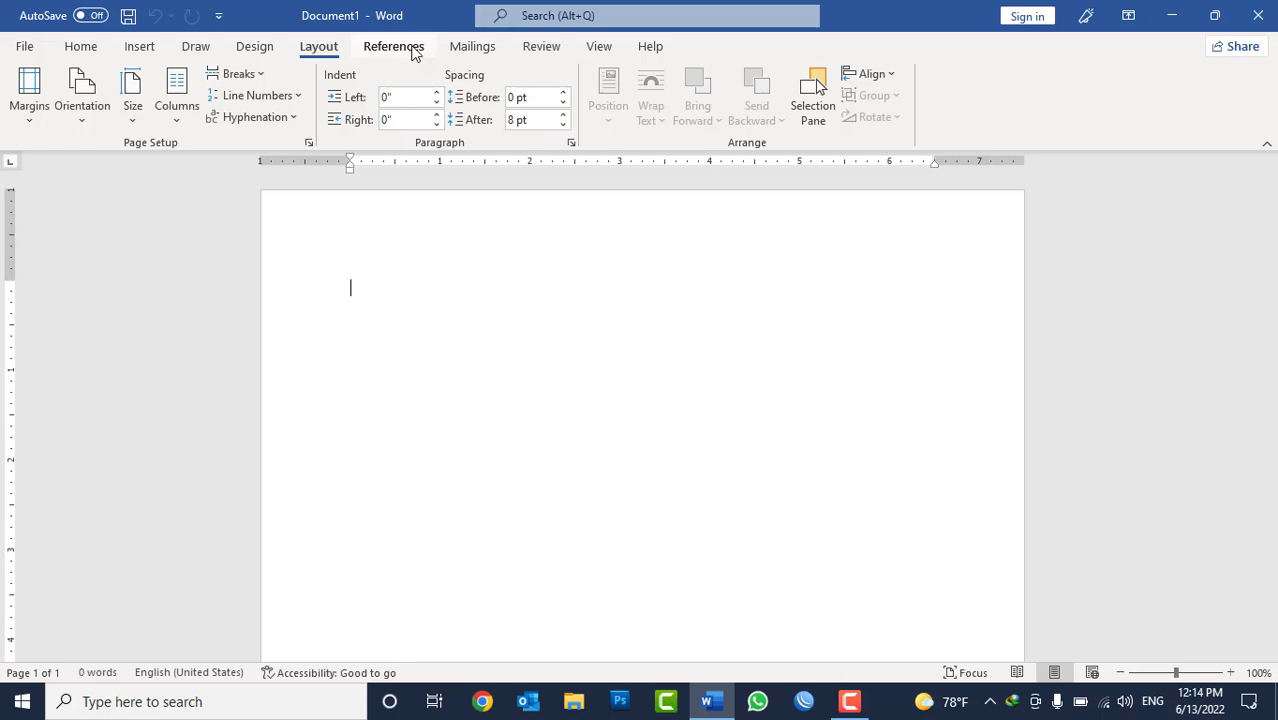
# Examine the sample thesis from its title page through the front matter to the table of contents.
pyautogui.click(394, 46)
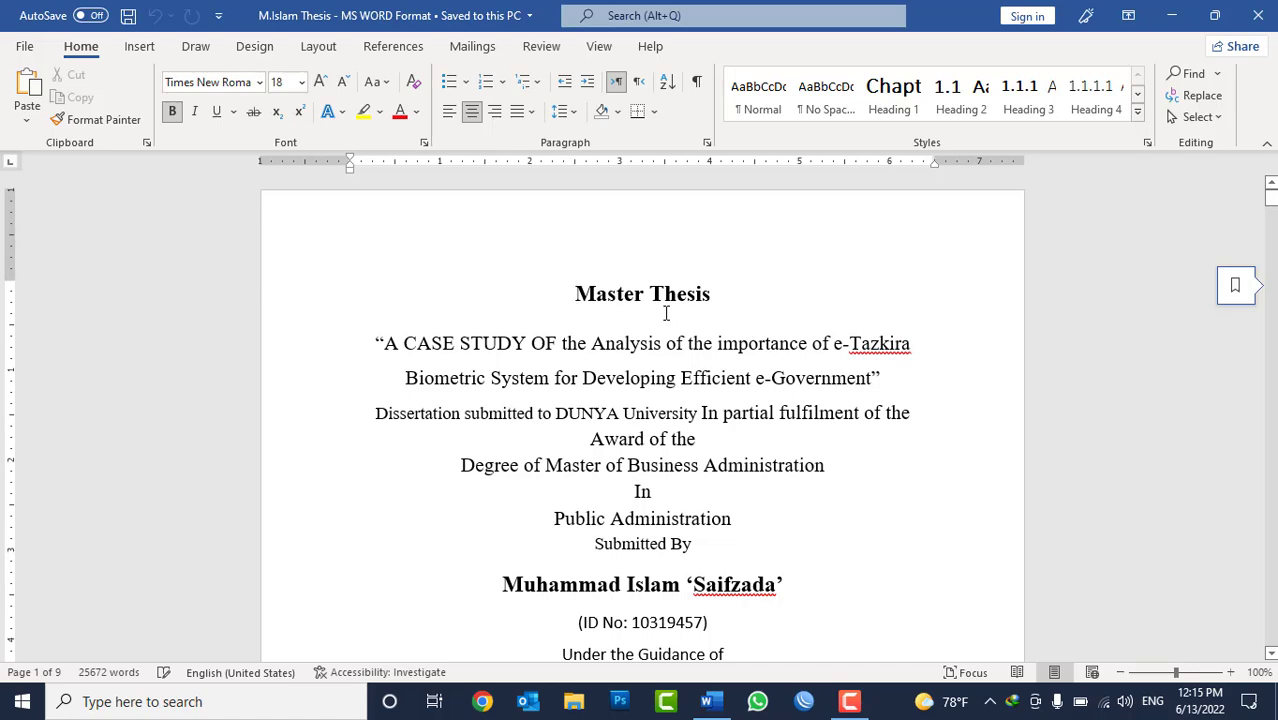
pyautogui.scroll(-7, 665, 313)
pyautogui.scroll(-20, 667, 316)
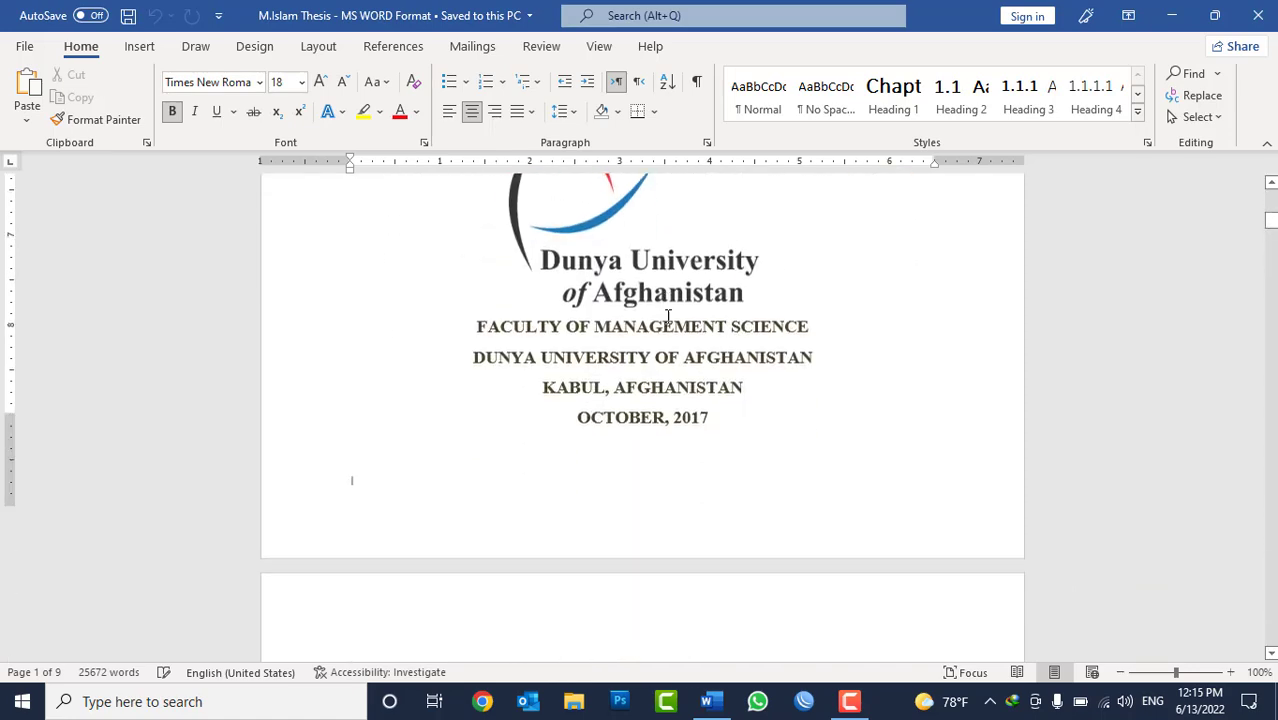
pyautogui.scroll(-20, 668, 316)
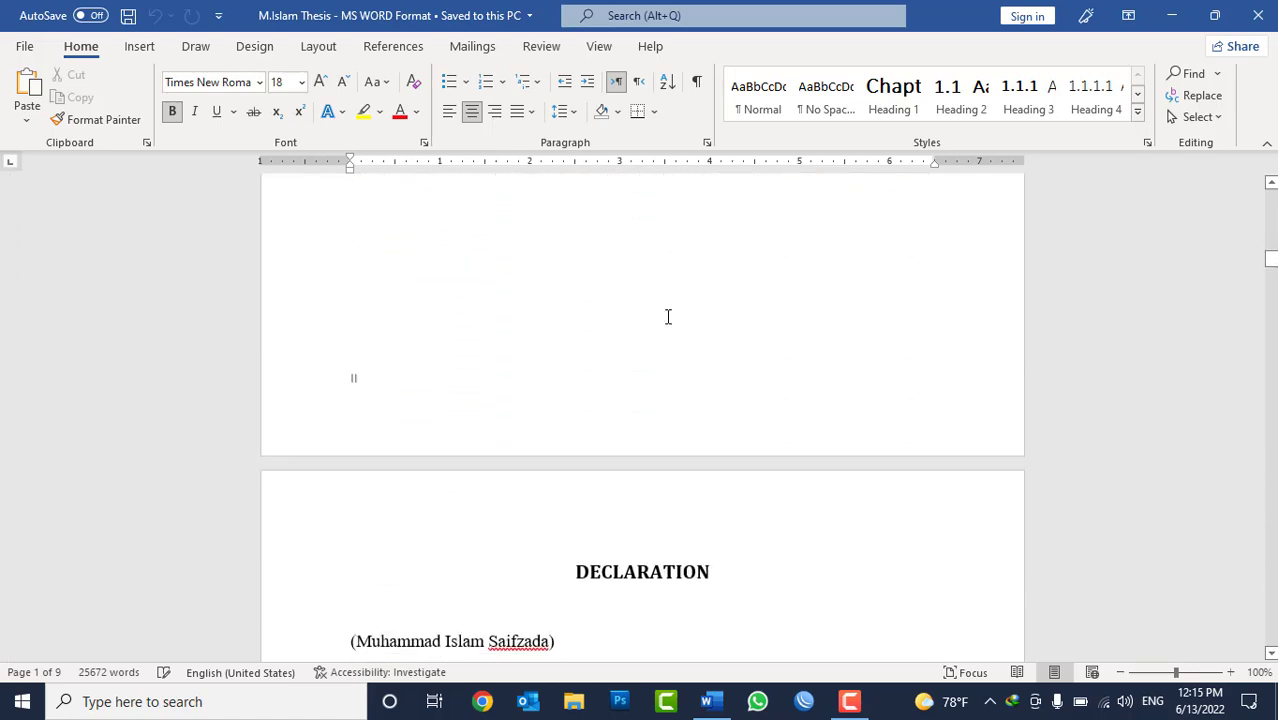
pyautogui.scroll(-20, 670, 327)
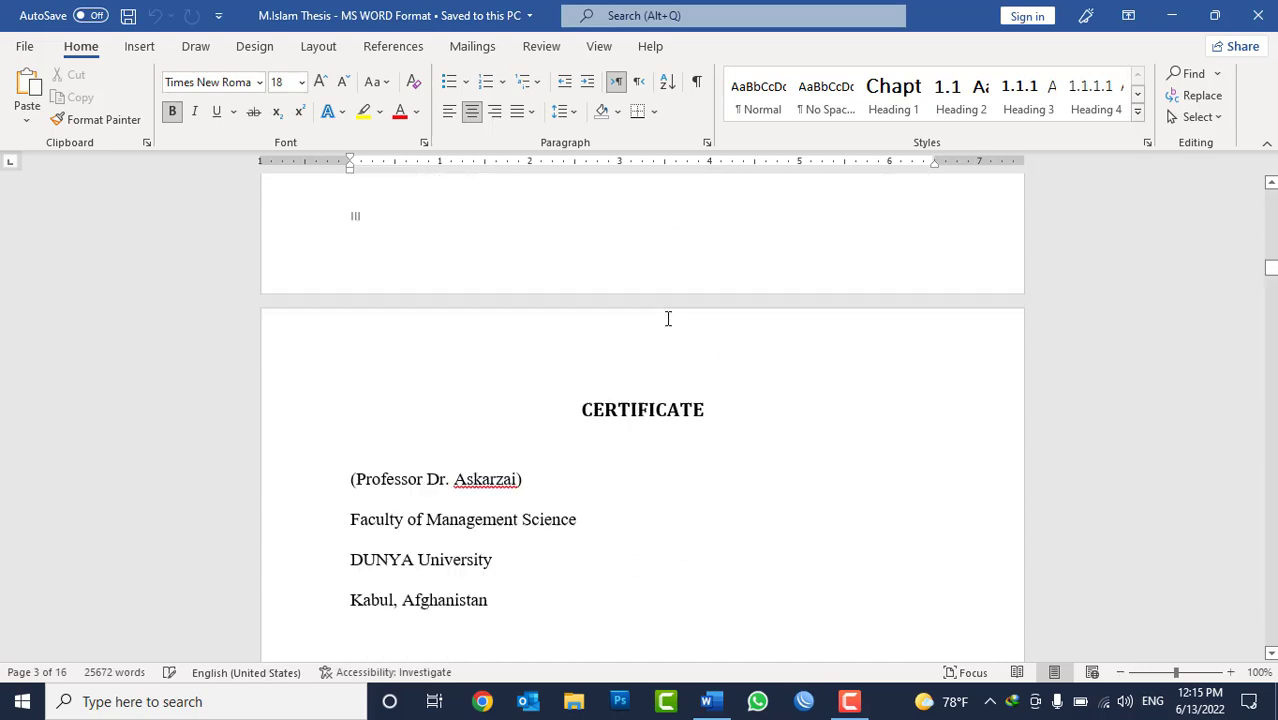
pyautogui.scroll(-10, 667, 318)
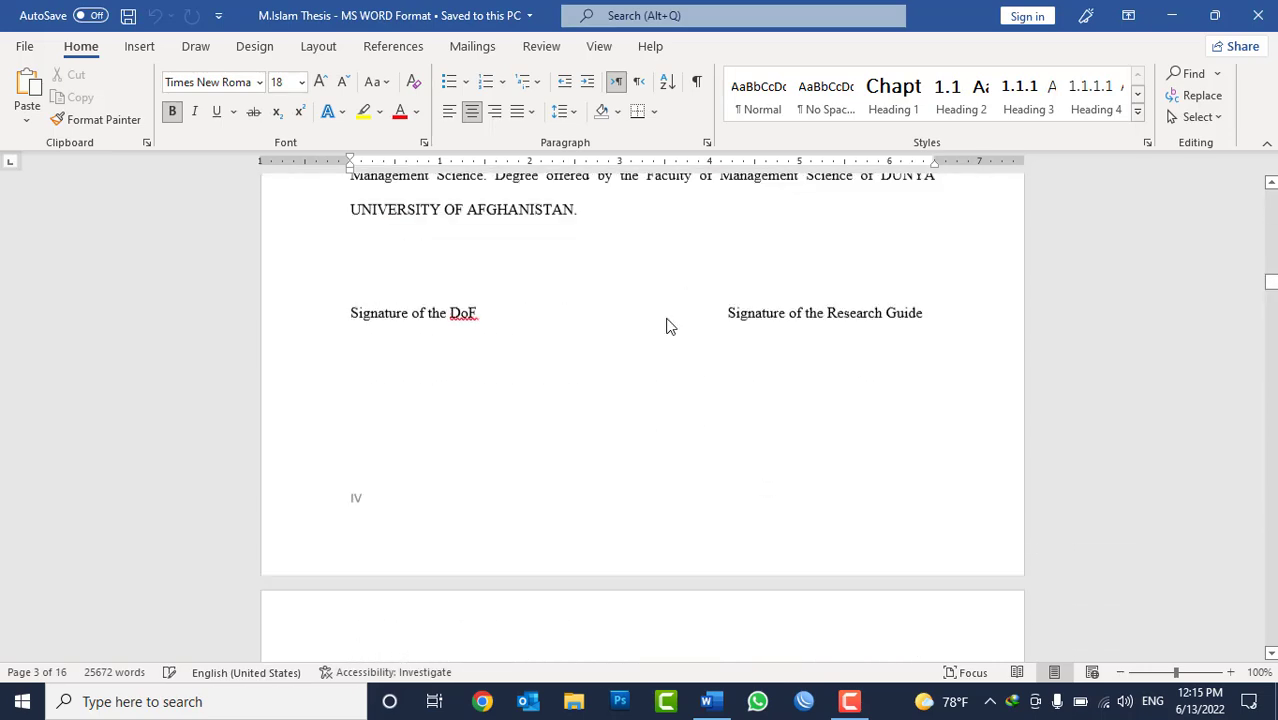
pyautogui.scroll(5, 668, 330)
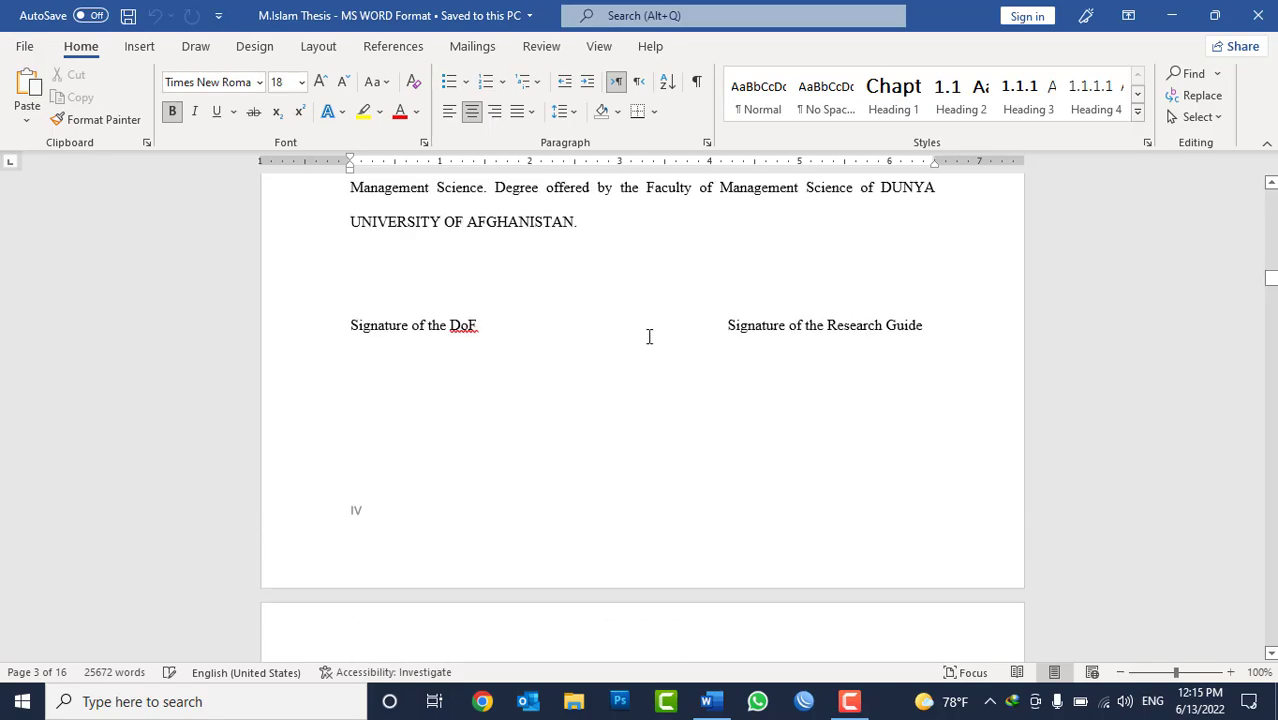
pyautogui.scroll(-15, 408, 499)
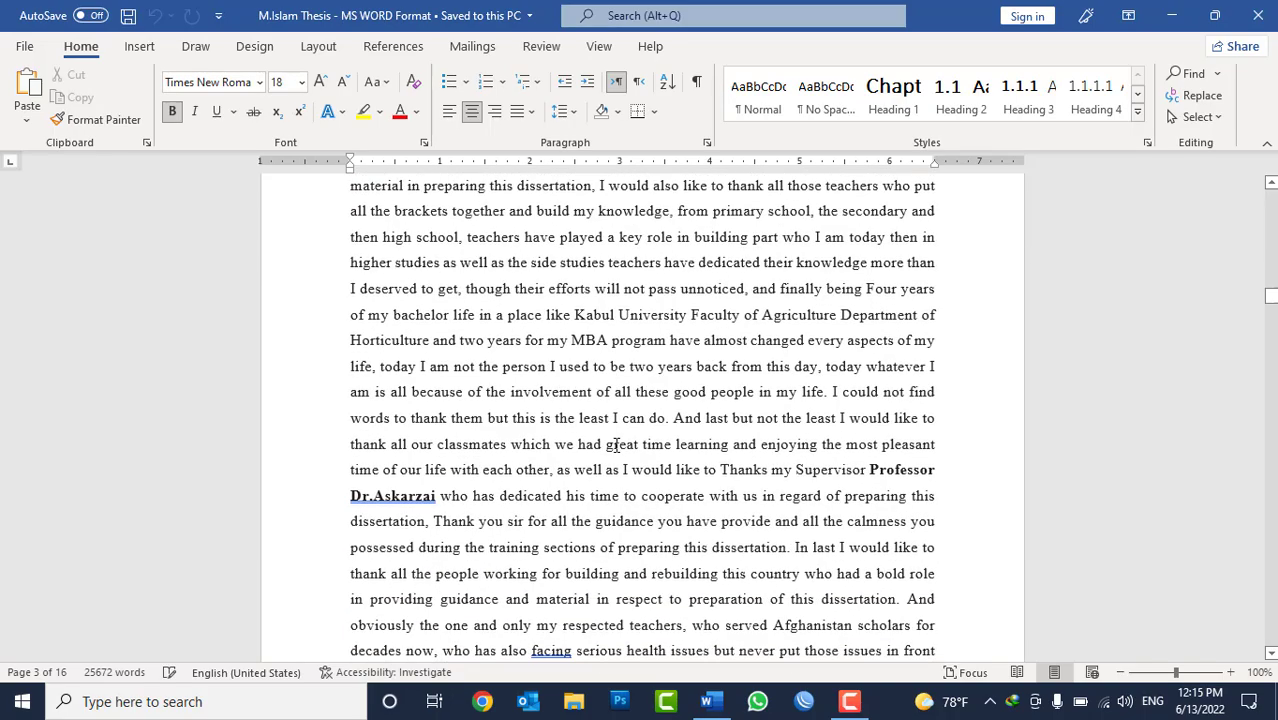
pyautogui.scroll(-12, 328, 476)
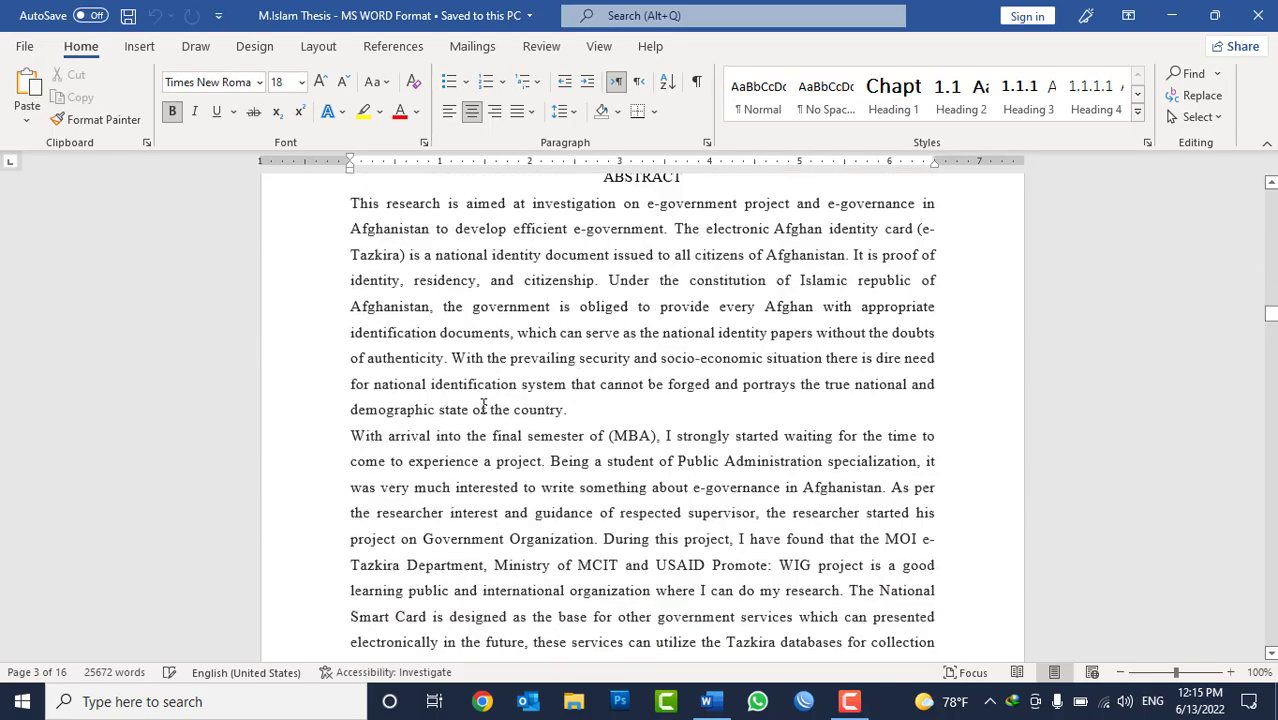
pyautogui.scroll(-10, 485, 404)
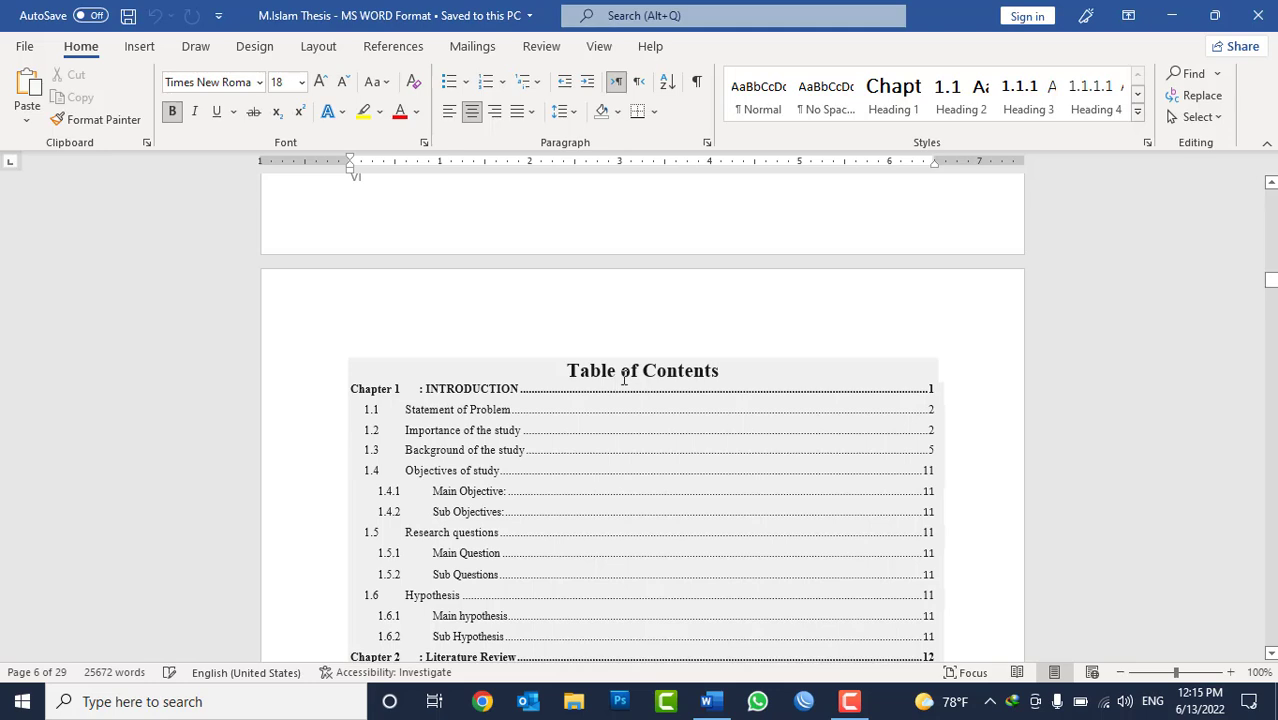
# Examine the built-in table of contents formats and the custom table options available for the thesis.
pyautogui.click(400, 50)
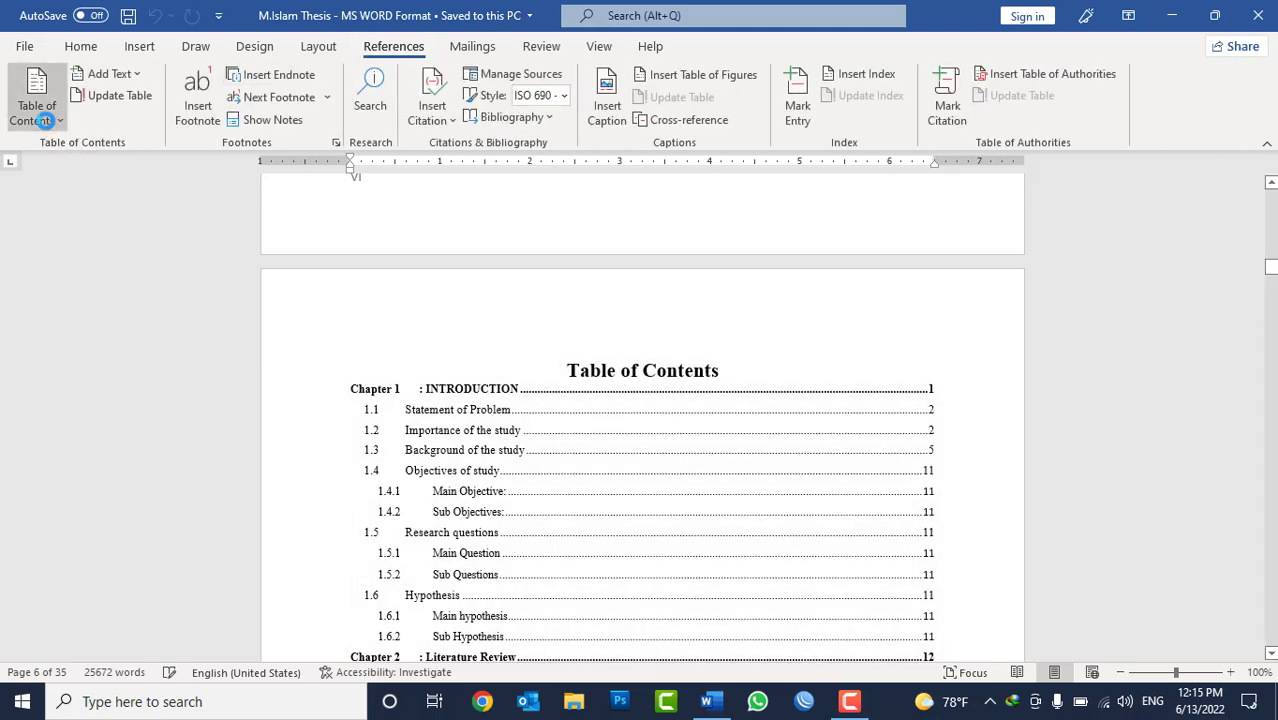
pyautogui.click(46, 121)
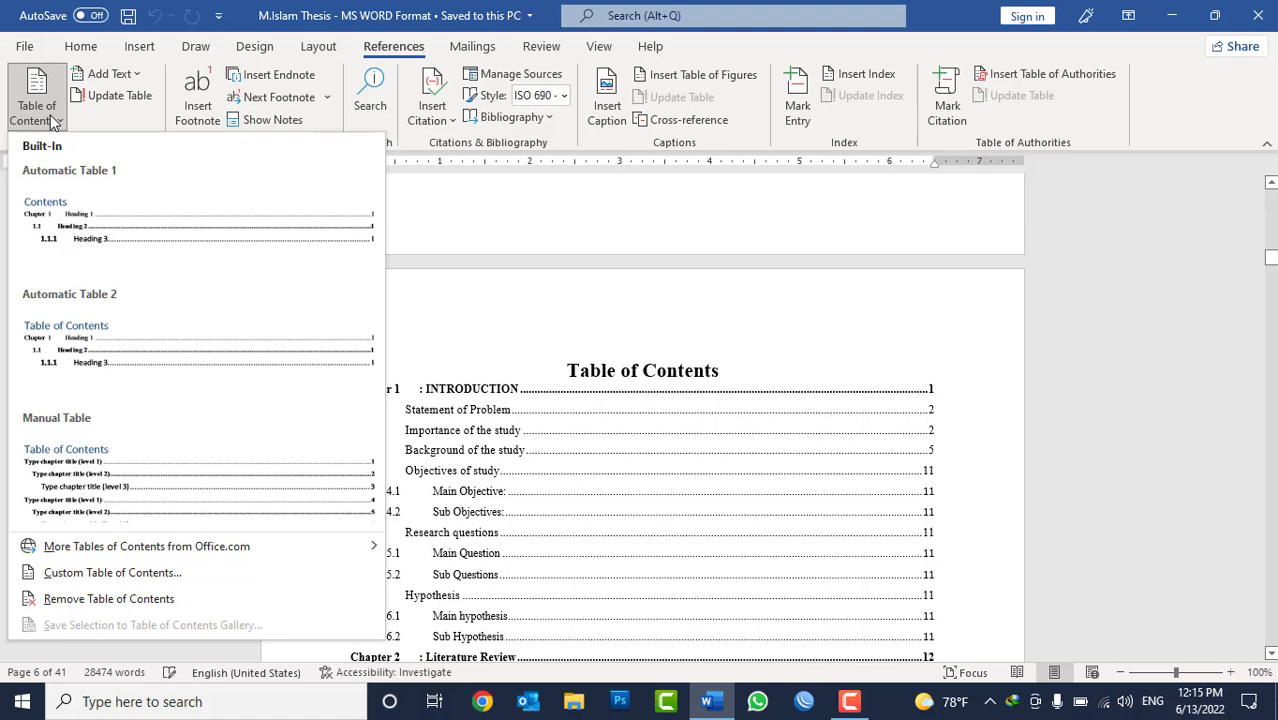
pyautogui.click(52, 121)
pyautogui.click(82, 46)
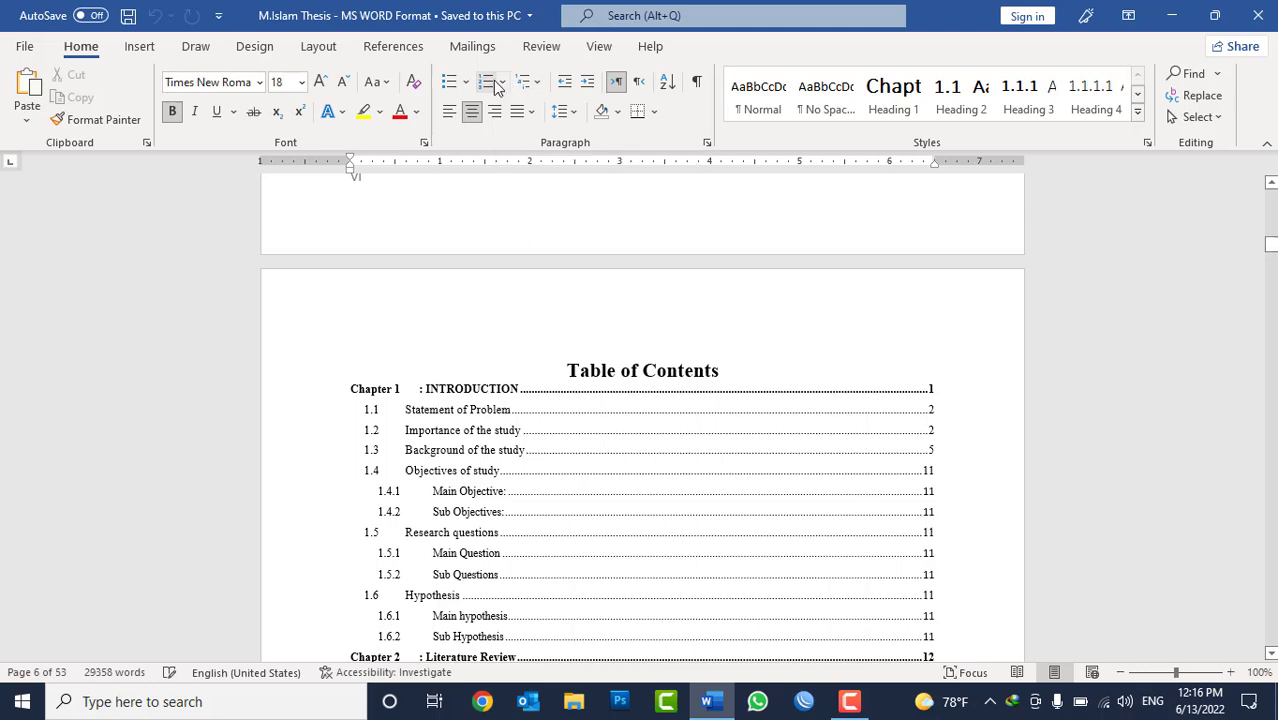
pyautogui.click(392, 47)
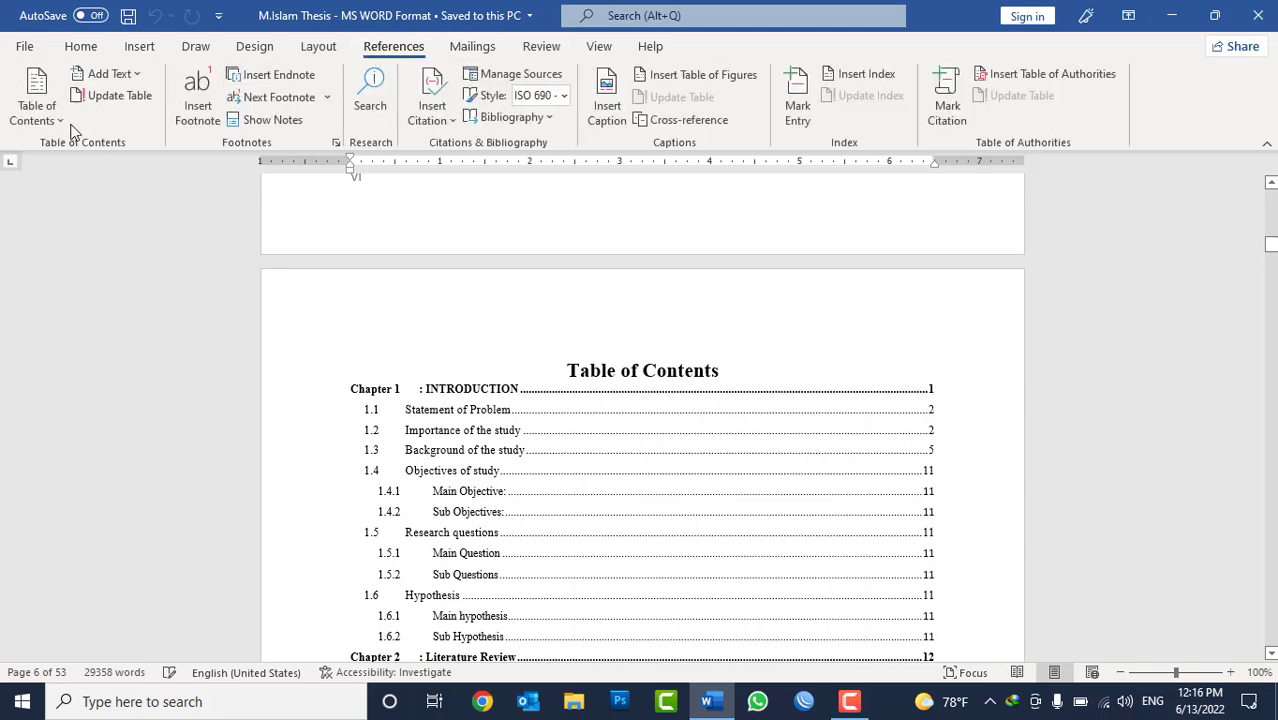
pyautogui.click(47, 118)
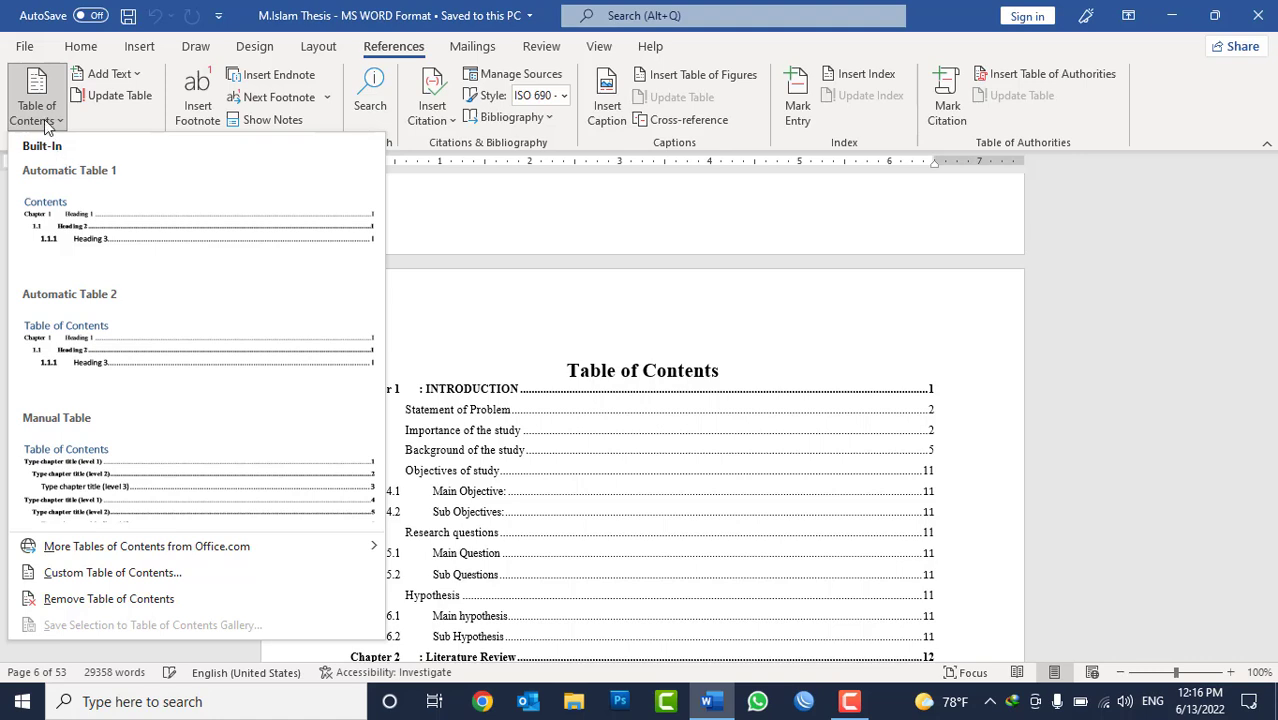
pyautogui.click(44, 119)
# Create a new blank document, enter the line "Afghanistan" and generate sample text below it with =rand(20).
pyautogui.click(716, 468)
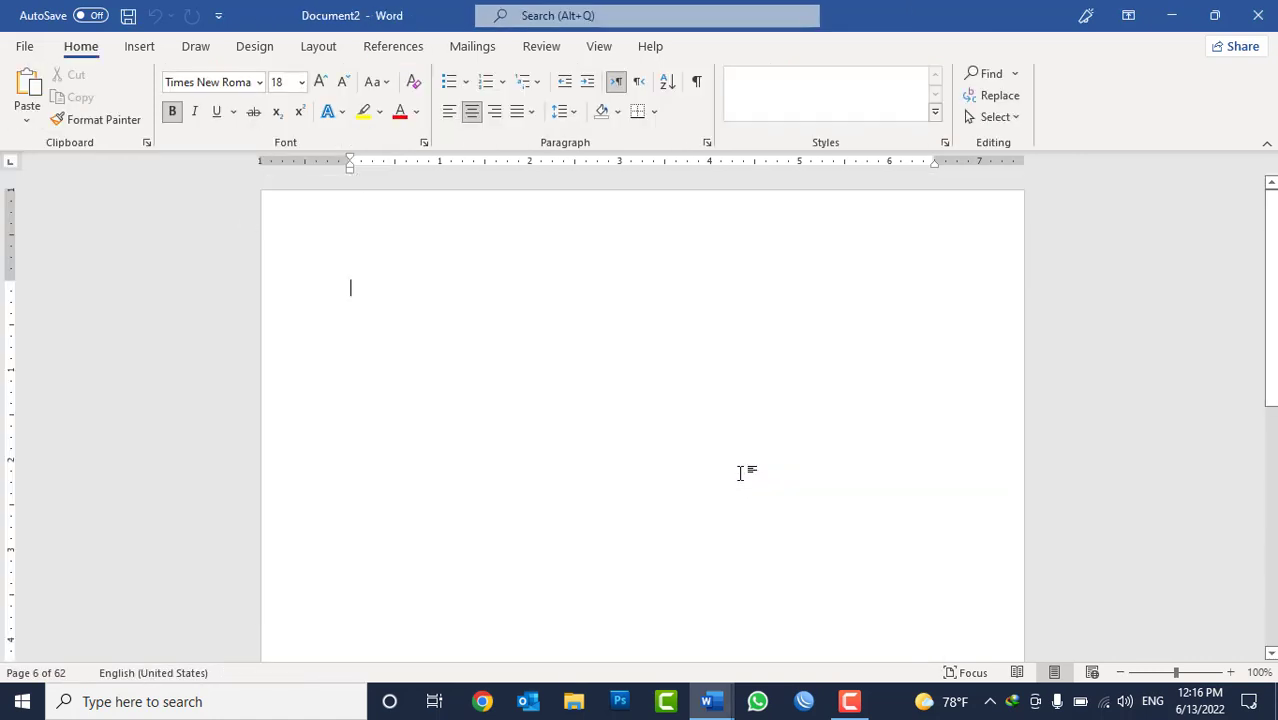
pyautogui.write('=ra')
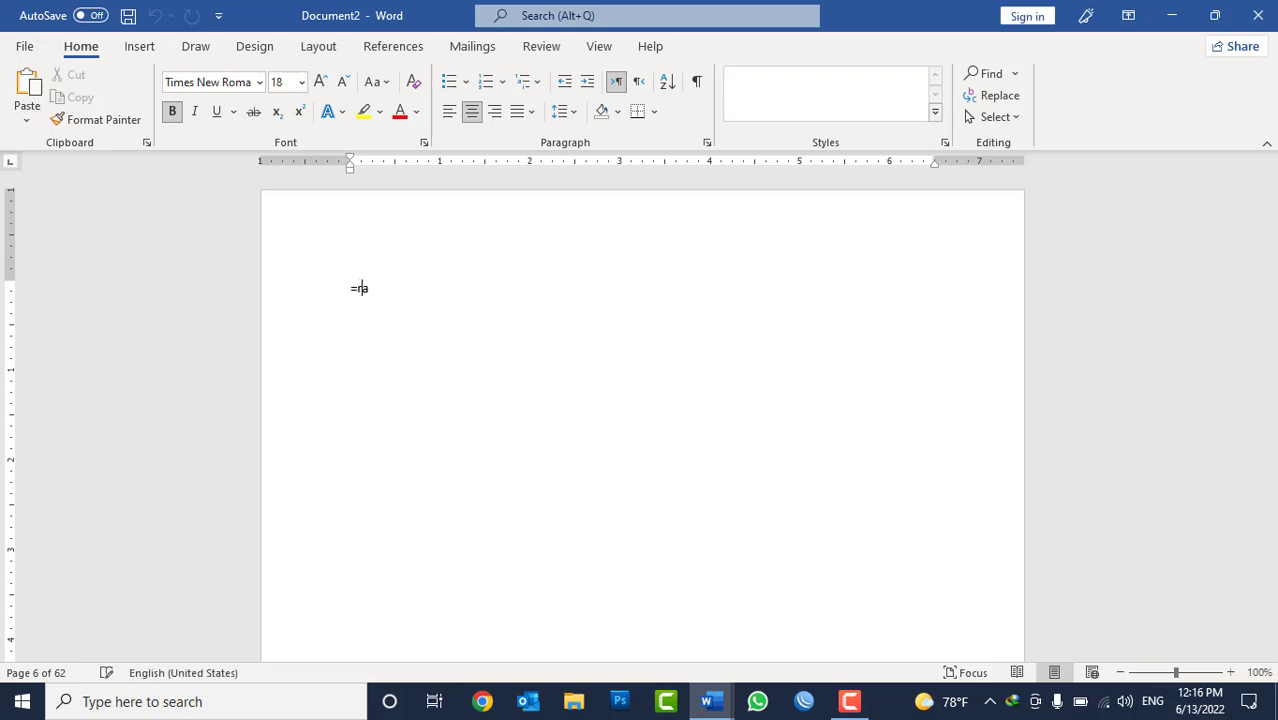
pyautogui.write('Afghanistan')
pyautogui.press('Return')
pyautogui.write('=rand(1')
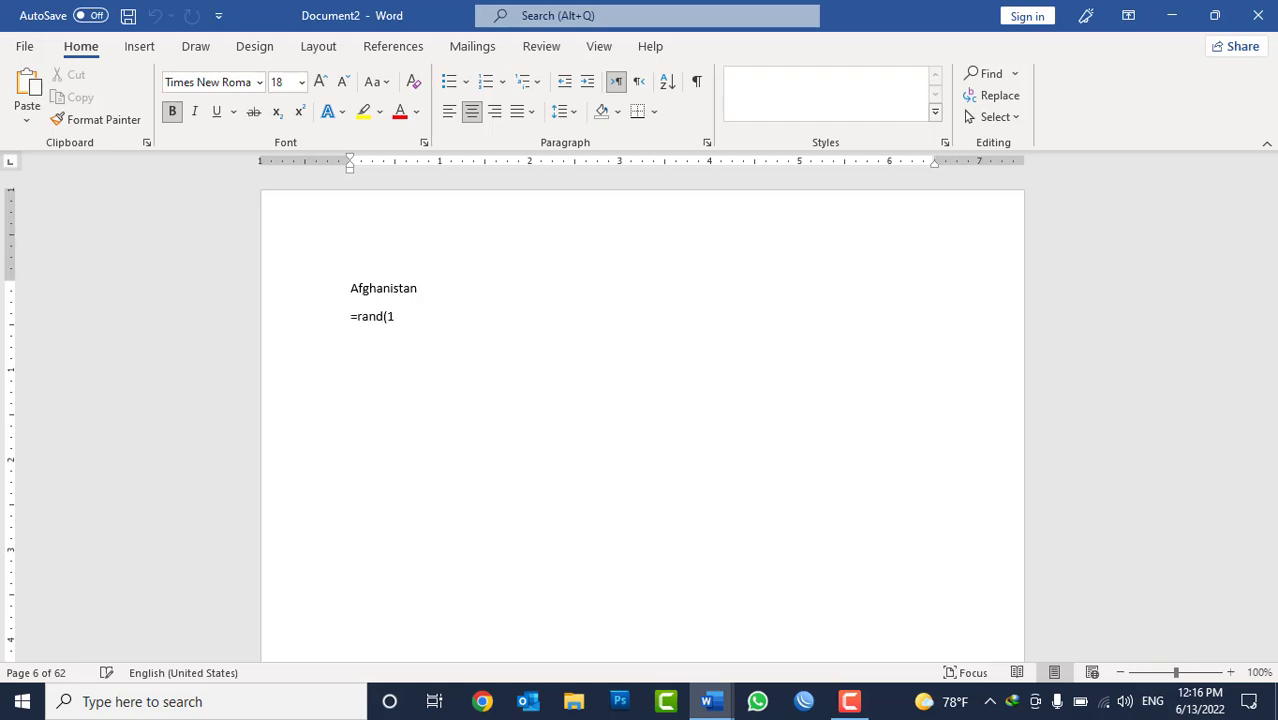
pyautogui.write('22)')
pyautogui.press('BackSpace')
pyautogui.press('BackSpace')
pyautogui.write('0)')
pyautogui.press('Return')
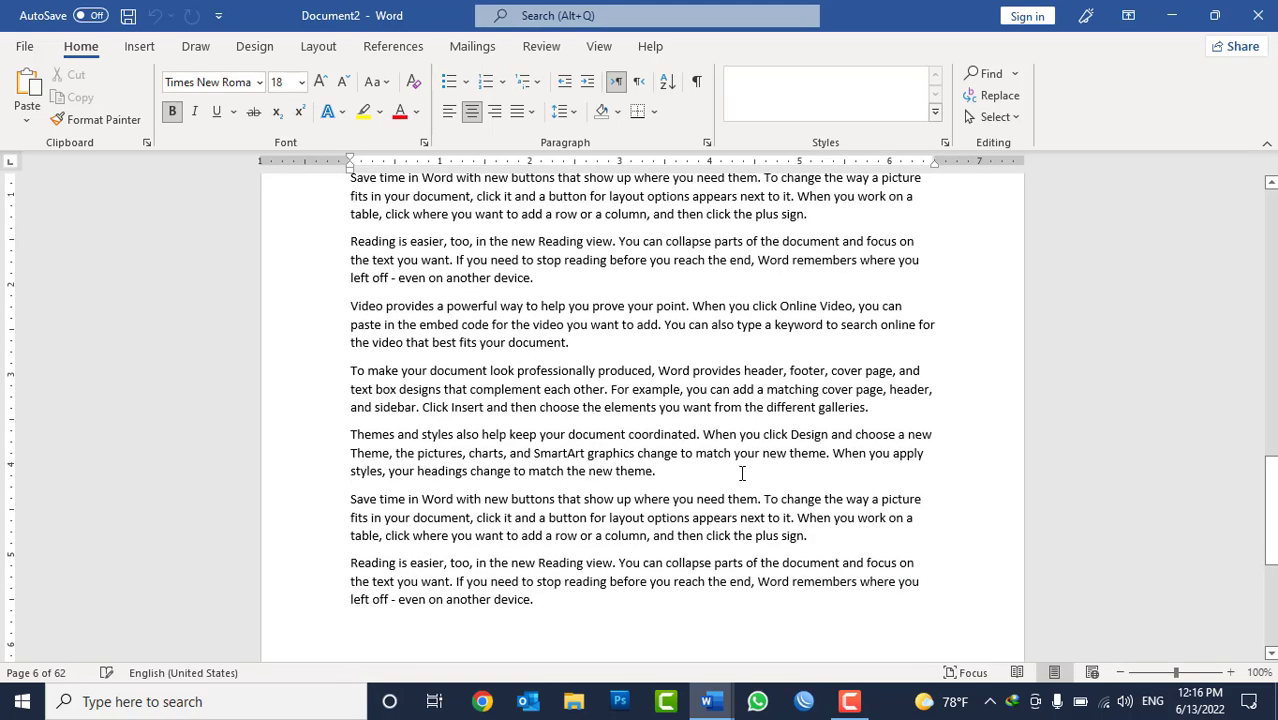
# Add a page break after the Afghanistan text, enter the line "Iran" and generate sample text with =rand(30).
pyautogui.hotkey('ctrl', 'Return')
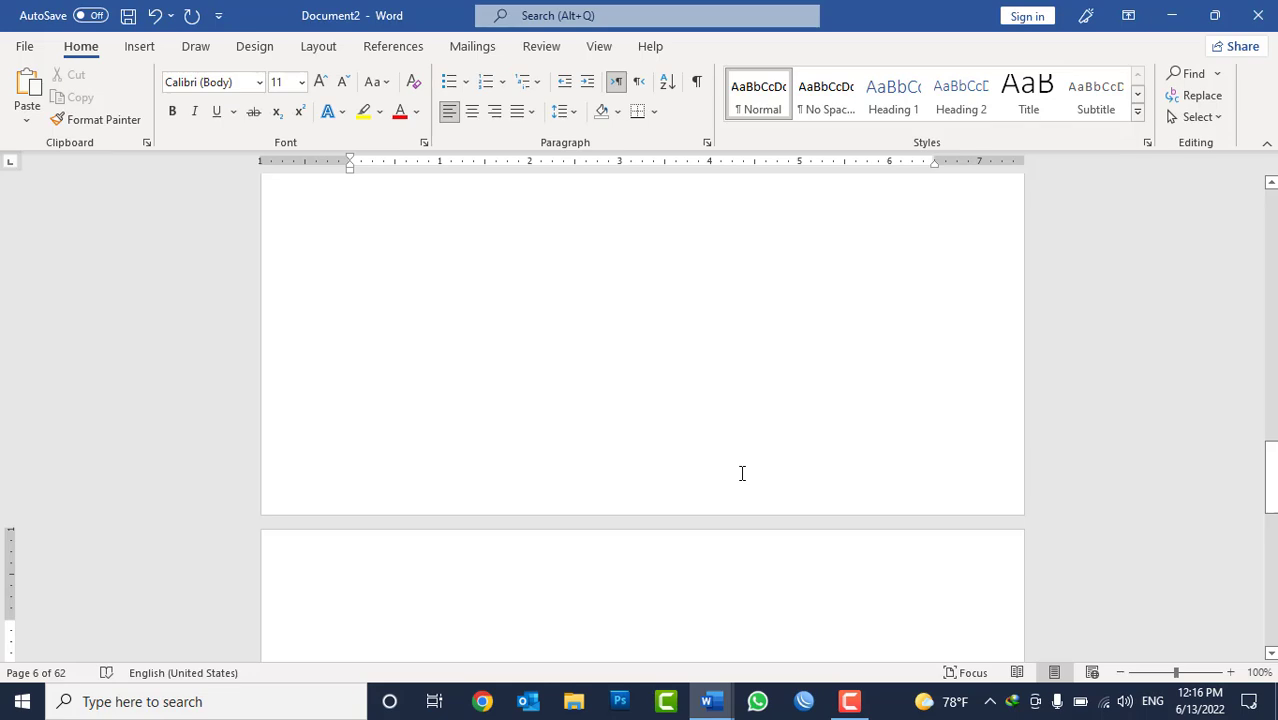
pyautogui.write('Iran')
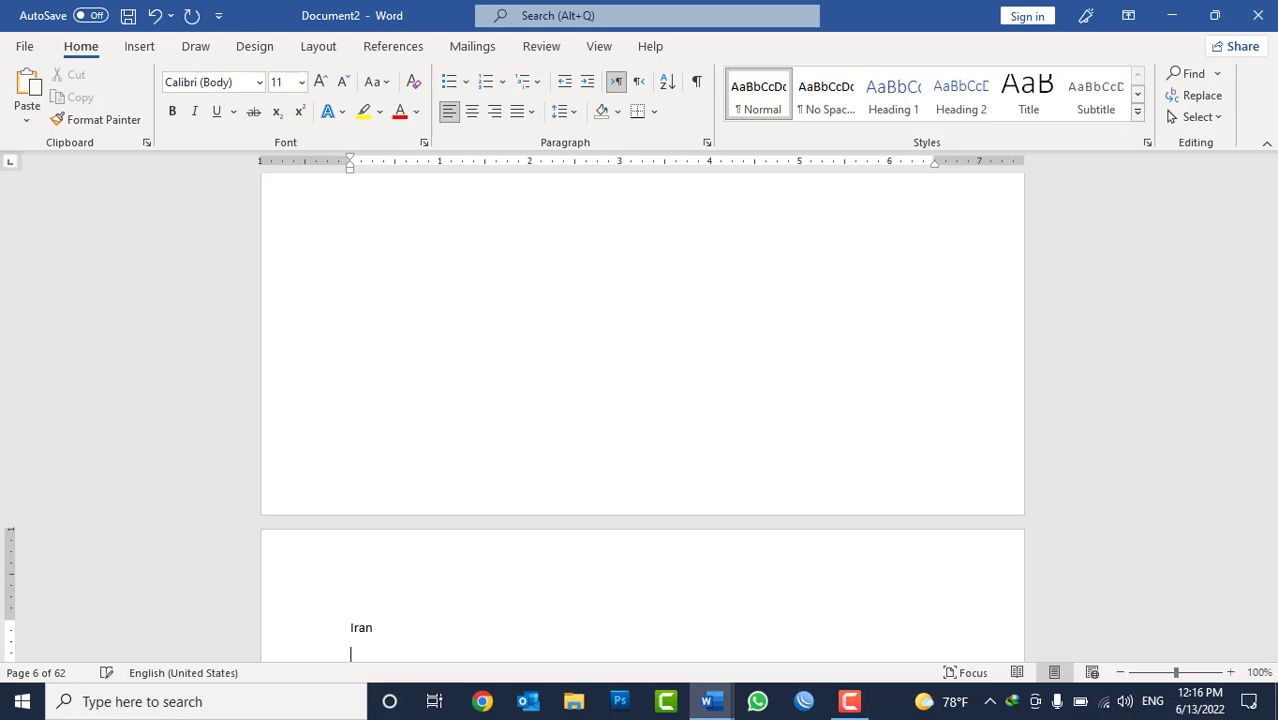
pyautogui.write('=rand(30)')
pyautogui.press('Return')
# Add a page break after the Iran text, enter the line "Pakistan" and generate sample text with =rand(30).
pyautogui.hotkey('ctrl', 'Return')
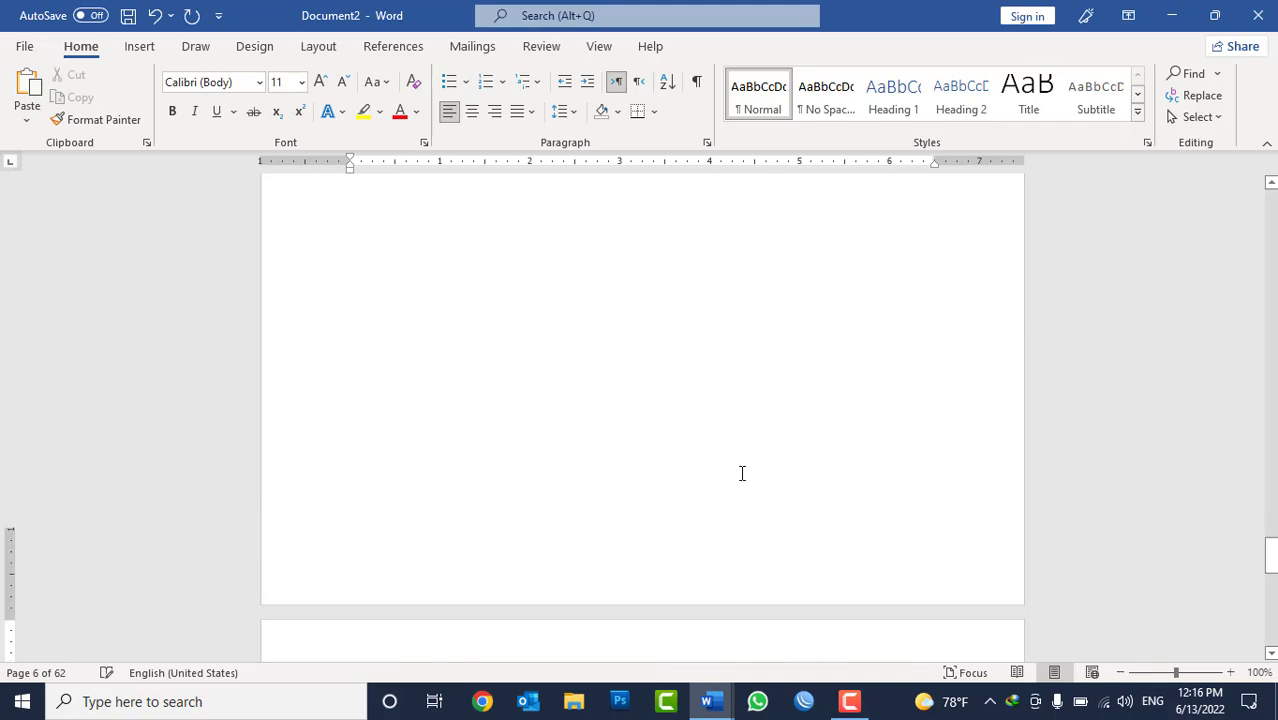
pyautogui.write('Pakista')
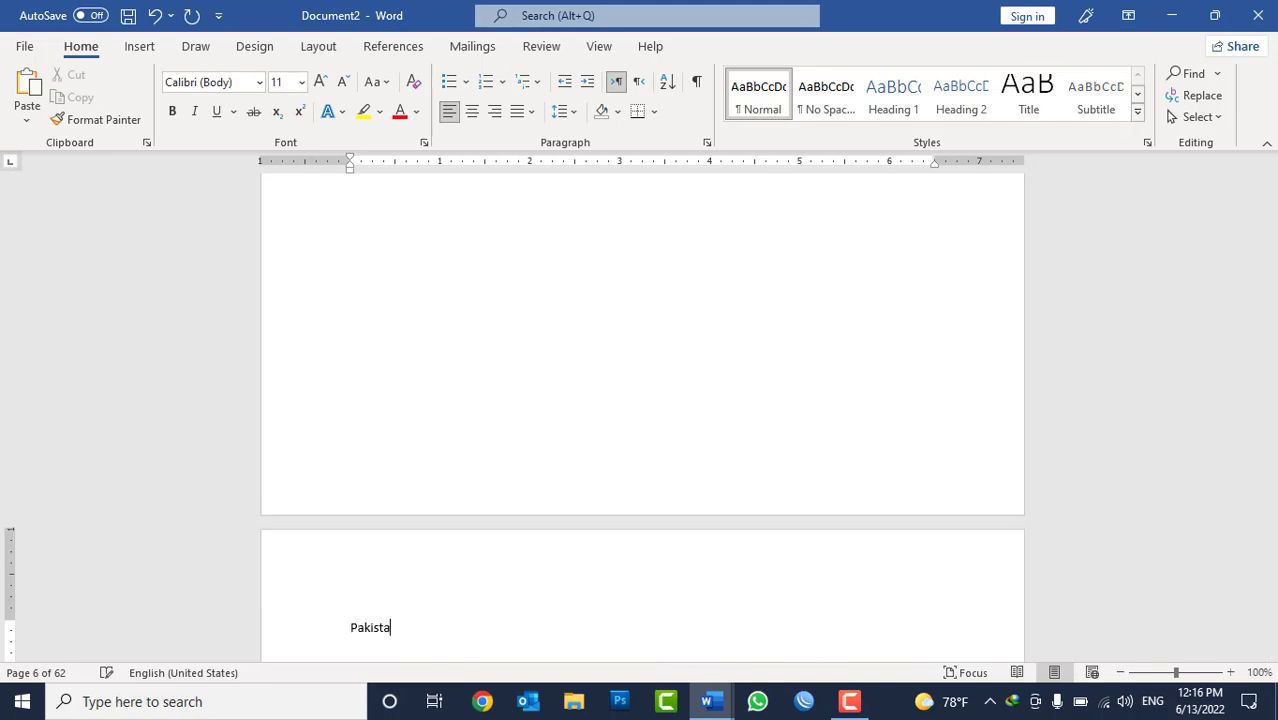
pyautogui.write('=rand(30)')
pyautogui.press('Return')
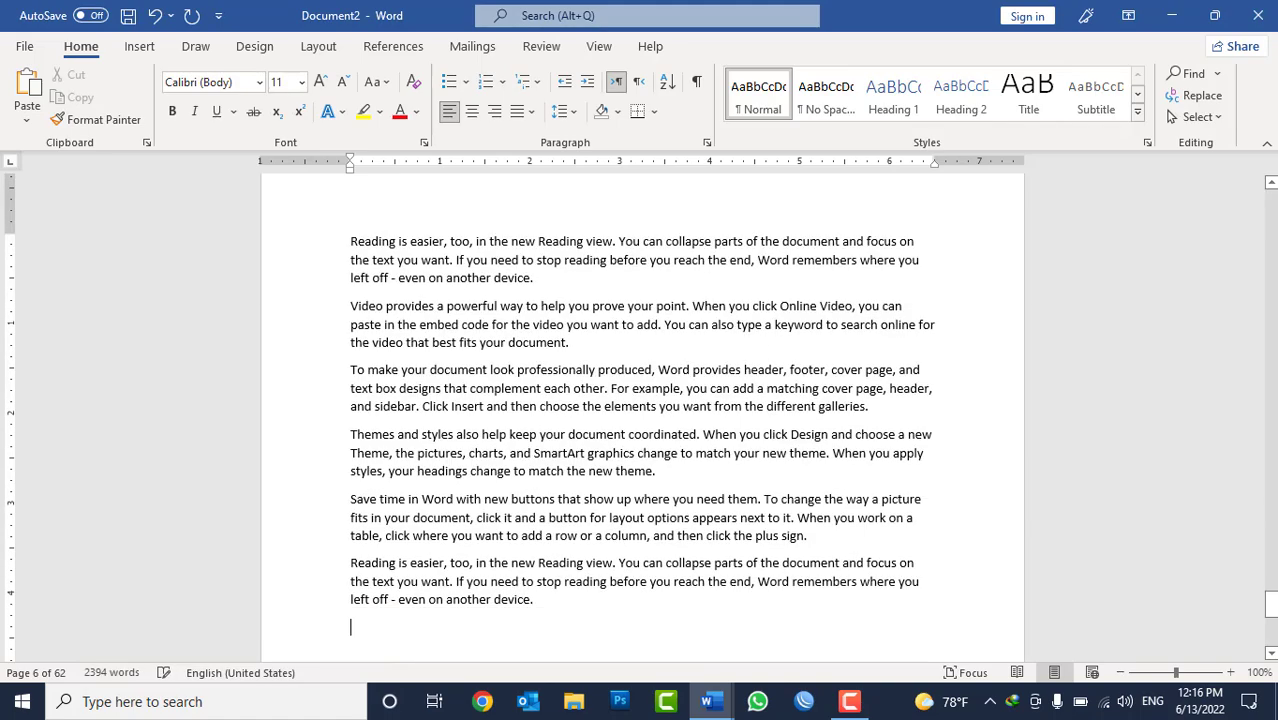
# Add a page break after the Pakistan text, enter the line "India" and generate sample text with =rand(30).
pyautogui.hotkey('ctrl', 'Return')
pyautogui.write('Ind')
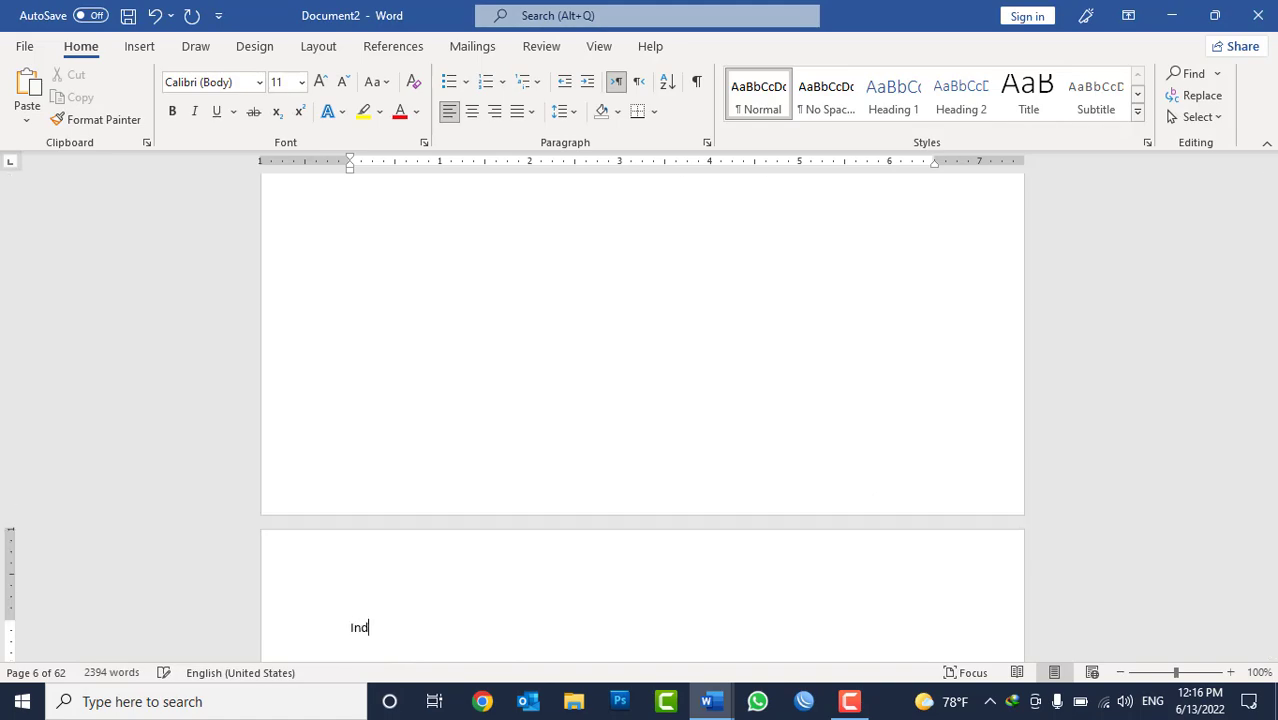
pyautogui.write('=rand(30)')
pyautogui.press('Return')
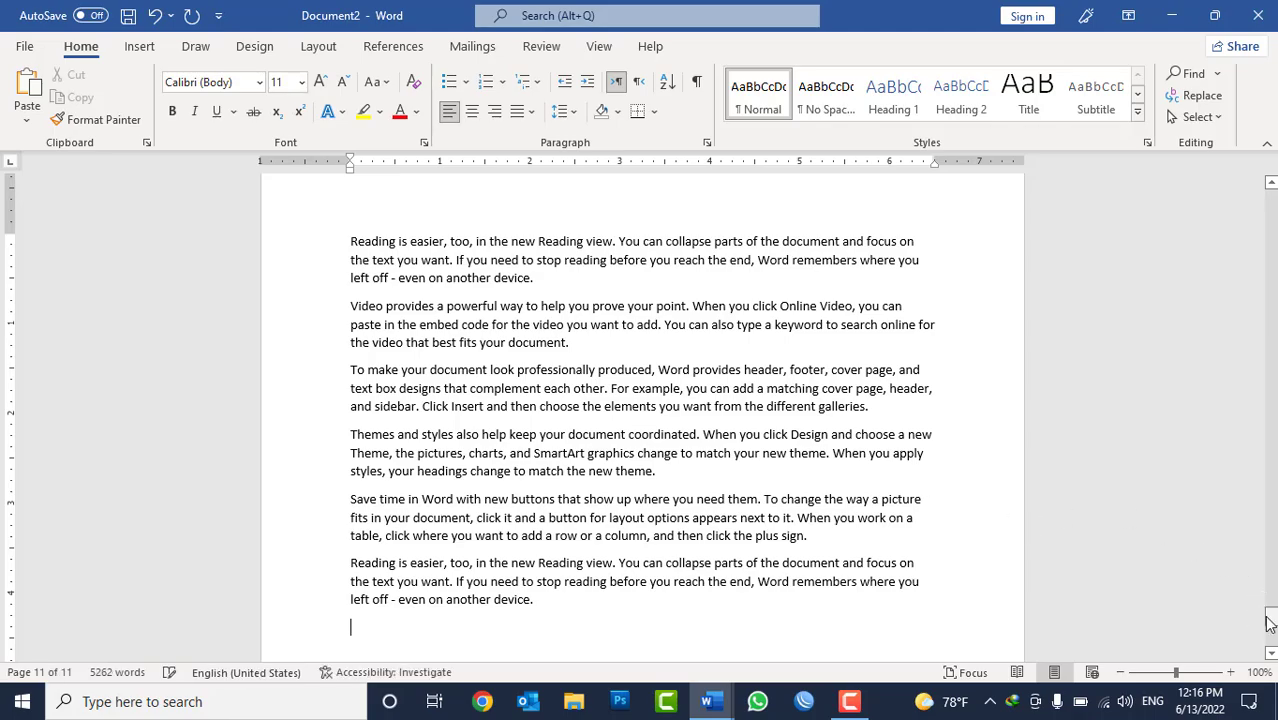
# Insert a page break before the "Afghanistan" line and place the cursor at the start of the new blank first page.
pyautogui.moveTo(1269, 614); pyautogui.dragTo(1268, 200)
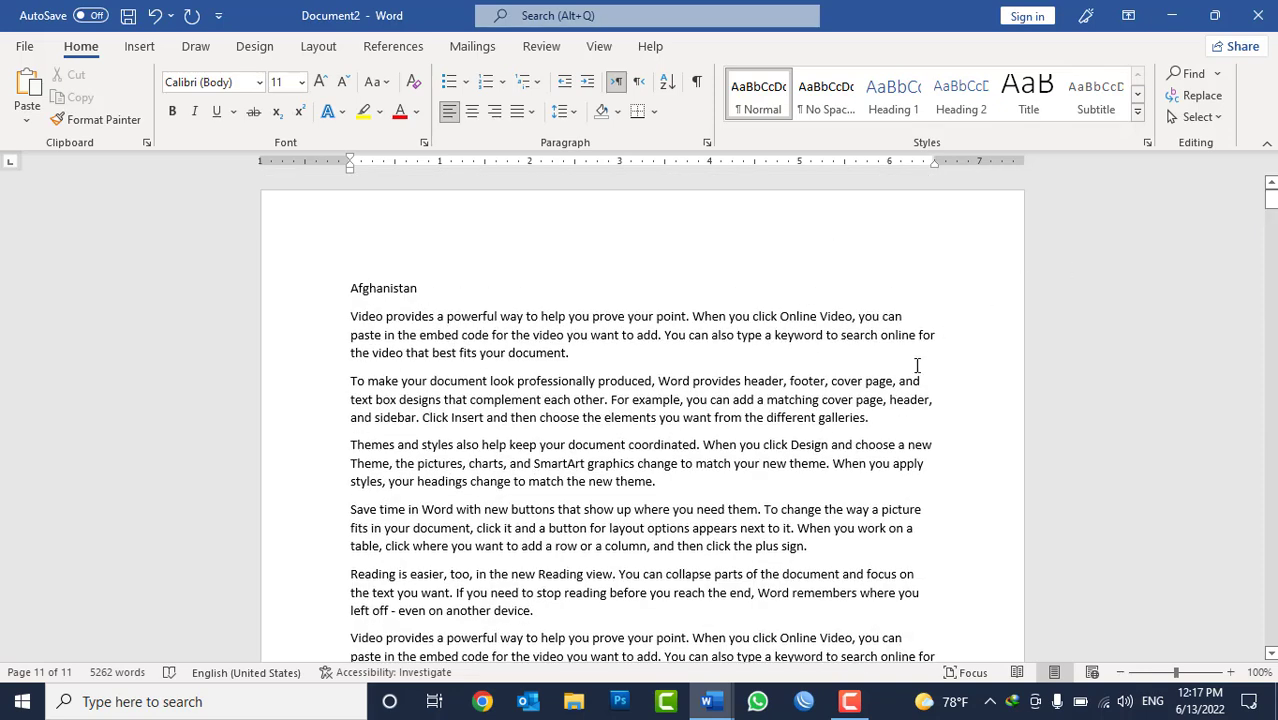
pyautogui.doubleClick(405, 290)
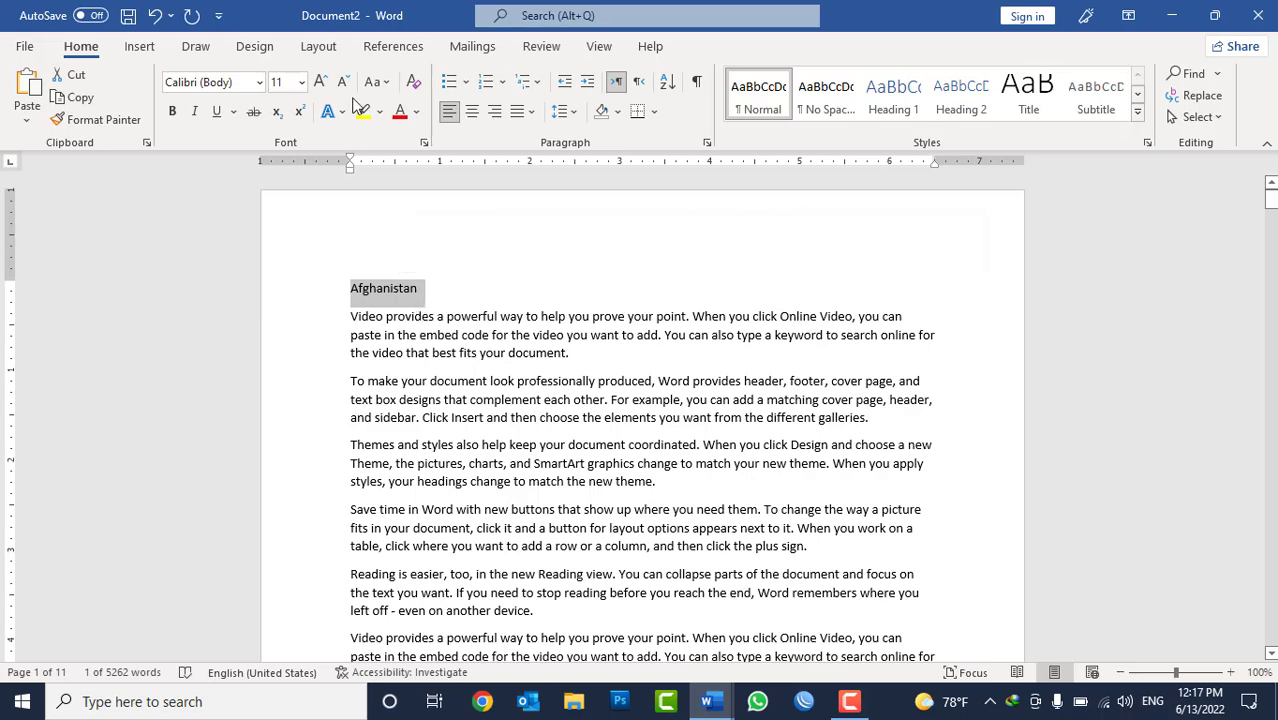
pyautogui.click(393, 46)
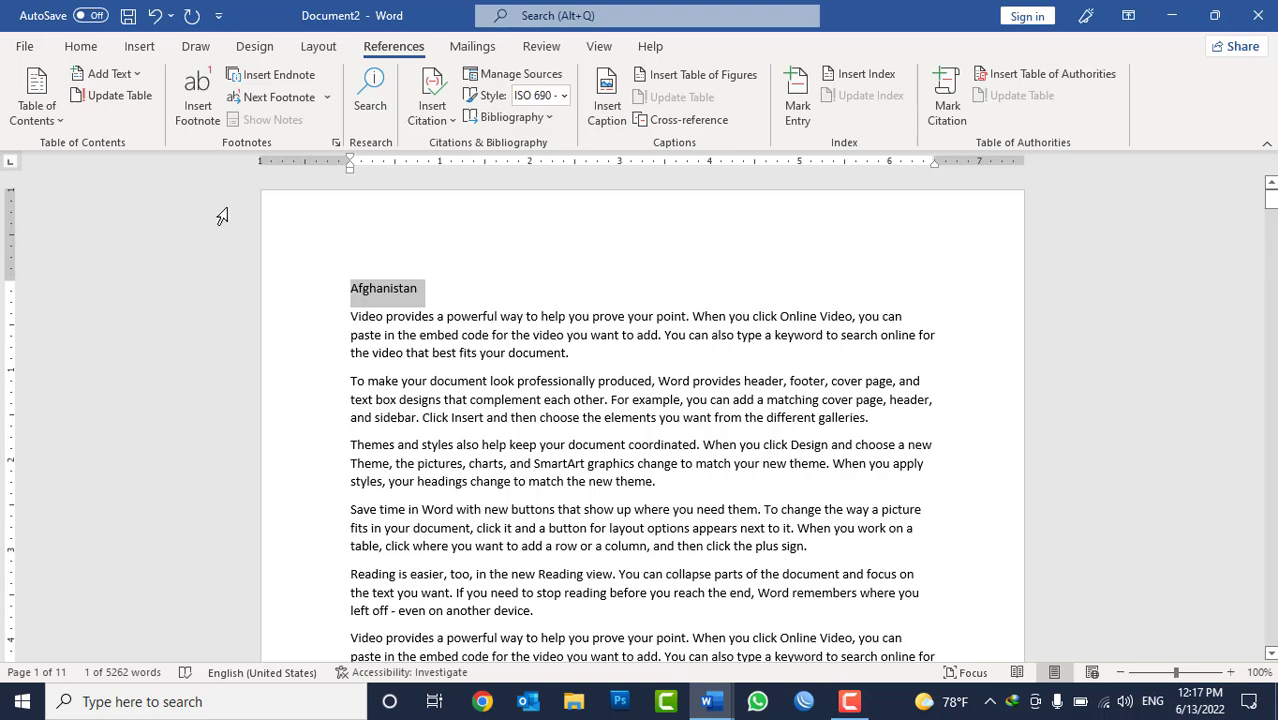
pyautogui.click(351, 290)
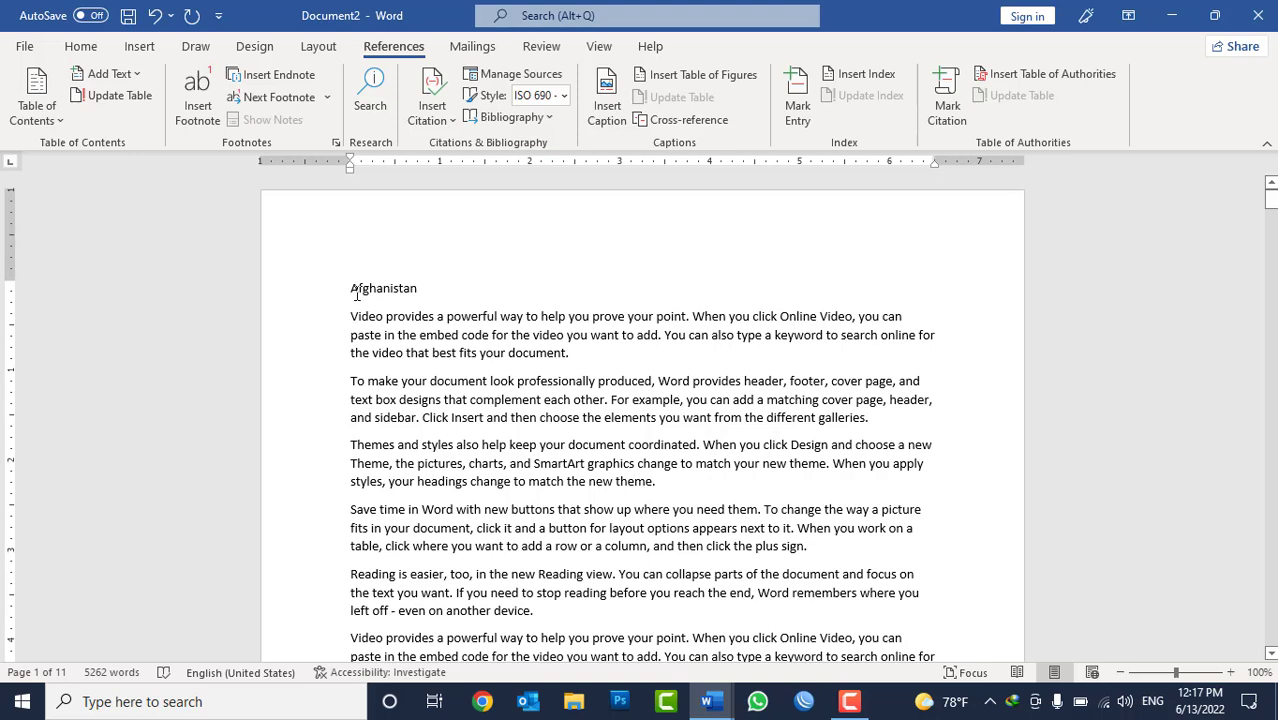
pyautogui.hotkey('ctrl', 'Return')
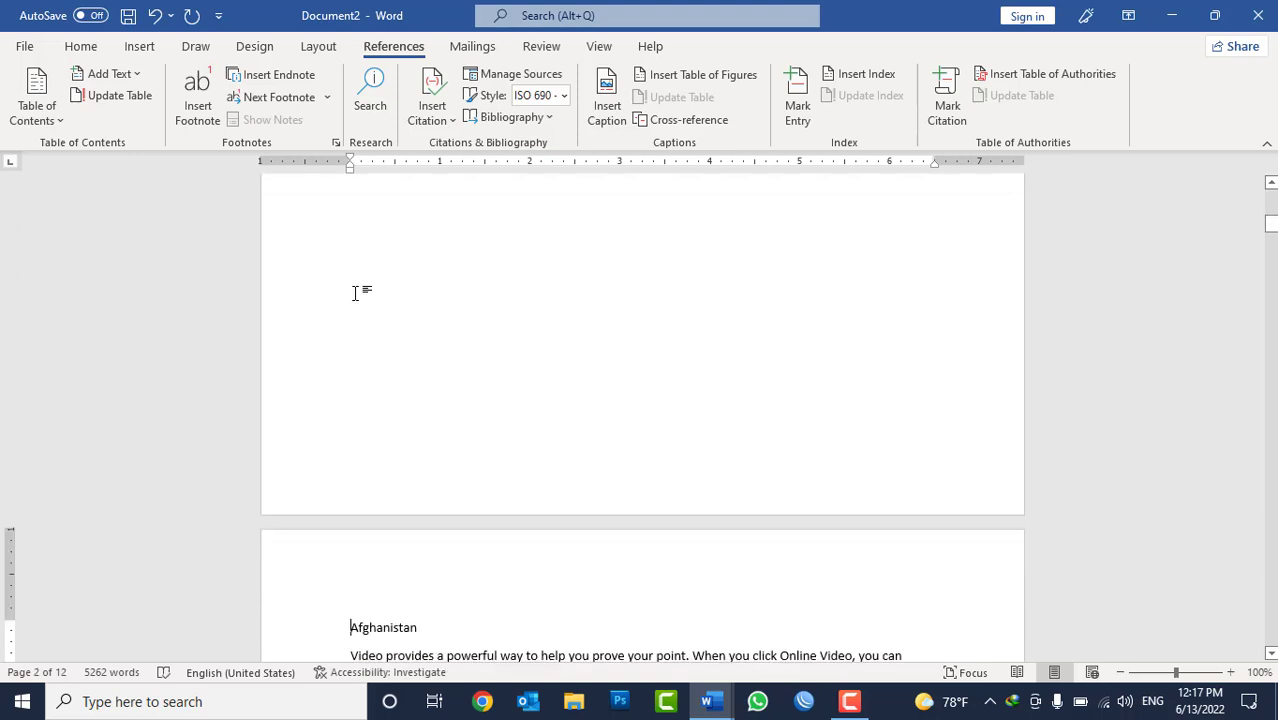
pyautogui.scroll(5, 457, 293)
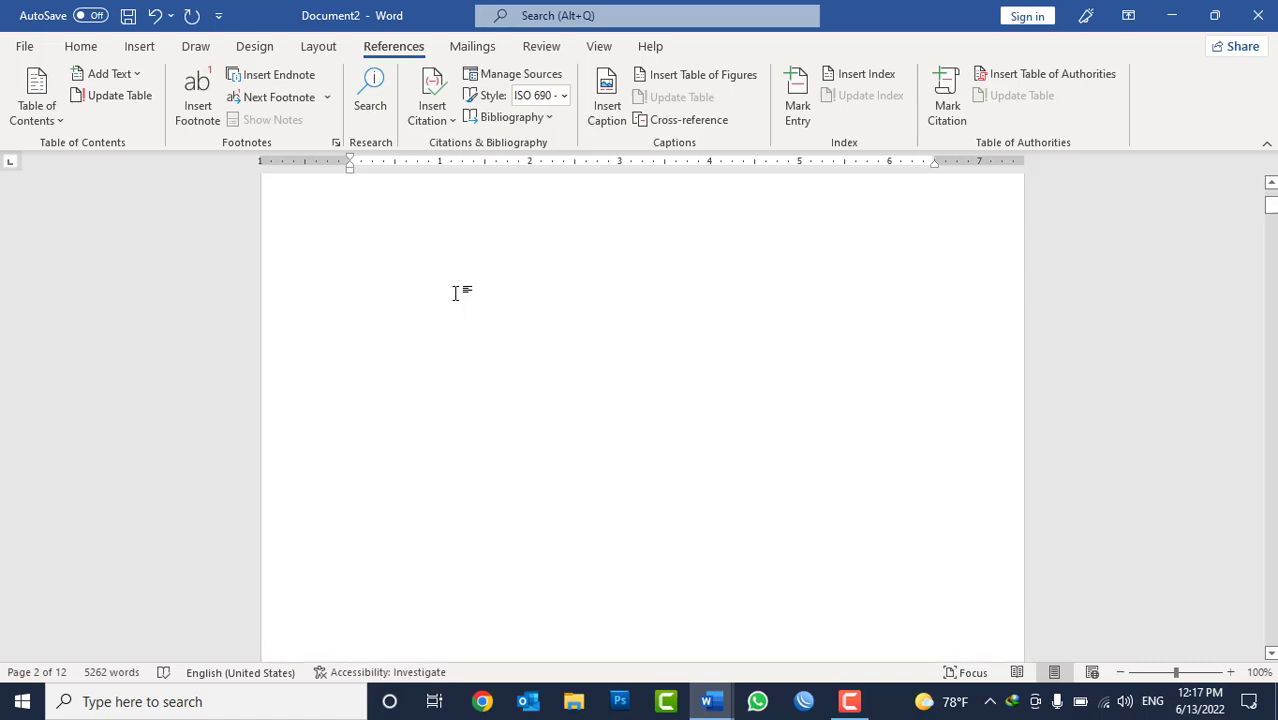
pyautogui.scroll(1, 465, 280)
pyautogui.click(475, 276)
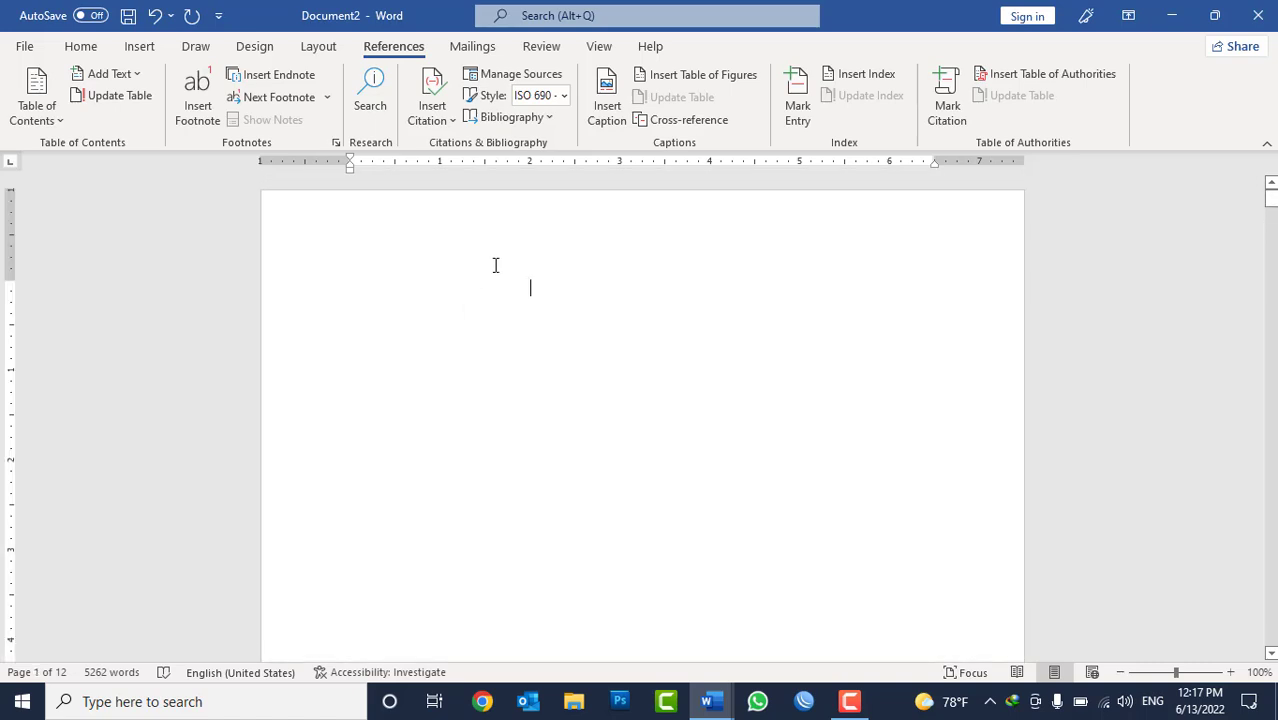
# Add the "Afghanistan" title on the second page to the table of contents as Level 1.
pyautogui.scroll(-15, 497, 265)
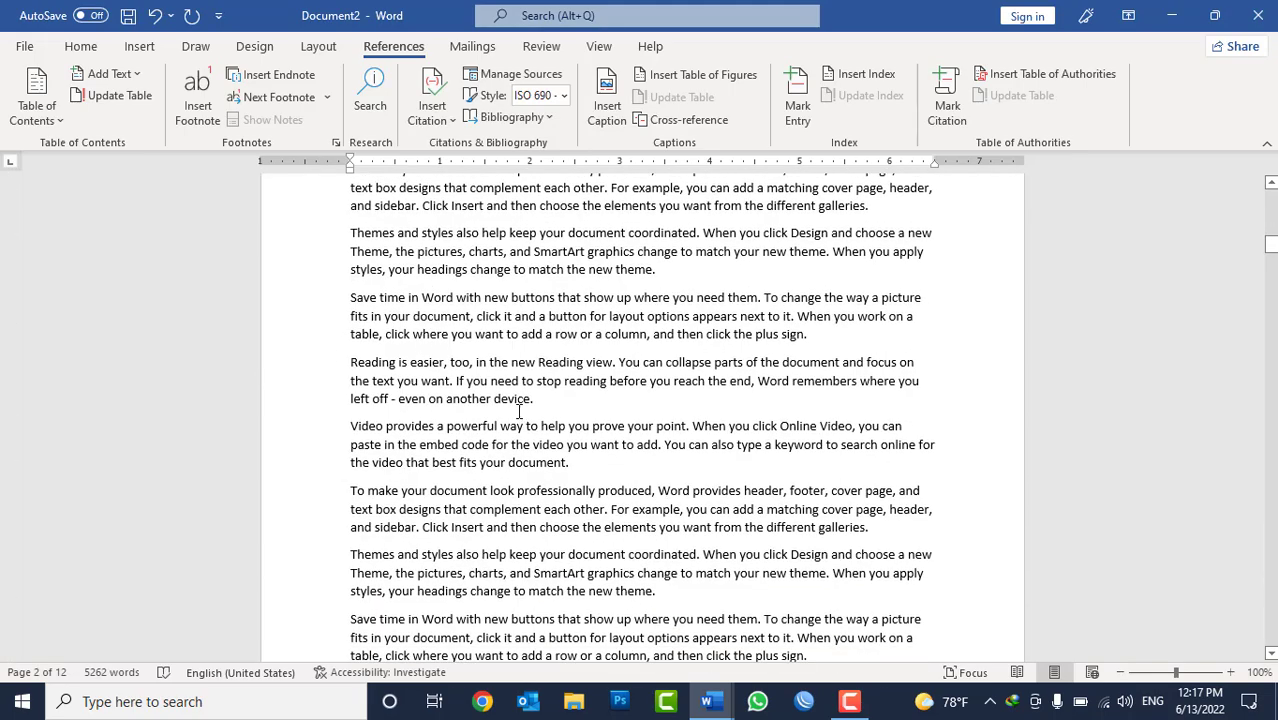
pyautogui.scroll(10, 519, 412)
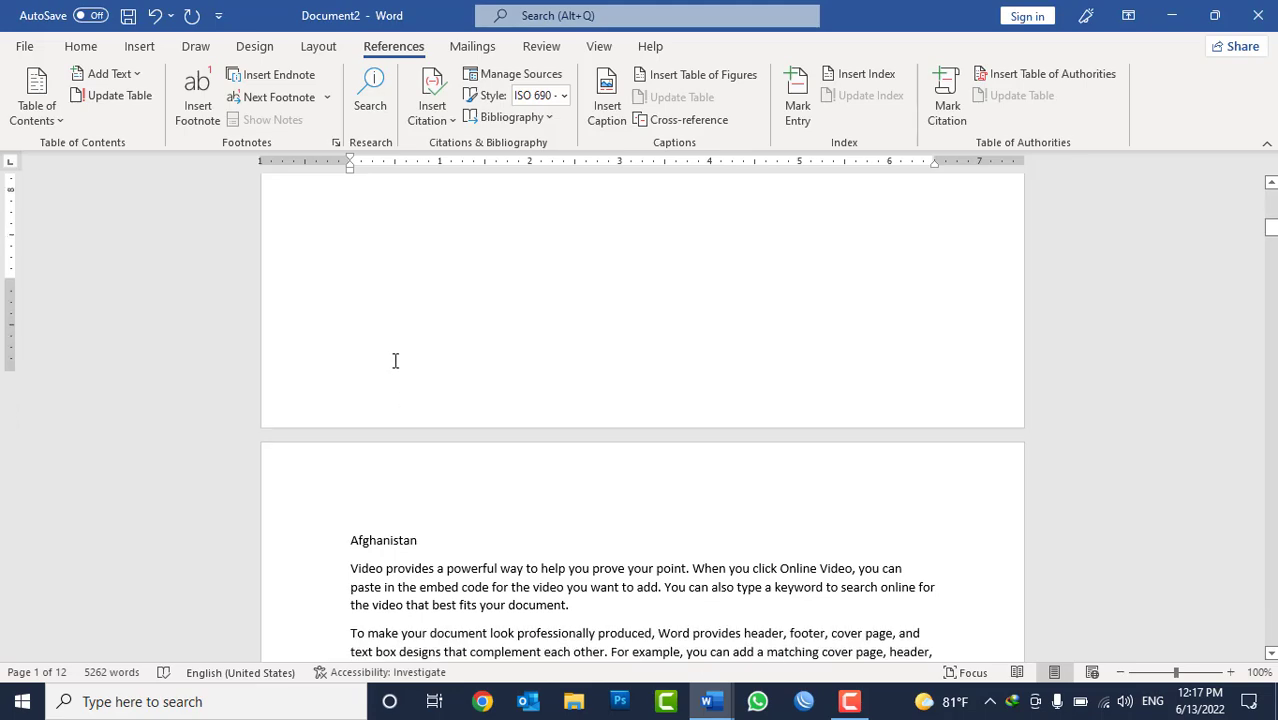
pyautogui.scroll(-3, 395, 360)
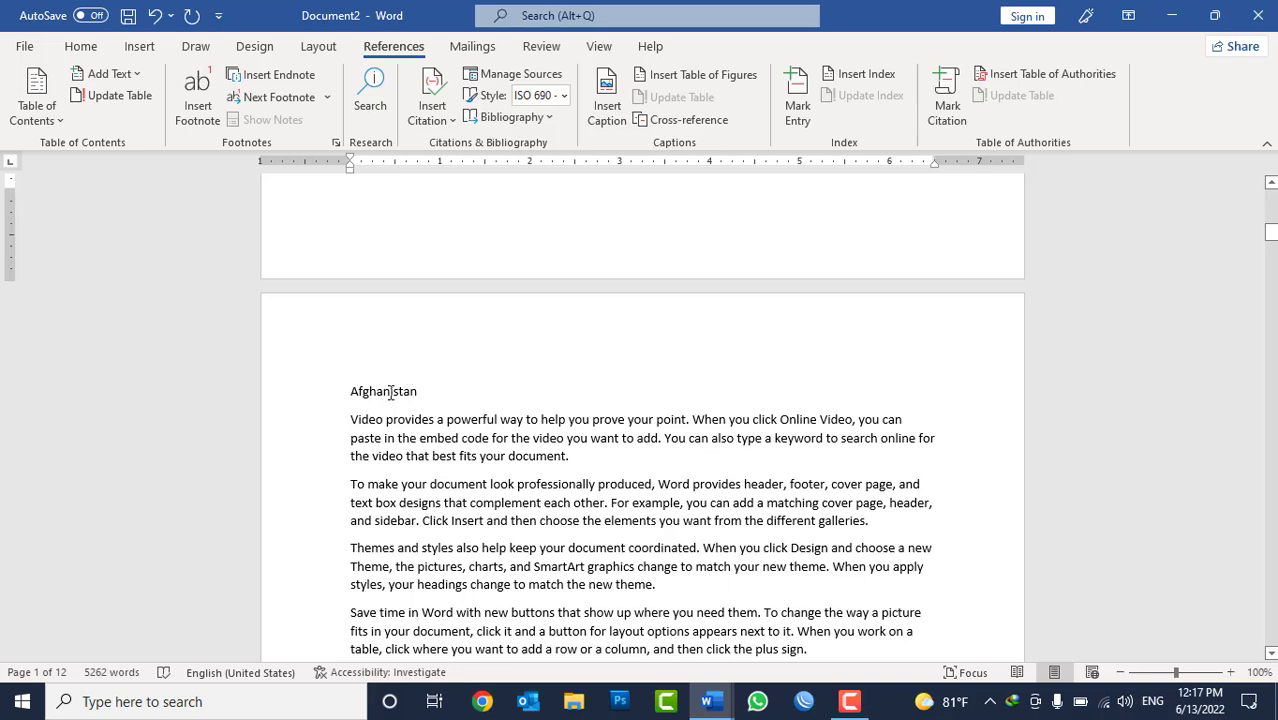
pyautogui.doubleClick(390, 392)
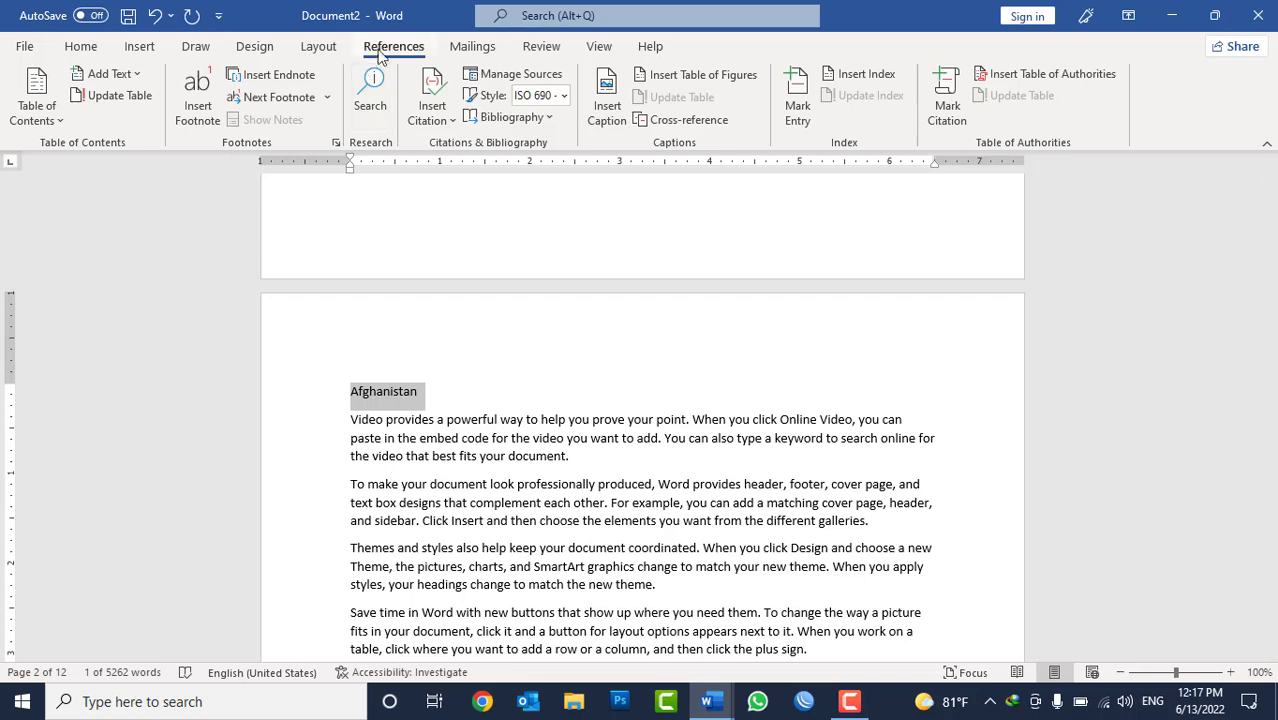
pyautogui.click(108, 74)
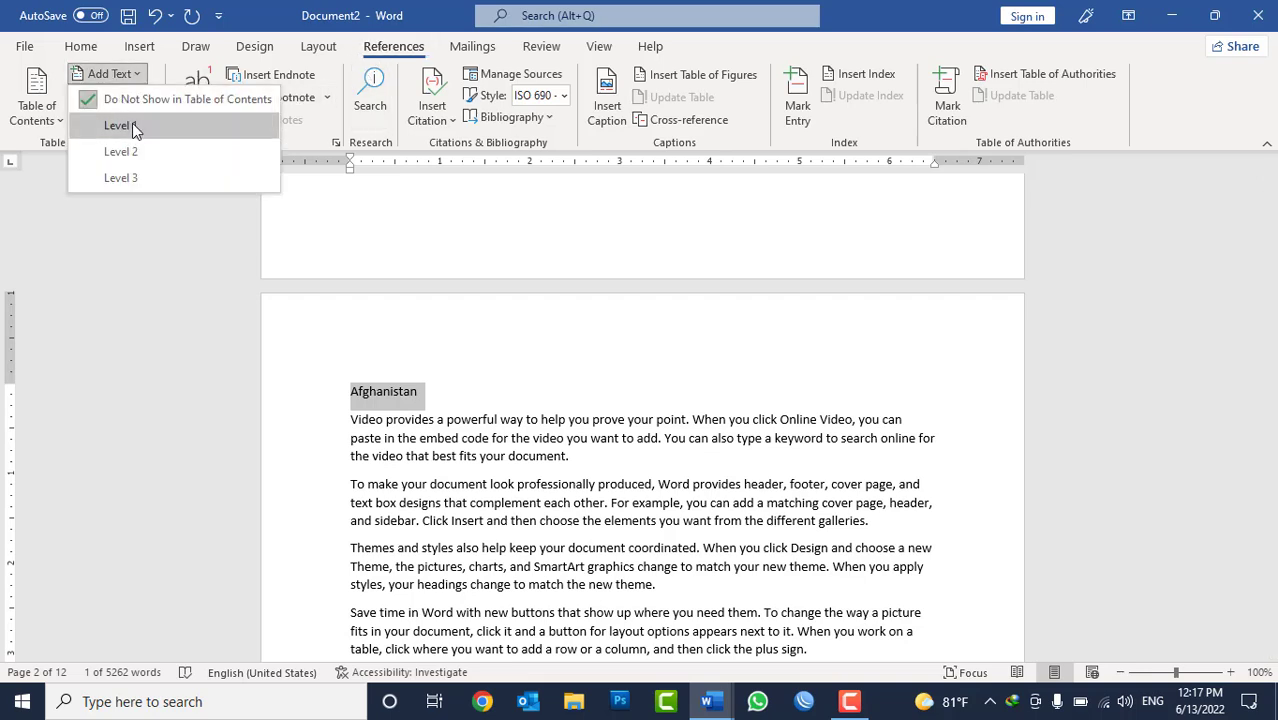
pyautogui.click(132, 126)
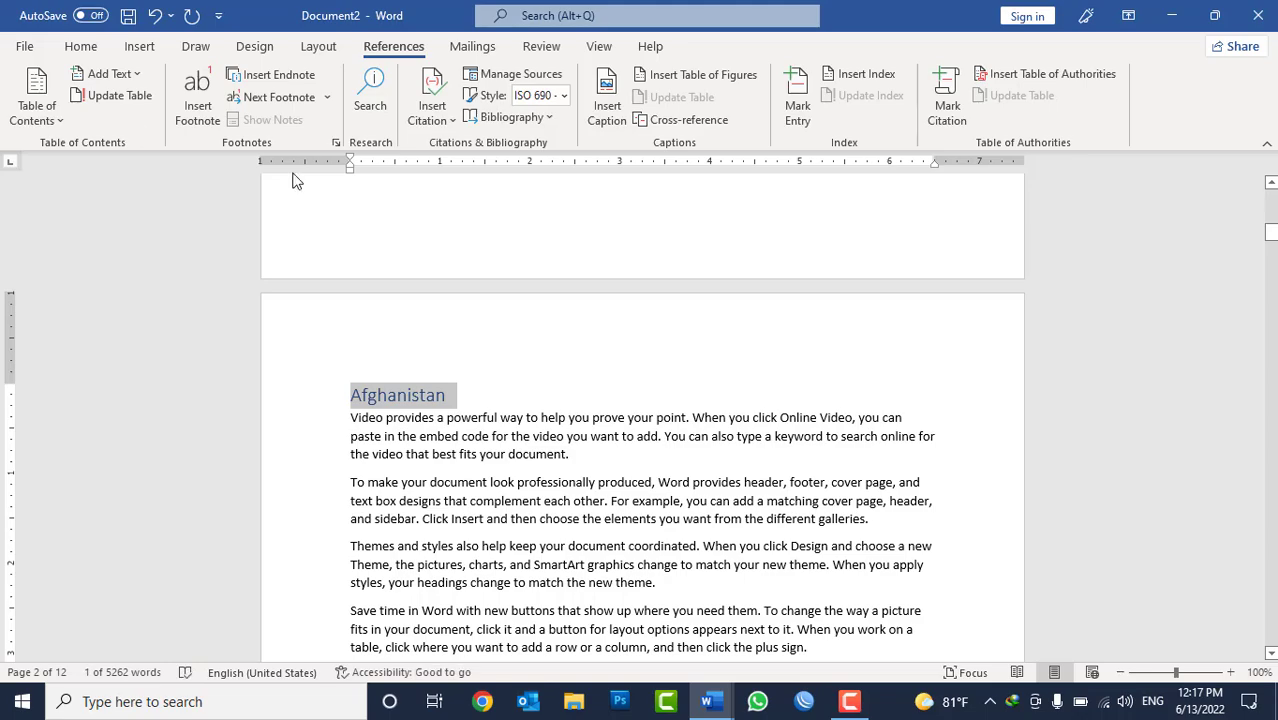
# Enter the line "Kabul" above the first paragraph of the second page of Afghanistan text.
pyautogui.scroll(-4, 520, 412)
pyautogui.scroll(-8, 532, 412)
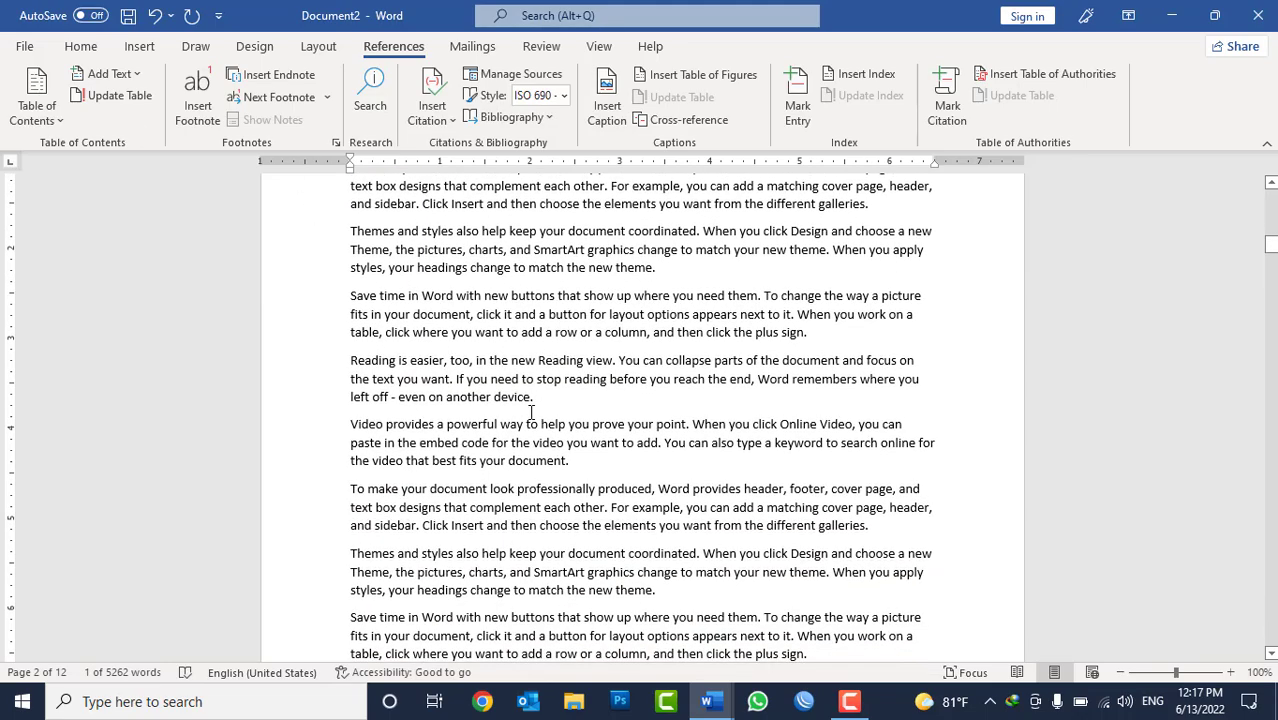
pyautogui.scroll(-15, 531, 412)
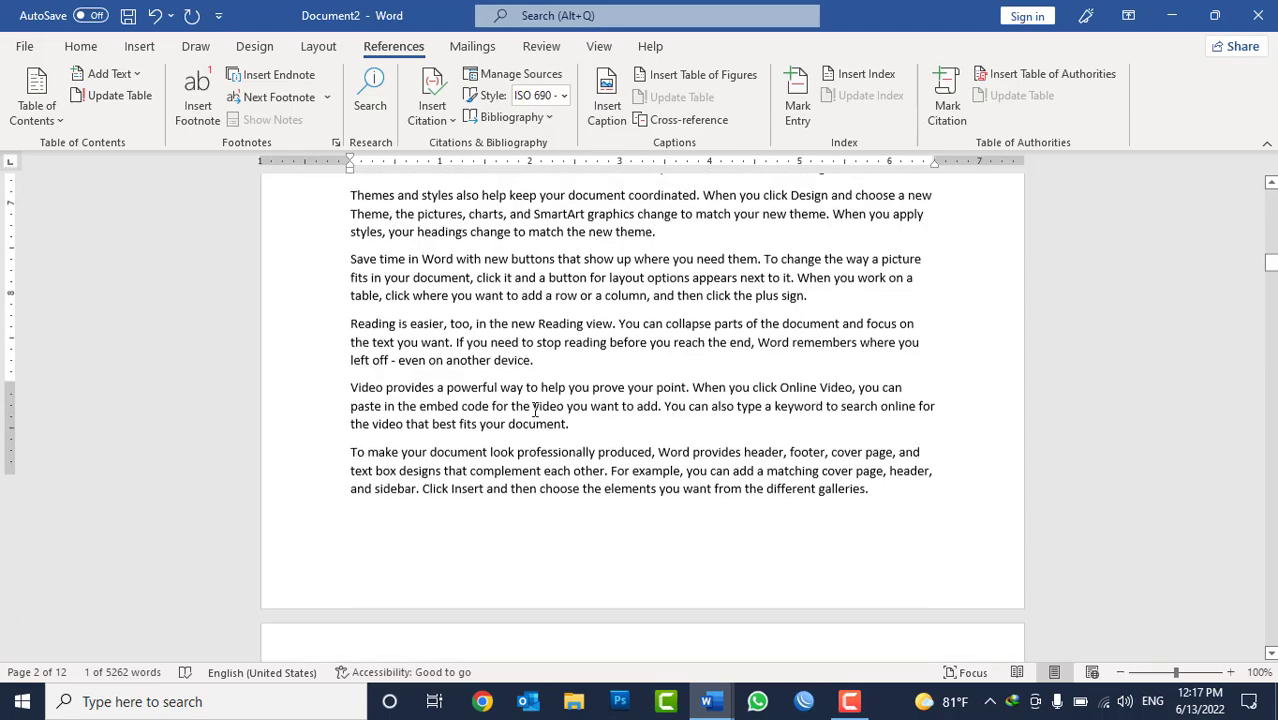
pyautogui.scroll(10, 537, 408)
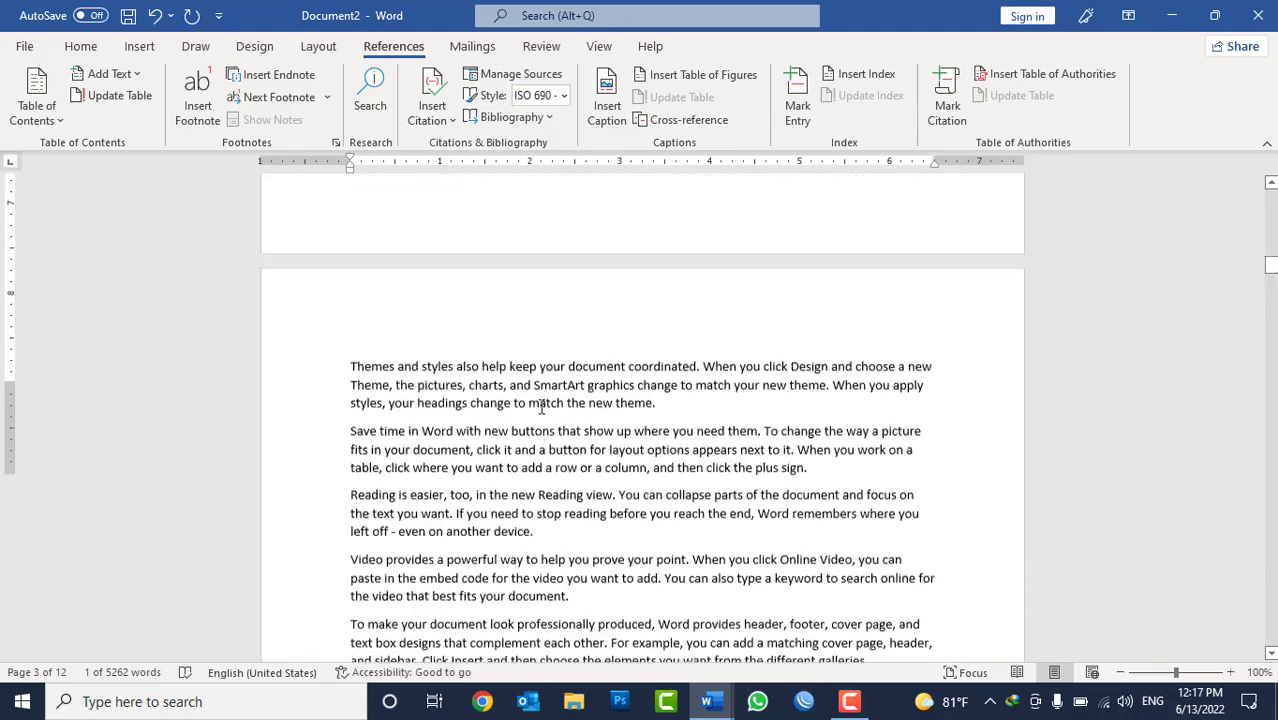
pyautogui.scroll(2, 541, 405)
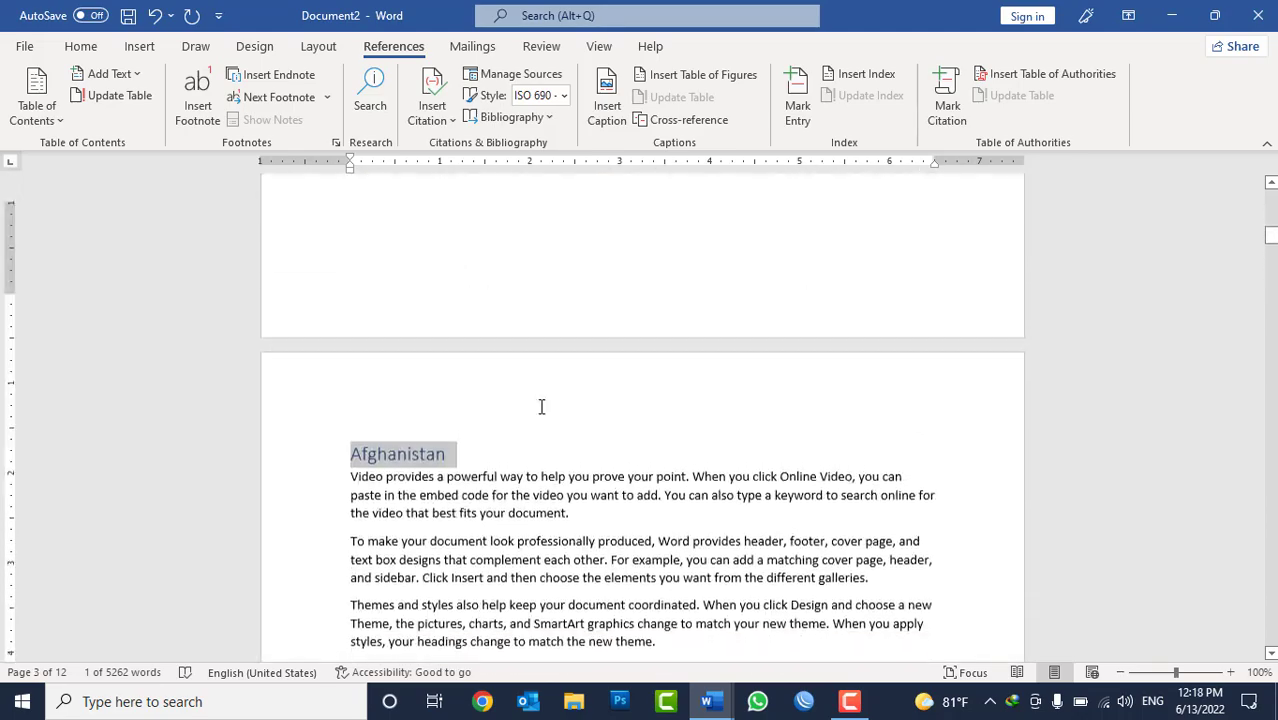
pyautogui.scroll(-12, 543, 405)
pyautogui.scroll(8, 545, 405)
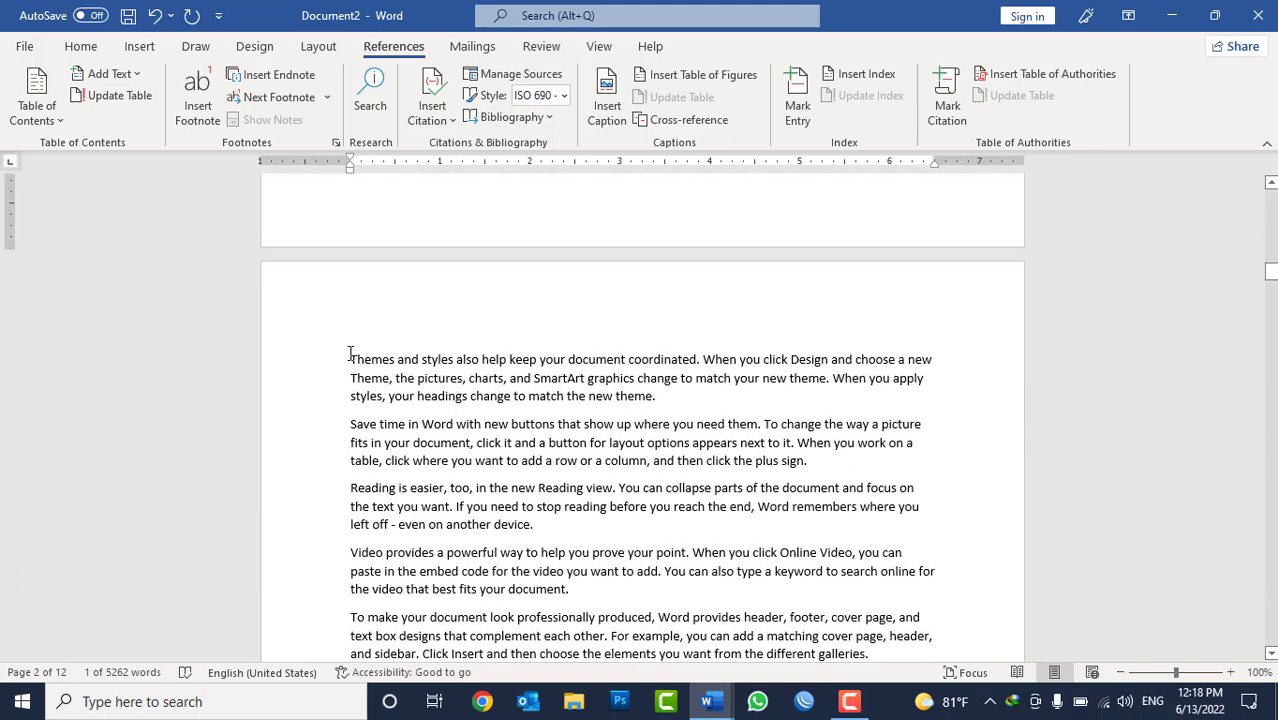
pyautogui.click(350, 353)
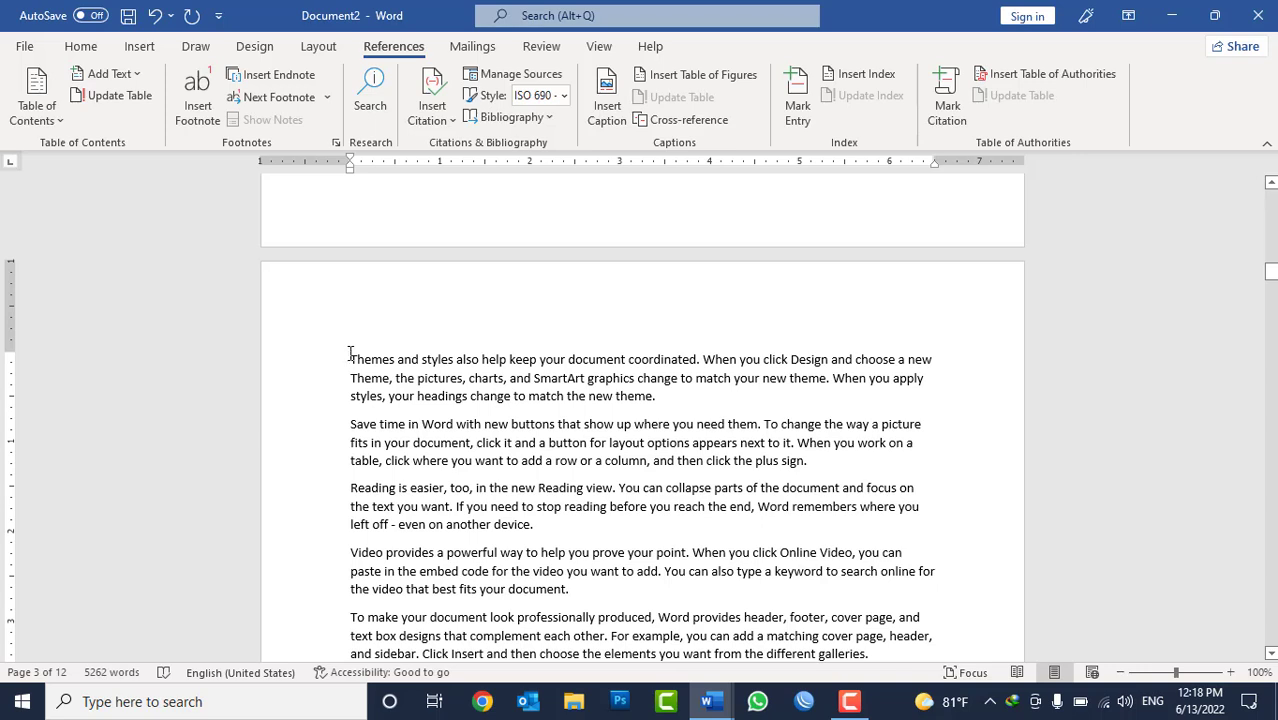
pyautogui.press('Return')
pyautogui.write('Kabul')
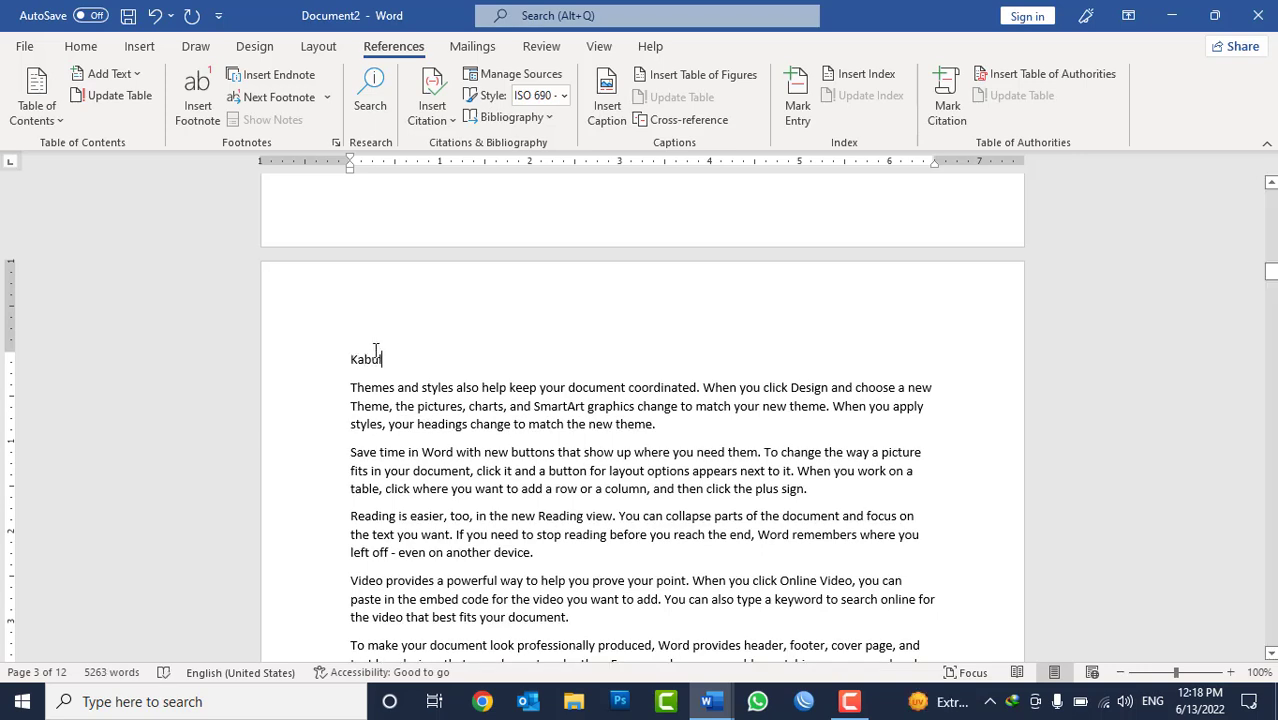
# Add the "Kabul" line to the table of contents as Level 2.
pyautogui.doubleClick(368, 362)
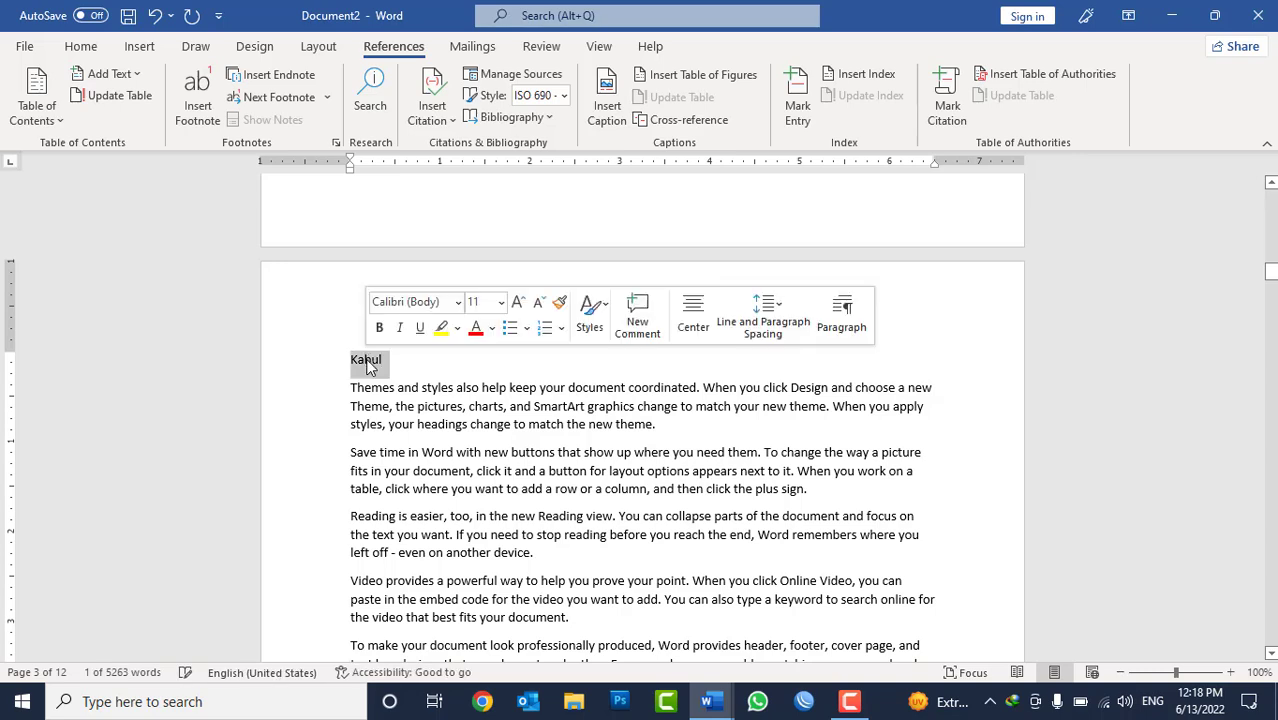
pyautogui.click(108, 74)
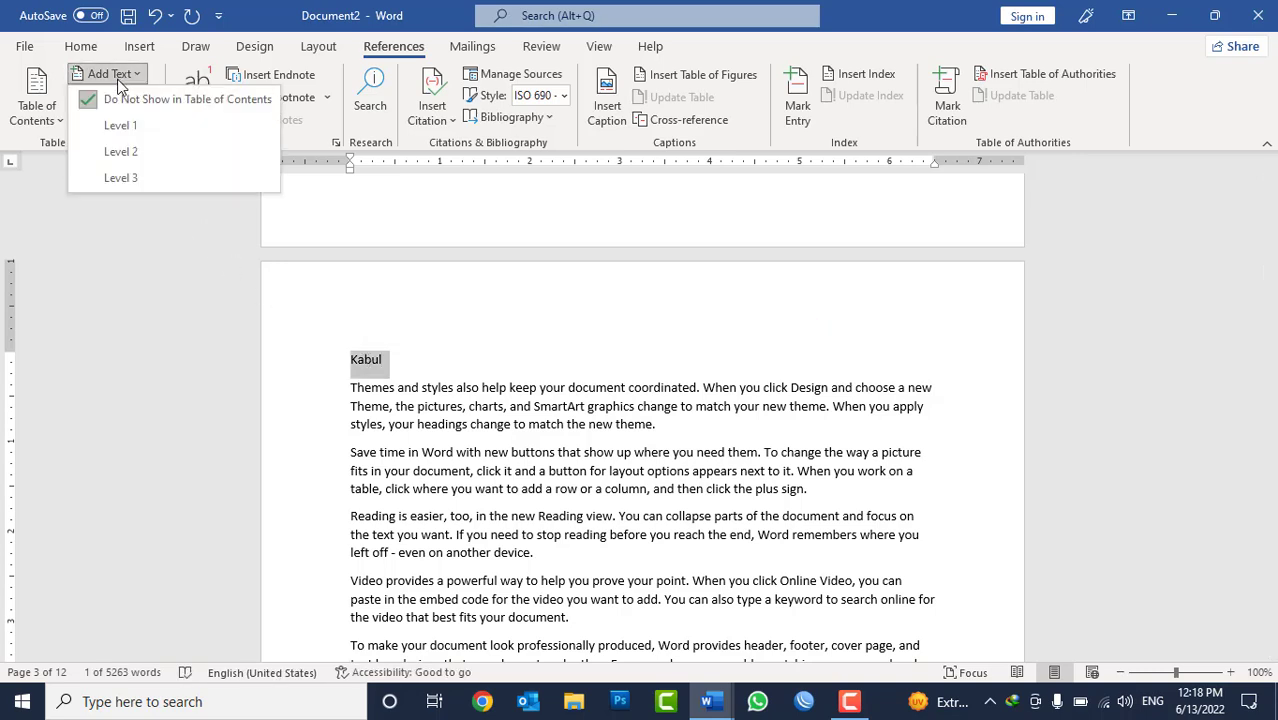
pyautogui.click(122, 151)
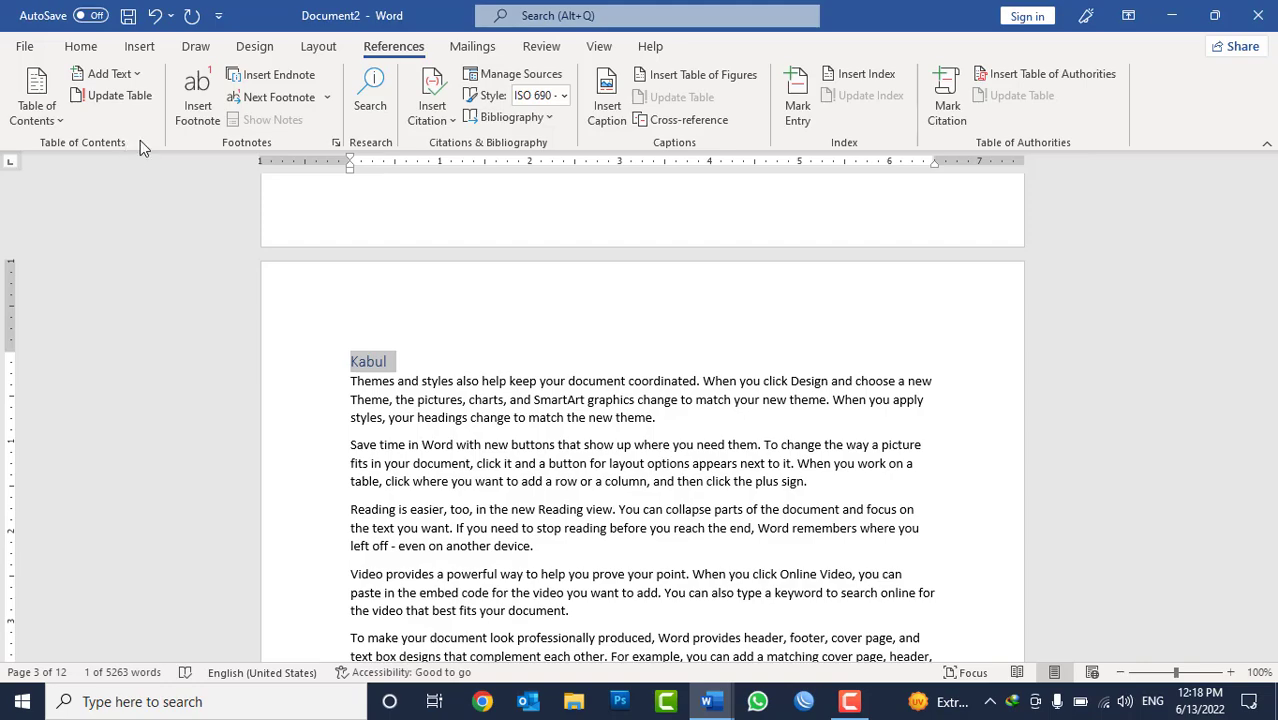
# Add the "Iran" title to the table of contents as Level 1.
pyautogui.scroll(-10, 507, 436)
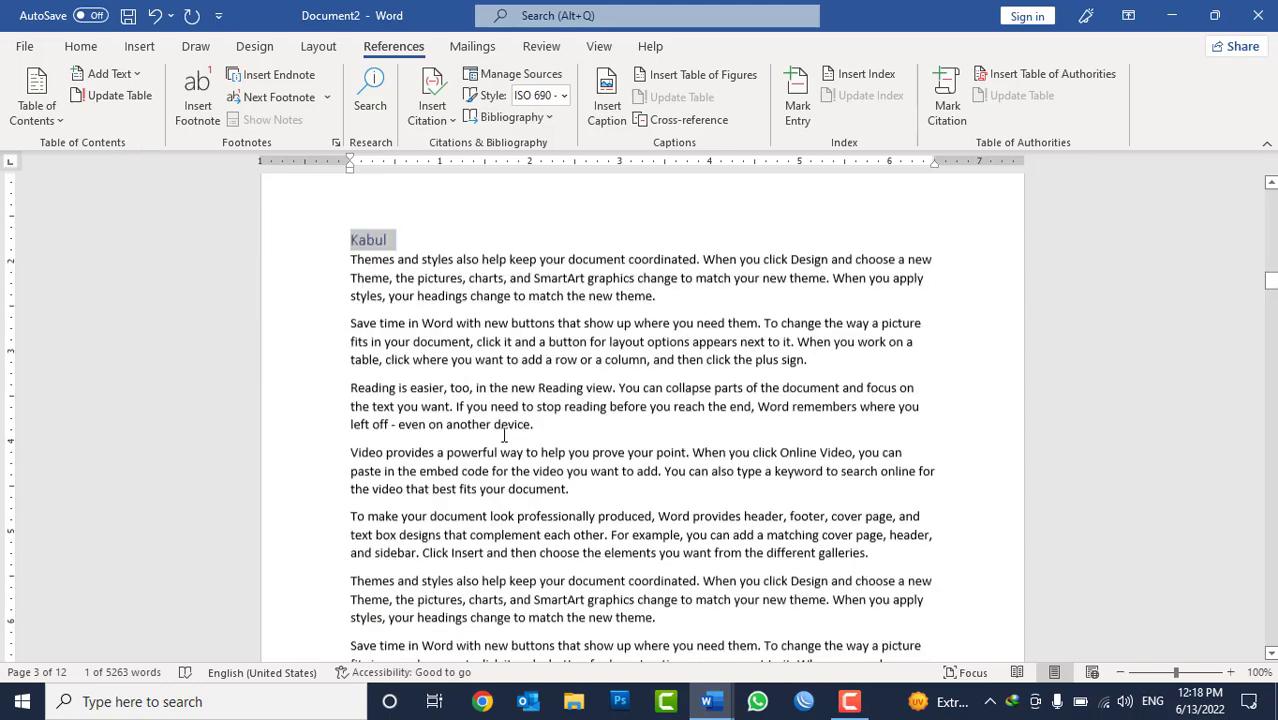
pyautogui.scroll(-4, 507, 436)
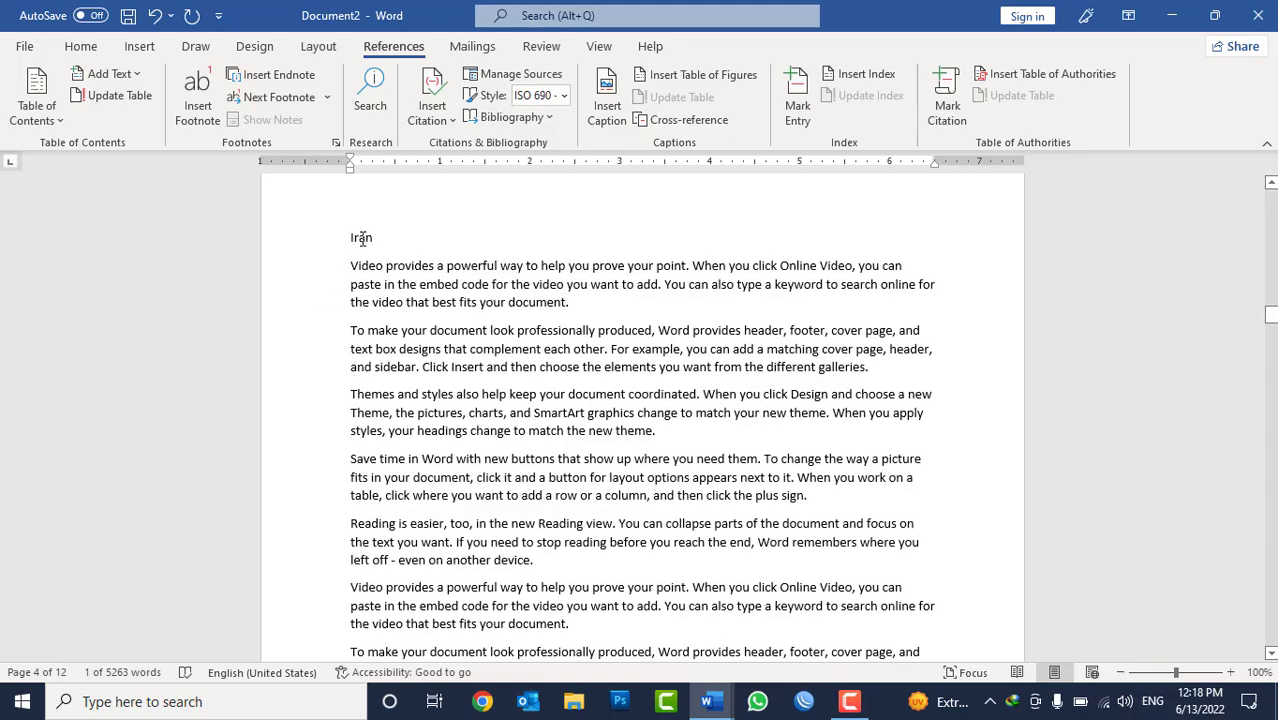
pyautogui.doubleClick(361, 238)
pyautogui.click(140, 77)
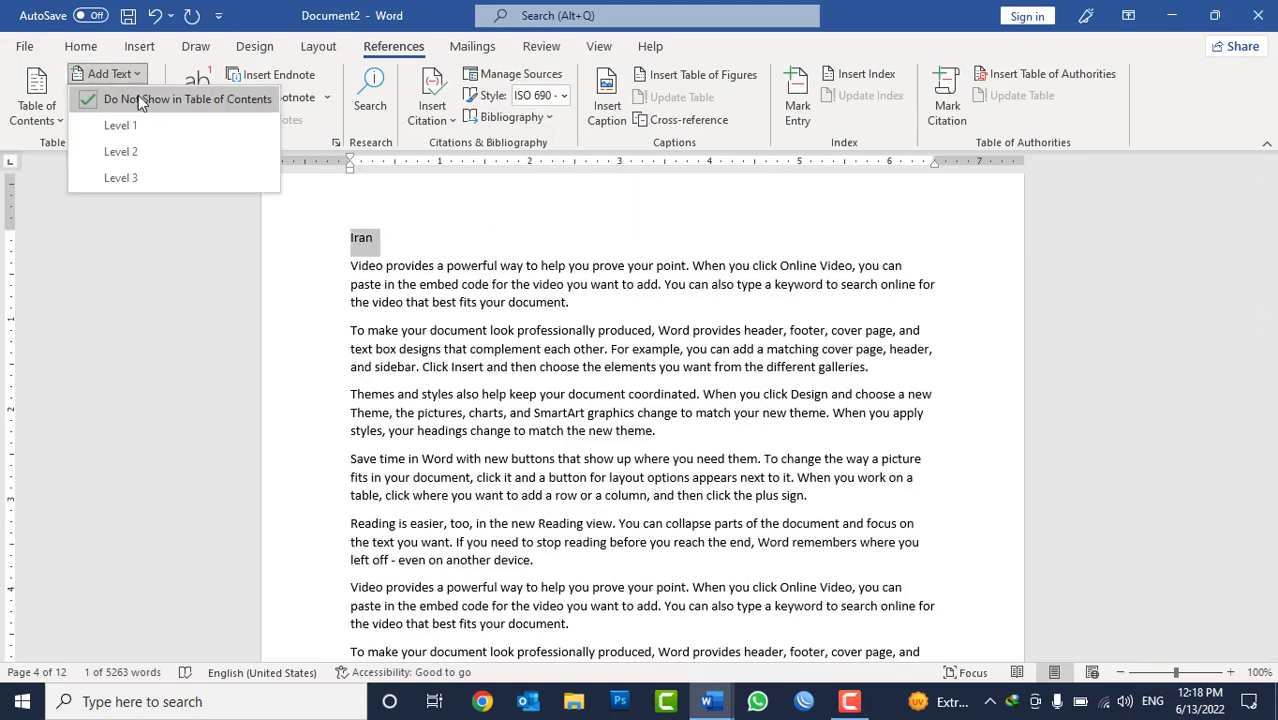
pyautogui.click(136, 122)
# Enter the line "Mashaad" above the first paragraph of the second page of Iran text.
pyautogui.scroll(-10, 422, 432)
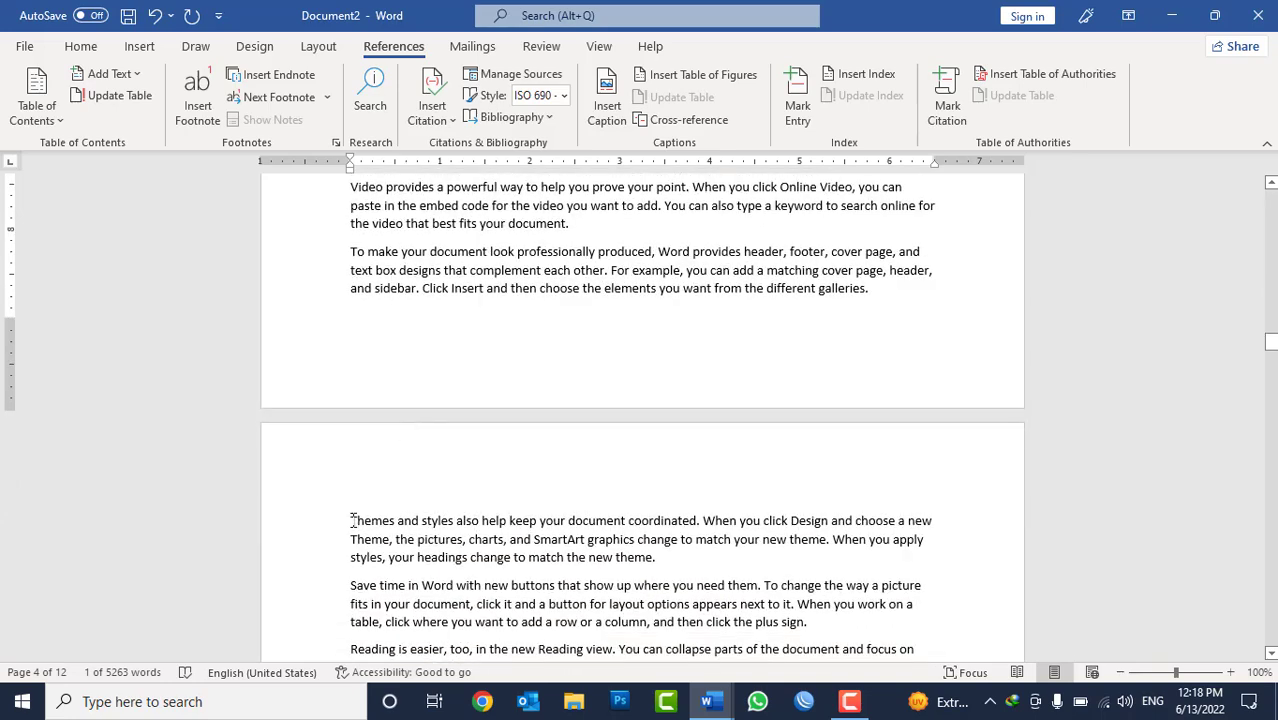
pyautogui.click(352, 520)
pyautogui.press('Return')
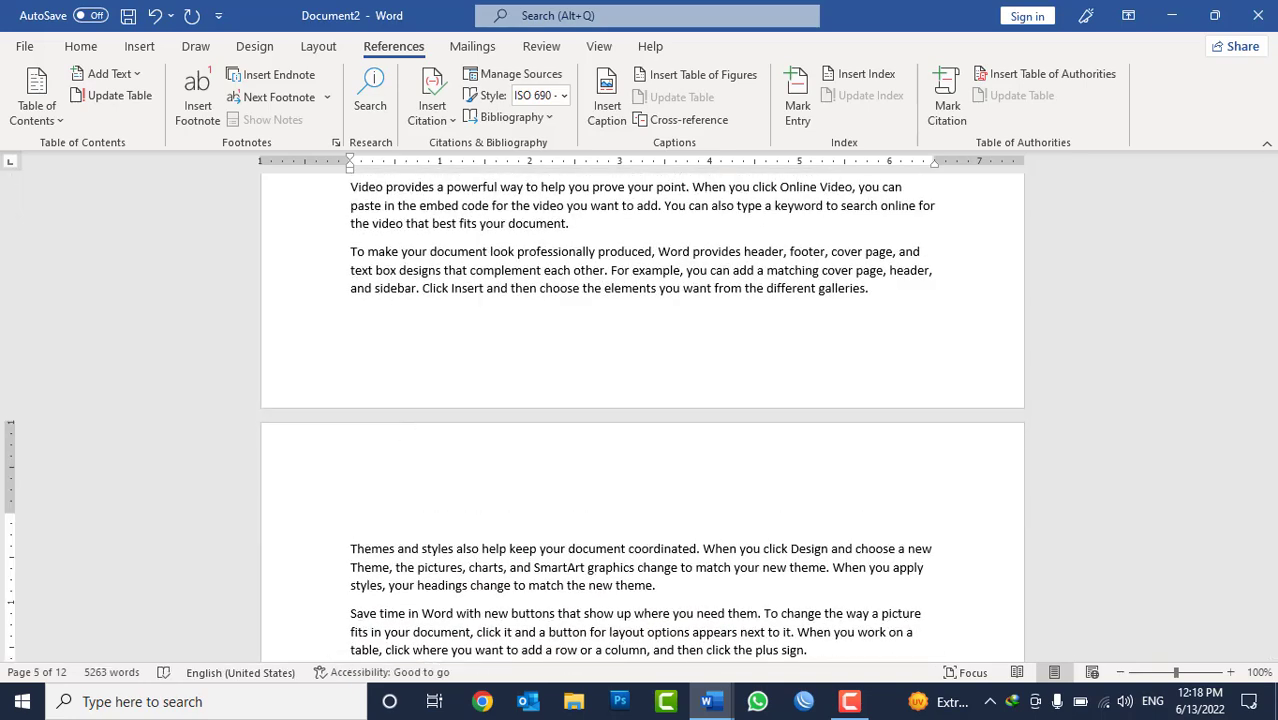
pyautogui.write('Mashad')
pyautogui.doubleClick(386, 521)
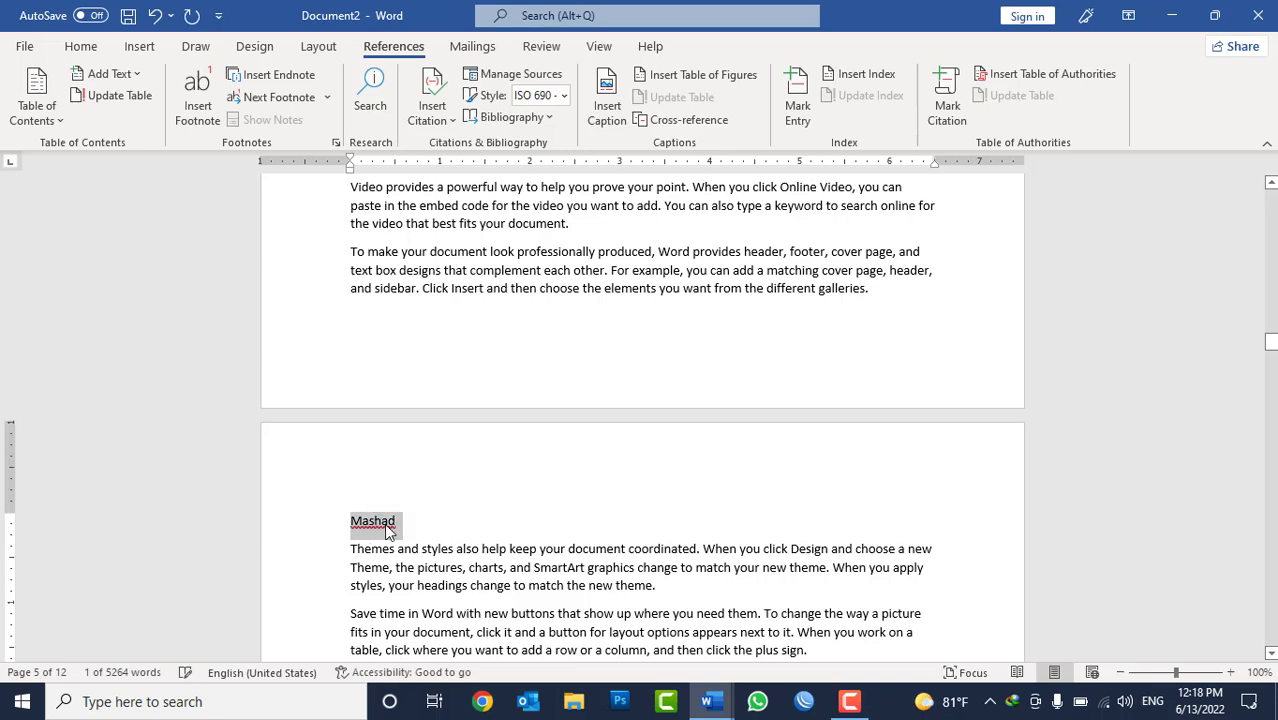
pyautogui.click(389, 528)
pyautogui.write('a')
# Add the "Mashaad" line to the table of contents as Level 2.
pyautogui.doubleClick(389, 528)
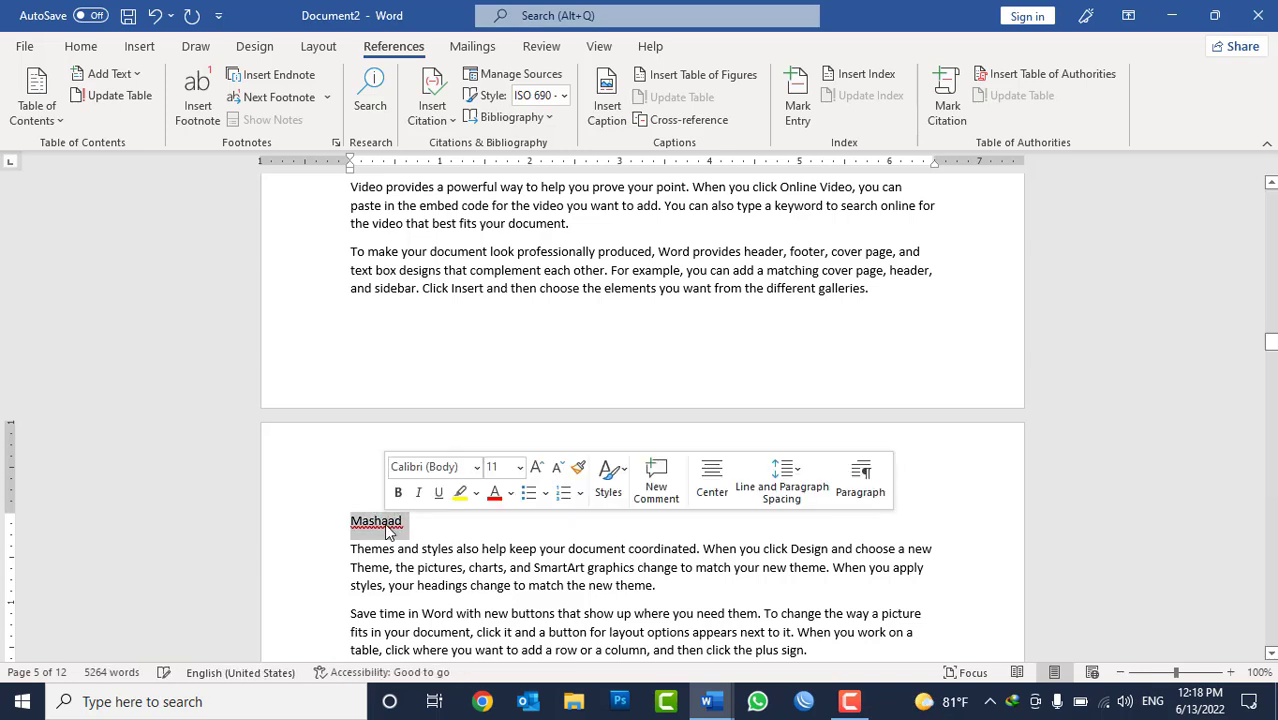
pyautogui.click(108, 74)
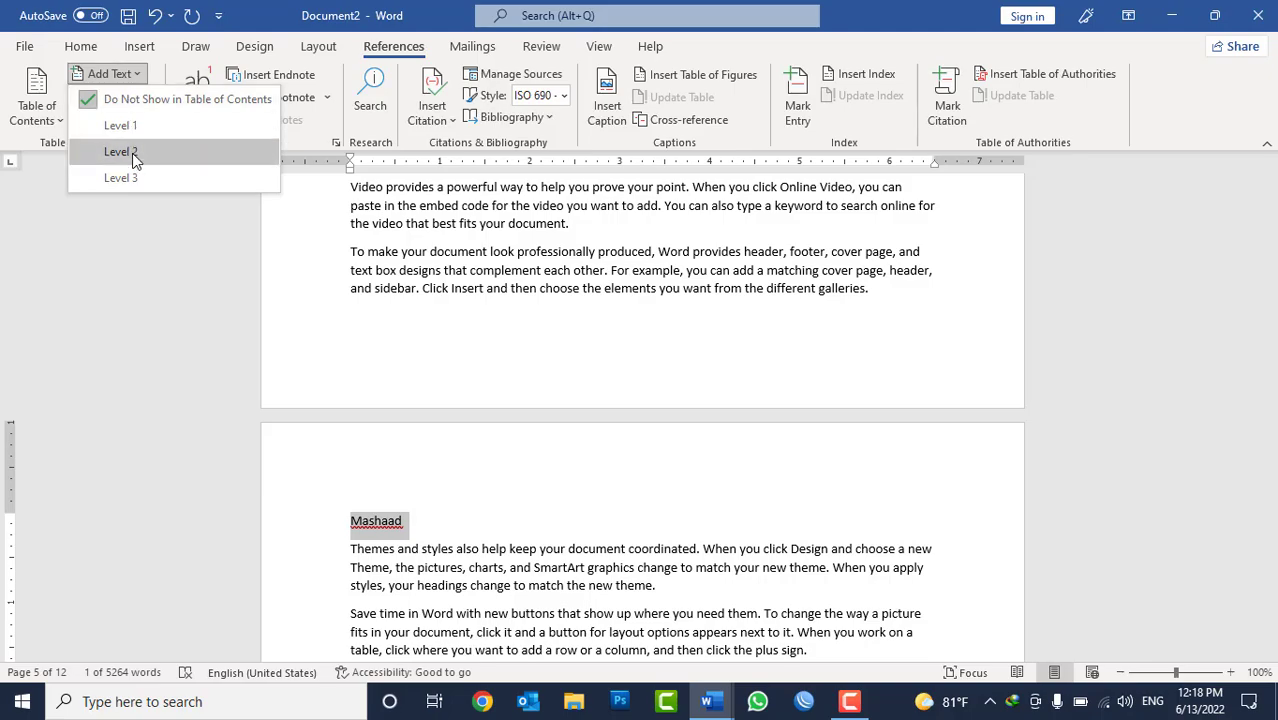
pyautogui.click(133, 152)
# Add the "Pakistan" title to the table of contents as Level 1.
pyautogui.scroll(-15, 448, 483)
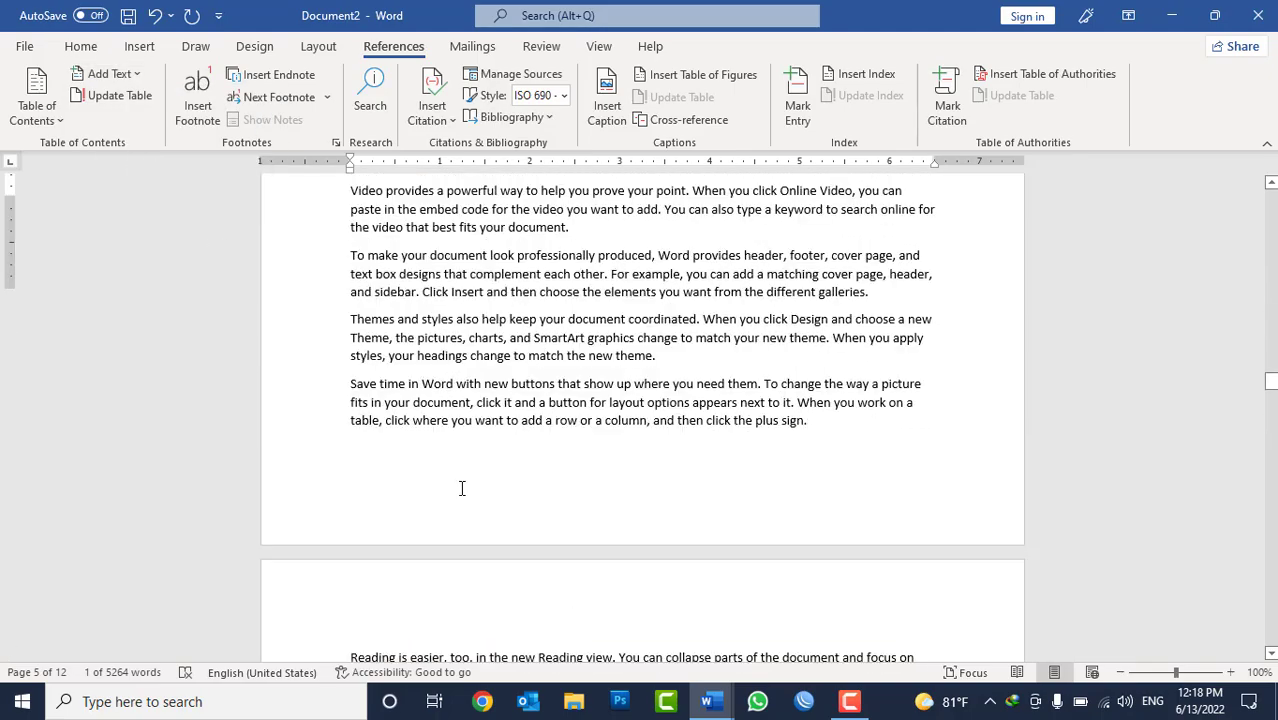
pyautogui.scroll(9, 468, 486)
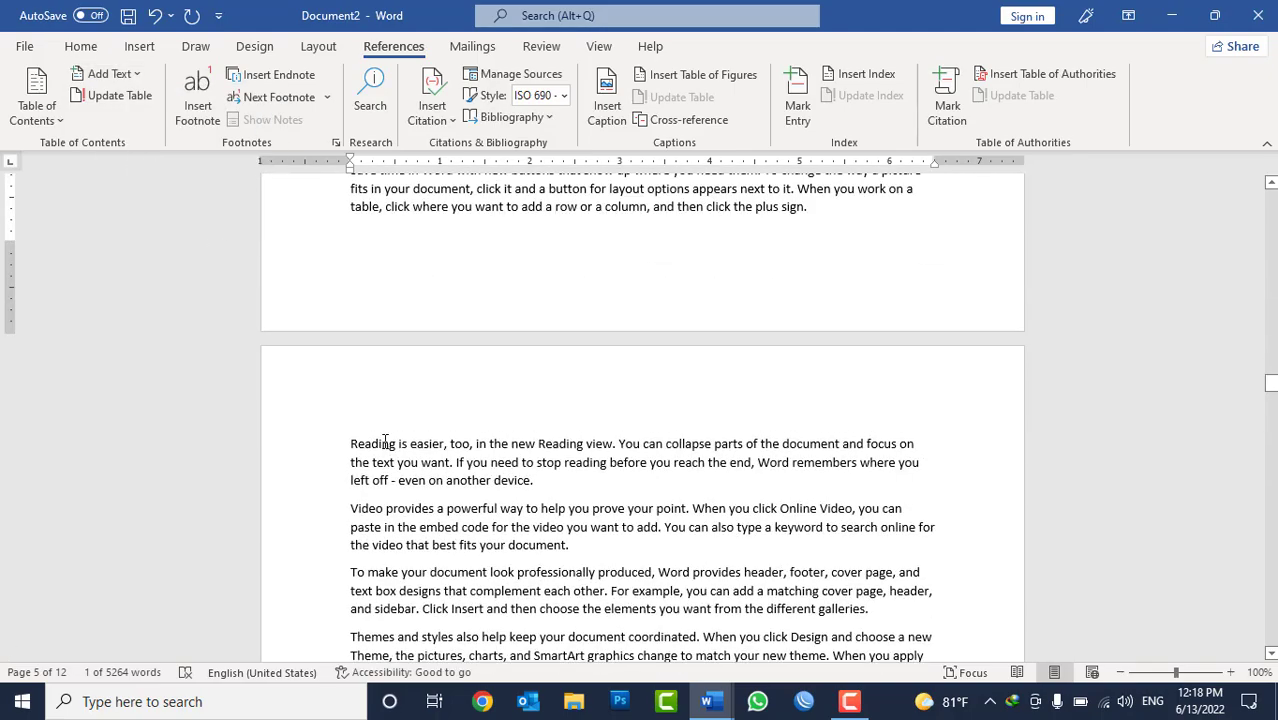
pyautogui.scroll(-10, 351, 442)
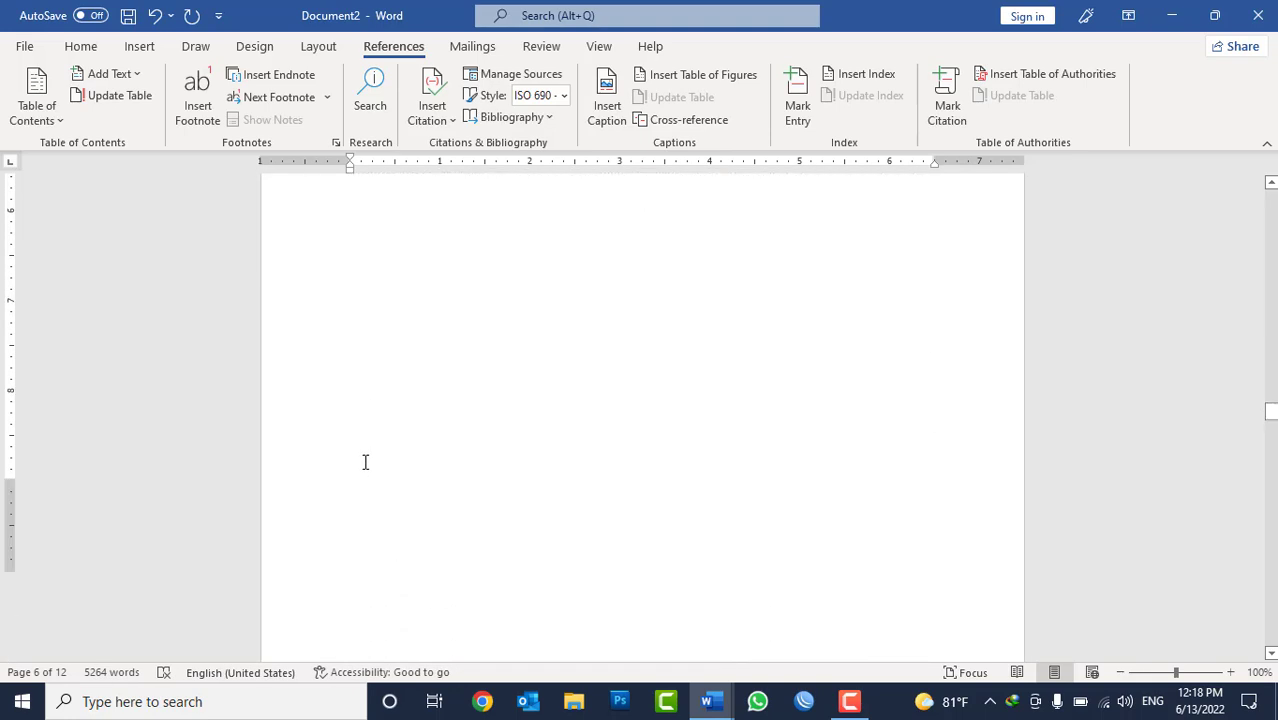
pyautogui.doubleClick(362, 455)
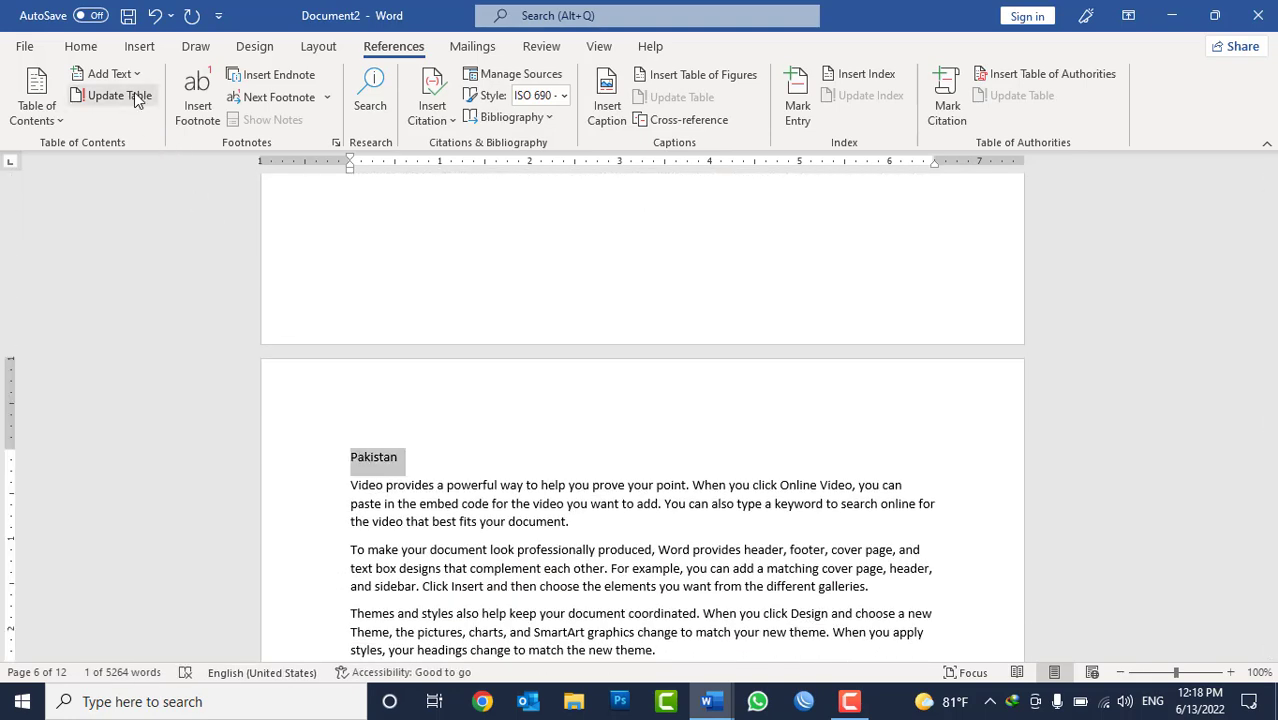
pyautogui.click(108, 73)
pyautogui.click(130, 125)
# Add the "India" title to the table of contents as Level 1.
pyautogui.scroll(-10, 515, 475)
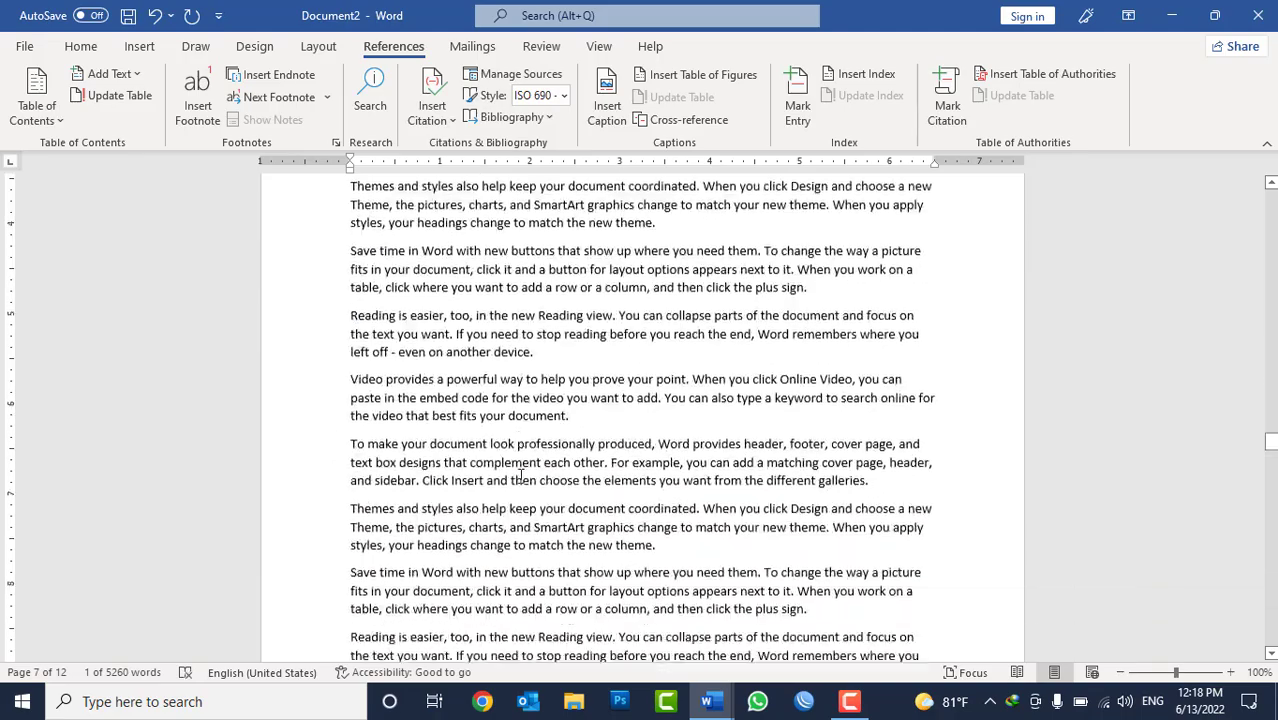
pyautogui.scroll(-5, 526, 476)
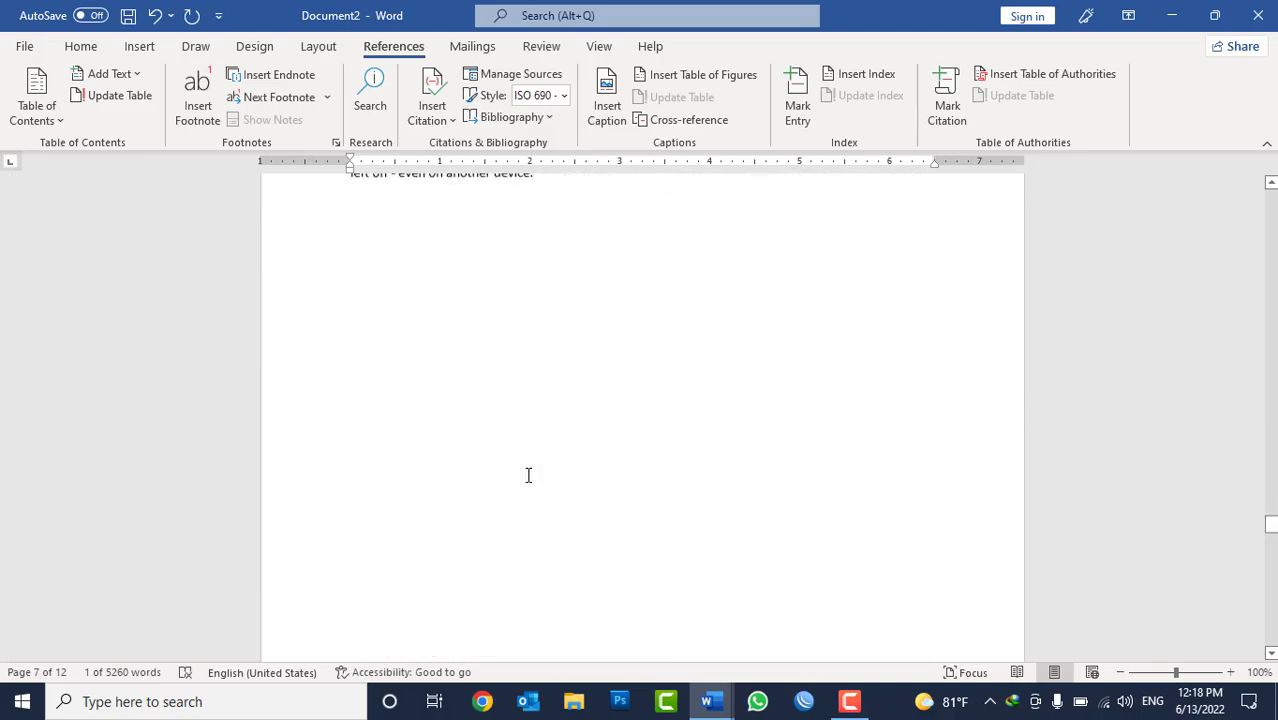
pyautogui.doubleClick(364, 319)
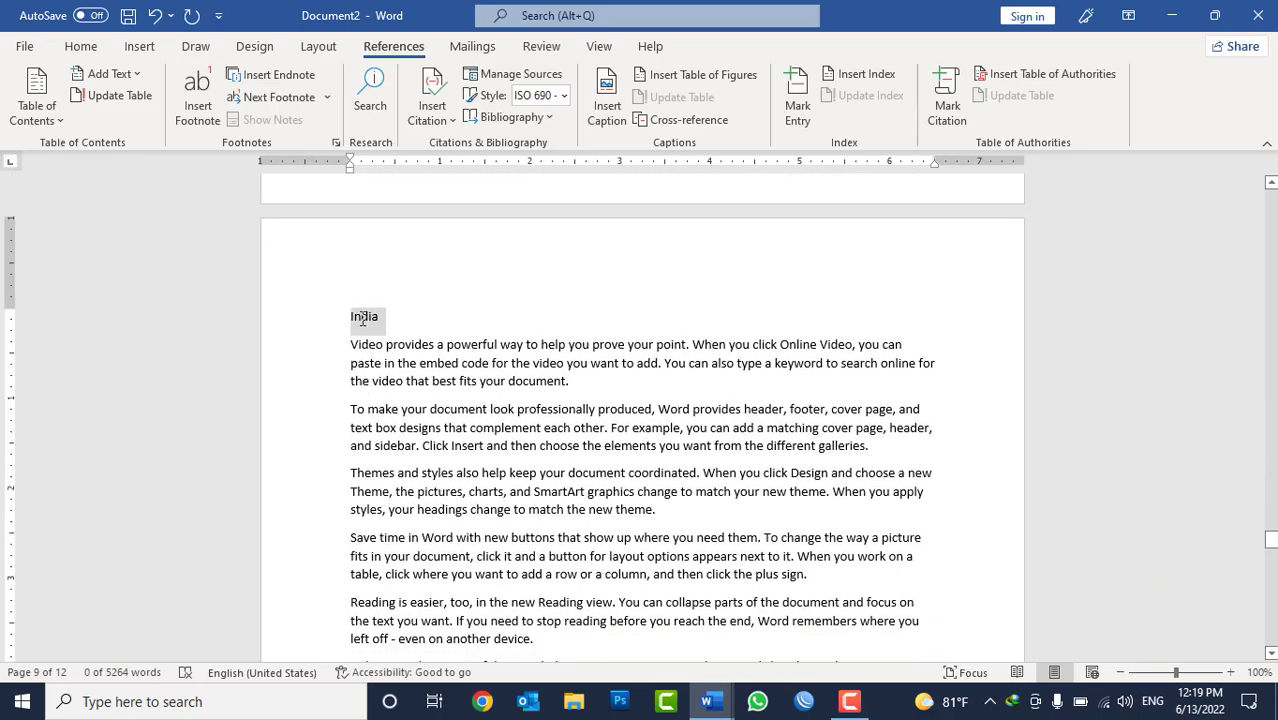
pyautogui.click(108, 74)
pyautogui.click(136, 125)
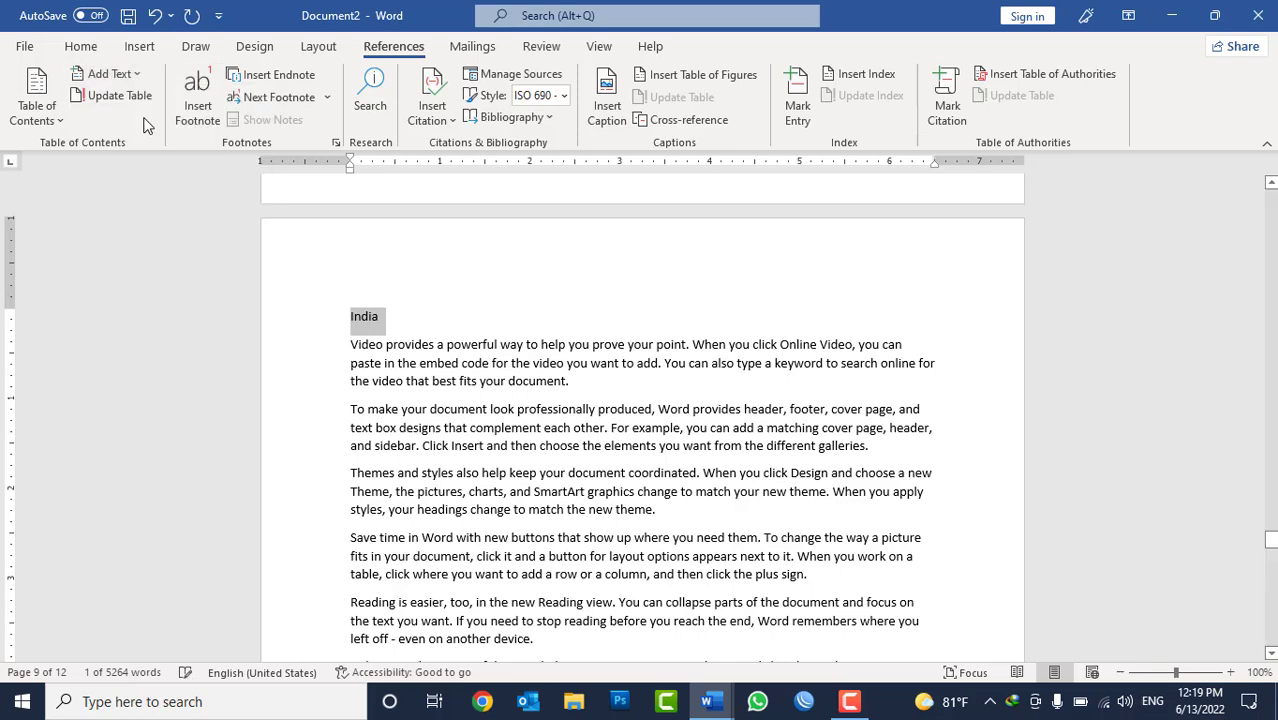
pyautogui.click(113, 76)
pyautogui.click(120, 125)
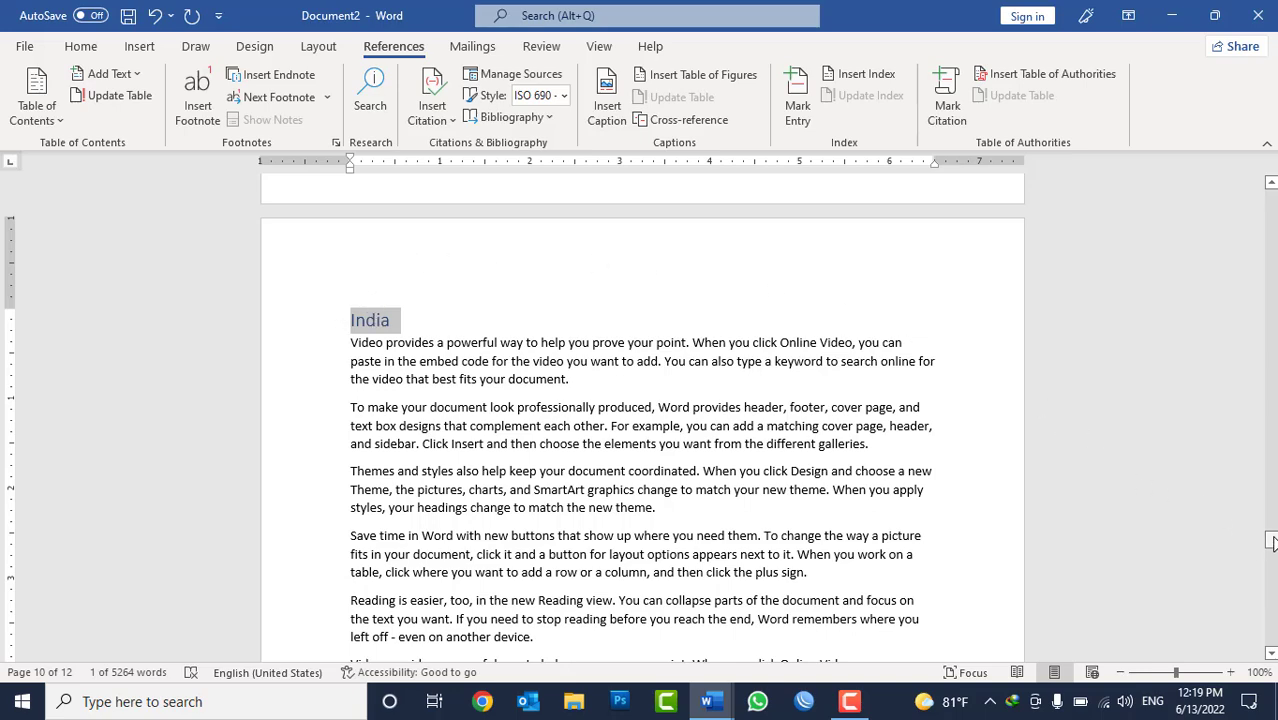
# Switch to the thesis document and examine its multi-level table of contents from Chapter 1 through the appendixes.
pyautogui.moveTo(1270, 542); pyautogui.dragTo(1267, 186)
pyautogui.moveTo(709, 703)
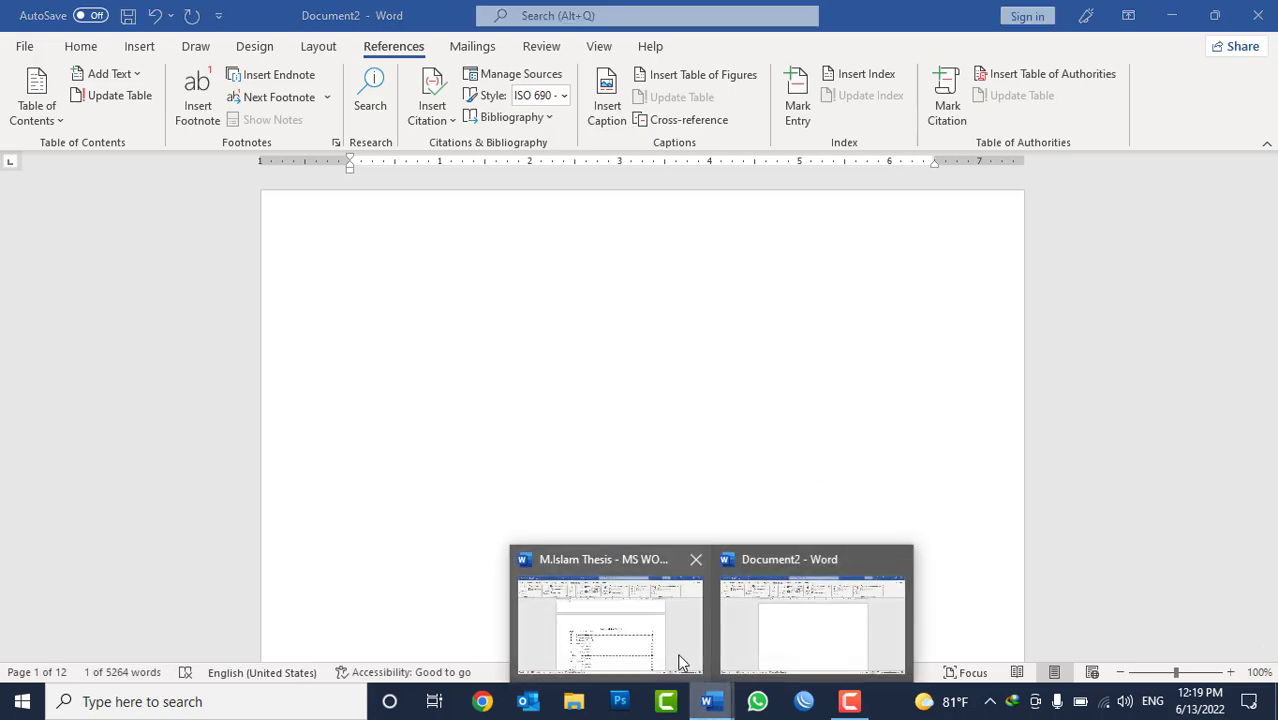
pyautogui.click(679, 655)
pyautogui.scroll(-3, 503, 388)
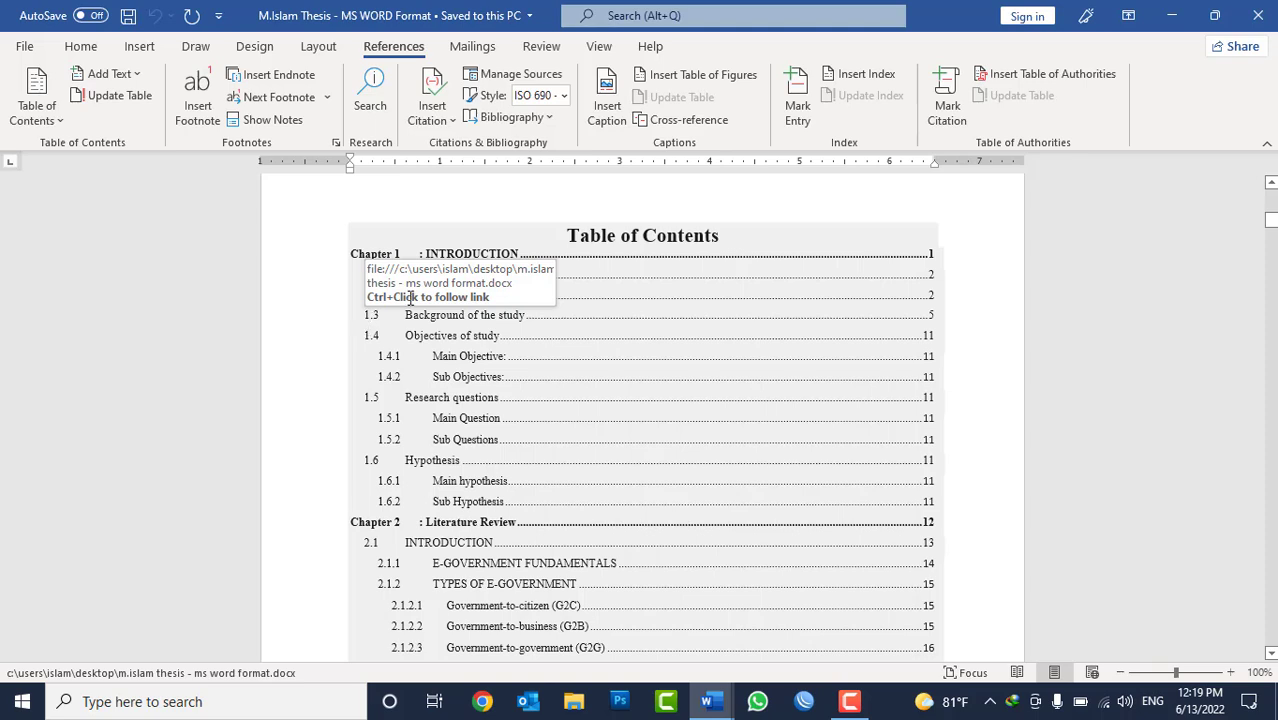
pyautogui.click(80, 46)
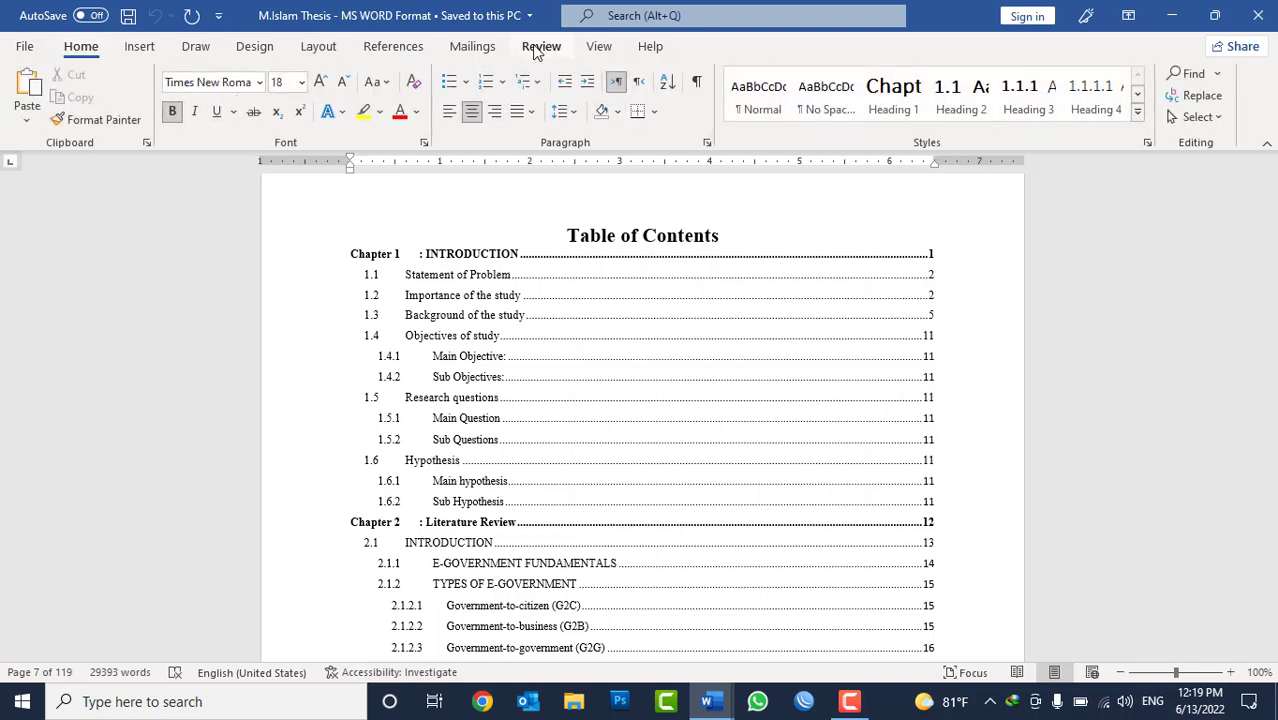
pyautogui.click(393, 46)
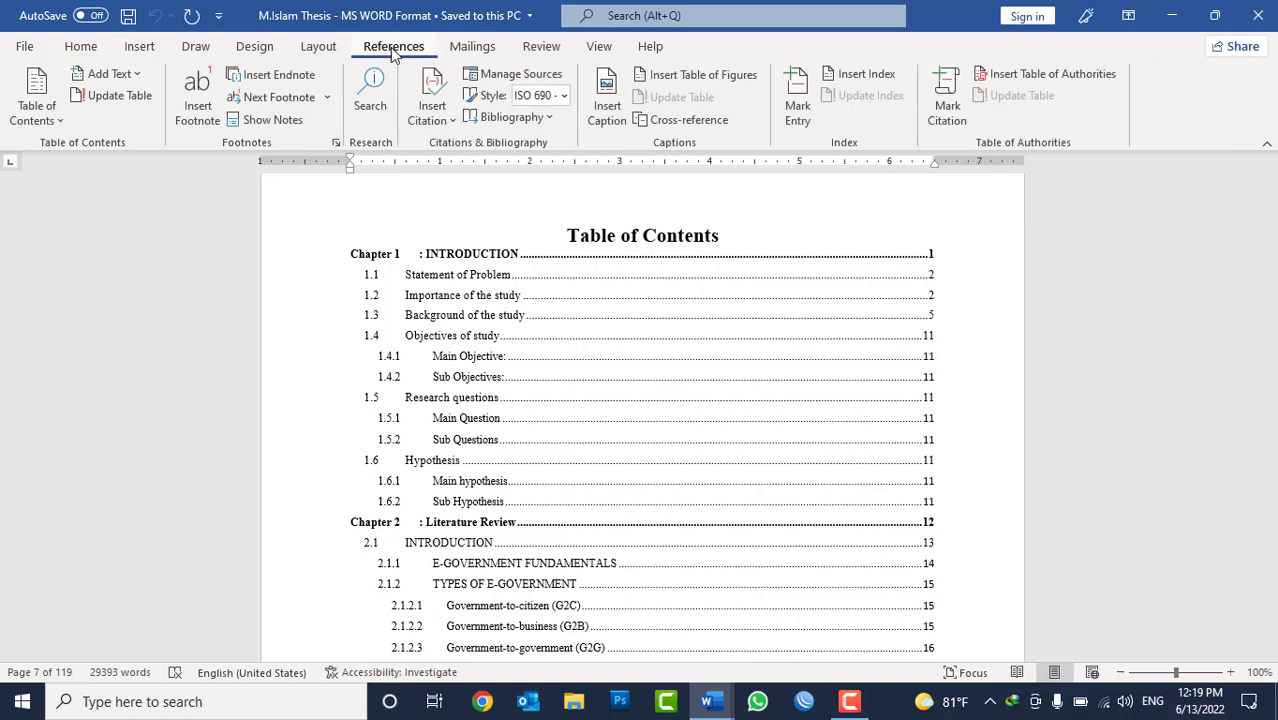
pyautogui.click(465, 311)
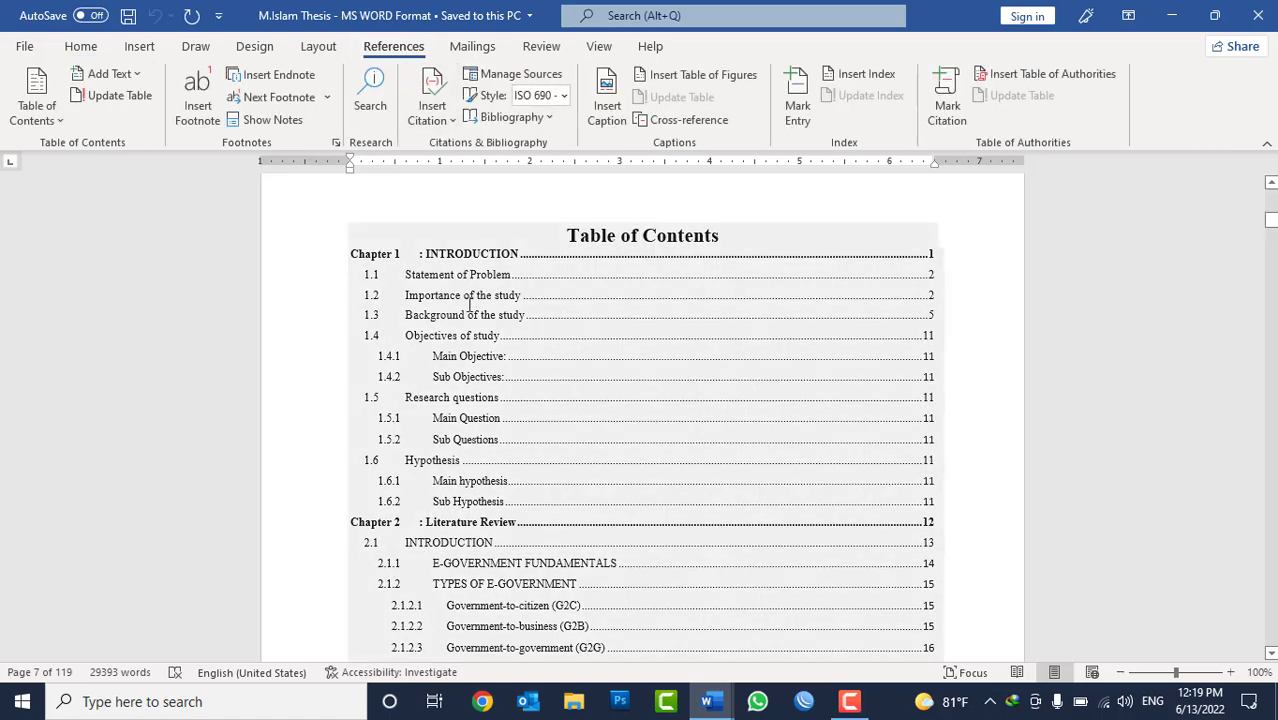
pyautogui.scroll(-20, 519, 419)
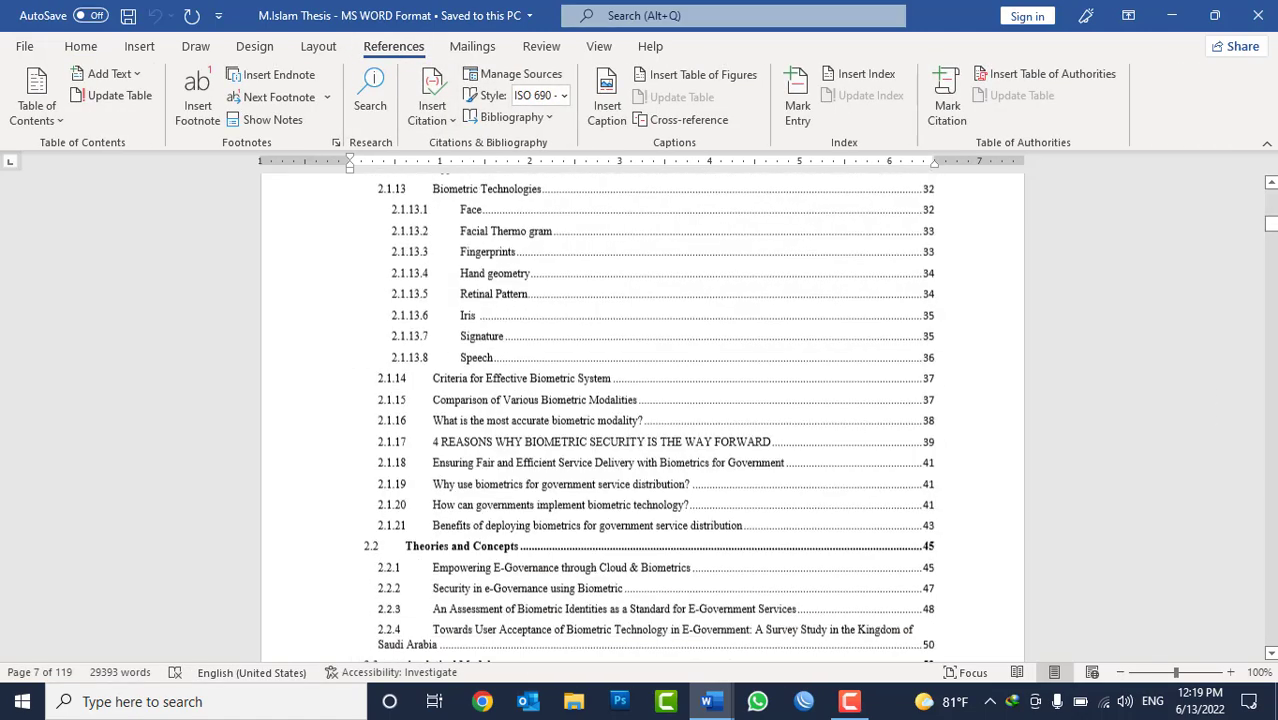
pyautogui.scroll(-20, 640, 415)
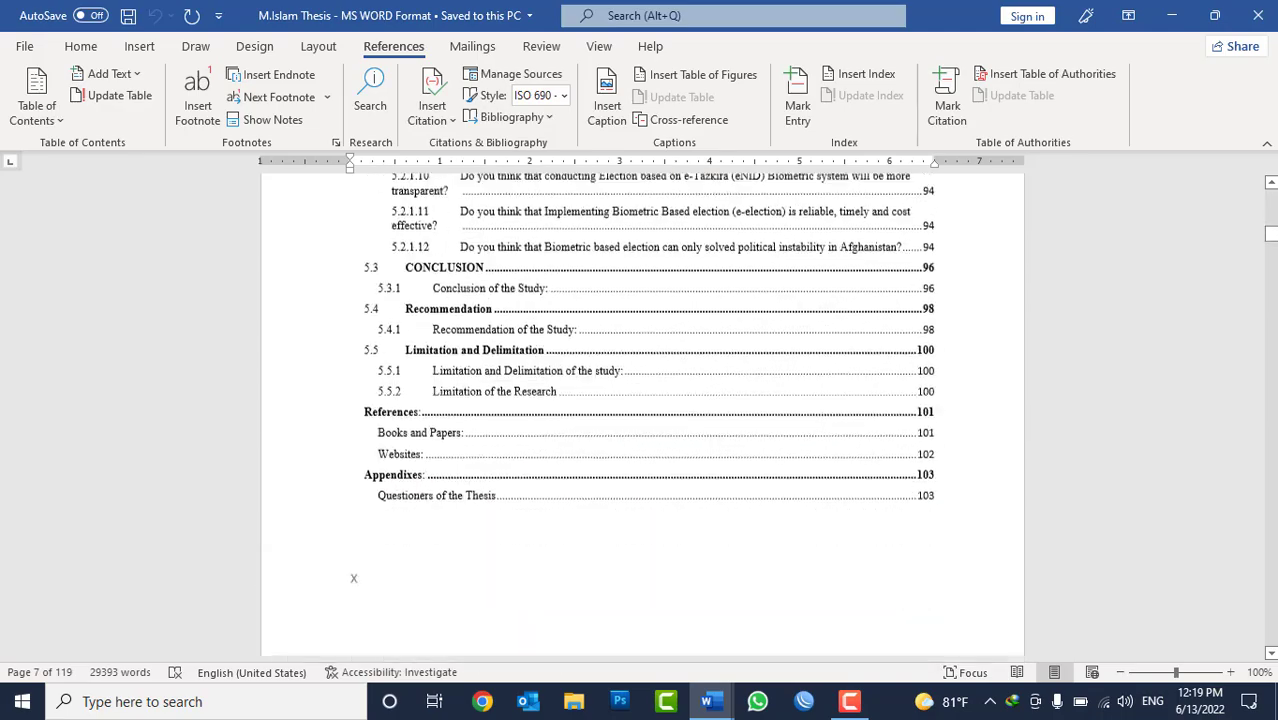
pyautogui.scroll(-20, 640, 415)
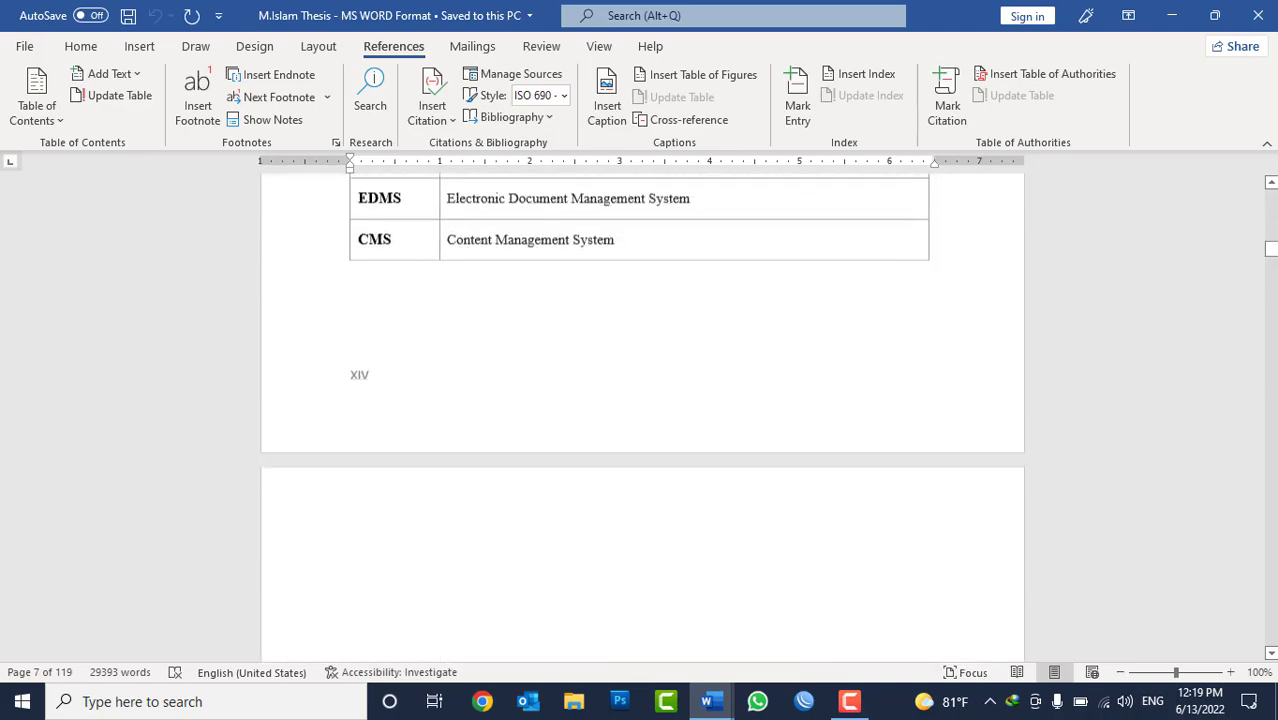
# Examine the thesis's Chapter 1 title, its numbered section headings 1.1 to 1.3 and the numbered subheadings in the body text.
pyautogui.scroll(8, 562, 408)
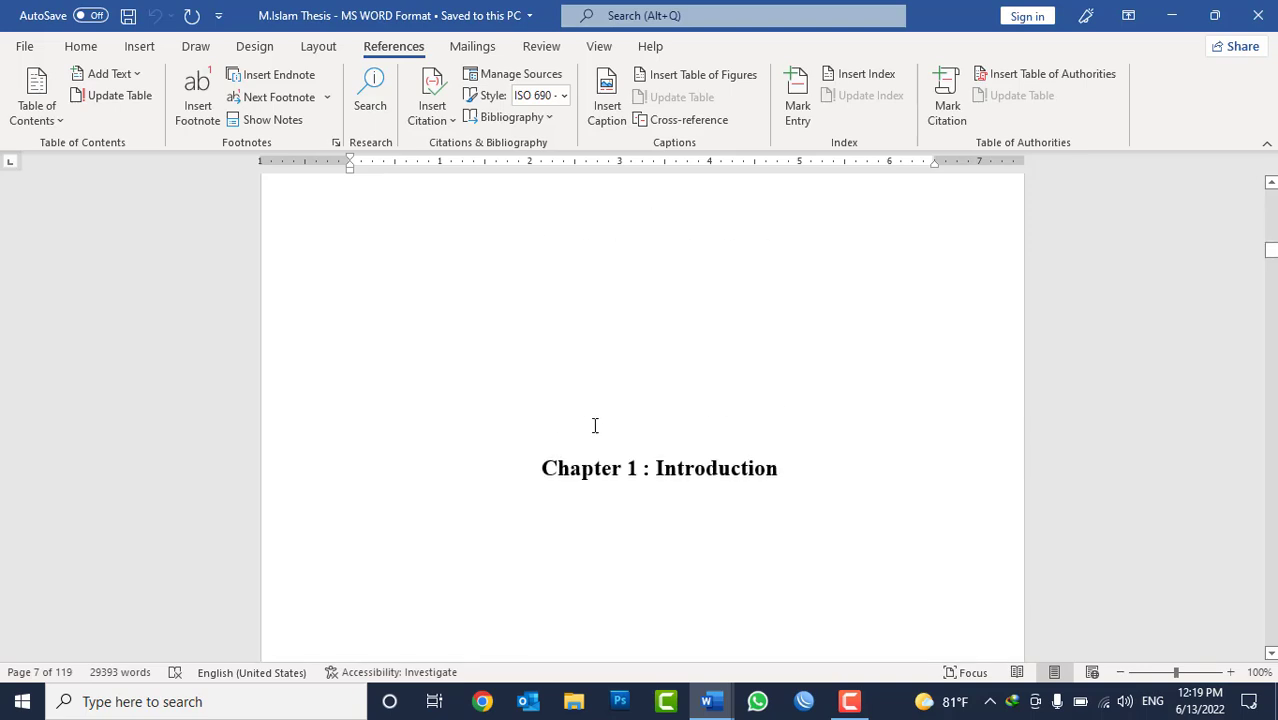
pyautogui.tripleClick(680, 472)
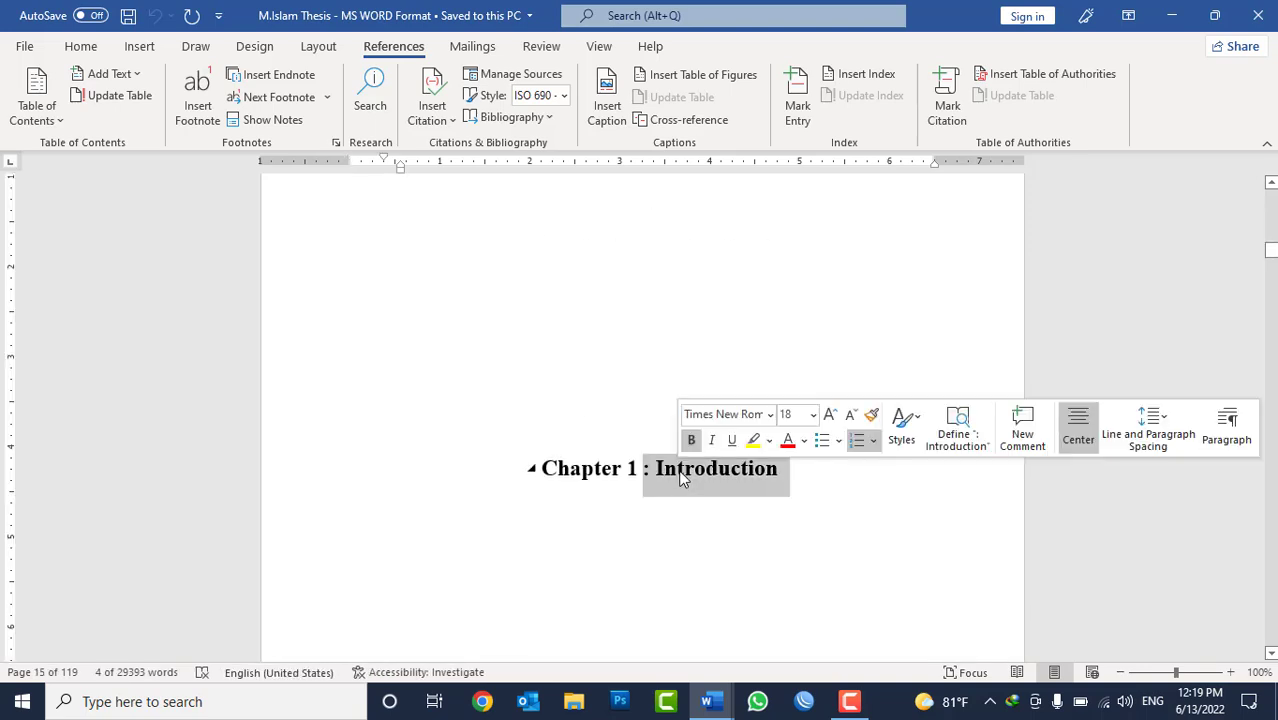
pyautogui.scroll(-8, 680, 478)
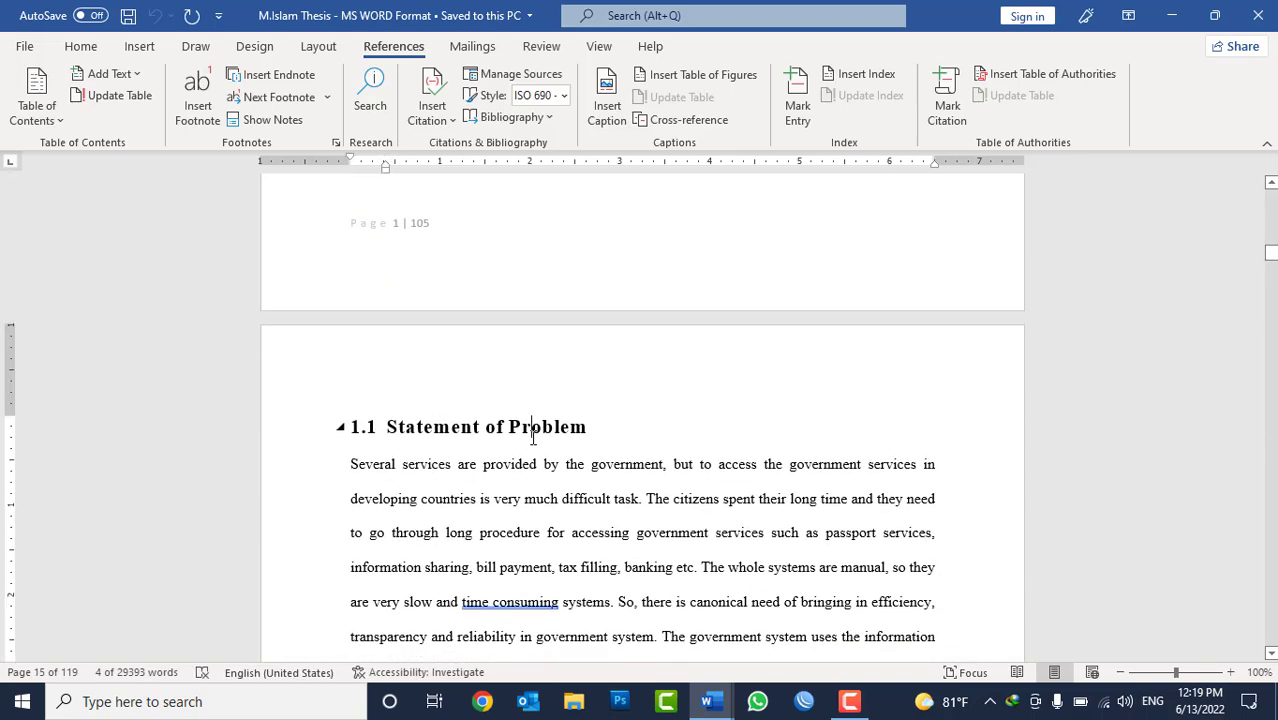
pyautogui.tripleClick(533, 437)
pyautogui.scroll(-8, 535, 437)
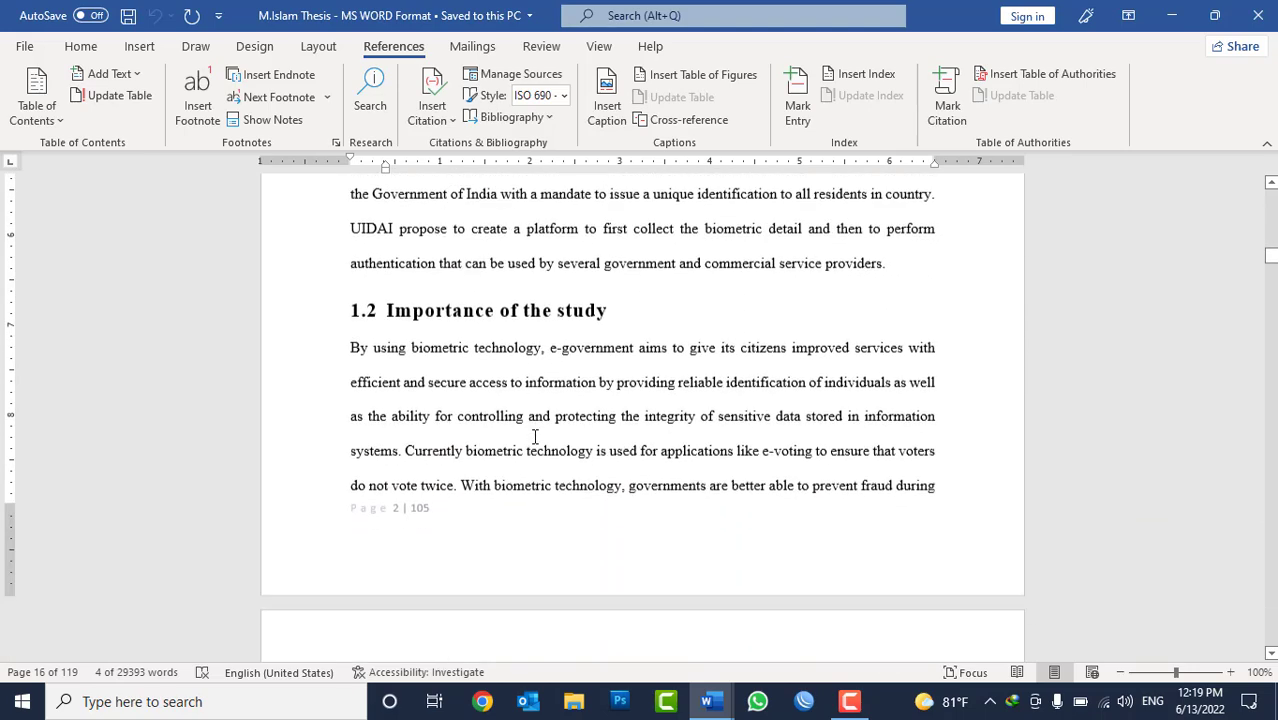
pyautogui.tripleClick(490, 309)
pyautogui.scroll(-1, 528, 380)
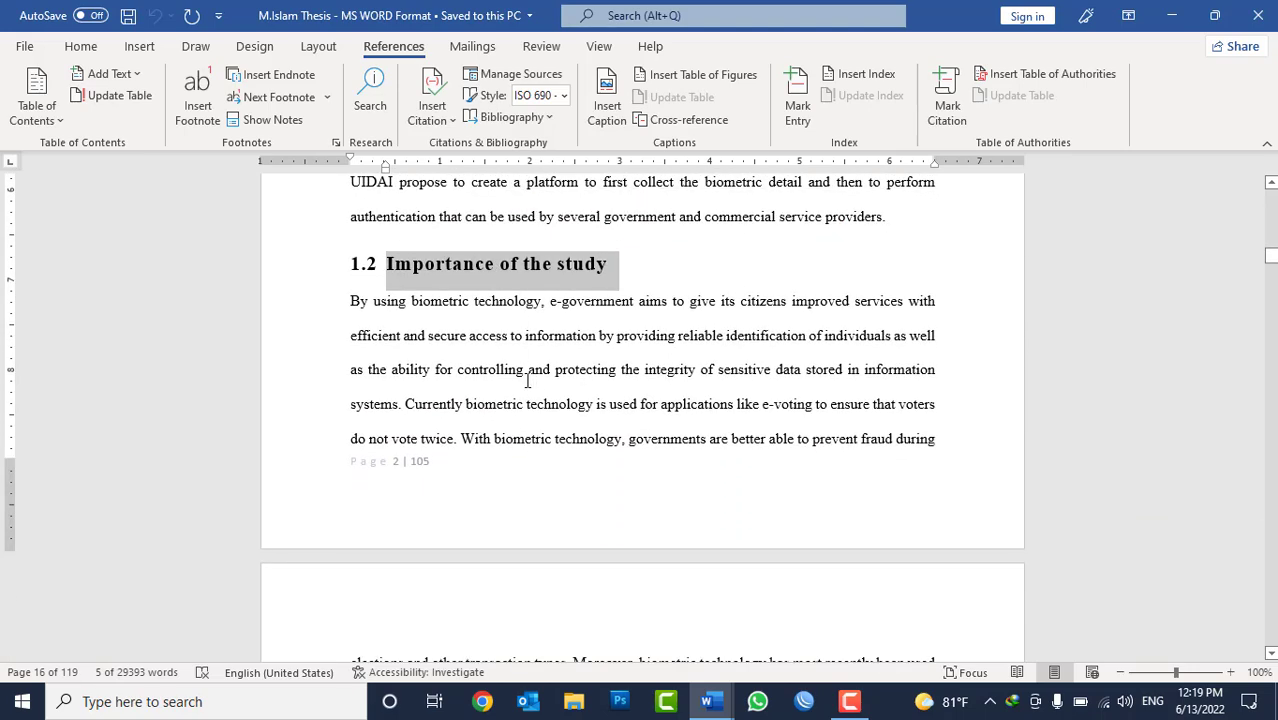
pyautogui.scroll(-8, 528, 380)
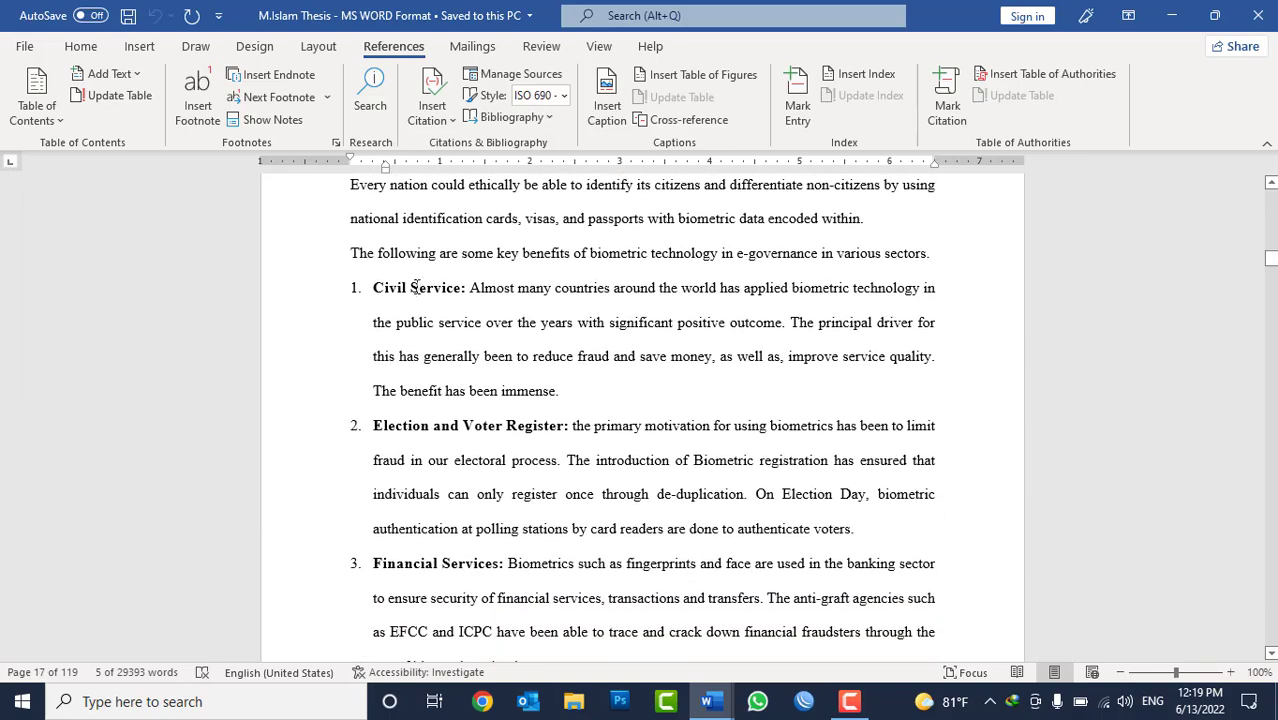
pyautogui.tripleClick(414, 287)
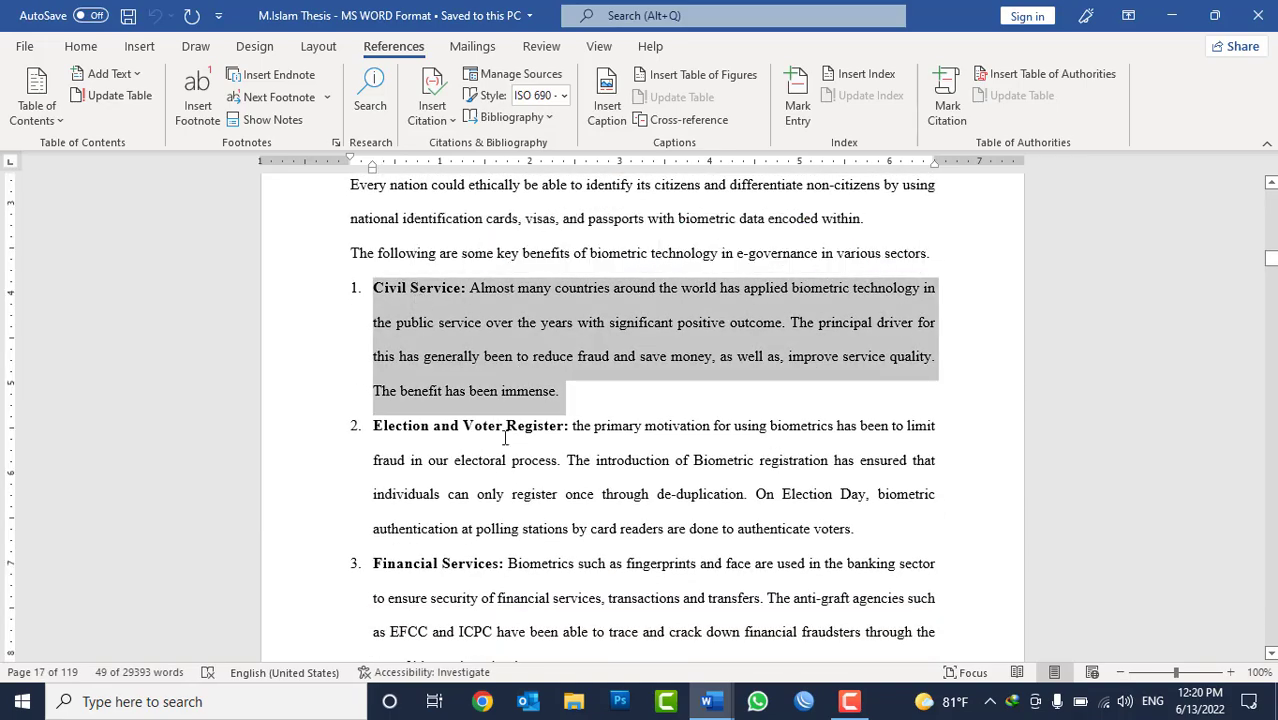
pyautogui.scroll(-3, 506, 440)
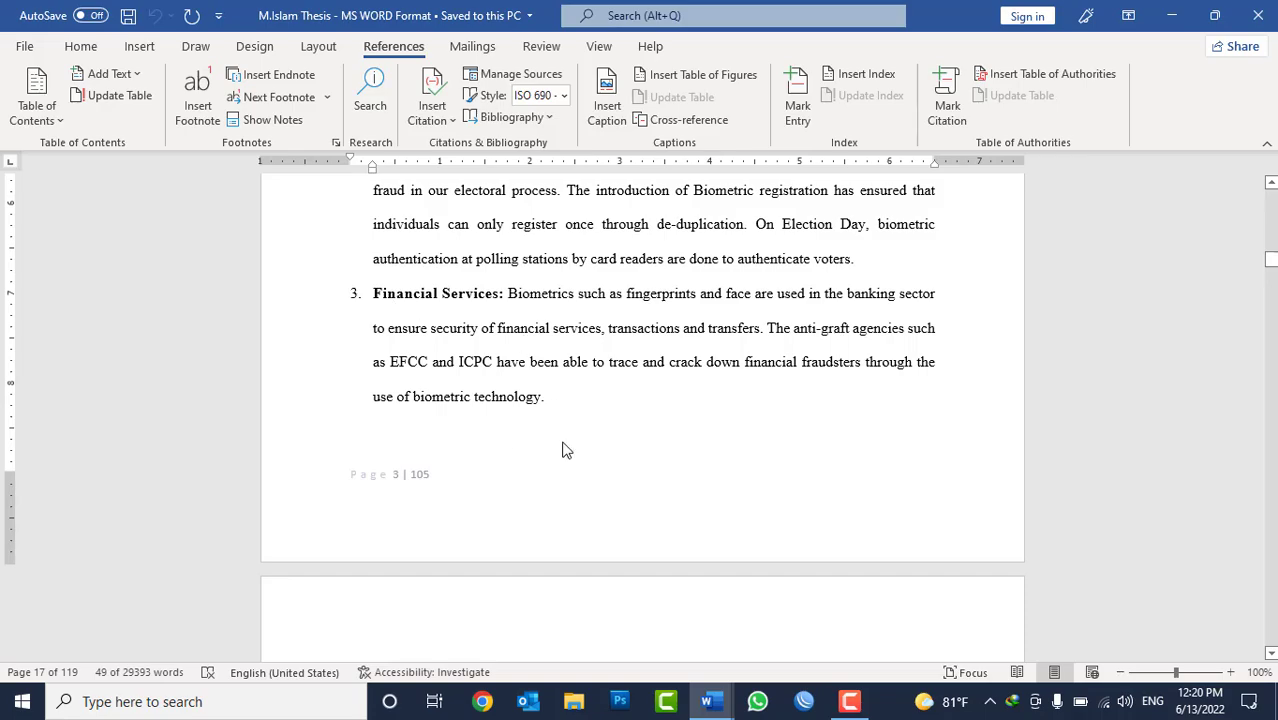
pyautogui.scroll(-10, 563, 449)
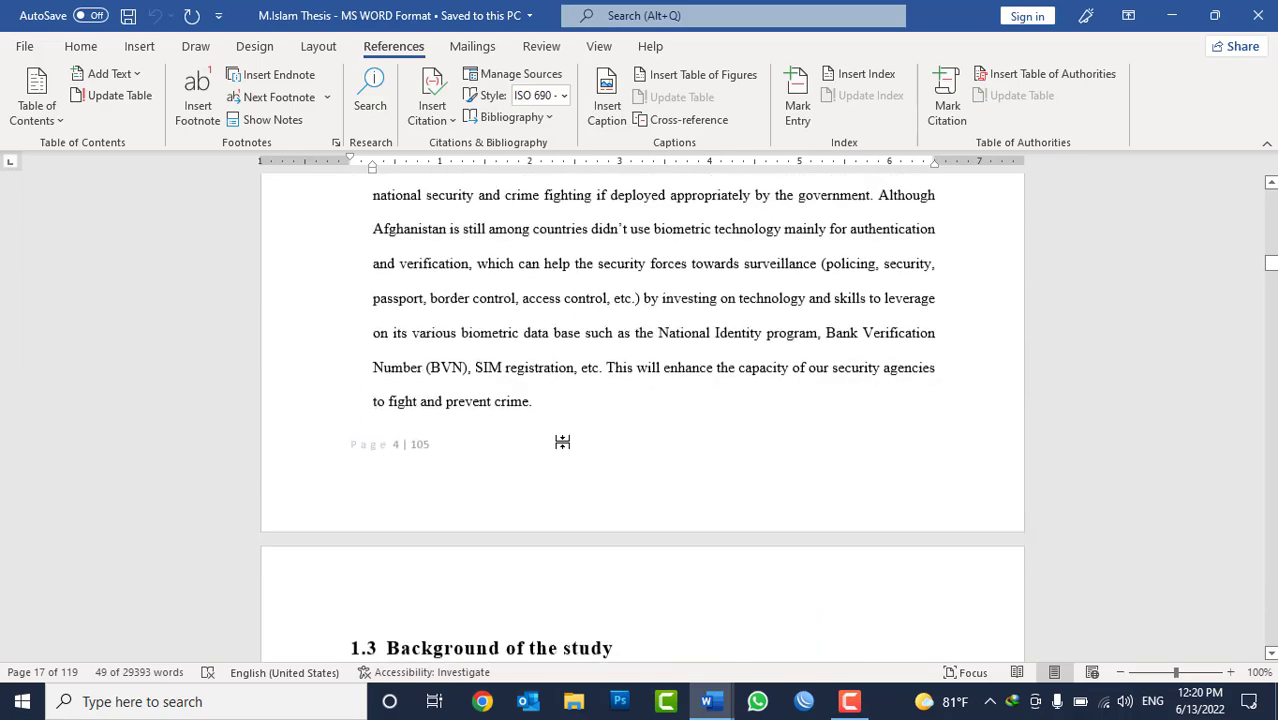
pyautogui.scroll(-3, 563, 441)
pyautogui.tripleClick(463, 335)
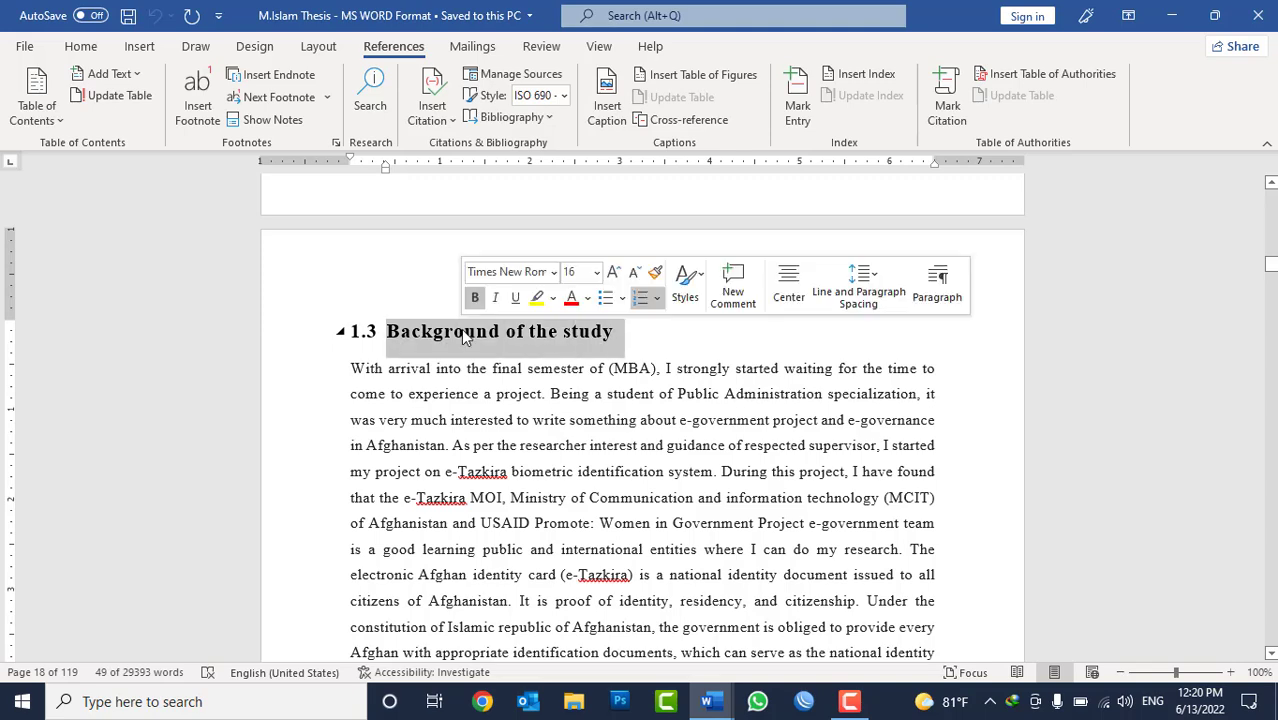
pyautogui.scroll(-8, 480, 360)
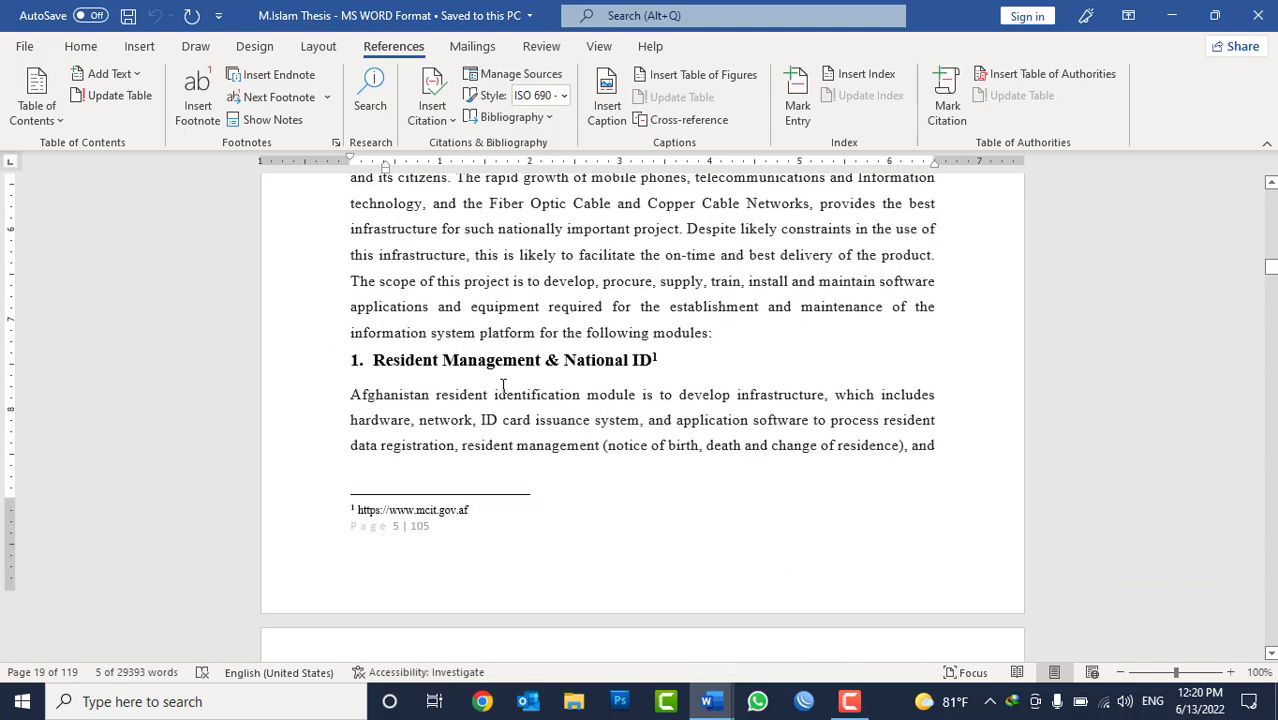
pyautogui.scroll(-1, 503, 385)
pyautogui.tripleClick(440, 338)
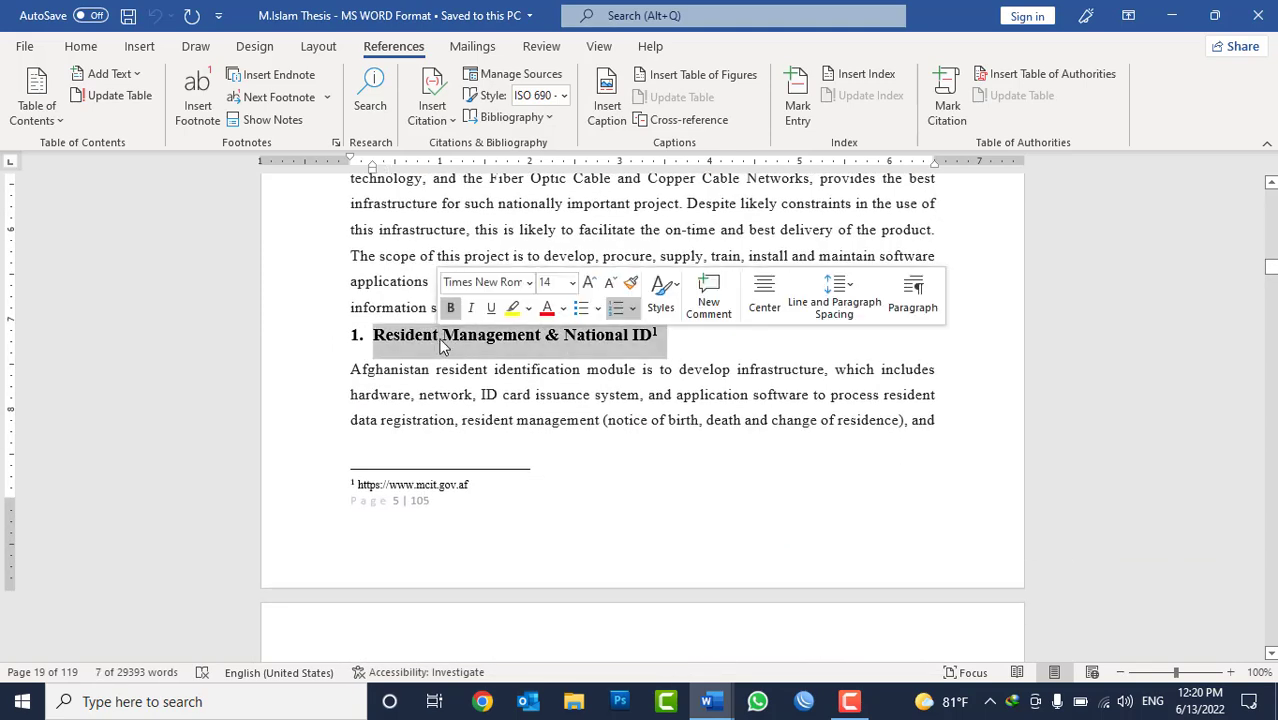
pyautogui.scroll(-6, 500, 420)
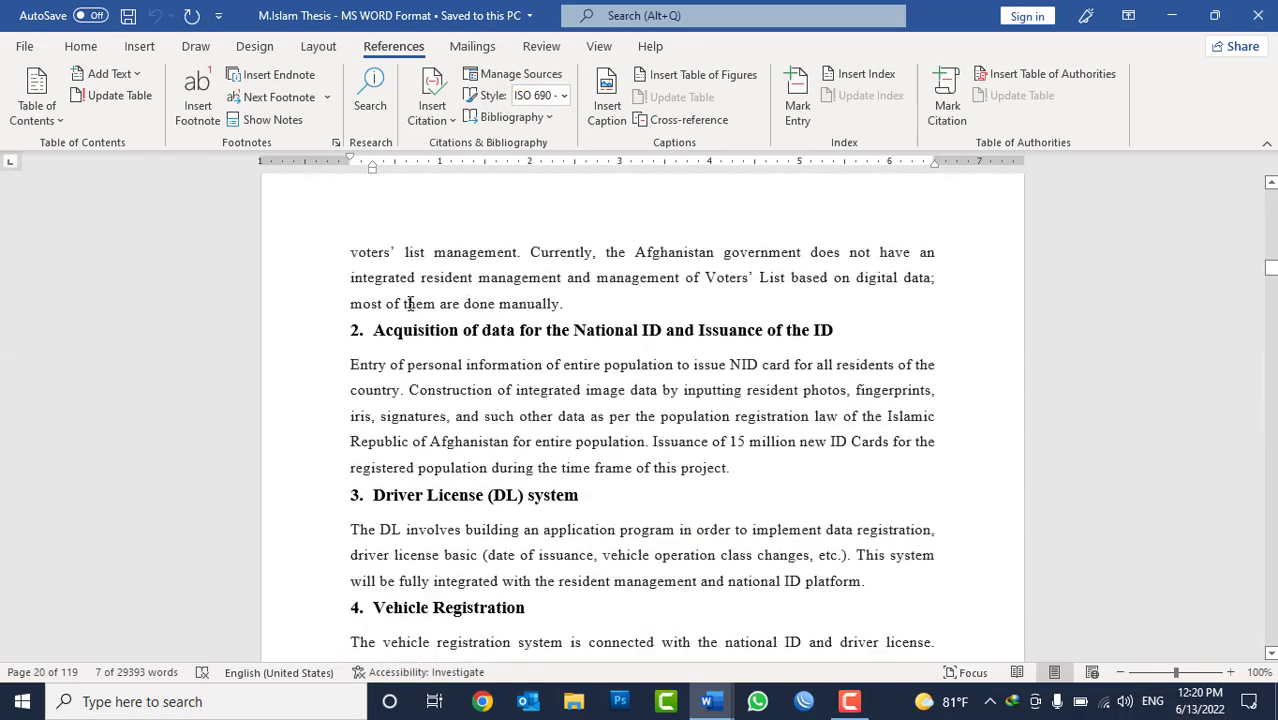
pyautogui.scroll(-6, 456, 524)
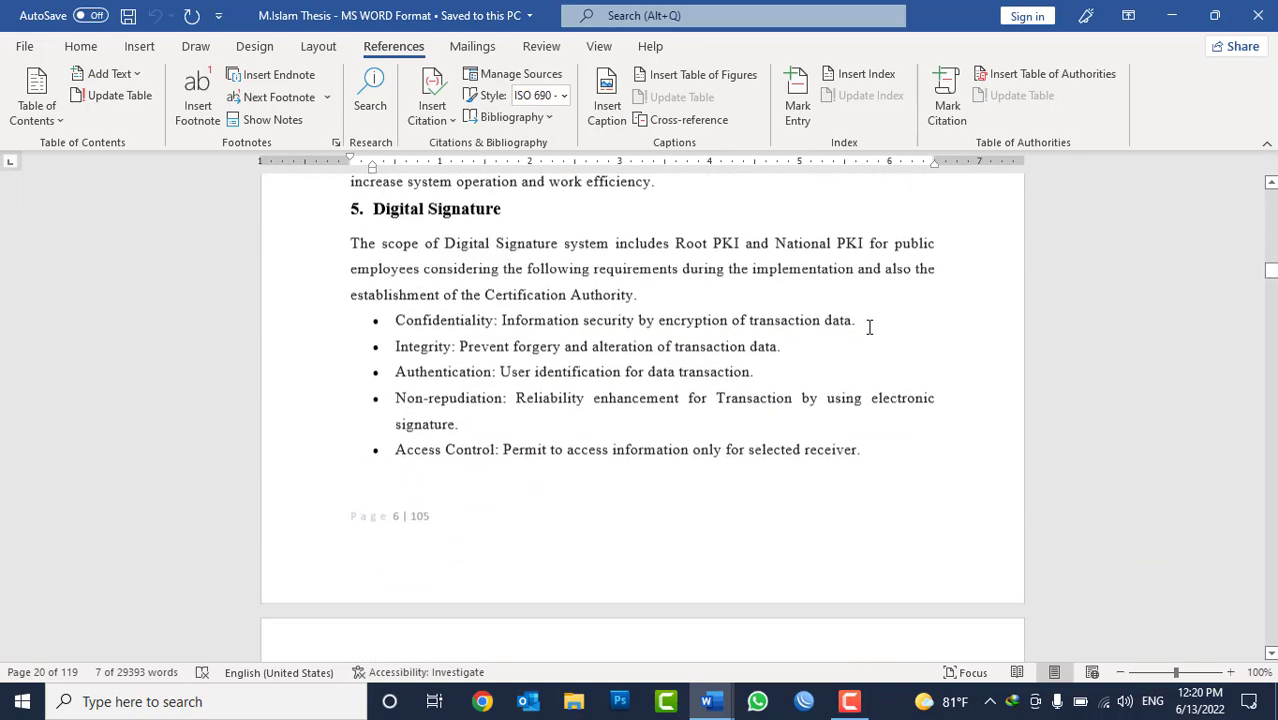
pyautogui.moveTo(1270, 270); pyautogui.dragTo(1270, 185)
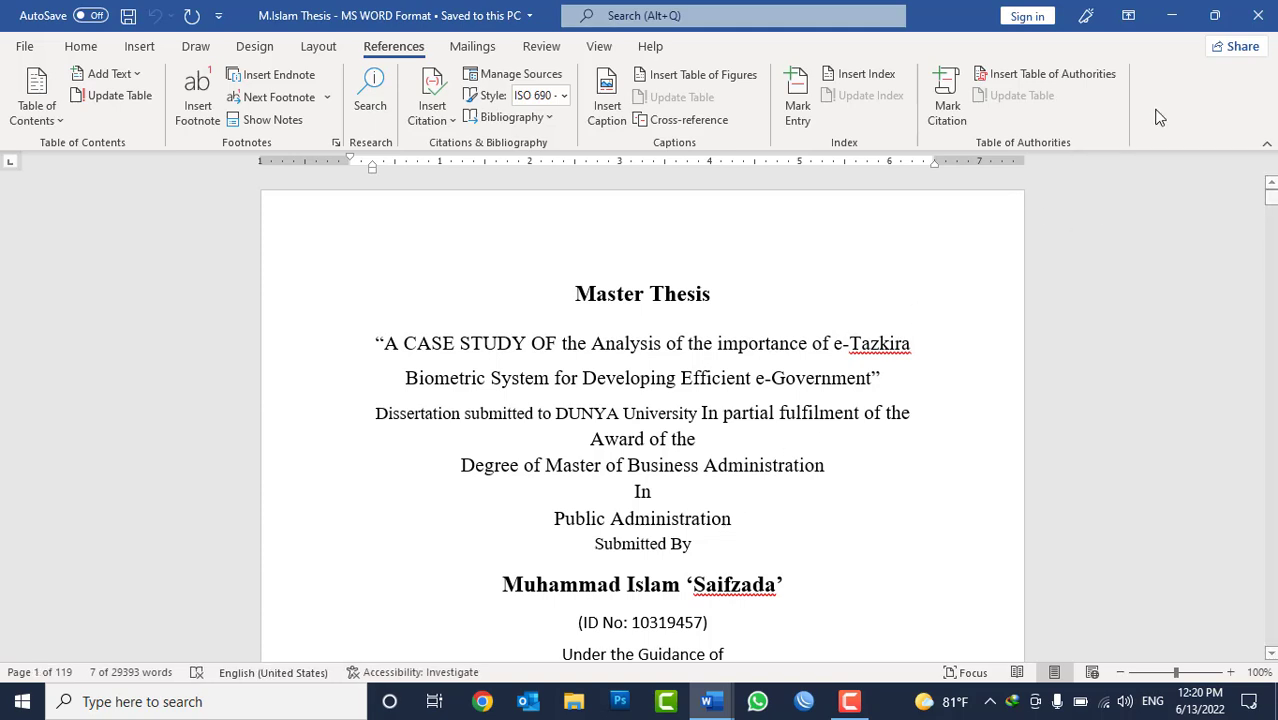
# Return to Document2 and insert the built-in Automatic Table 1 table of contents on the blank first page.
pyautogui.click(1172, 15)
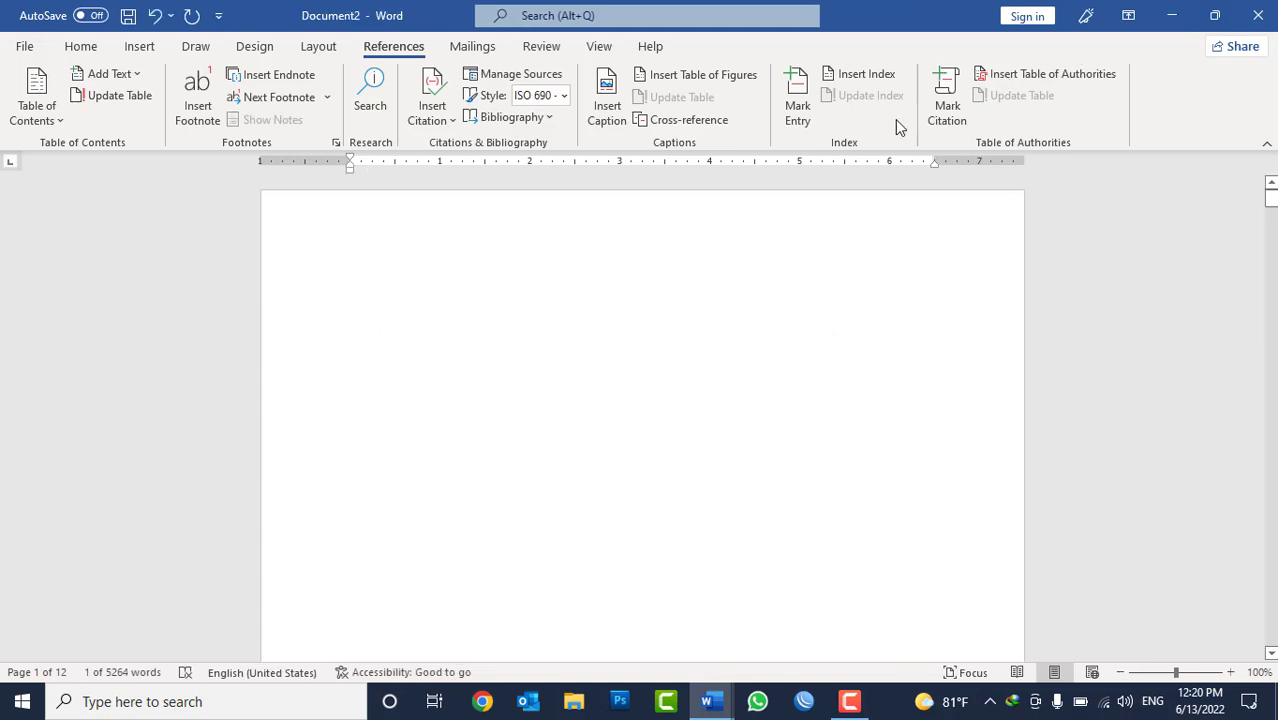
pyautogui.click(350, 258)
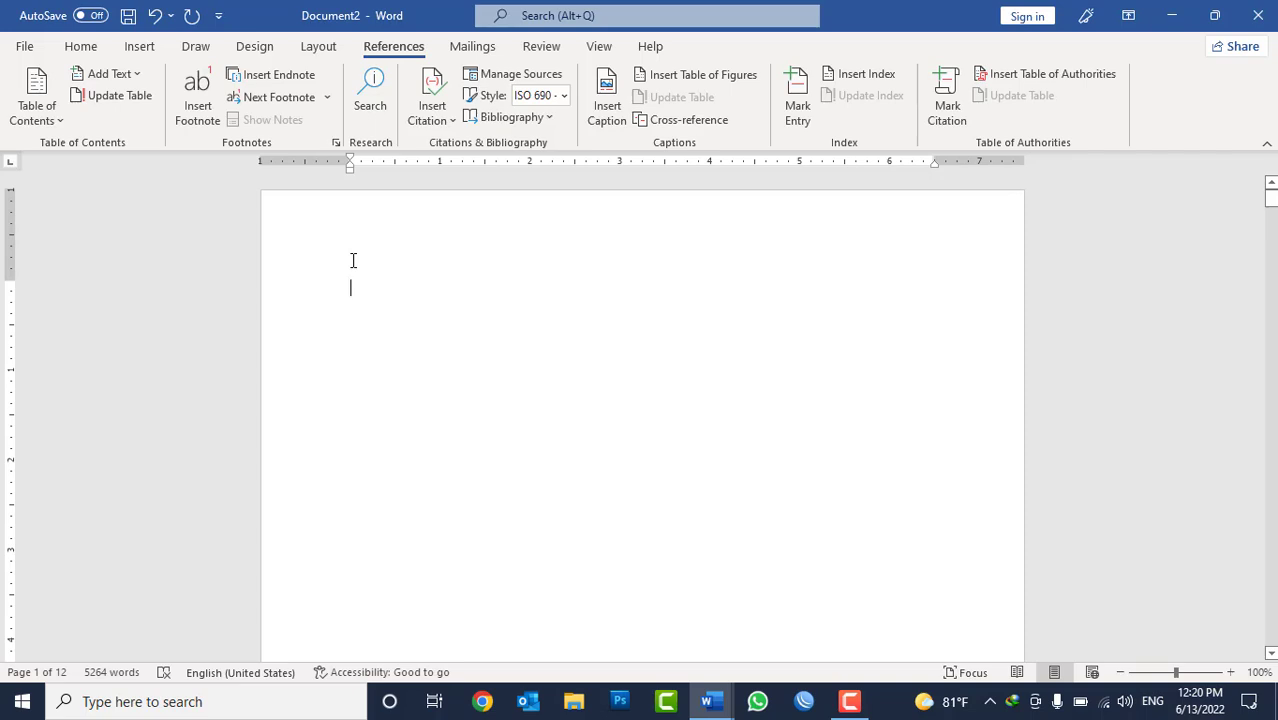
pyautogui.click(42, 127)
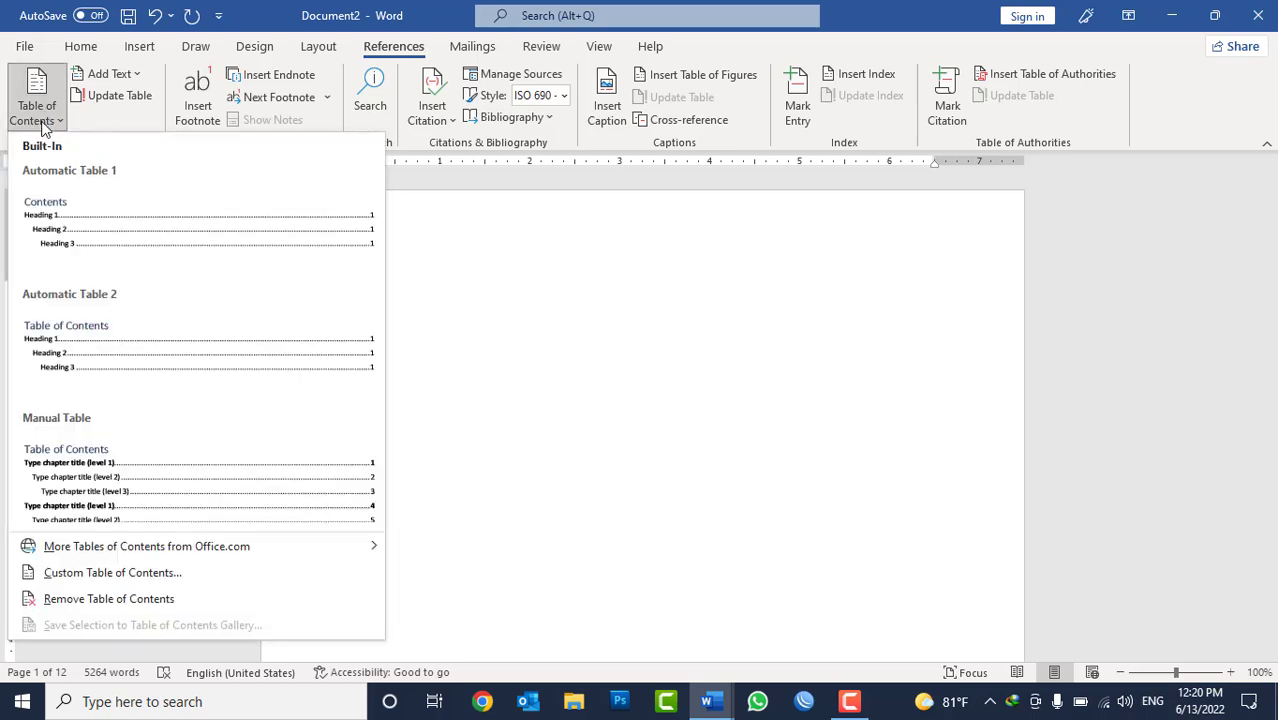
pyautogui.click(139, 231)
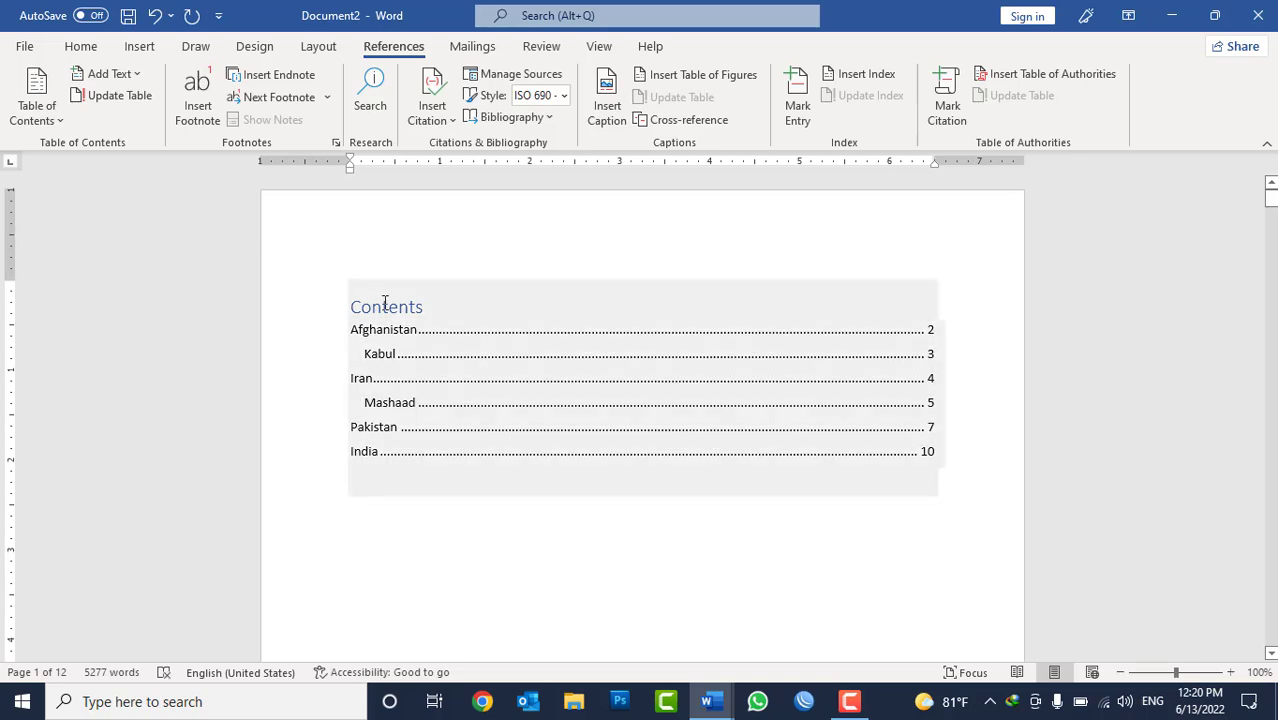
# Change the title of the inserted table to "Table of Contents" and center it.
pyautogui.click(355, 307)
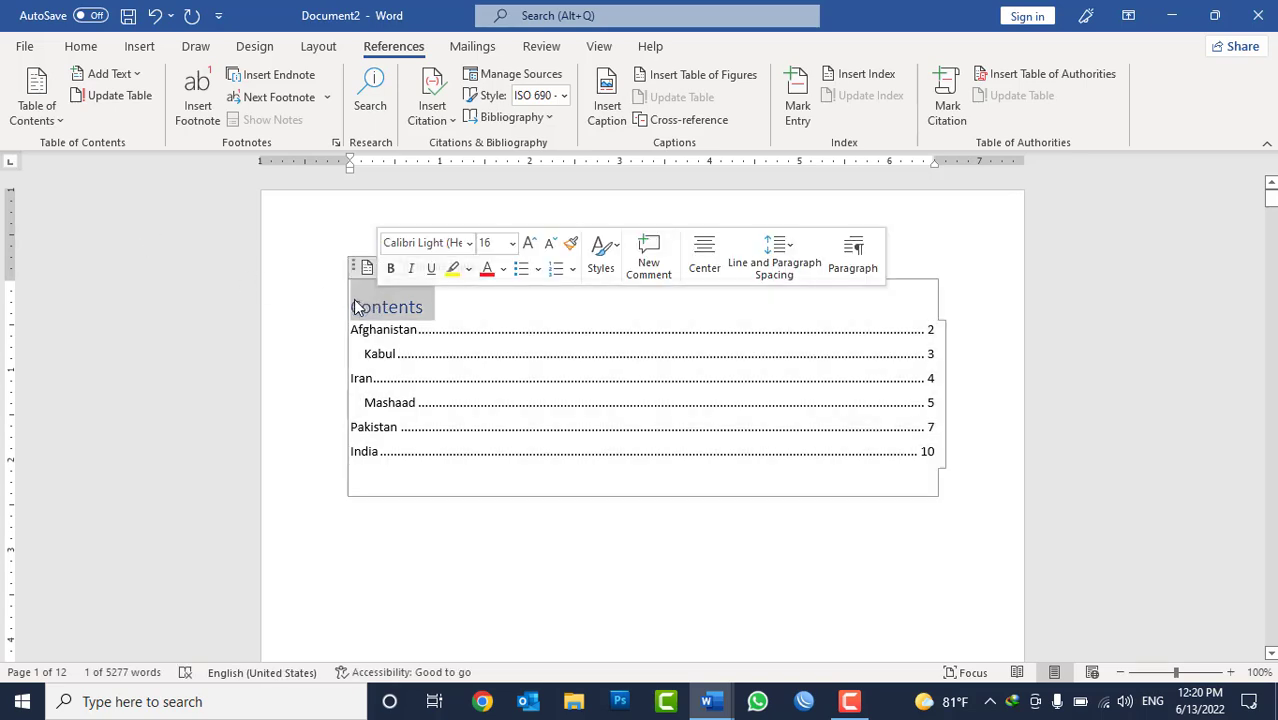
pyautogui.write('Table of')
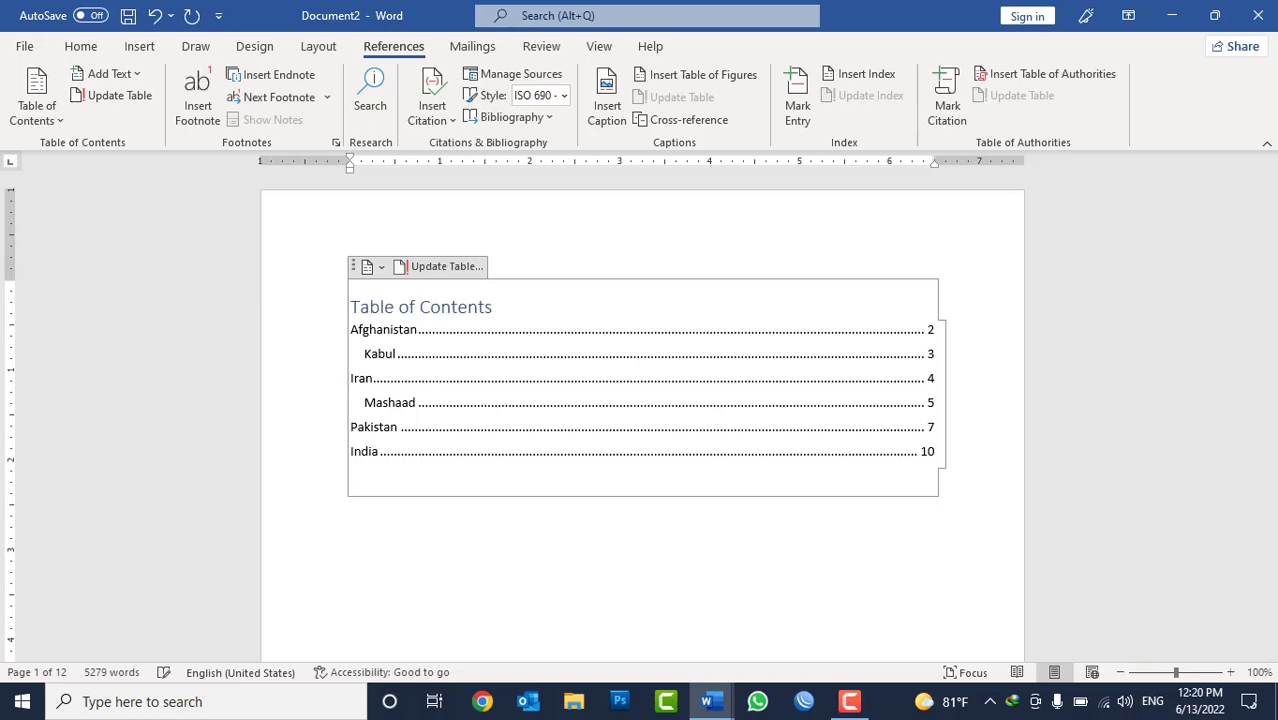
pyautogui.hotkey('ctrl', 'e')
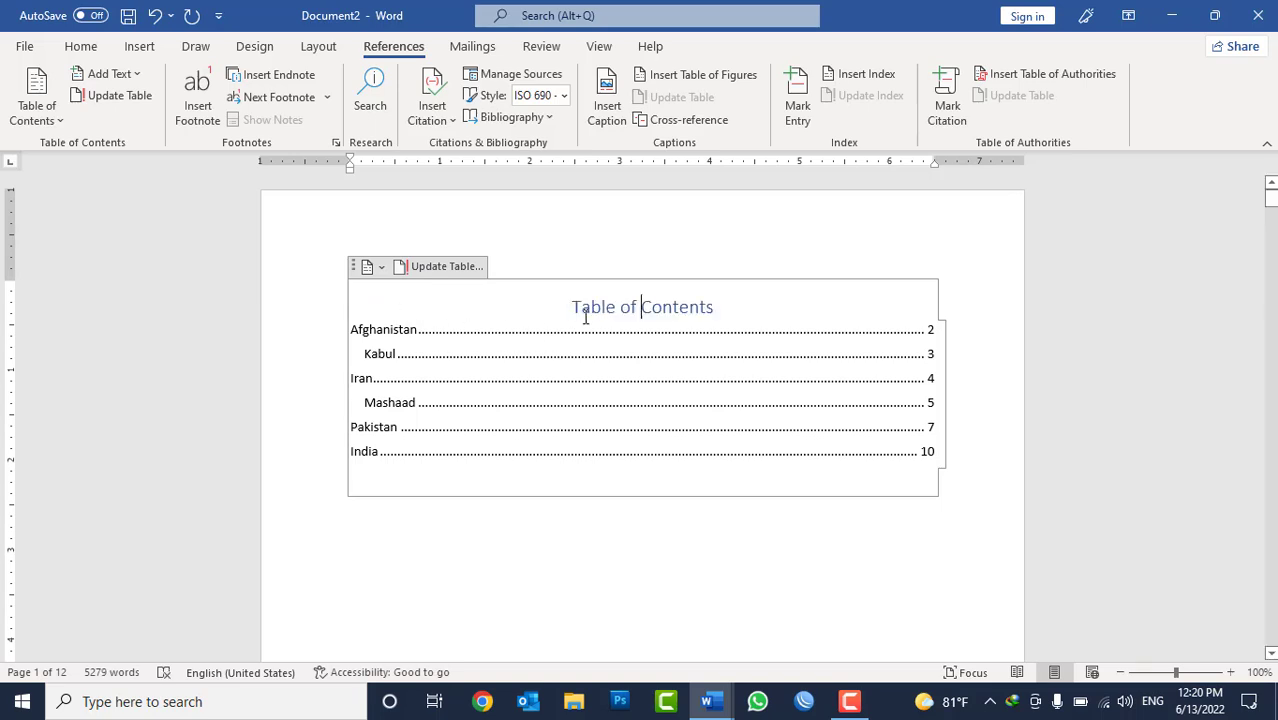
# Make the "Table of Contents" title bold.
pyautogui.tripleClick(624, 297)
pyautogui.hotkey('ctrl', 'b')
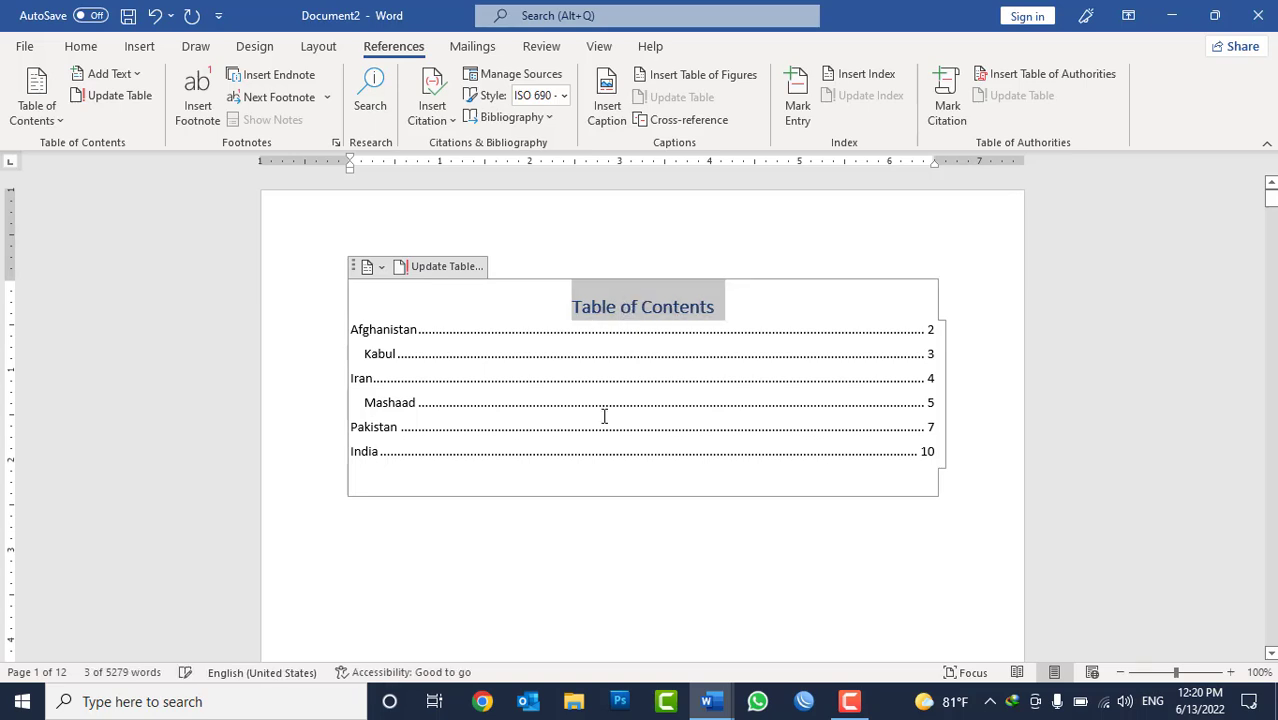
pyautogui.click(605, 539)
# Review the country and city entries in the inserted table of contents.
pyautogui.scroll(-5, 740, 480)
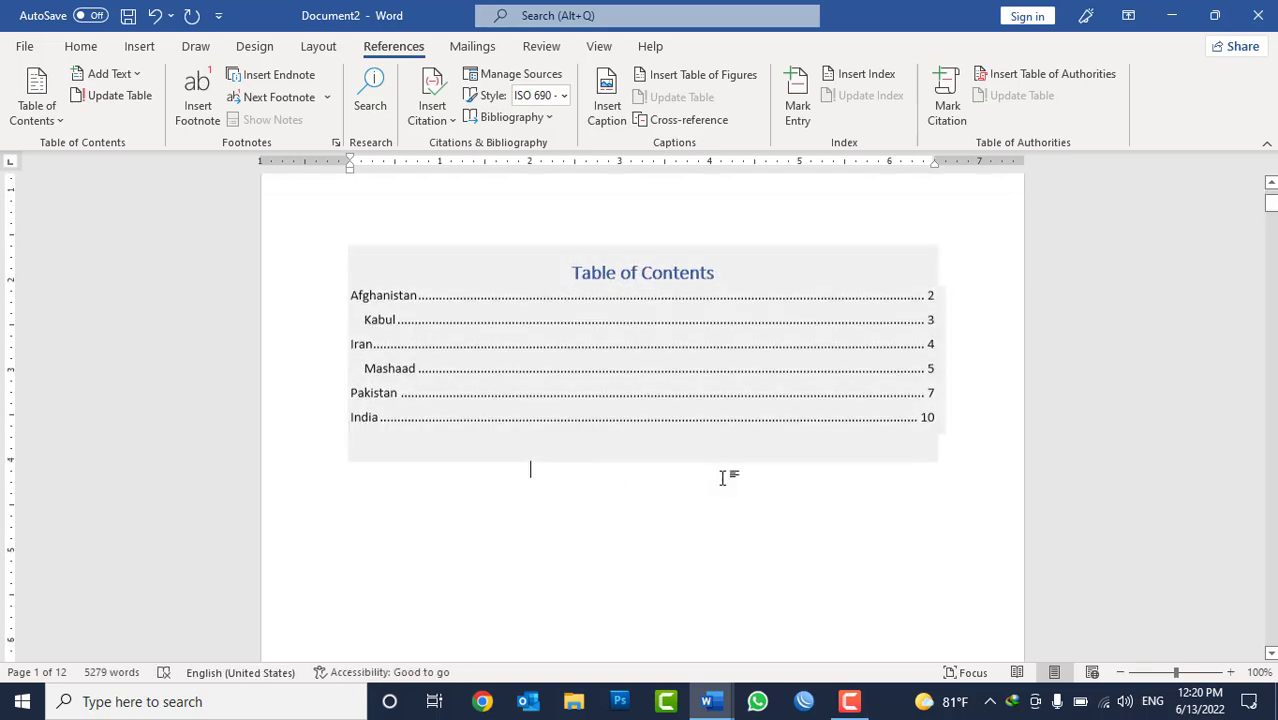
pyautogui.scroll(5, 757, 480)
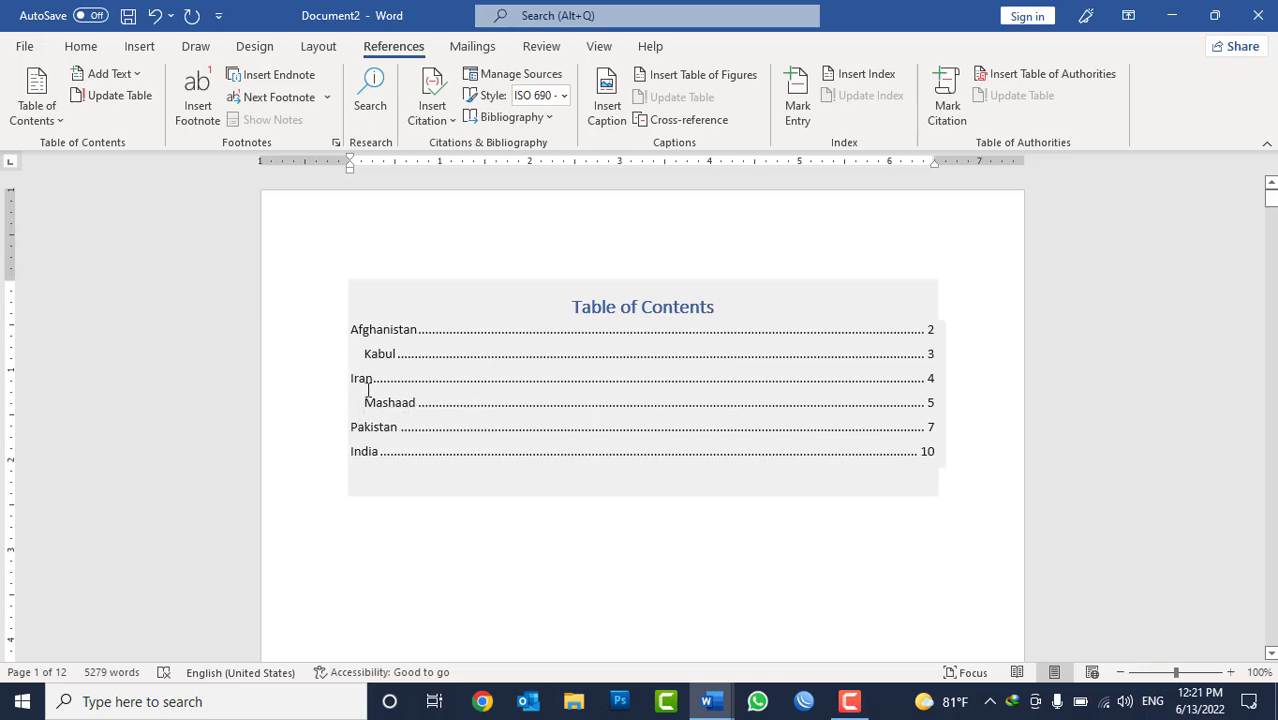
pyautogui.doubleClick(376, 327)
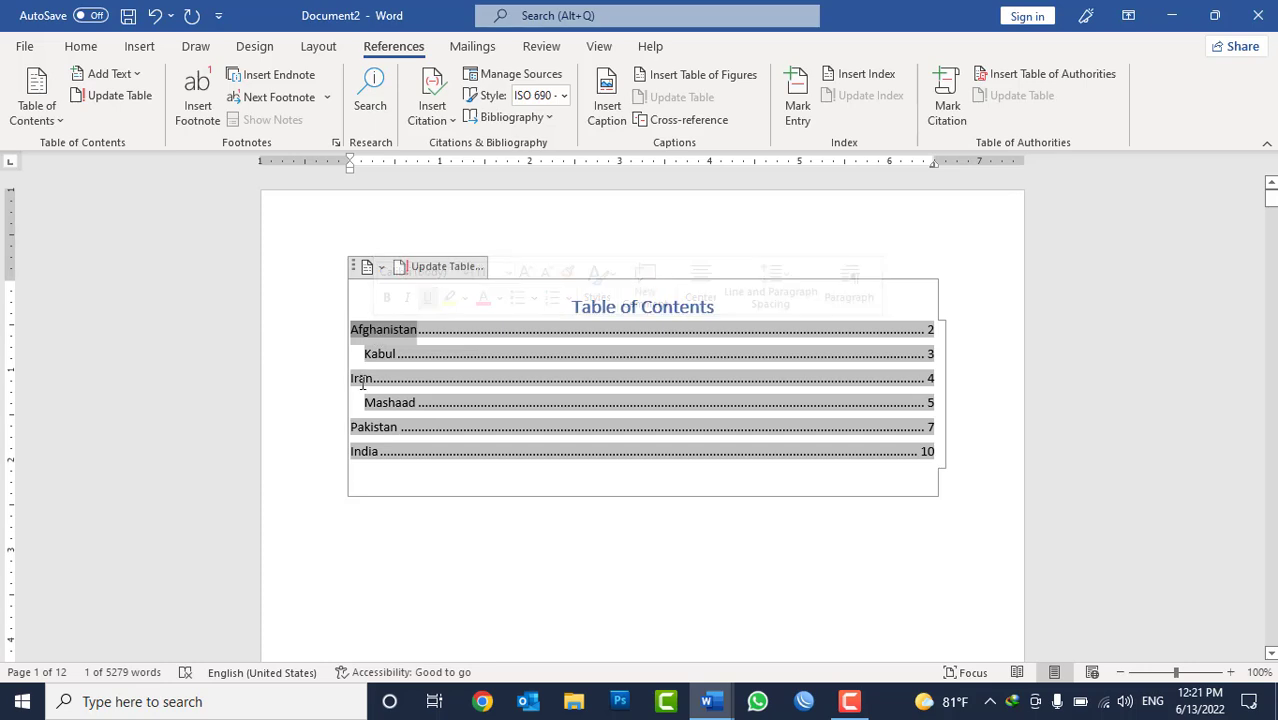
pyautogui.tripleClick(370, 430)
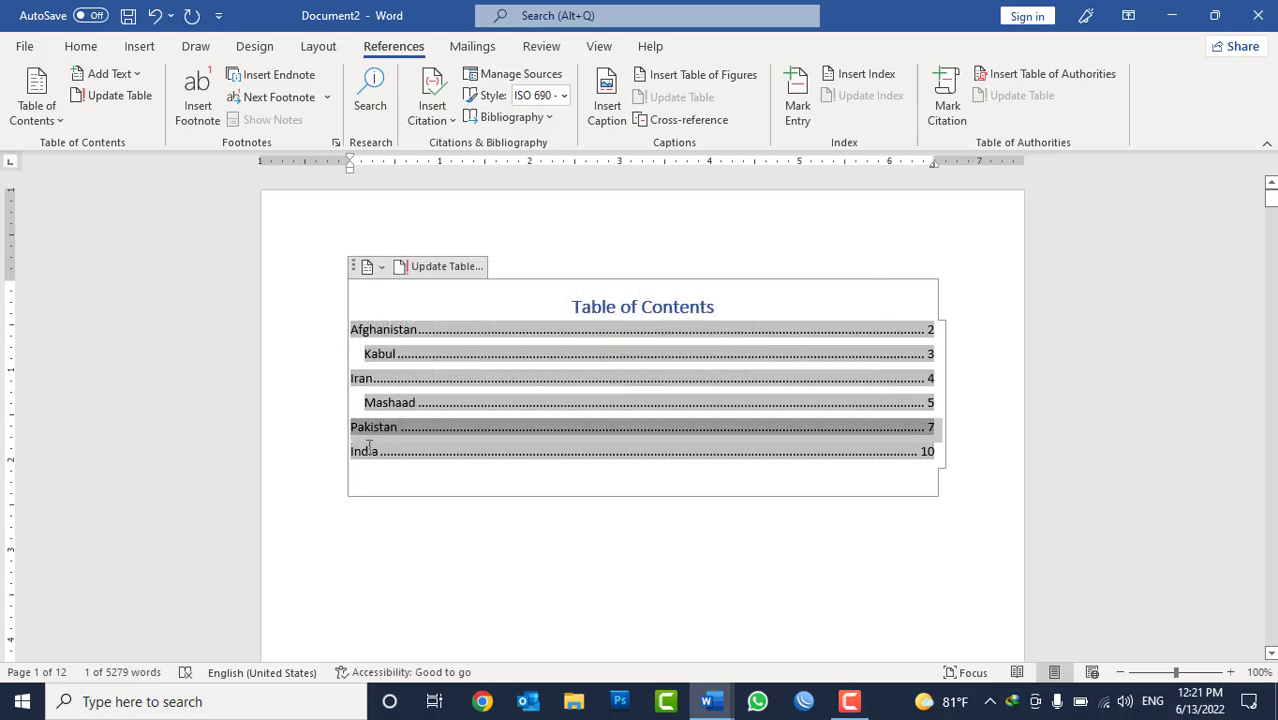
# Compare the Level 1 country entries with the indented Level 2 city entries in the table of contents.
pyautogui.tripleClick(375, 449)
pyautogui.tripleClick(380, 353)
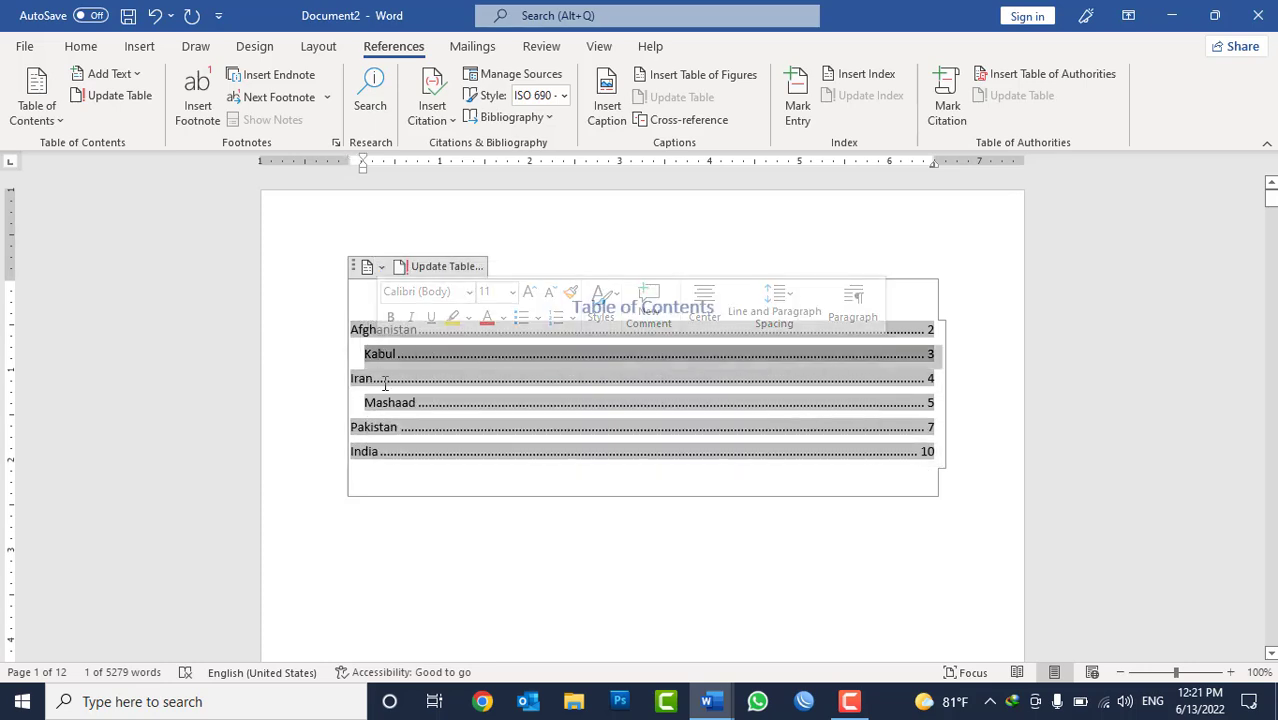
pyautogui.tripleClick(380, 403)
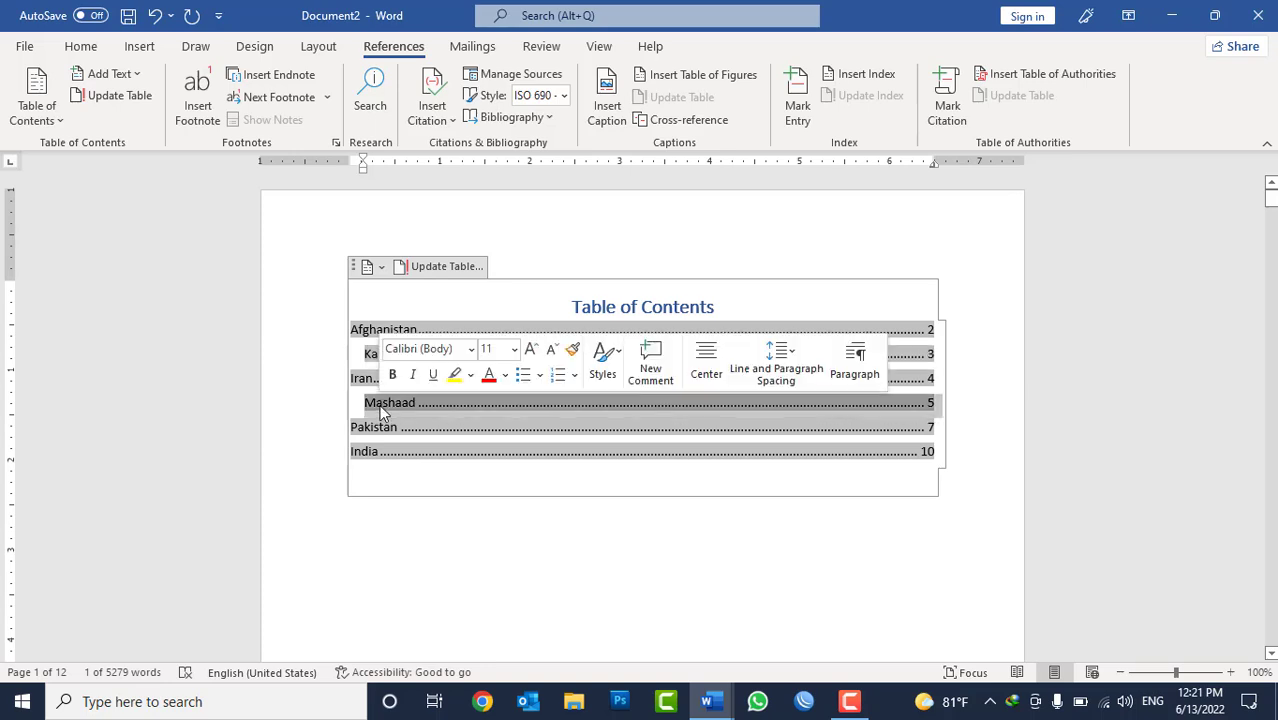
pyautogui.doubleClick(371, 331)
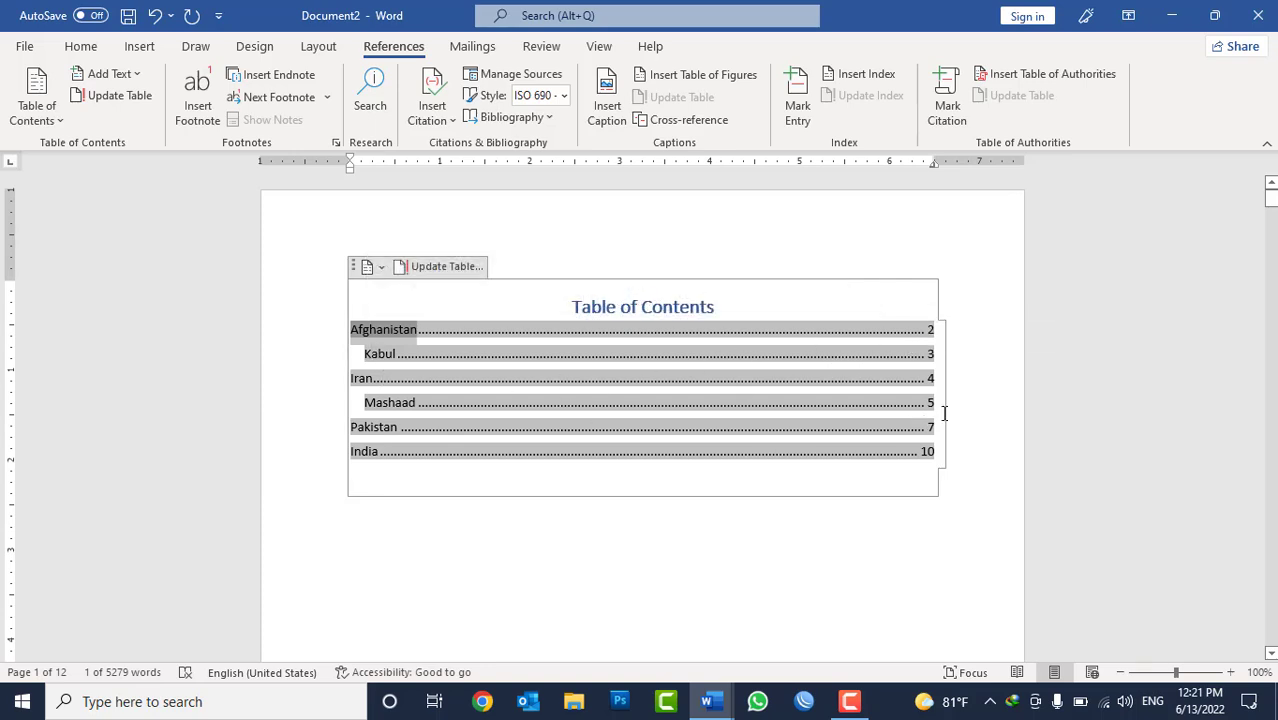
pyautogui.click(530, 503)
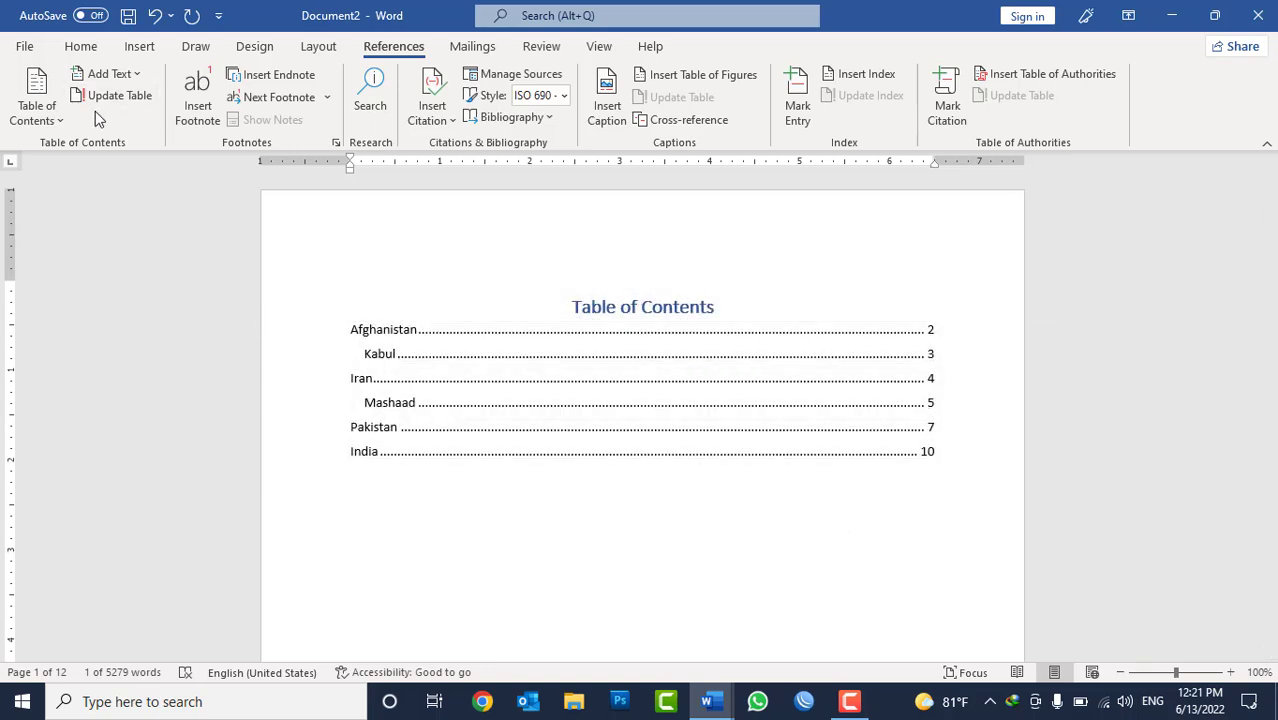
pyautogui.click(49, 120)
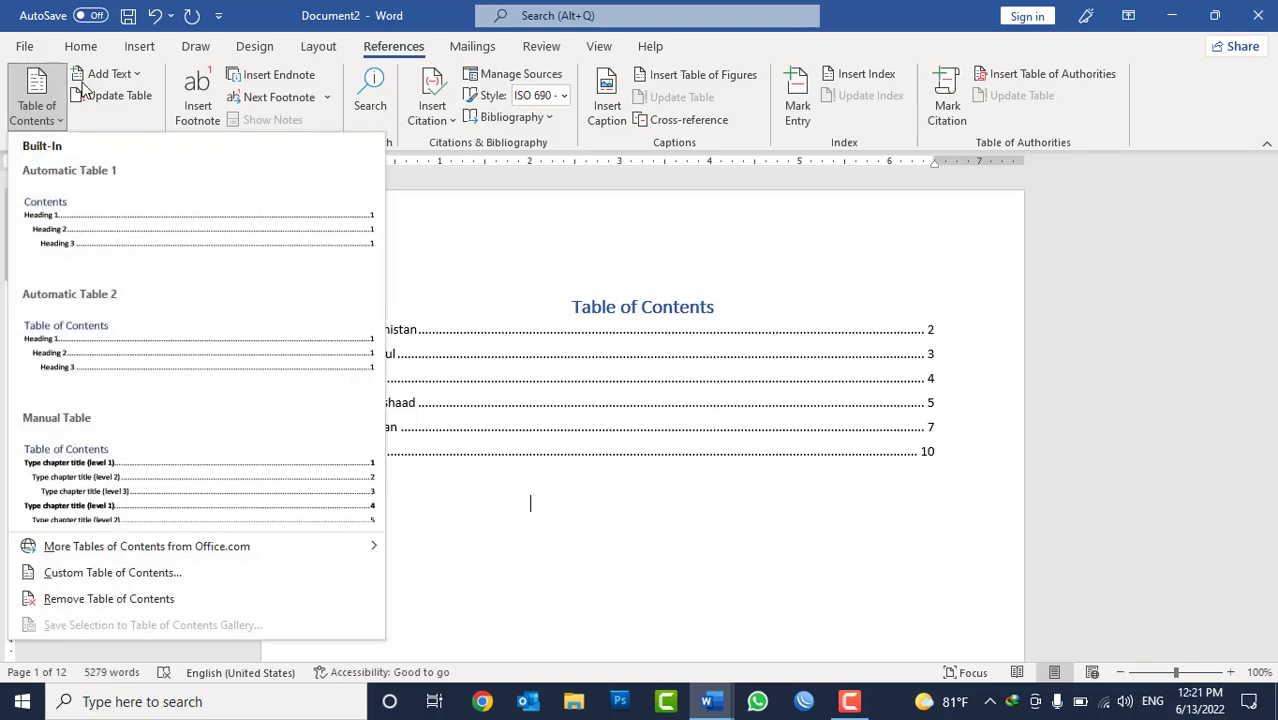
pyautogui.click(648, 540)
# Change the table of contents level of the "Kabul" heading in the document body to Level 1.
pyautogui.scroll(-1, 365, 492)
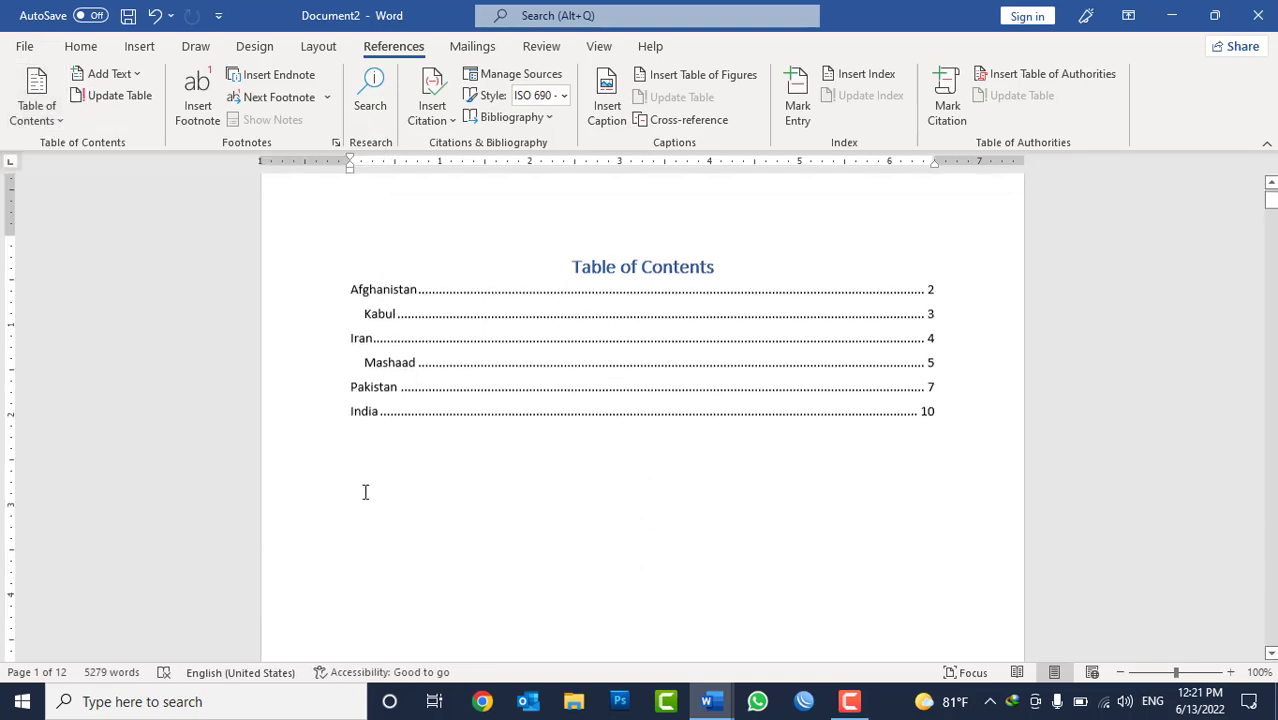
pyautogui.tripleClick(381, 310)
pyautogui.scroll(-15, 420, 508)
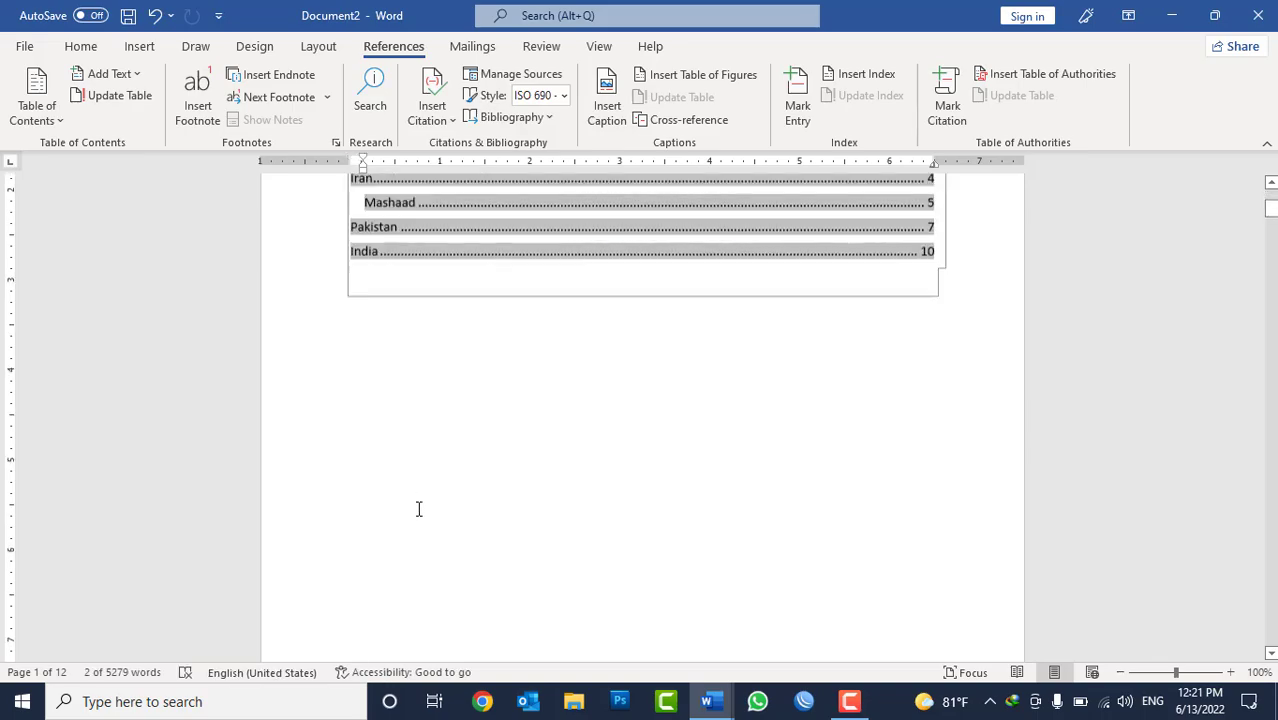
pyautogui.scroll(-8, 437, 507)
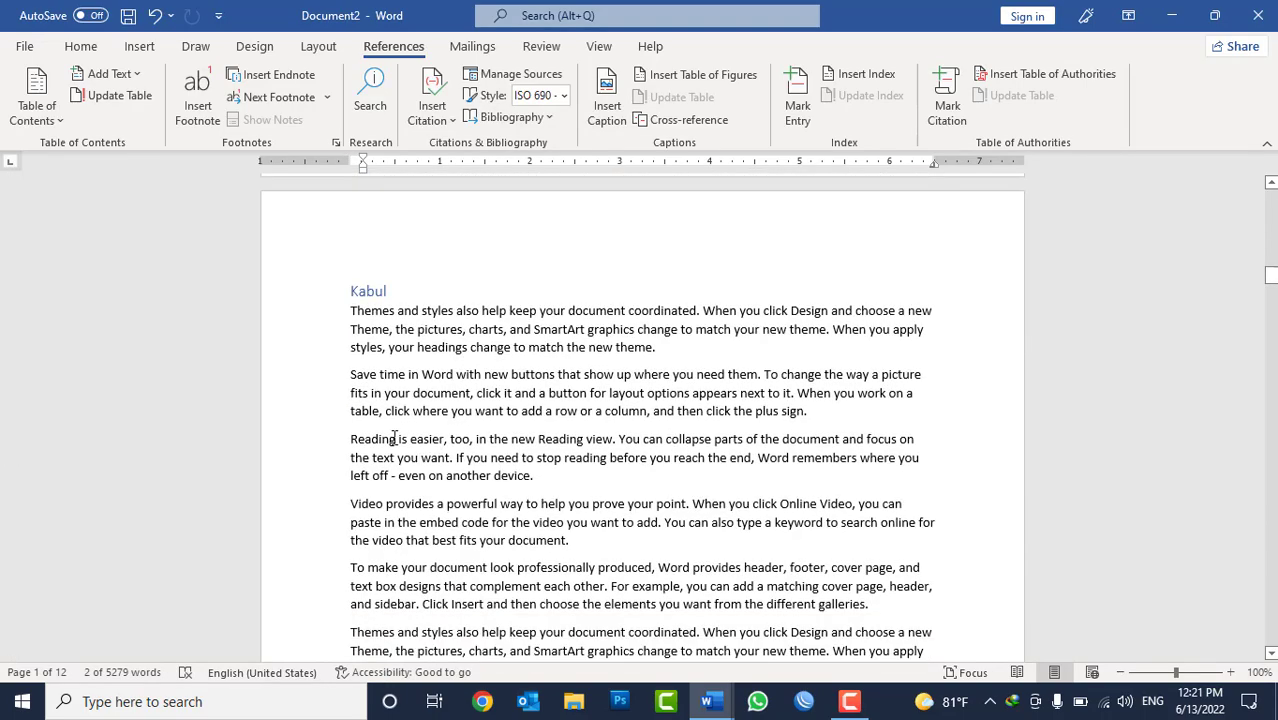
pyautogui.scroll(1, 437, 507)
pyautogui.doubleClick(370, 272)
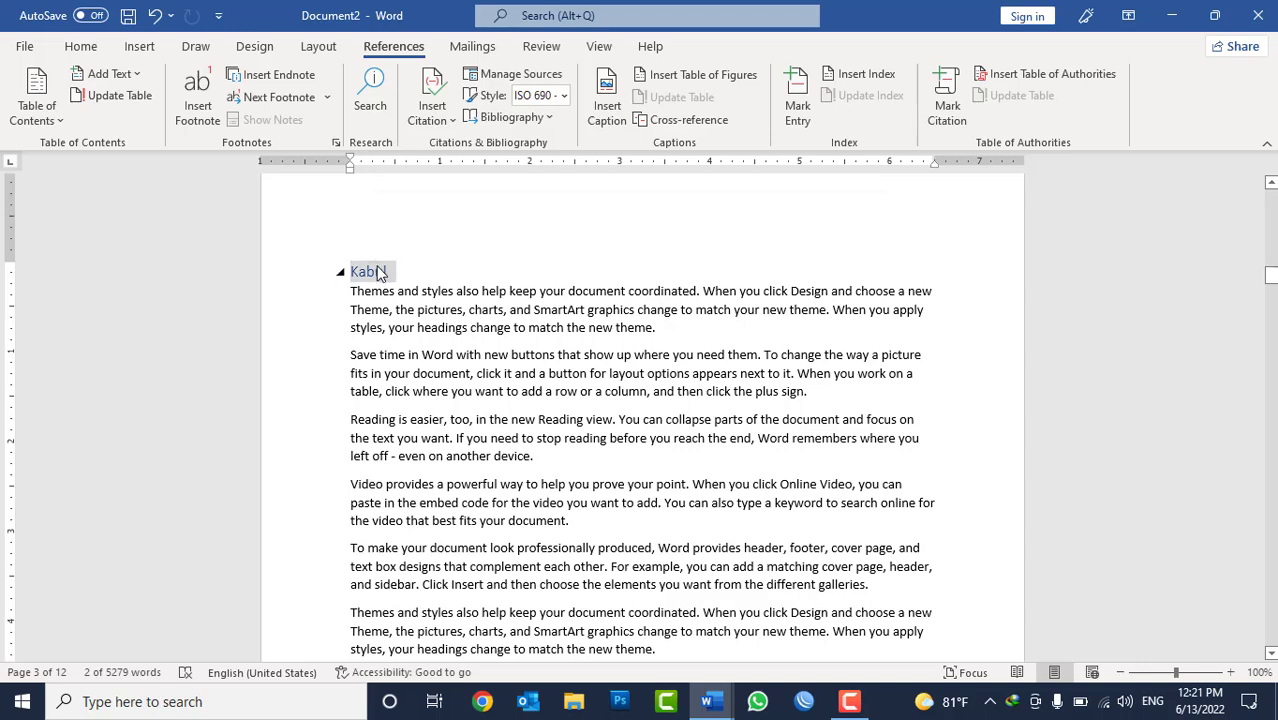
pyautogui.click(110, 74)
pyautogui.click(126, 130)
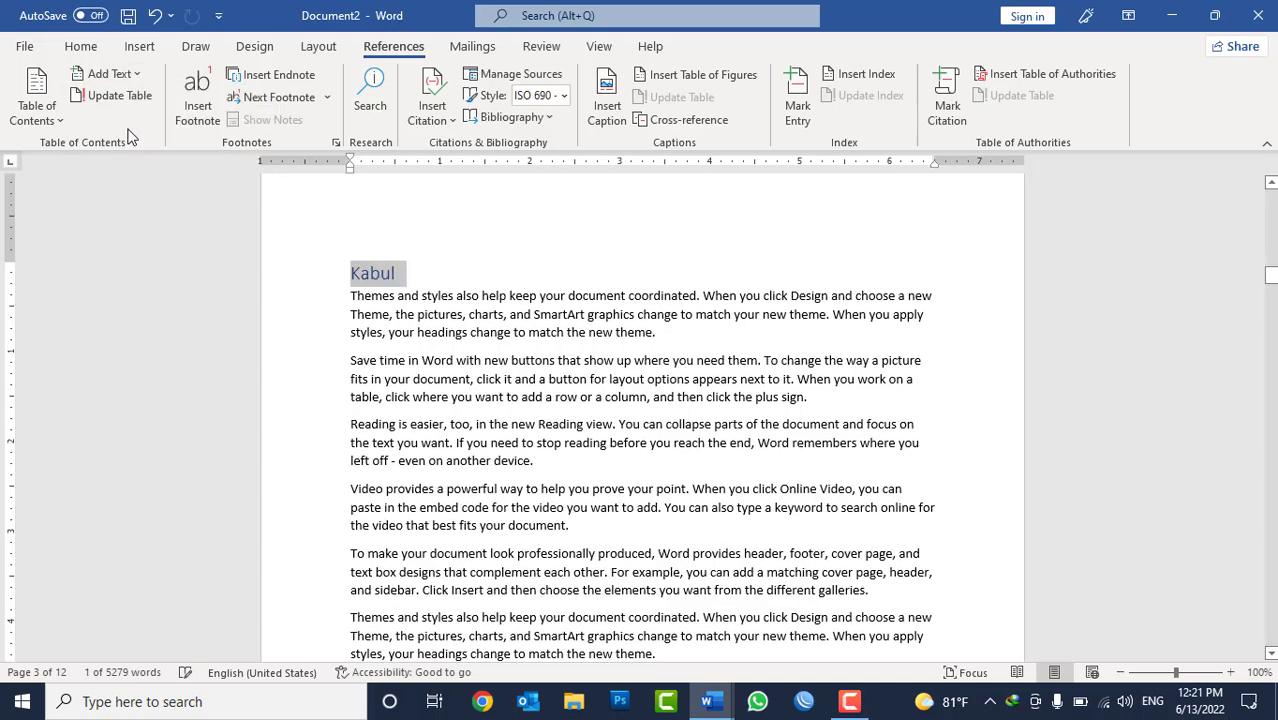
# Update the entire table of contents on the first page to apply the changed level of the Kabul heading.
pyautogui.scroll(15, 641, 440)
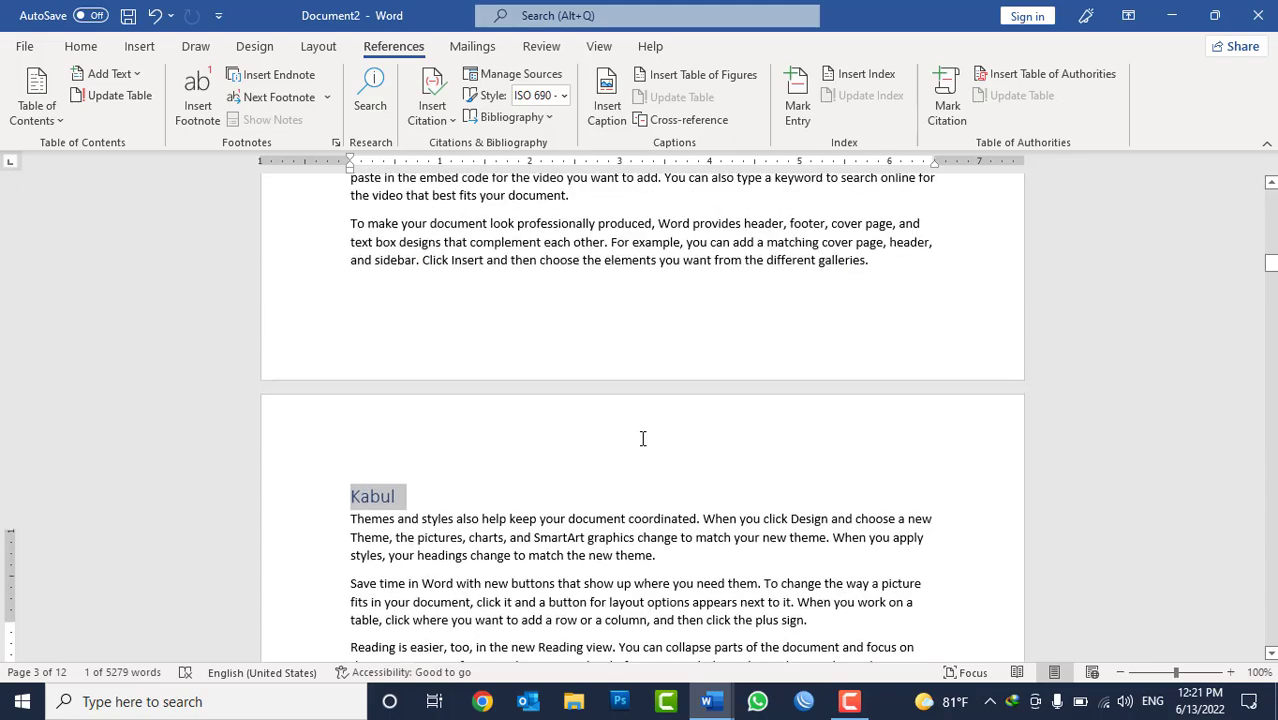
pyautogui.scroll(3, 644, 438)
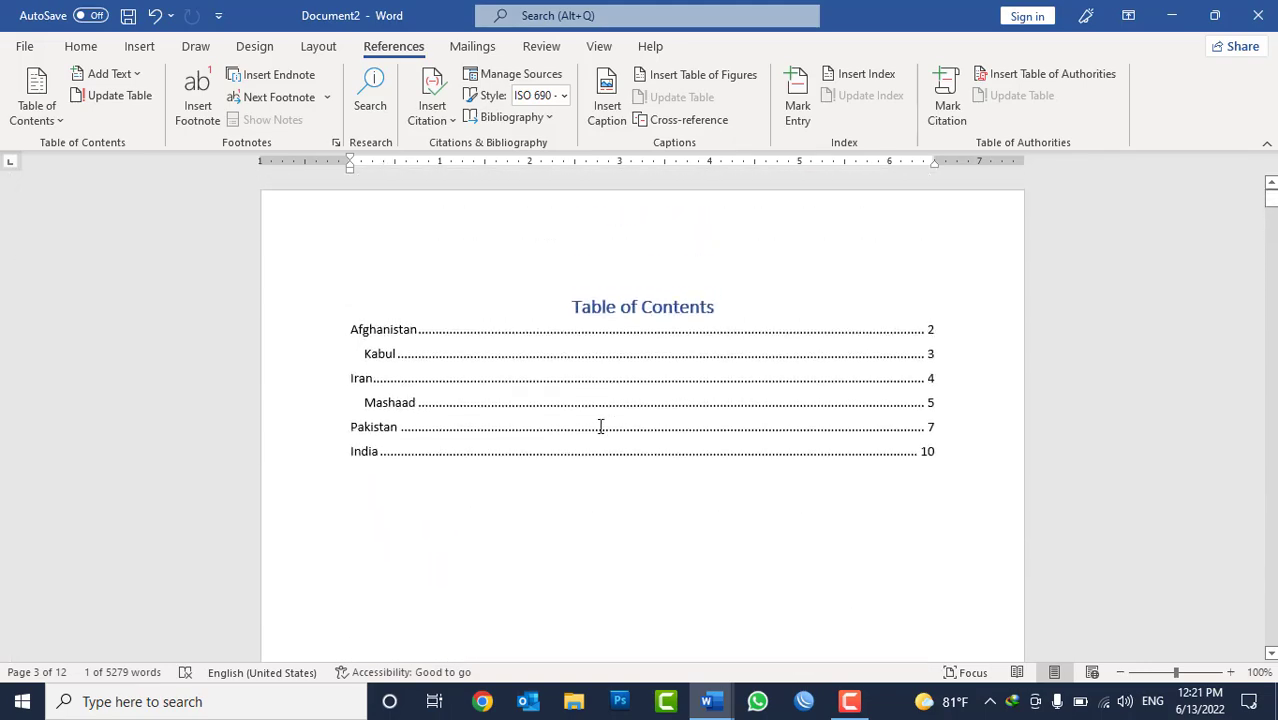
pyautogui.click(418, 356)
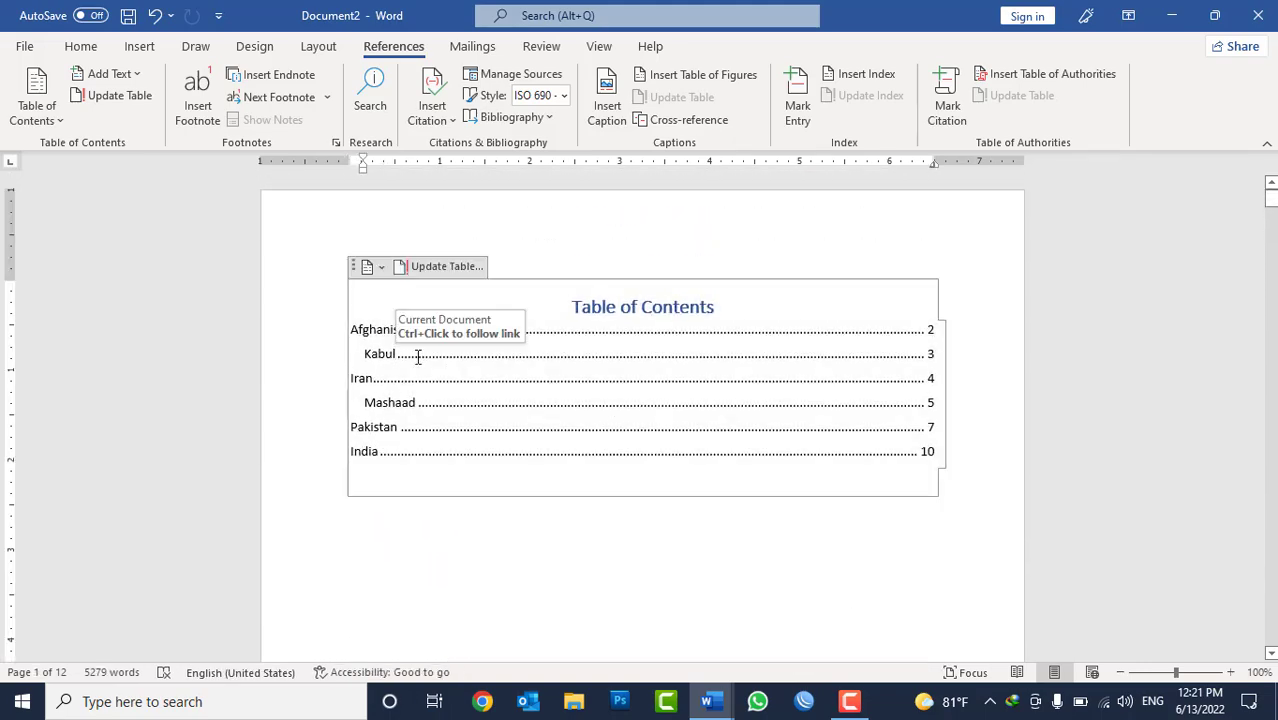
pyautogui.click(119, 97)
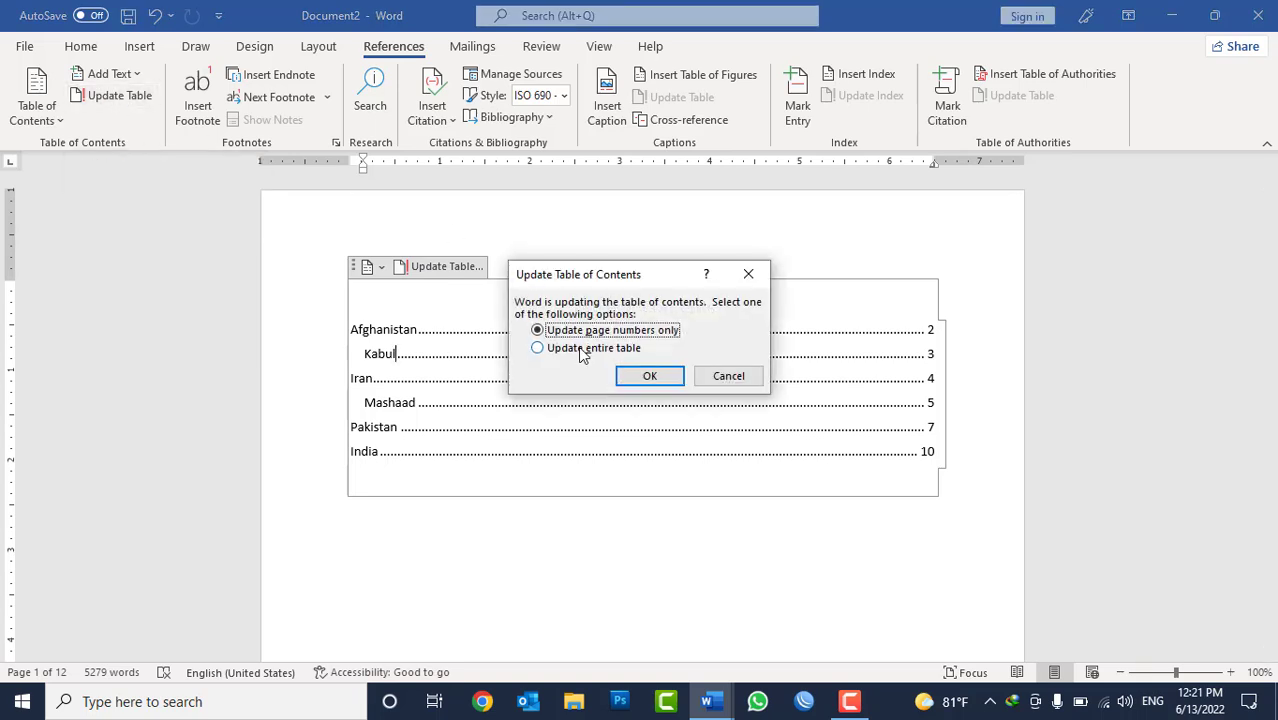
pyautogui.click(582, 350)
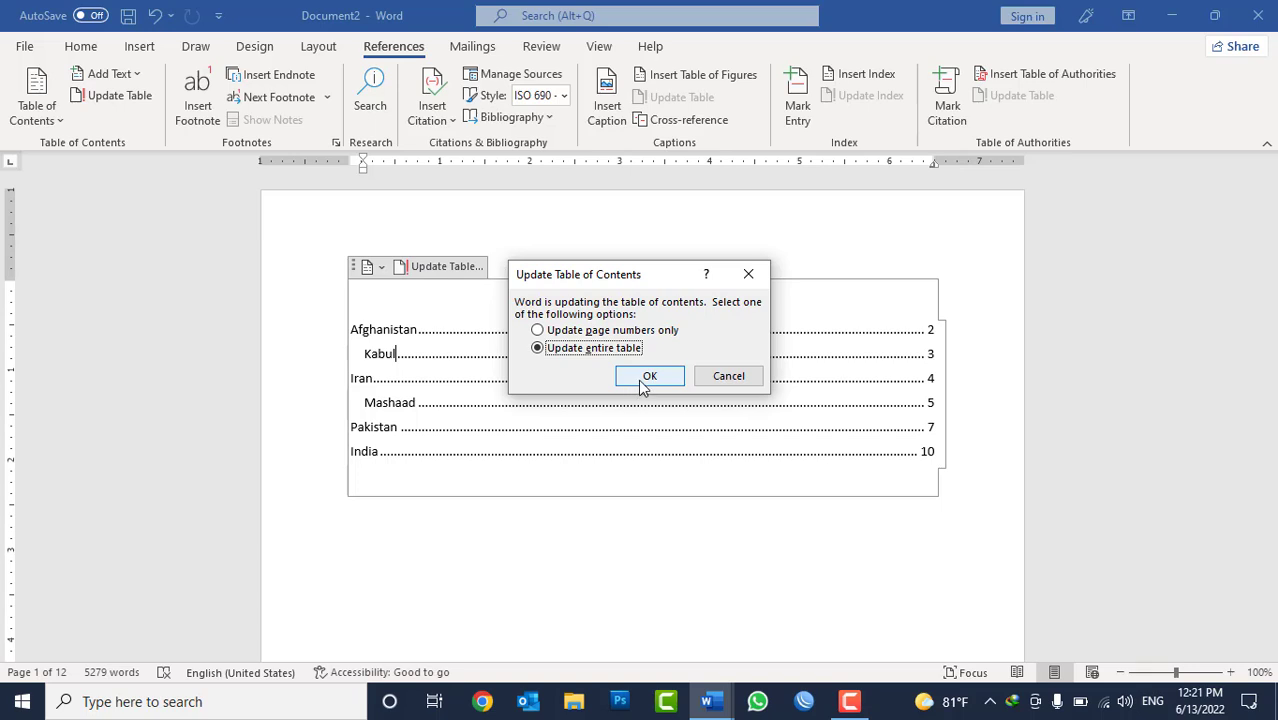
pyautogui.click(645, 378)
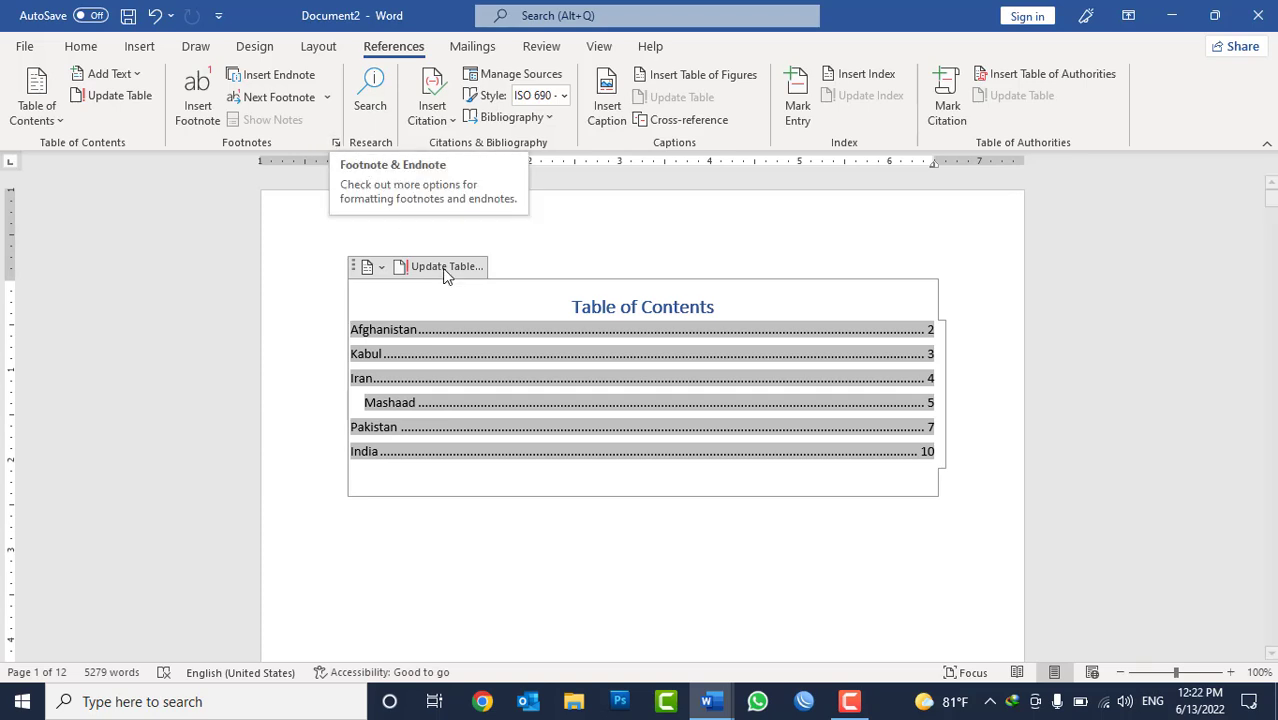
pyautogui.click(527, 294)
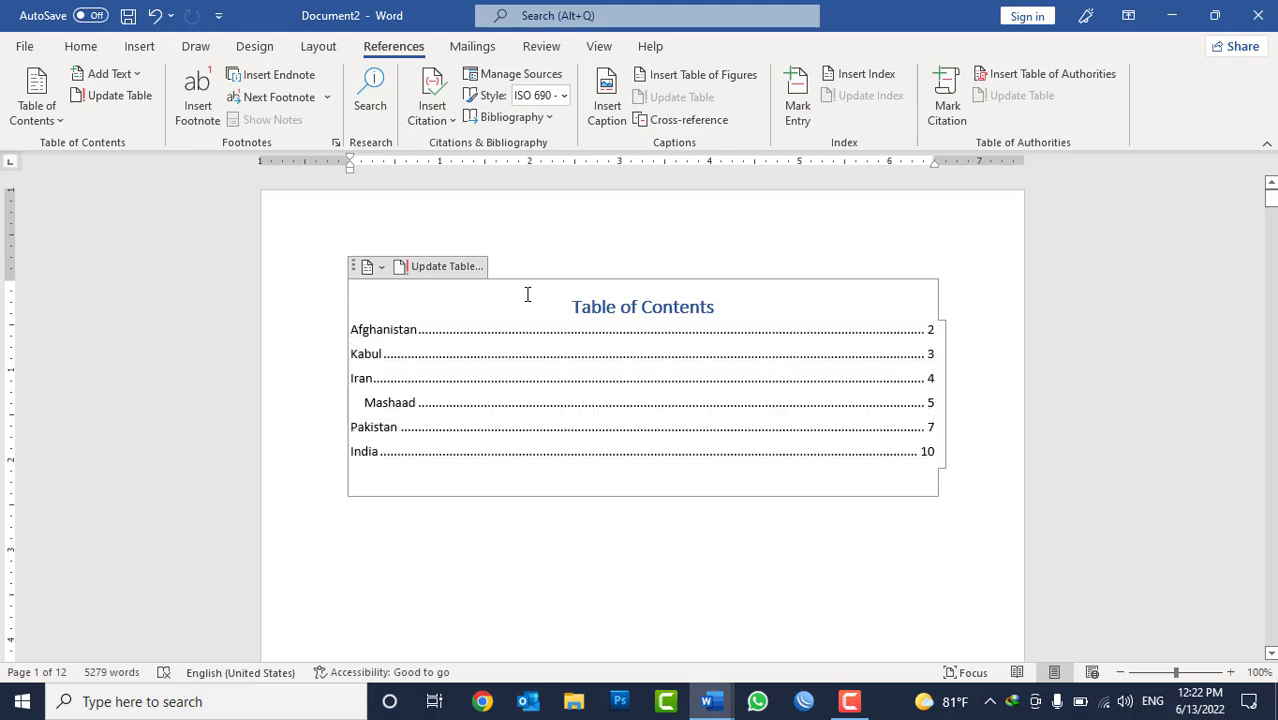
# Switch to the open master thesis document and go to page 20.
pyautogui.click(1171, 15)
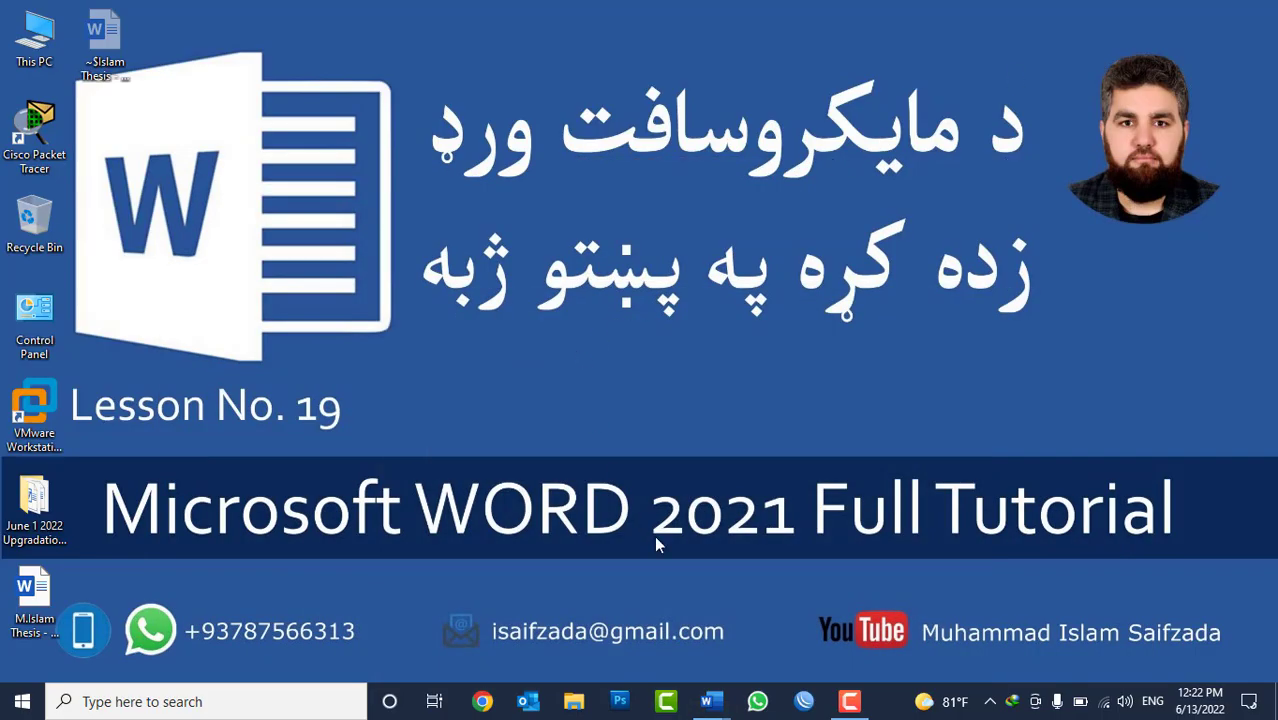
pyautogui.moveTo(708, 697)
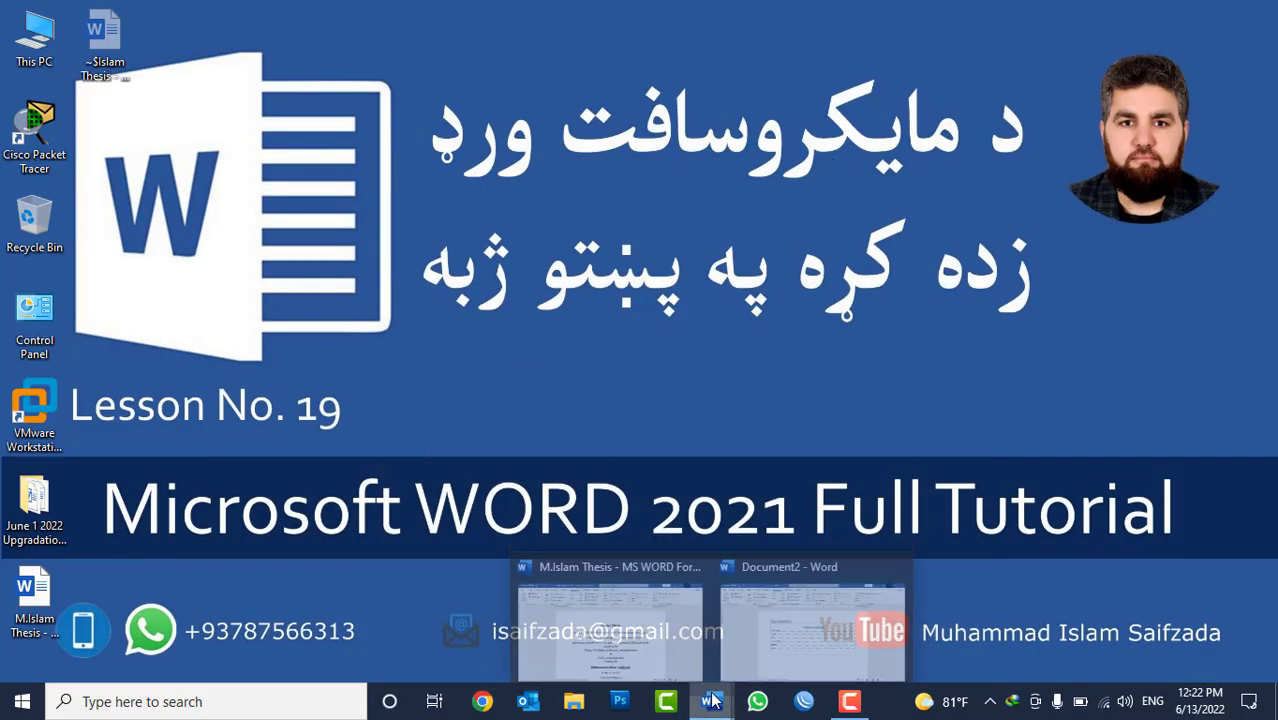
pyautogui.click(642, 656)
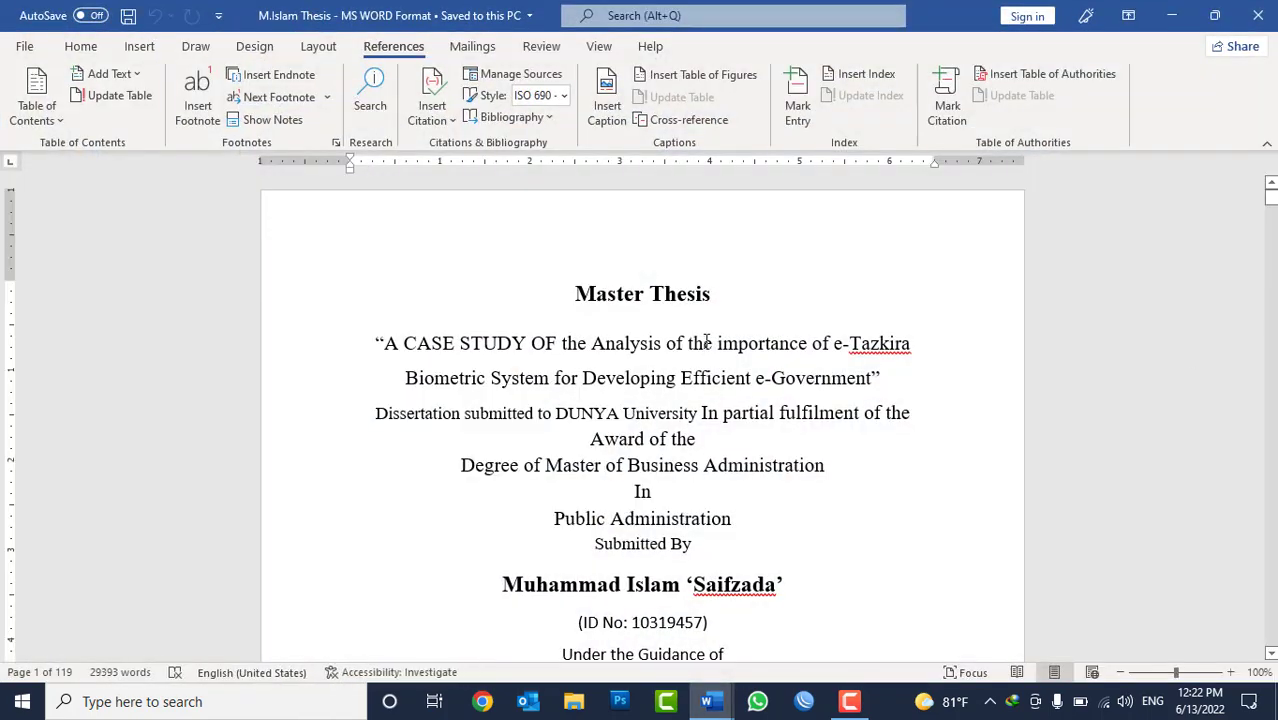
pyautogui.click(706, 341)
pyautogui.hotkey('ctrl', 'g')
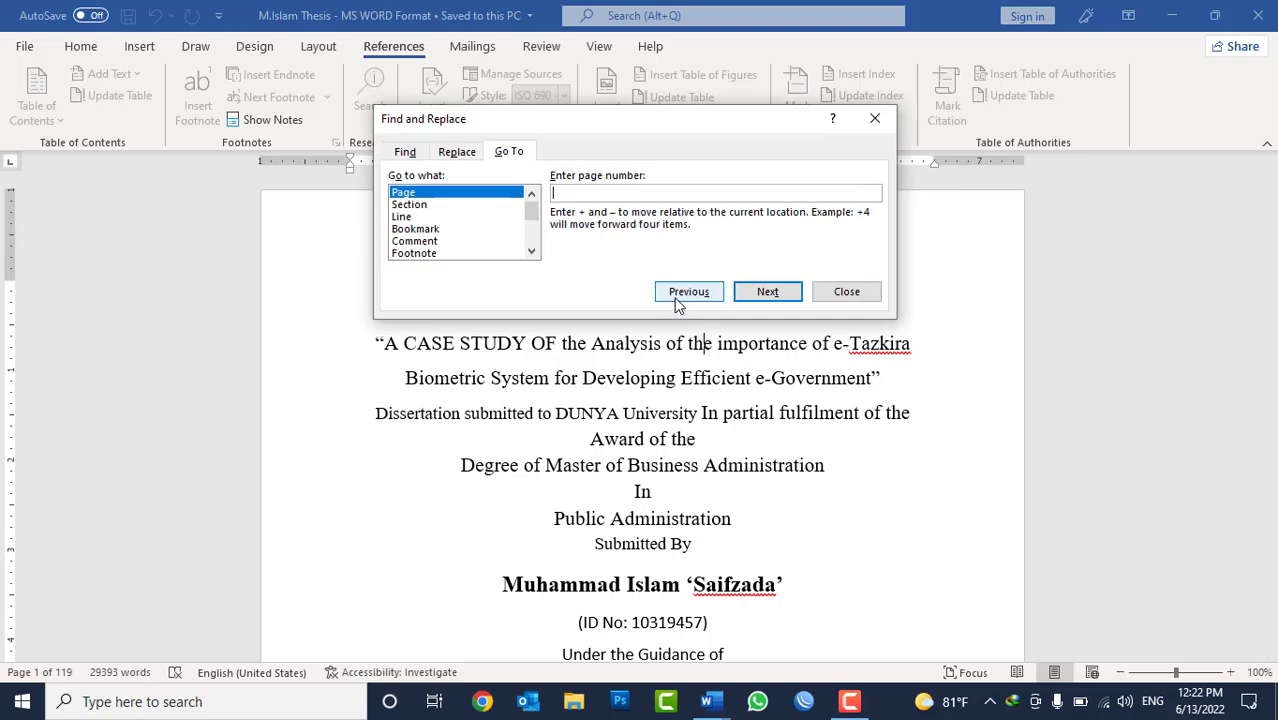
pyautogui.write('20')
pyautogui.click(774, 296)
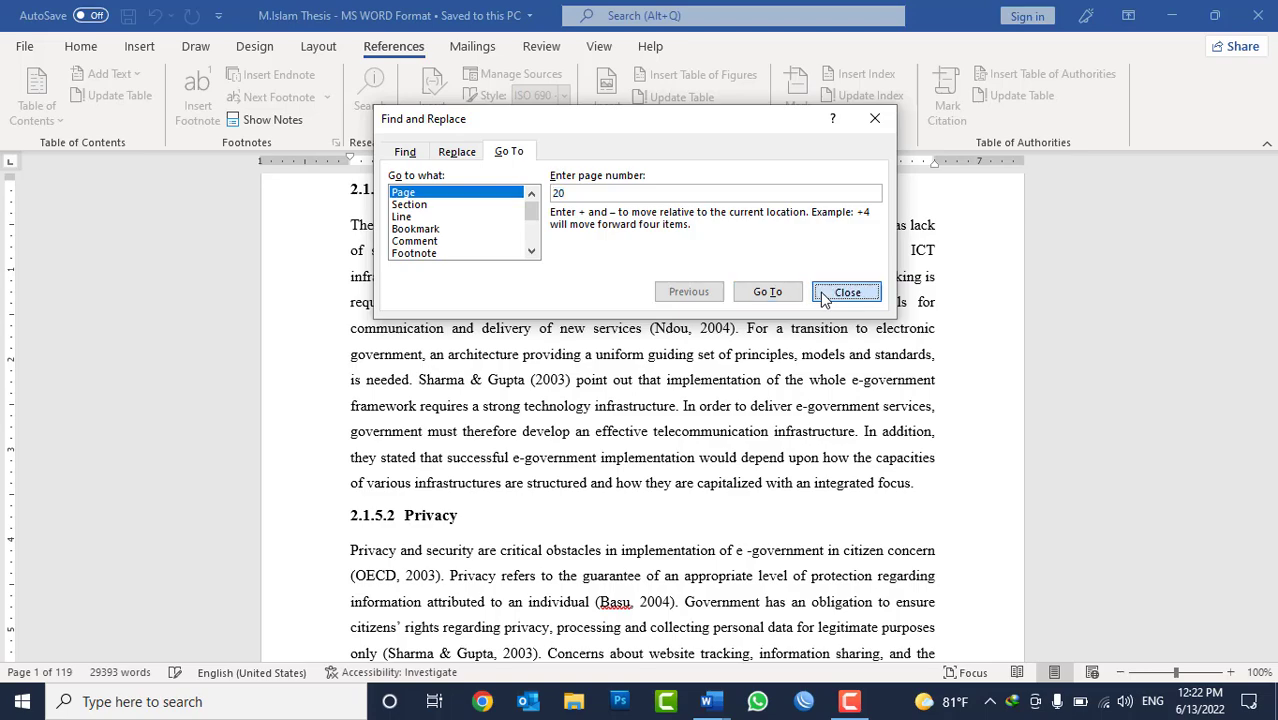
pyautogui.click(846, 292)
# Examine footnote 7 on page 19 and its reference mark in the heading "BARRIERS OF E-GOVERNMENT IMPLEMENTATION".
pyautogui.scroll(5, 691, 428)
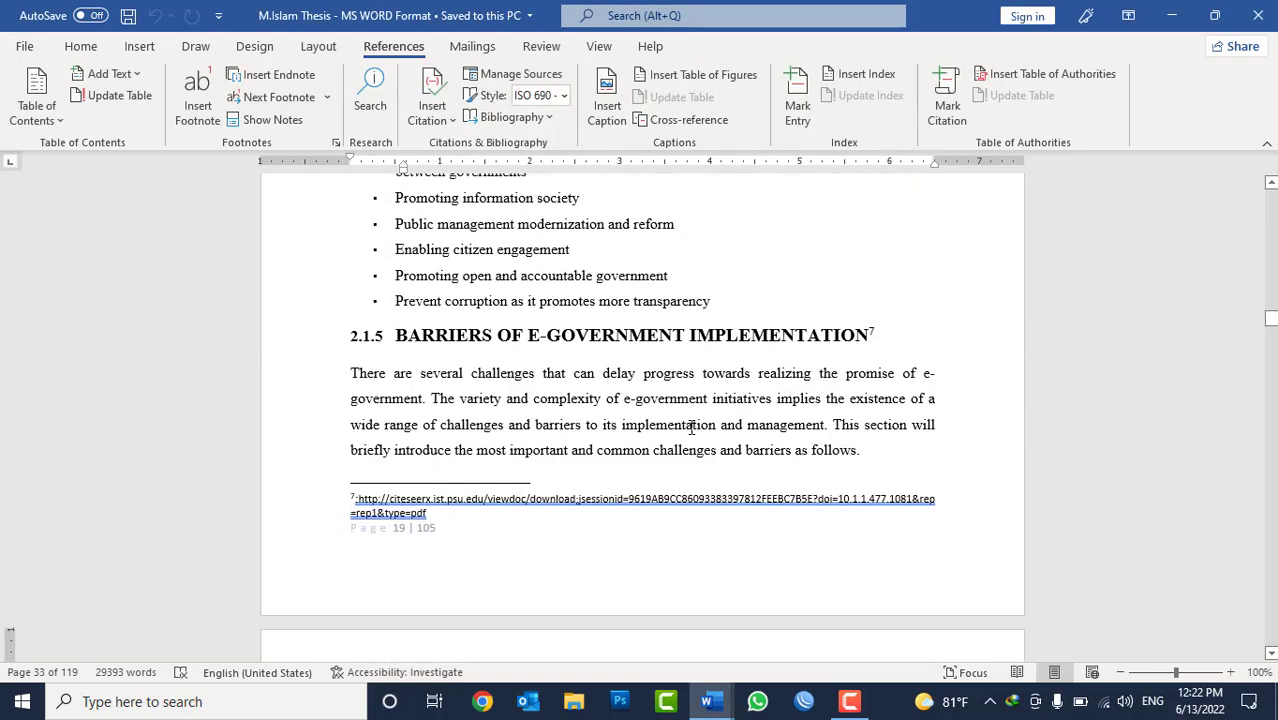
pyautogui.scroll(8, 691, 428)
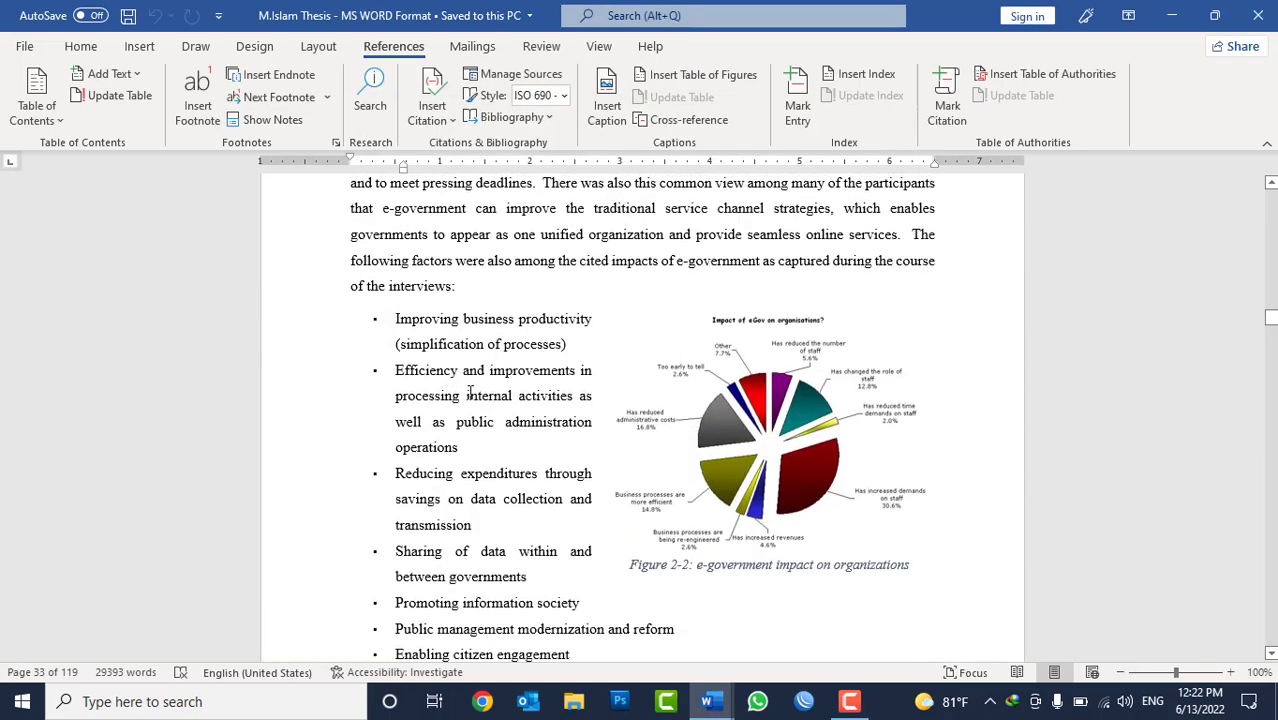
pyautogui.scroll(3, 469, 392)
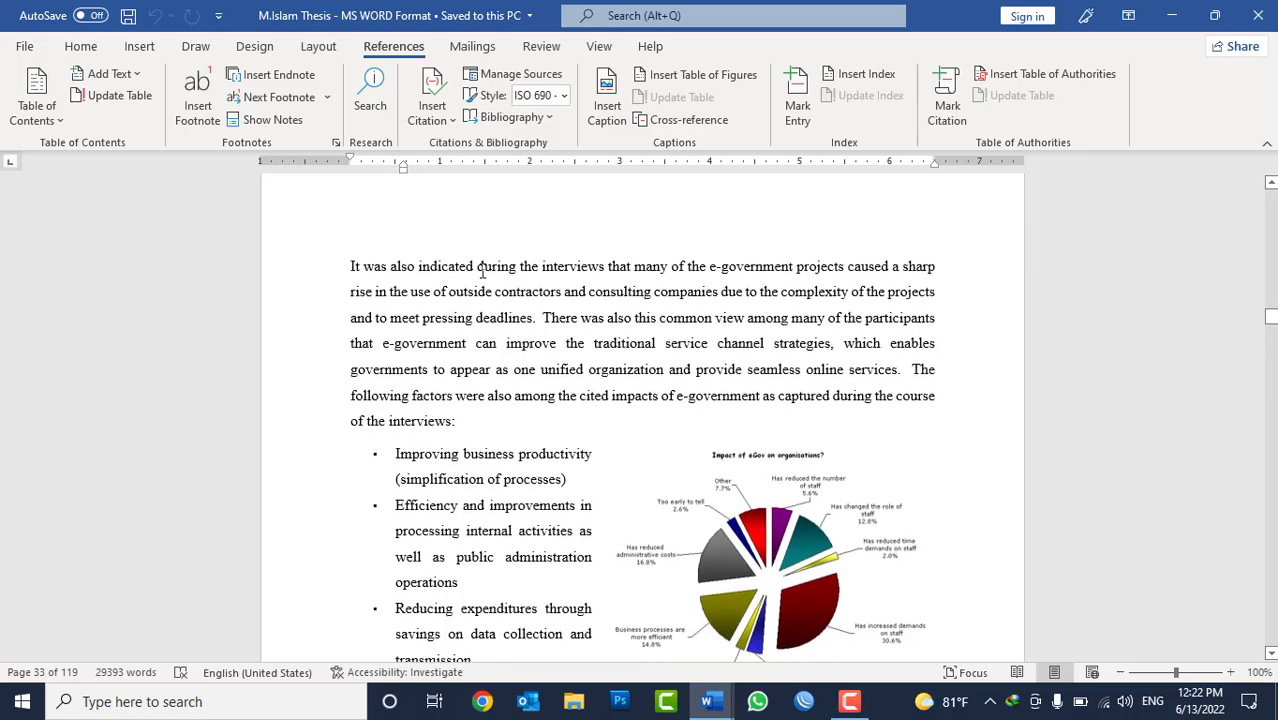
pyautogui.scroll(-8, 515, 415)
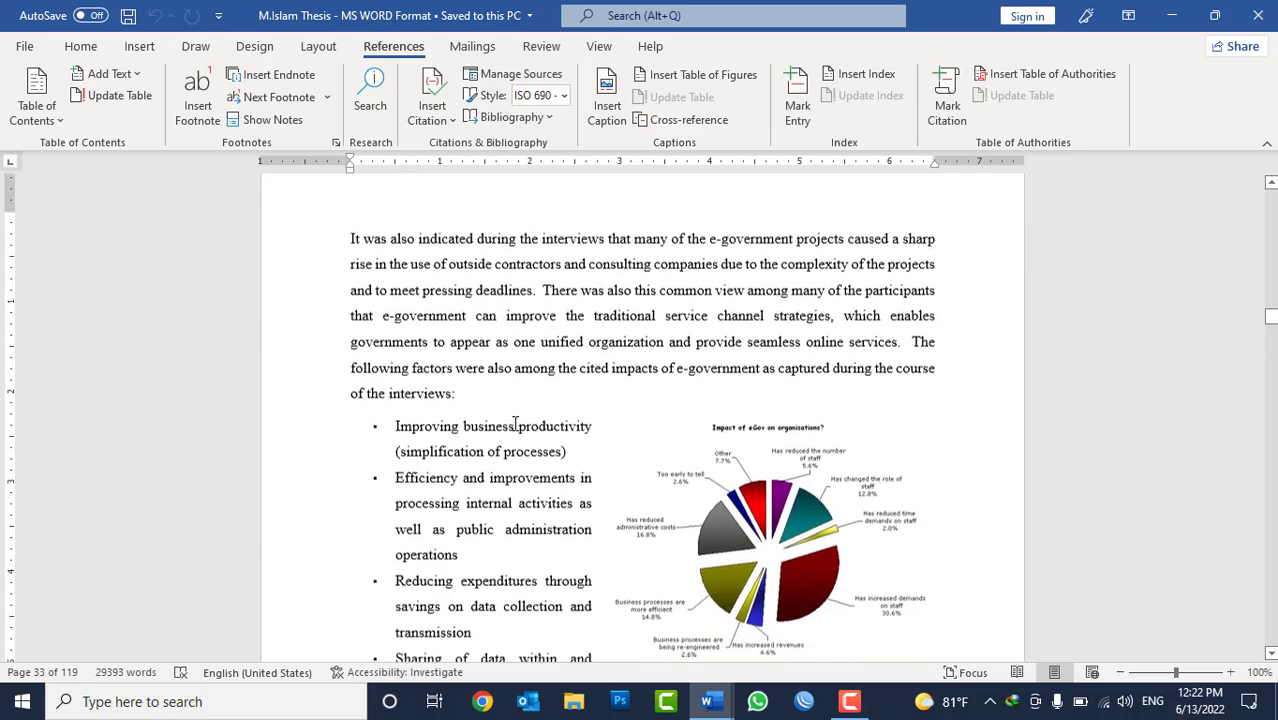
pyautogui.scroll(-2, 515, 424)
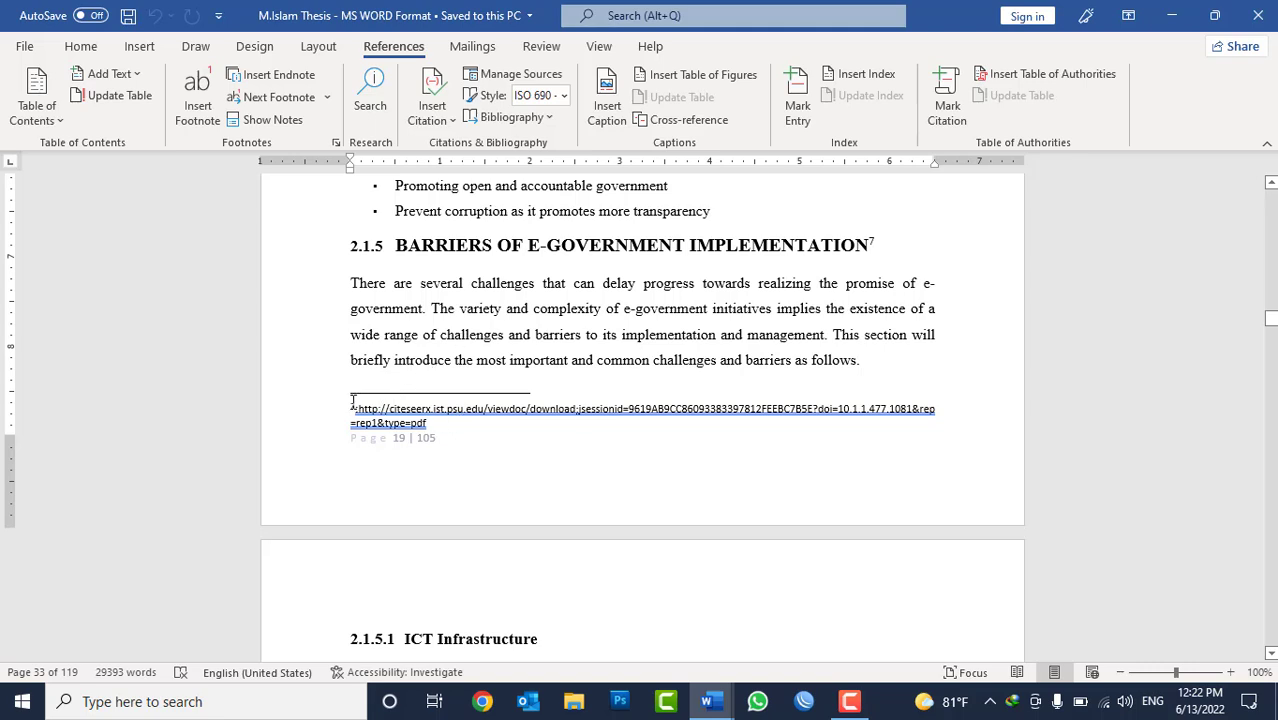
pyautogui.moveTo(356, 405); pyautogui.dragTo(437, 420)
pyautogui.click(671, 283)
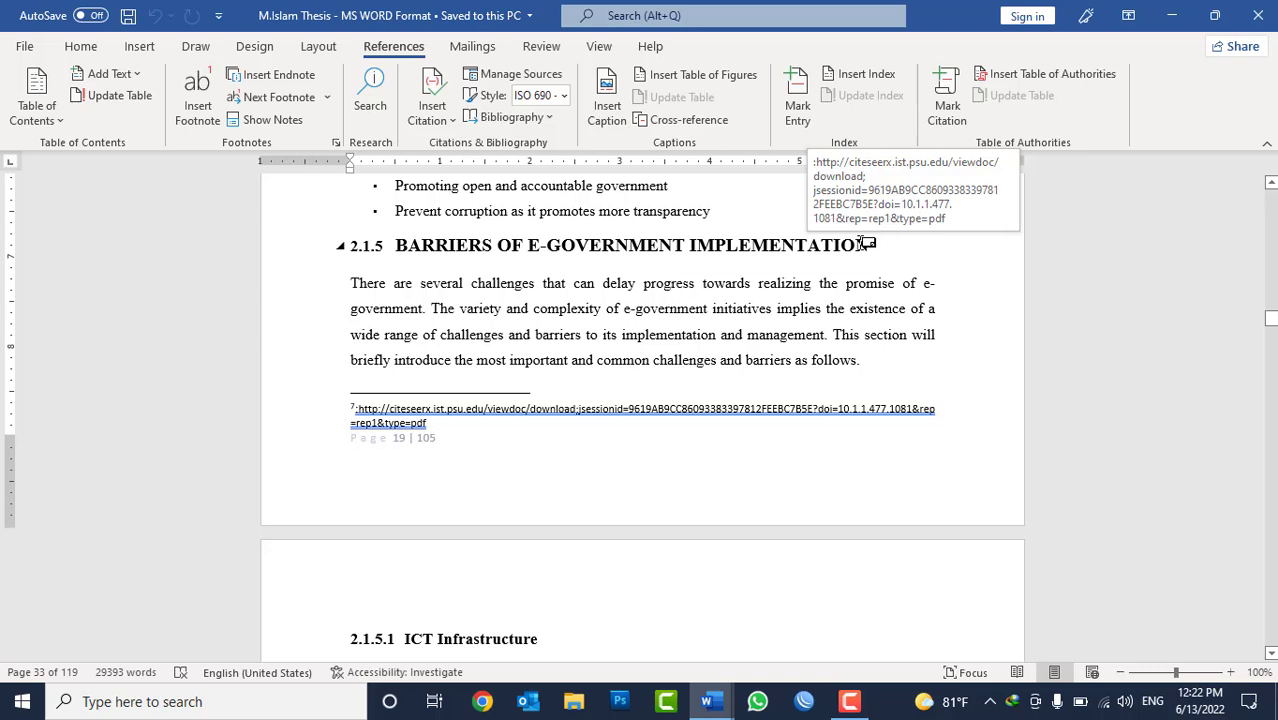
pyautogui.moveTo(400, 236); pyautogui.dragTo(774, 376)
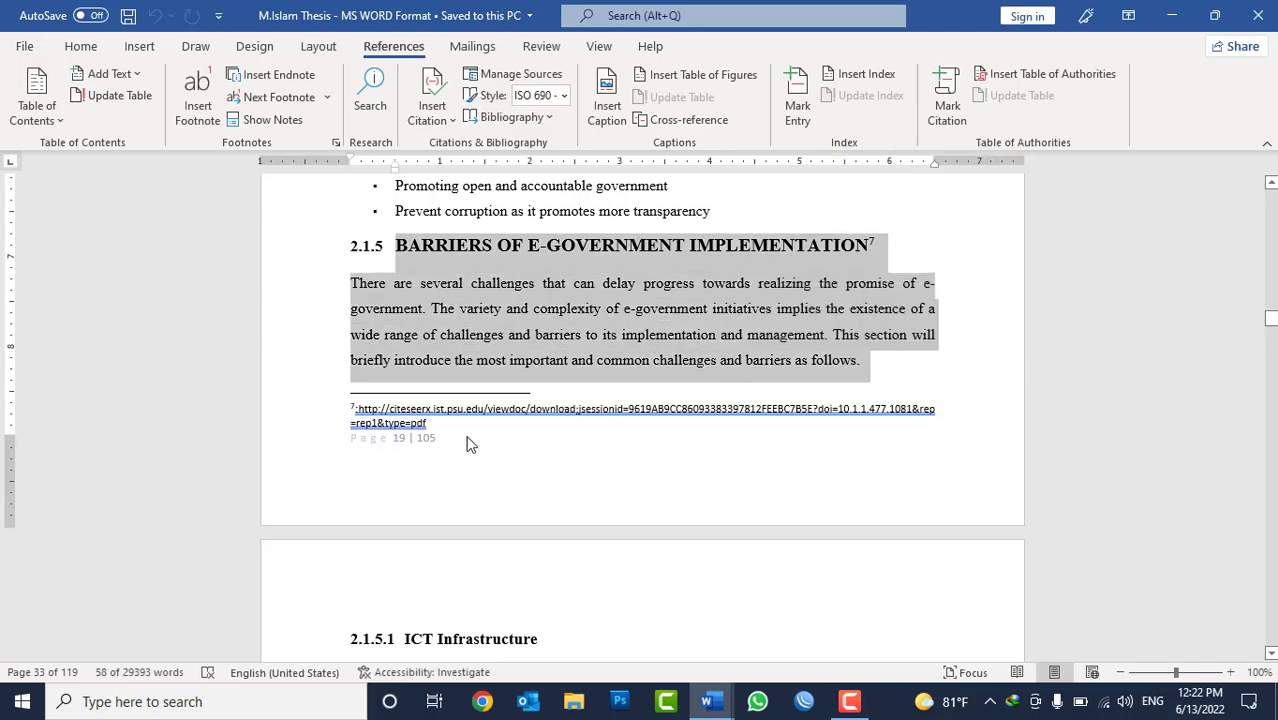
pyautogui.click(447, 408)
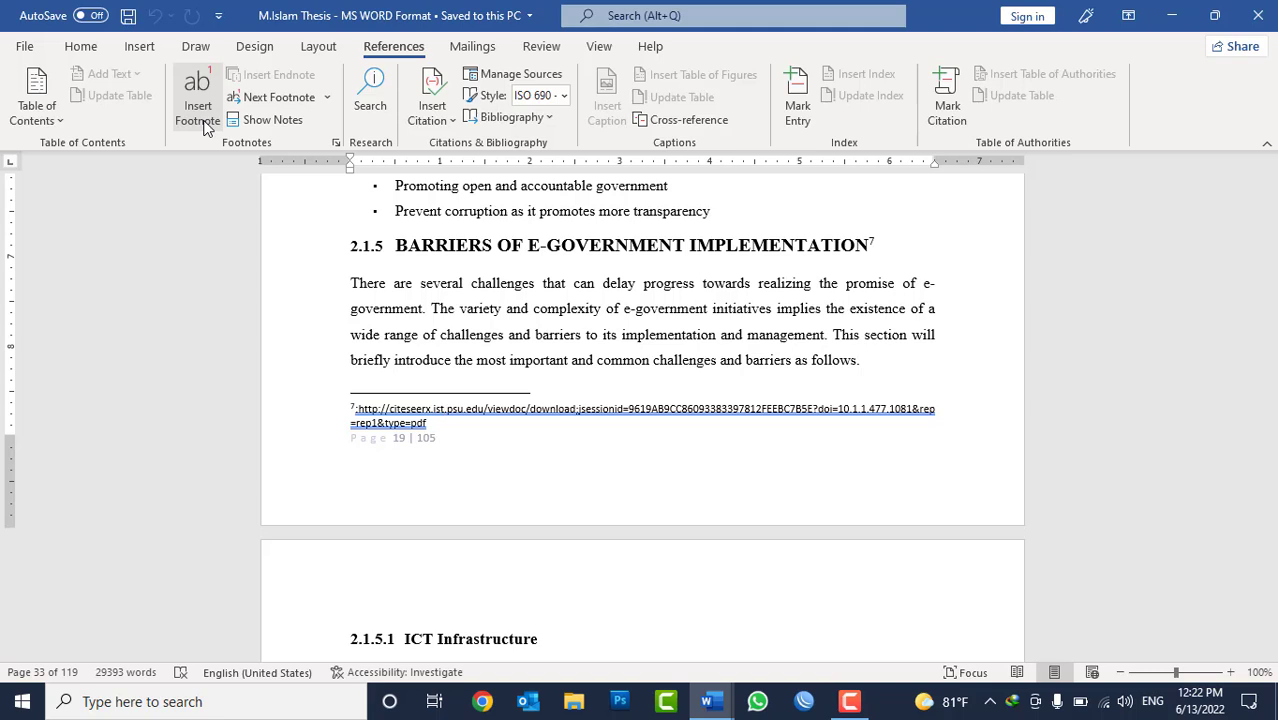
pyautogui.click(447, 289)
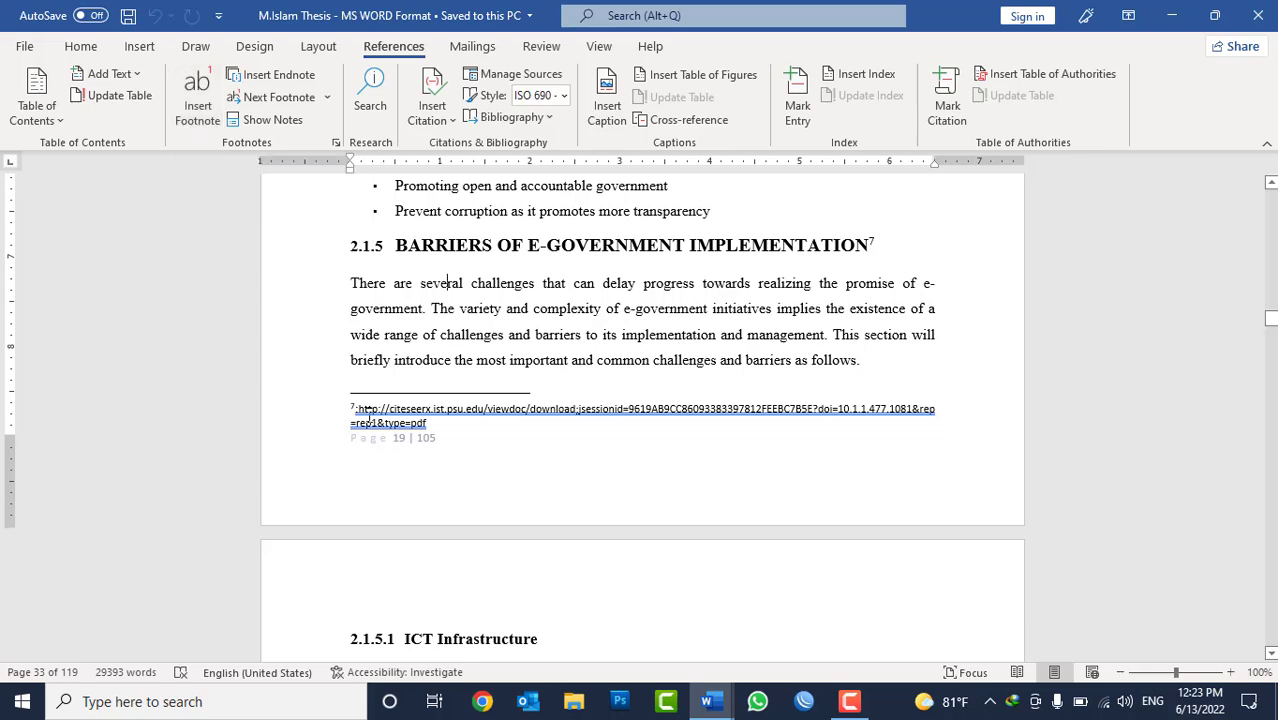
# Examine footnote 8 on page 21 and its reference at the end of section 2.1.5.3 Security.
pyautogui.scroll(-18, 617, 465)
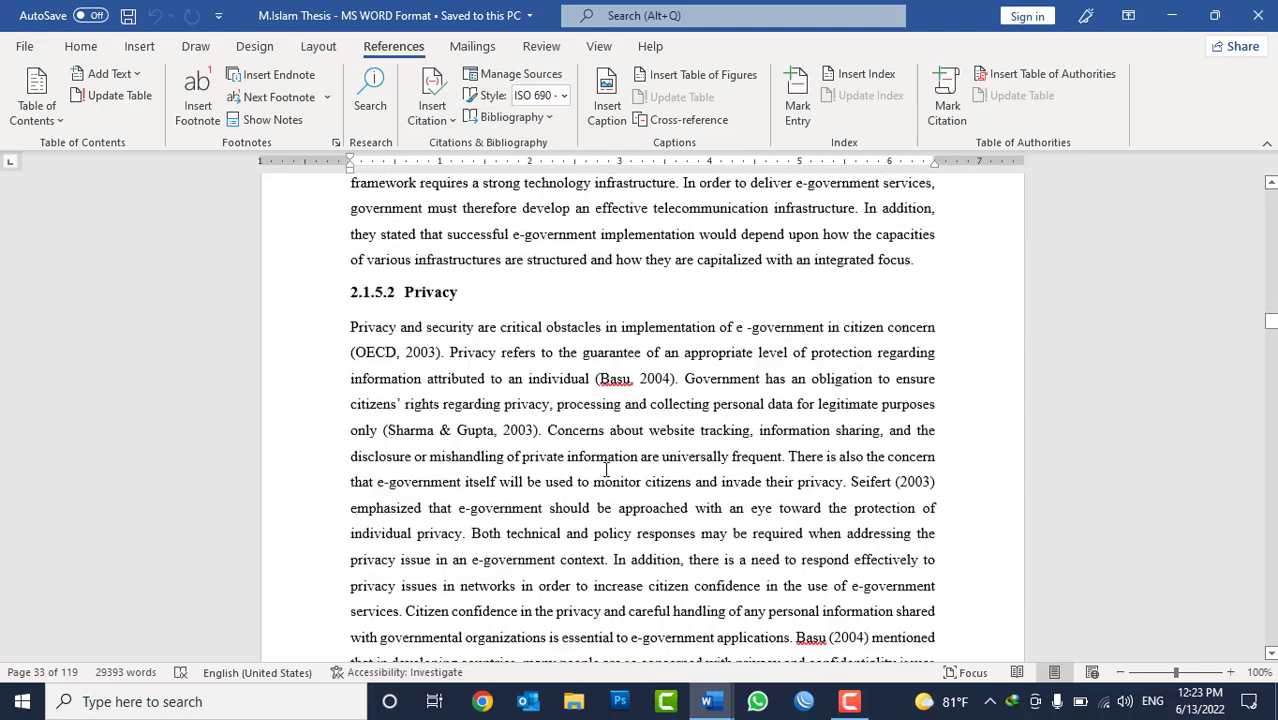
pyautogui.scroll(-18, 617, 465)
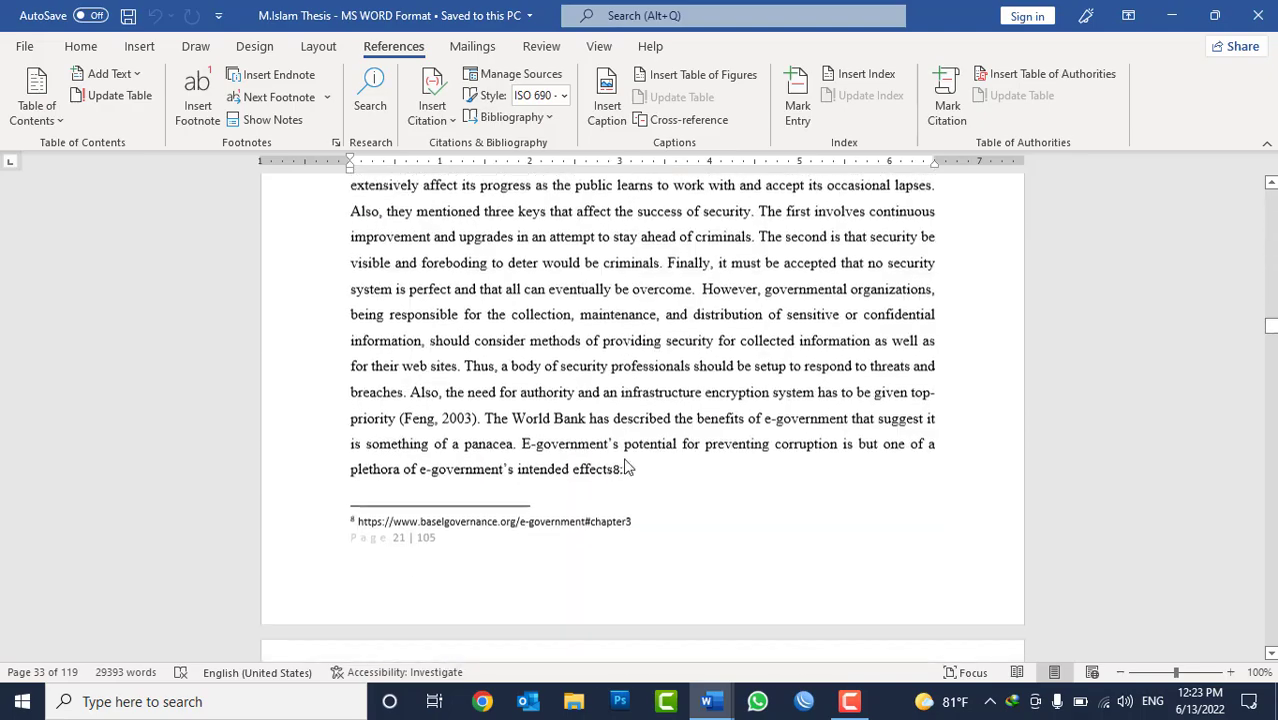
pyautogui.scroll(3, 627, 466)
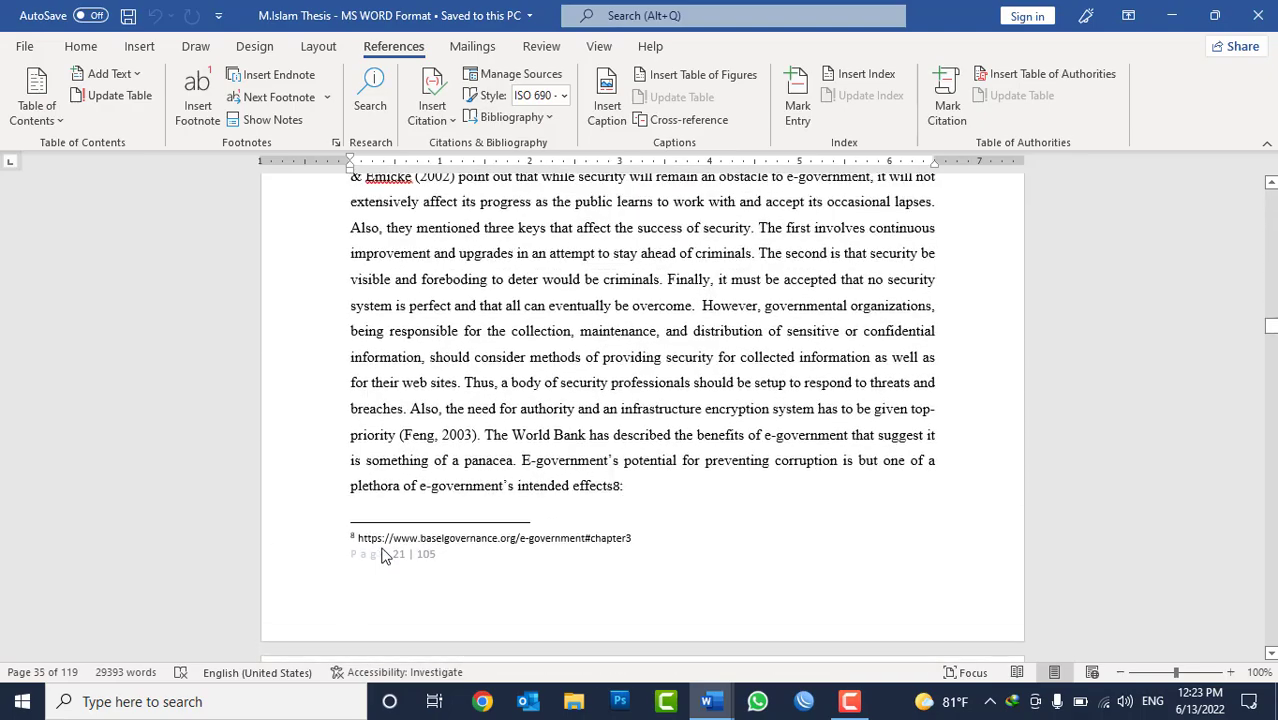
pyautogui.scroll(10, 634, 421)
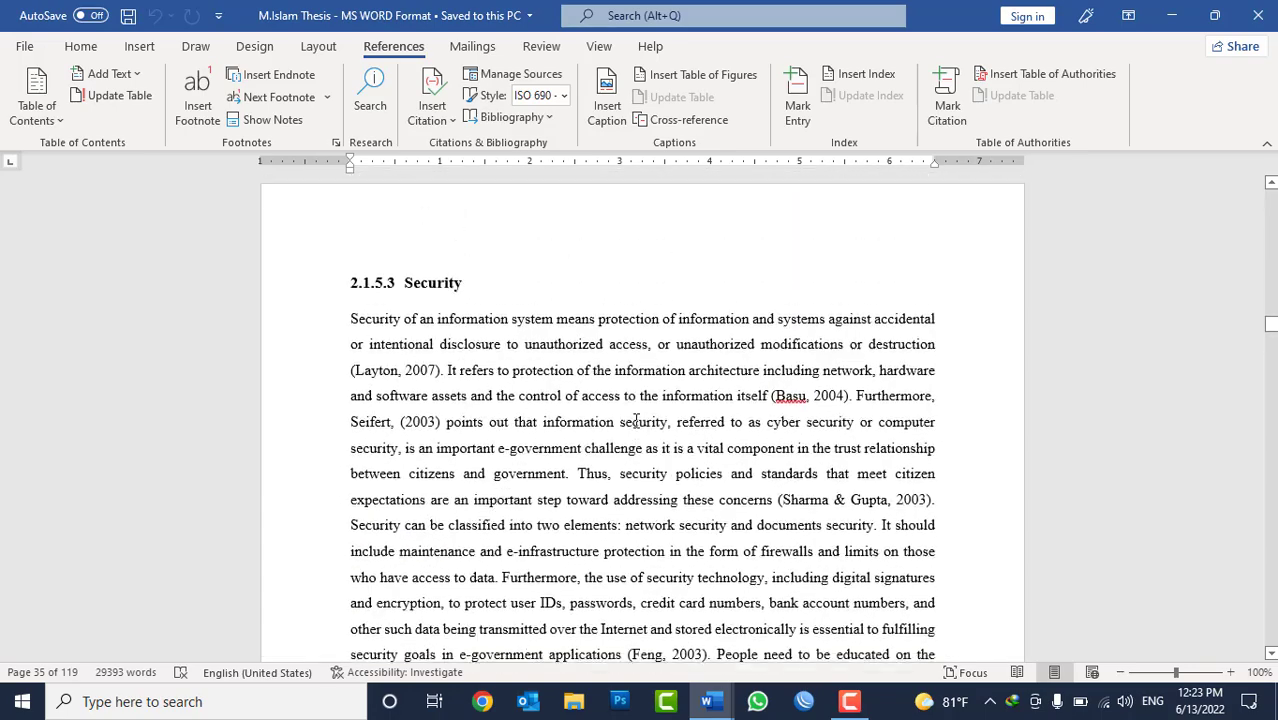
# Read section 2.1.5.3 Security down to footnote 8 on page 21 and select the footnote's source link.
pyautogui.scroll(-1, 609, 401)
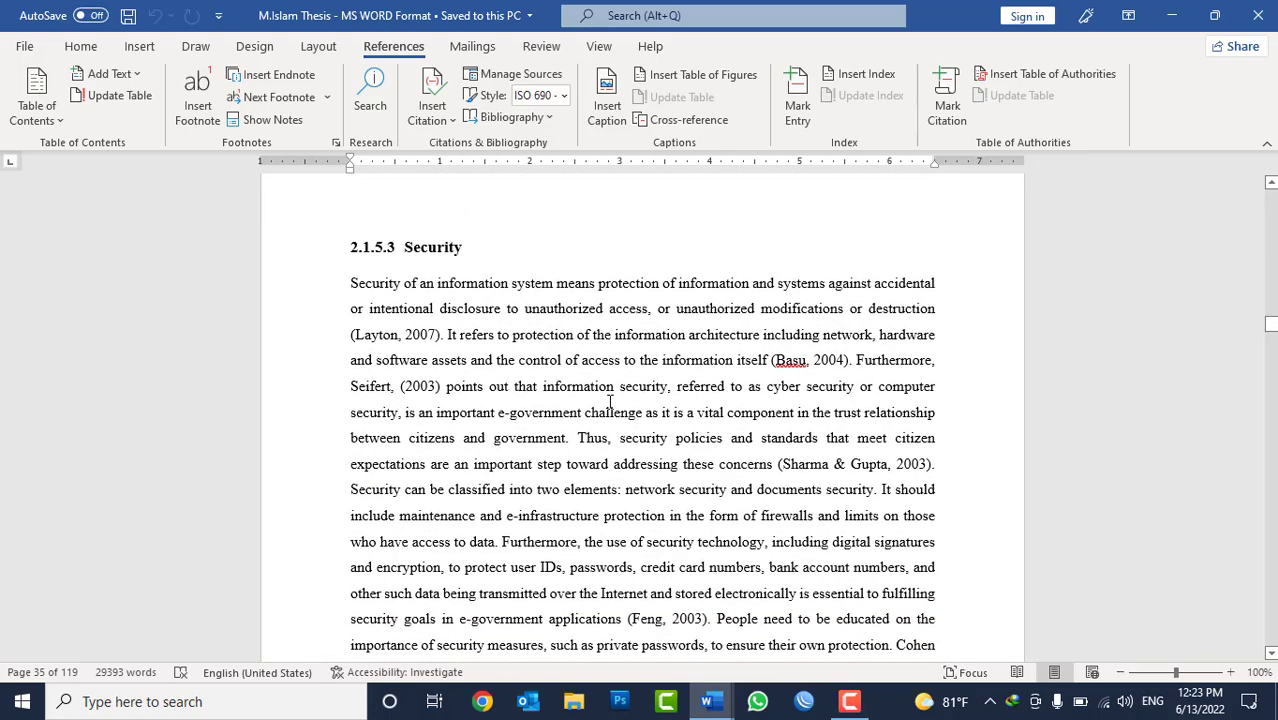
pyautogui.scroll(-5, 609, 401)
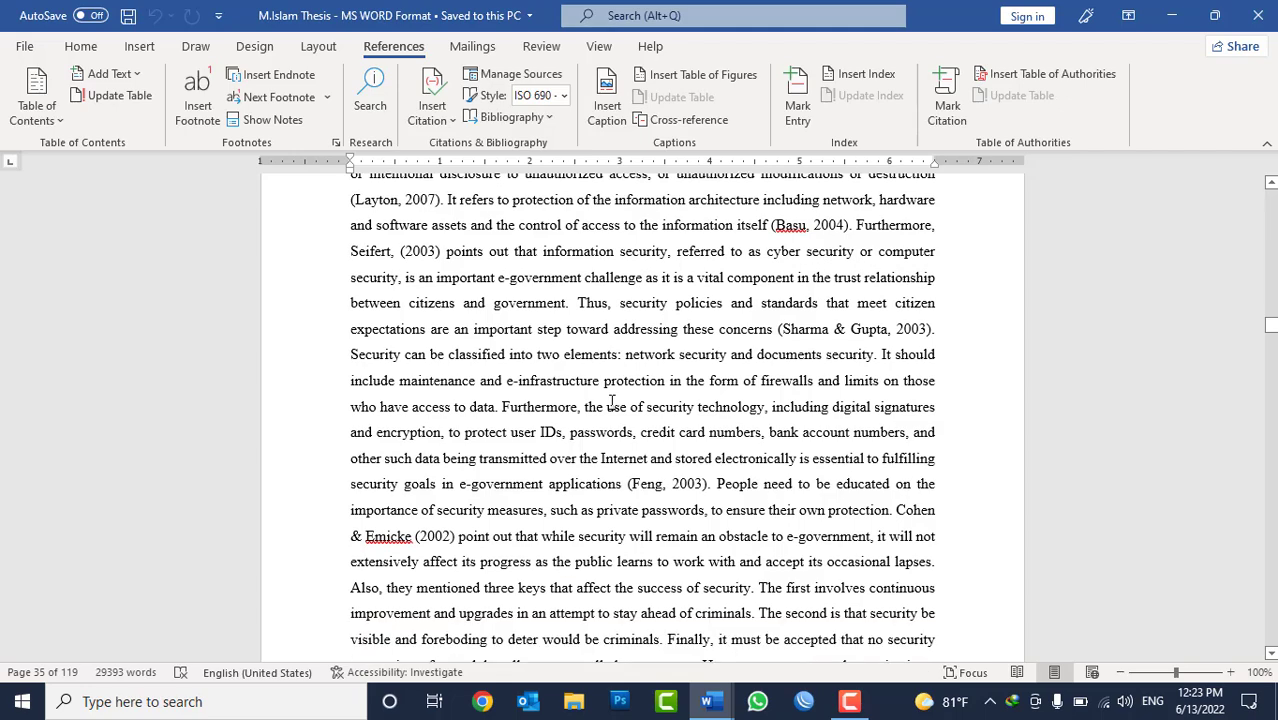
pyautogui.scroll(-1, 612, 401)
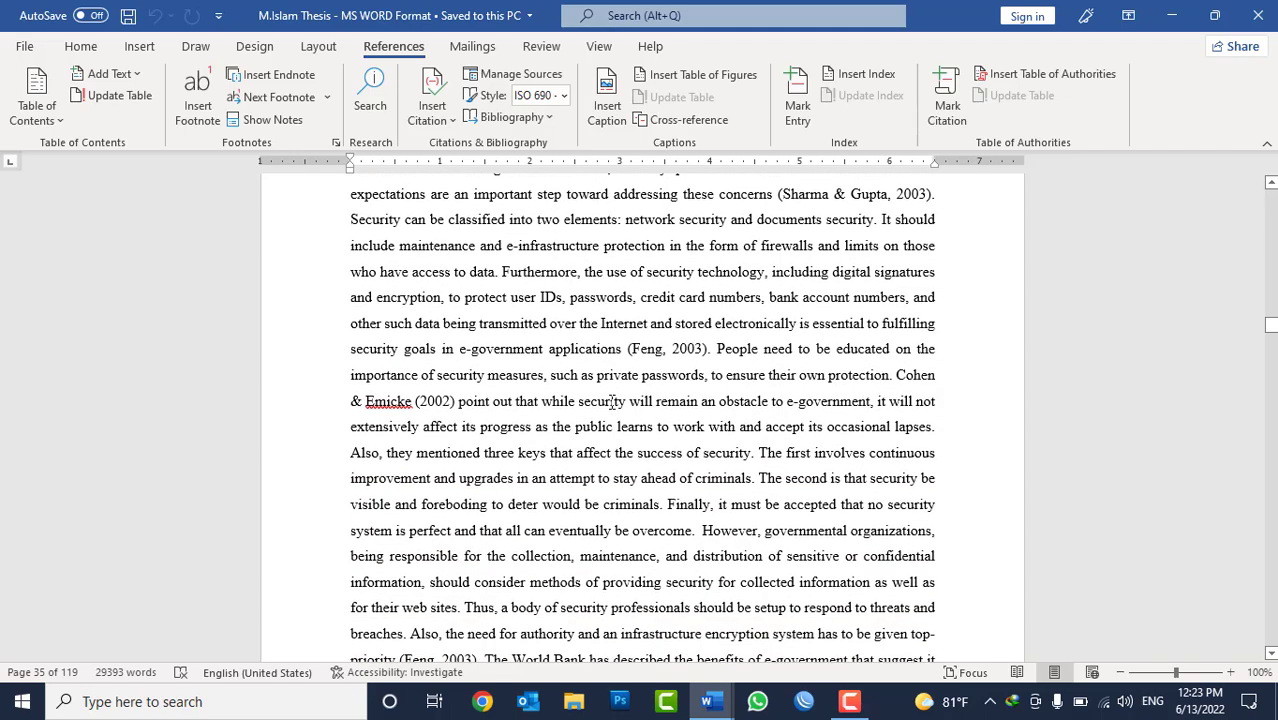
pyautogui.scroll(-3, 612, 401)
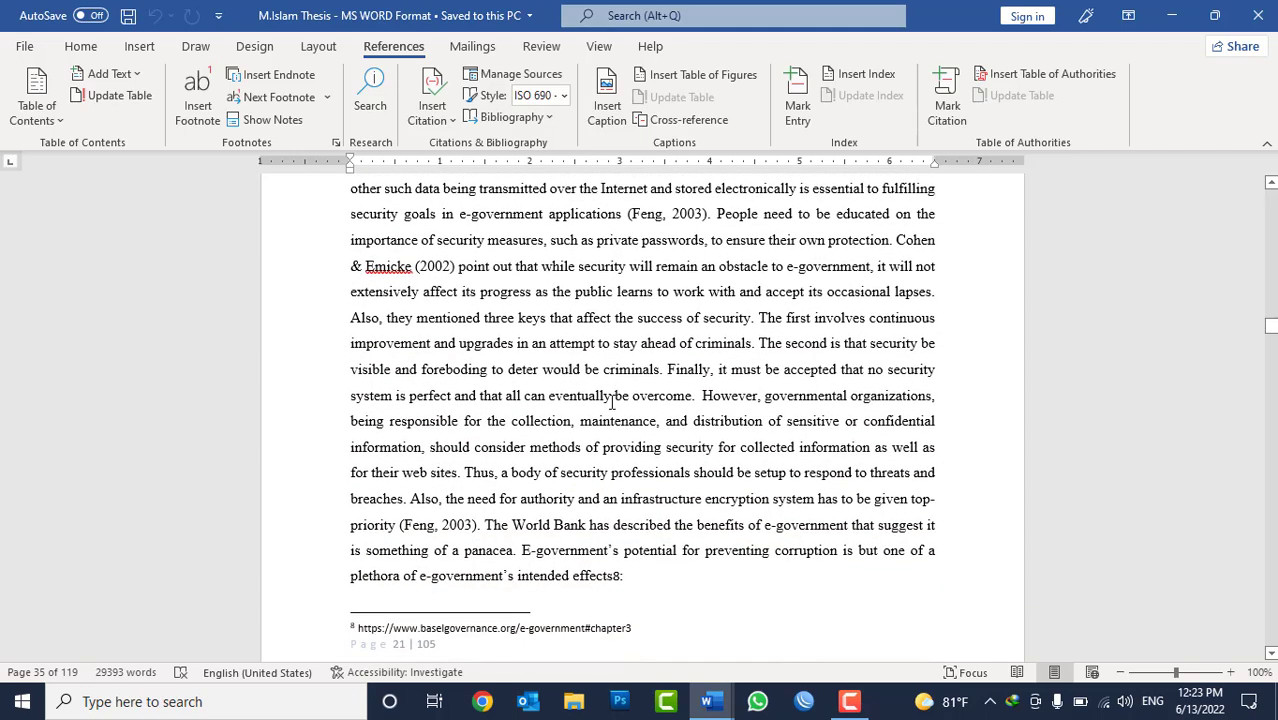
pyautogui.scroll(-1, 612, 401)
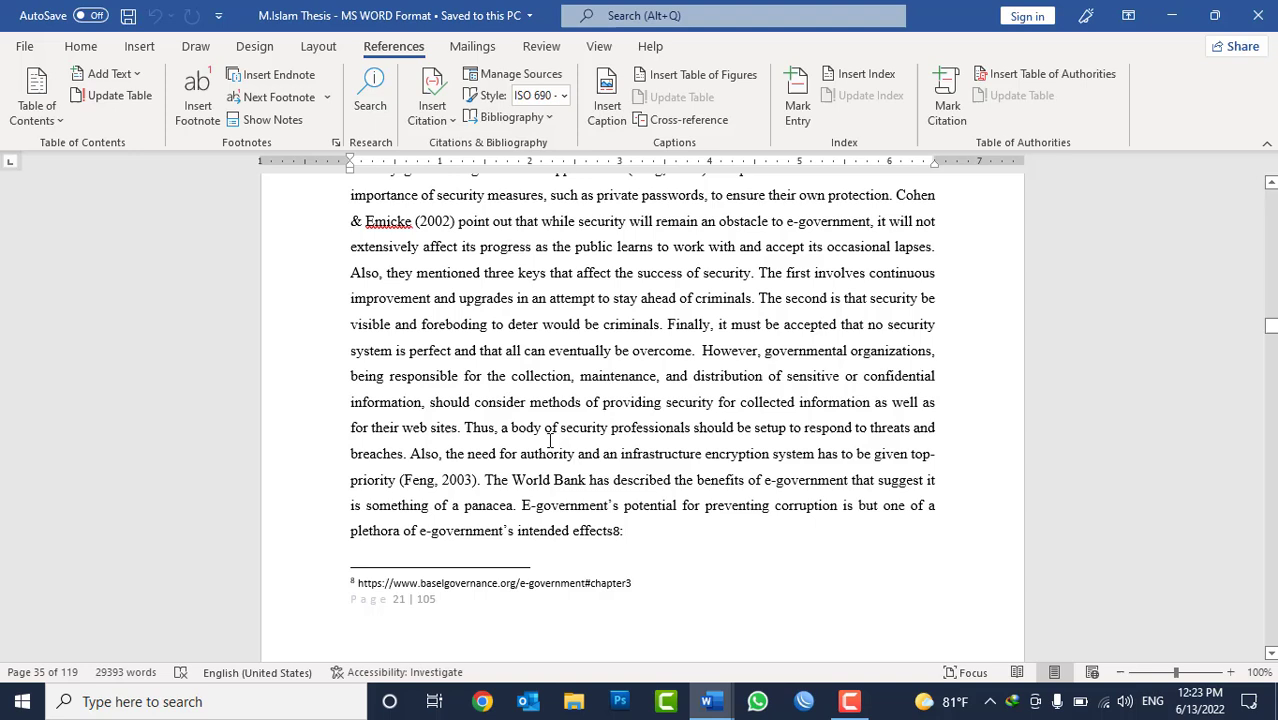
pyautogui.tripleClick(362, 582)
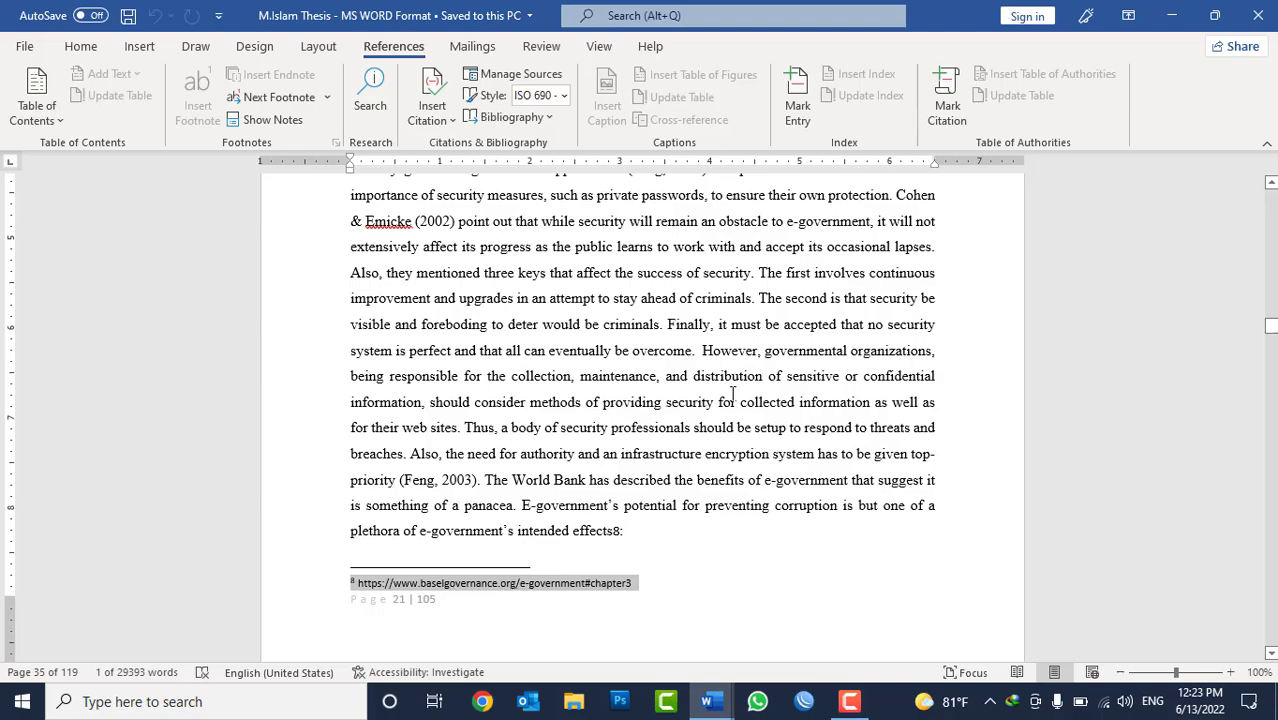
# Look through the sections around 2.1.5.1 ICT Infrastructure and onward to examine footnote 9 on page 26.
pyautogui.scroll(6, 785, 437)
pyautogui.scroll(9, 787, 437)
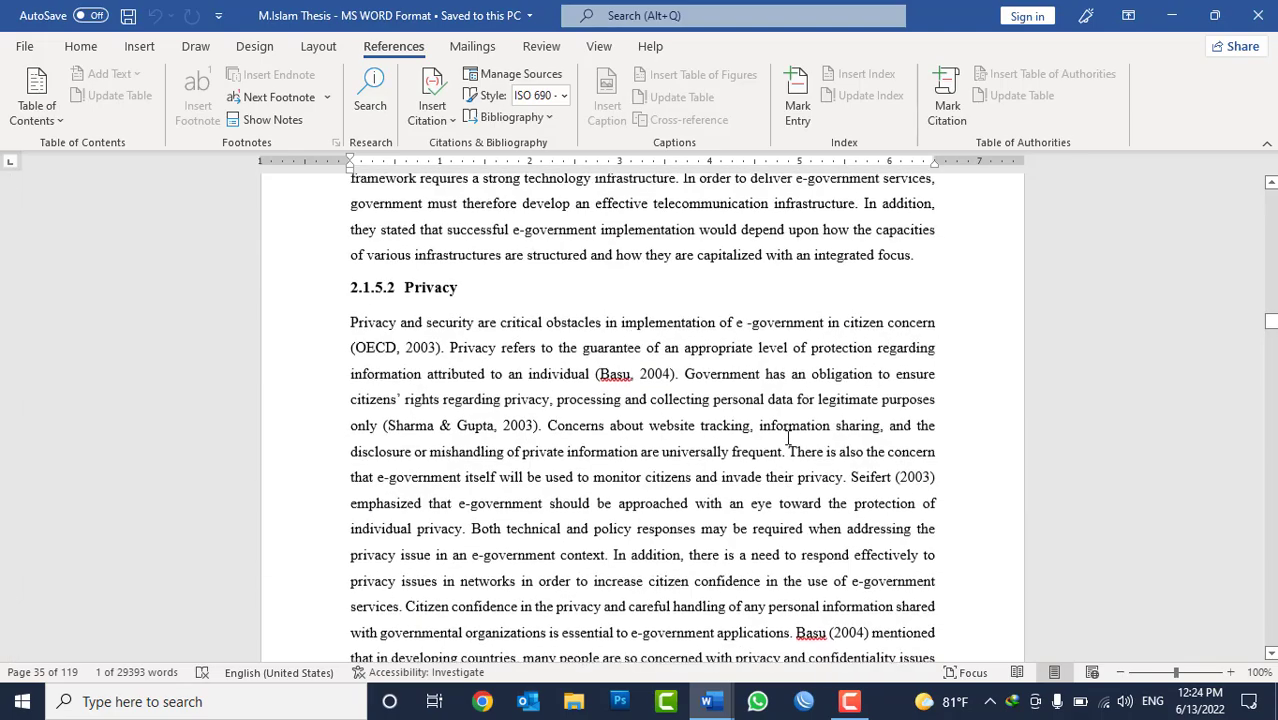
pyautogui.scroll(5, 776, 420)
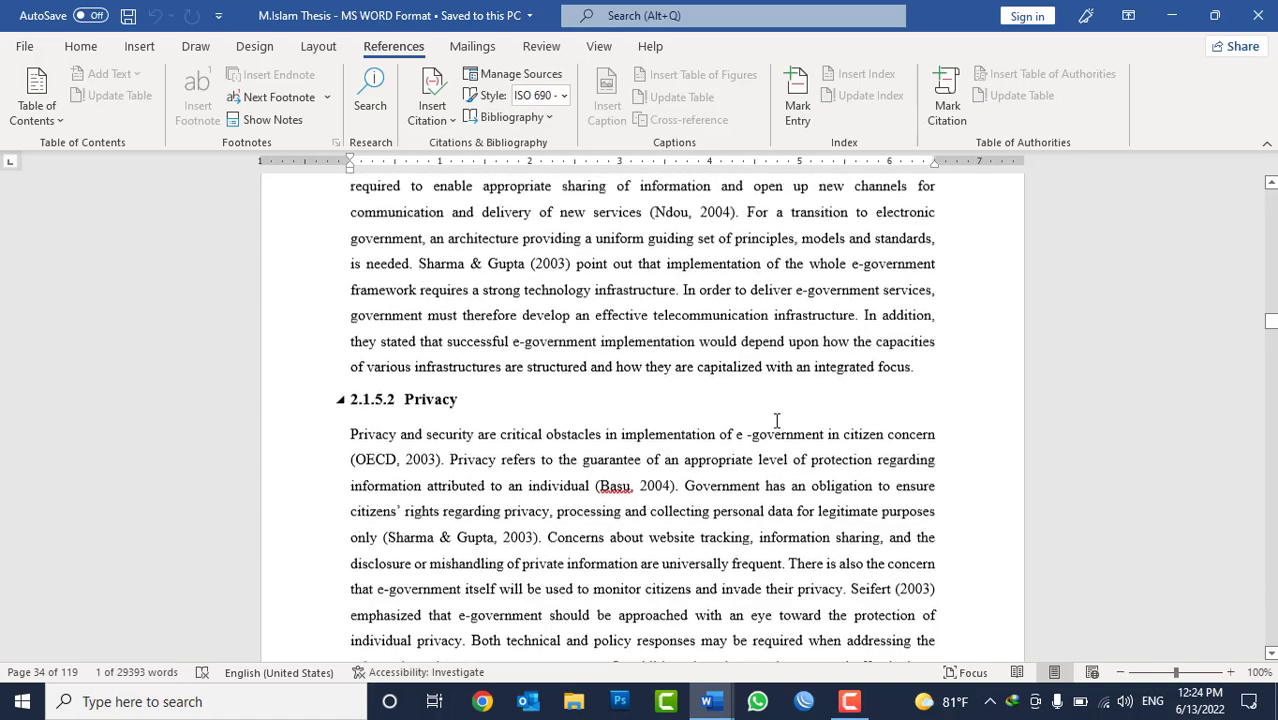
pyautogui.scroll(3, 776, 420)
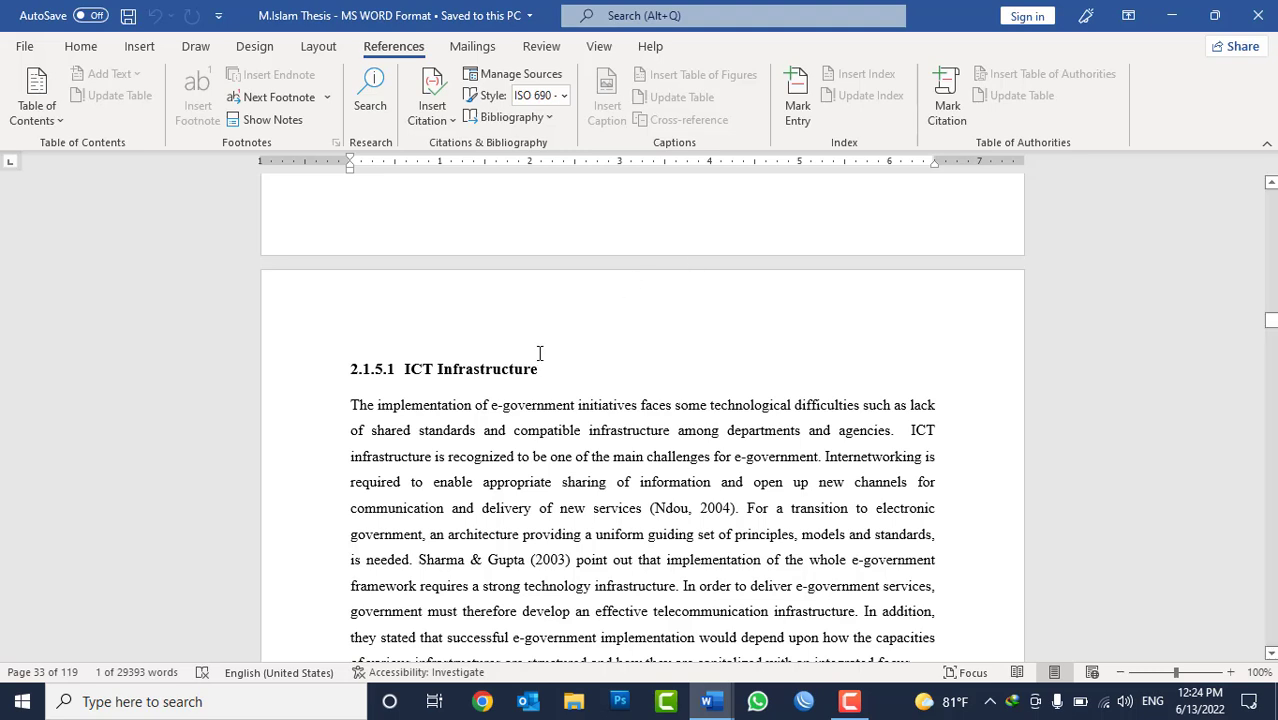
pyautogui.scroll(-3, 600, 374)
pyautogui.scroll(-15, 605, 378)
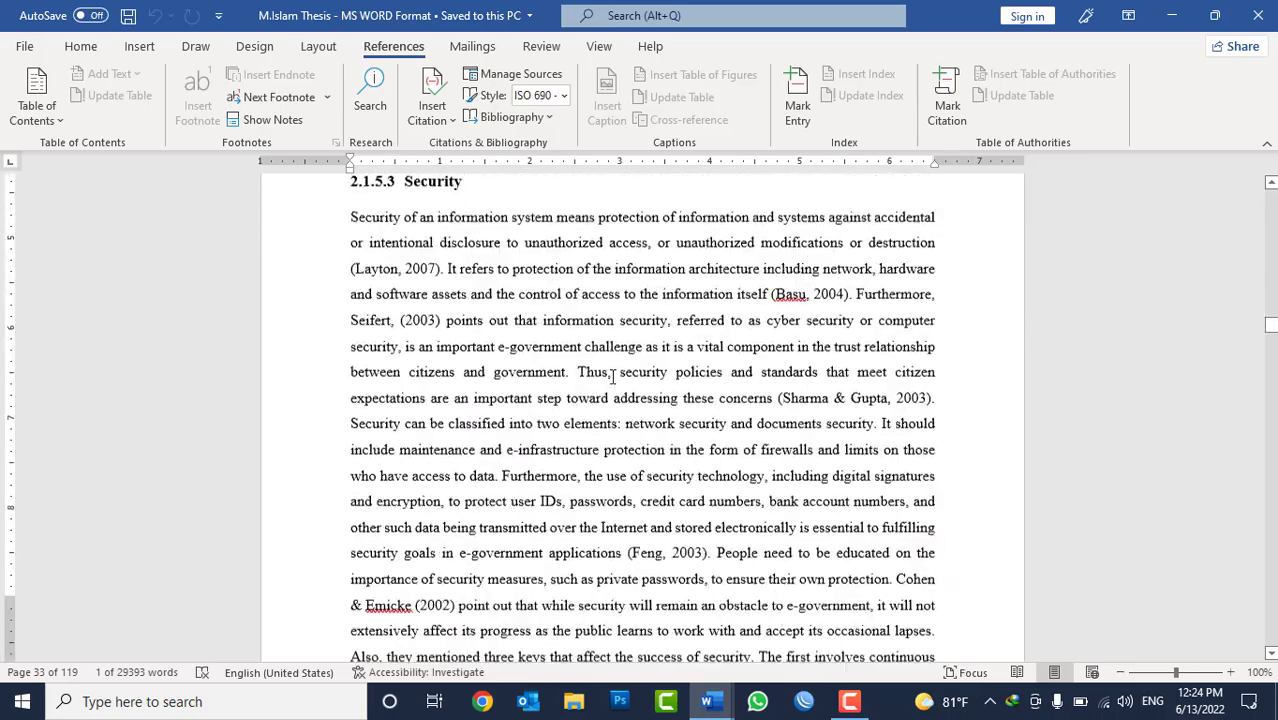
pyautogui.scroll(-20, 617, 388)
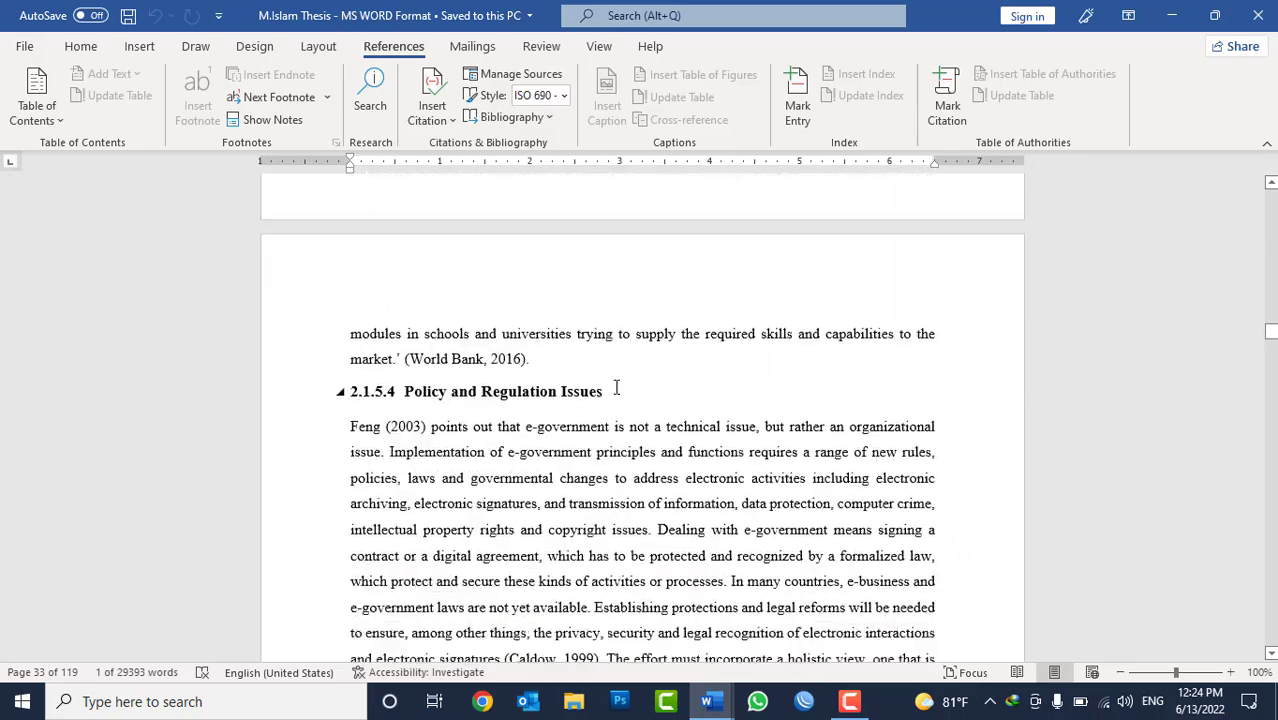
pyautogui.scroll(-12, 617, 394)
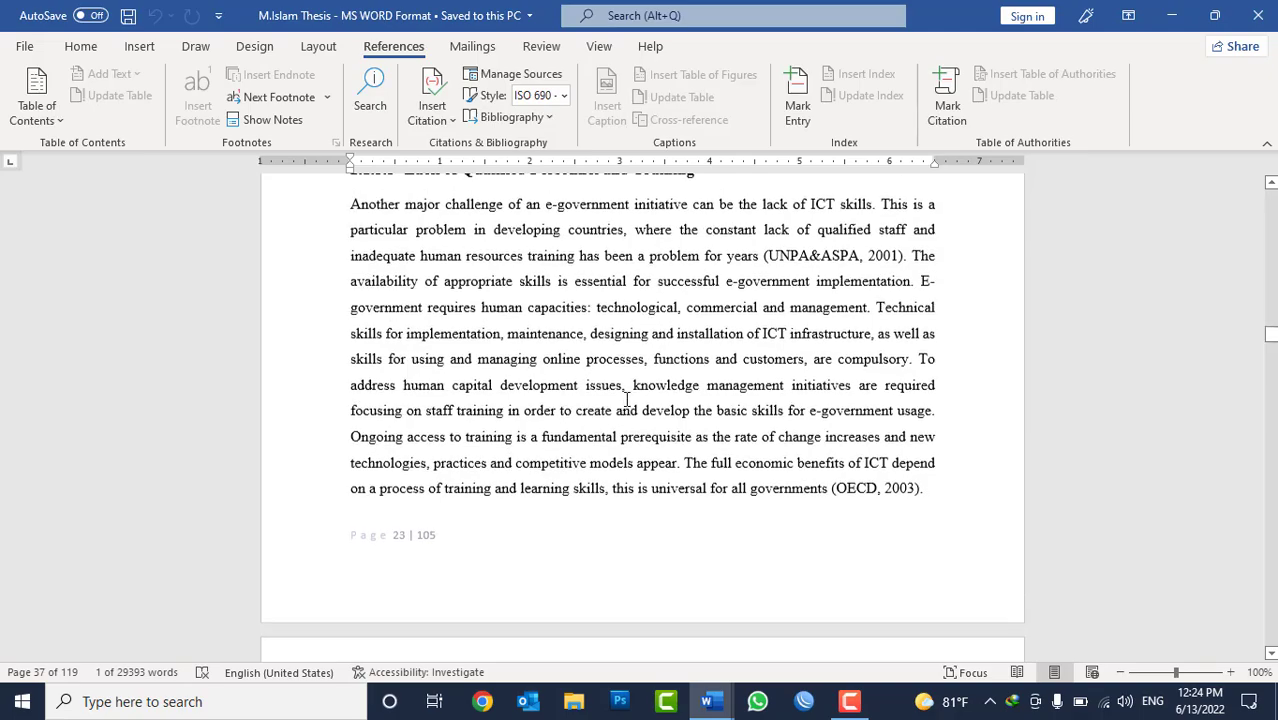
pyautogui.scroll(-15, 628, 428)
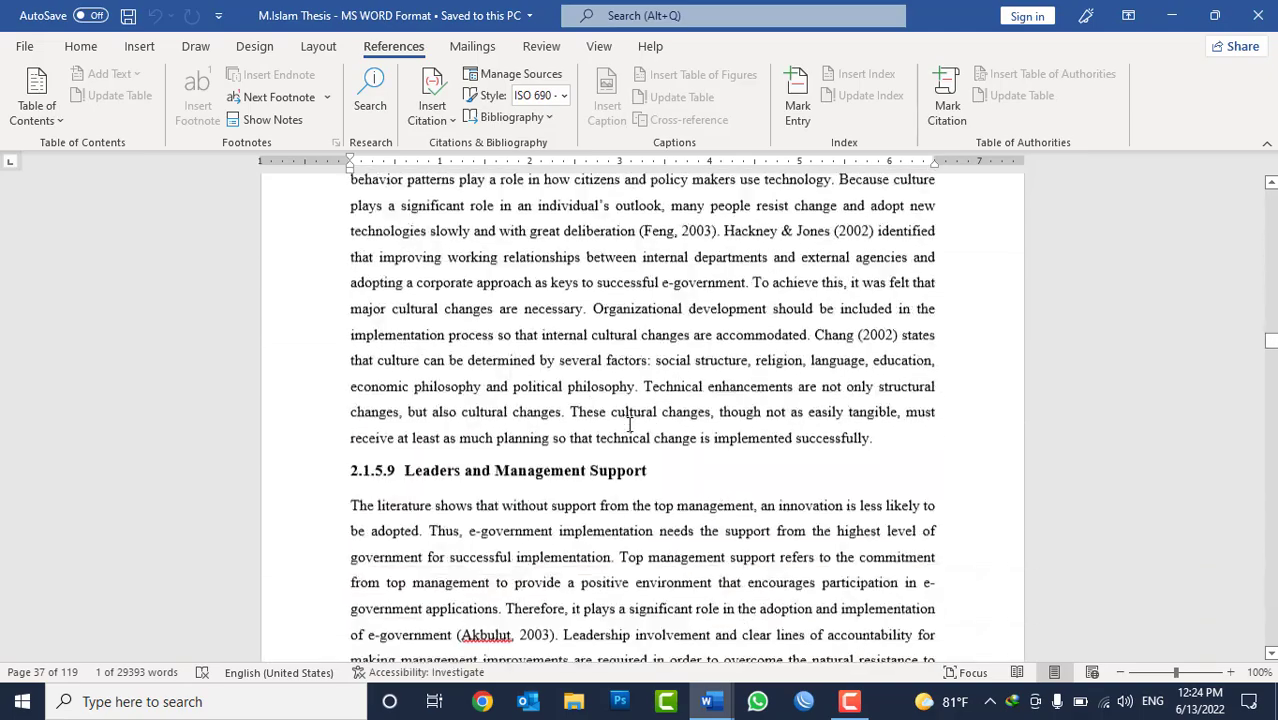
pyautogui.scroll(-15, 632, 425)
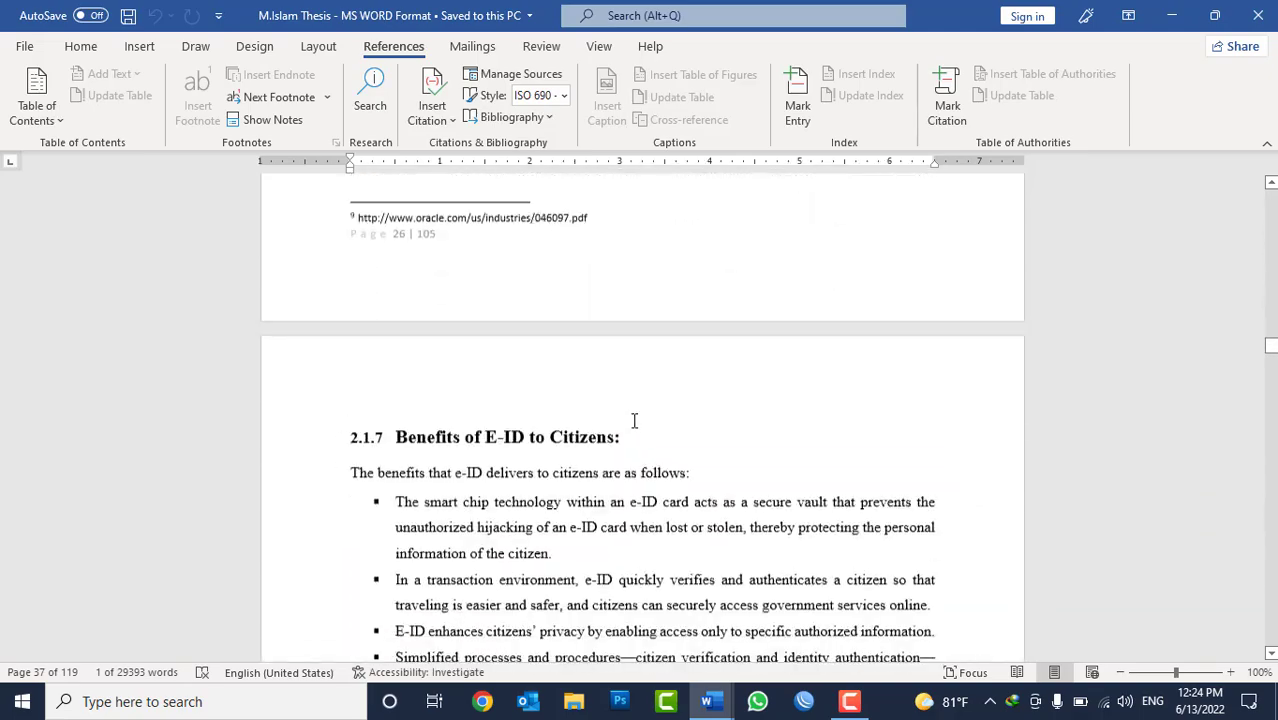
pyautogui.scroll(6, 632, 424)
pyautogui.scroll(1, 592, 464)
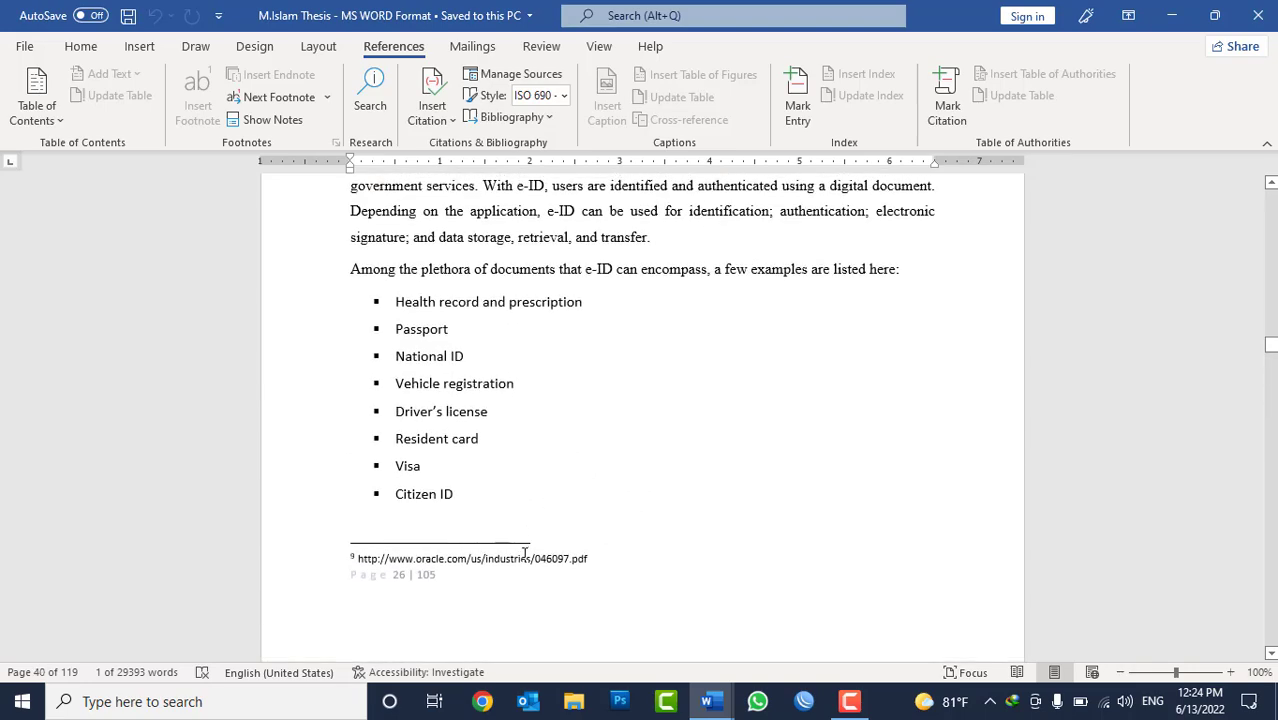
pyautogui.click(525, 554)
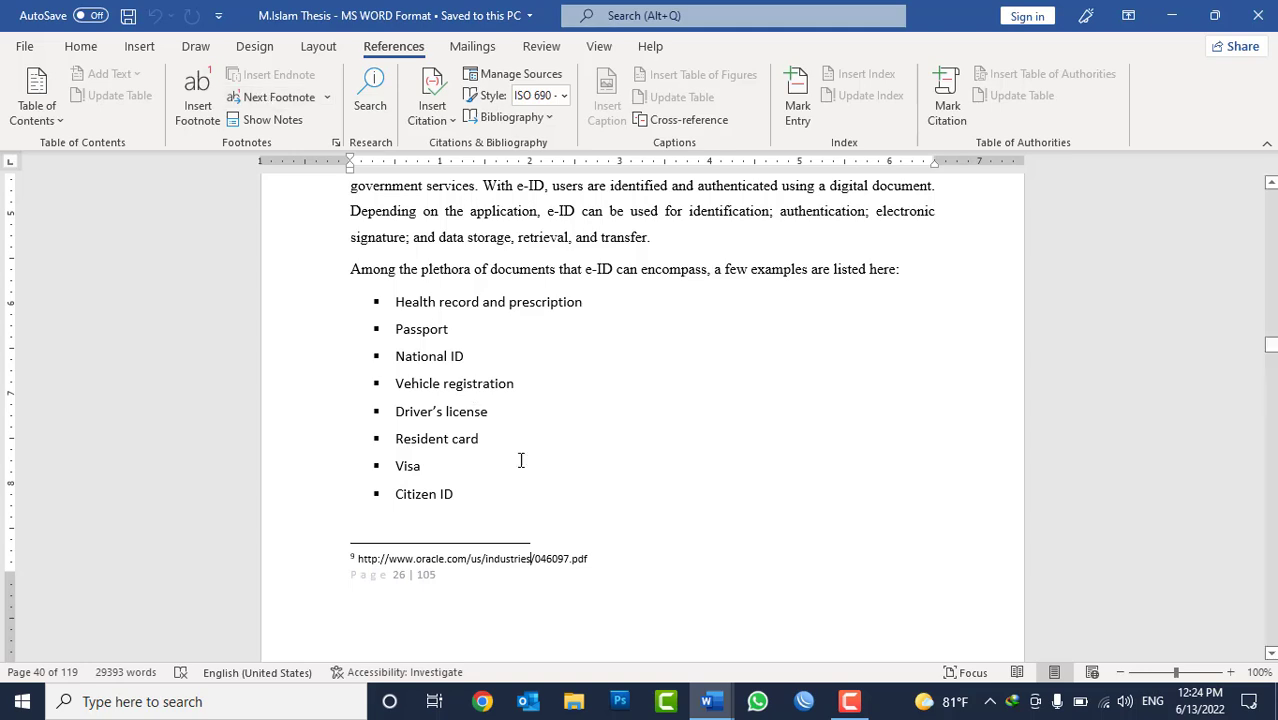
# Switch back to the sample document Document2 with the table of contents.
pyautogui.click(718, 705)
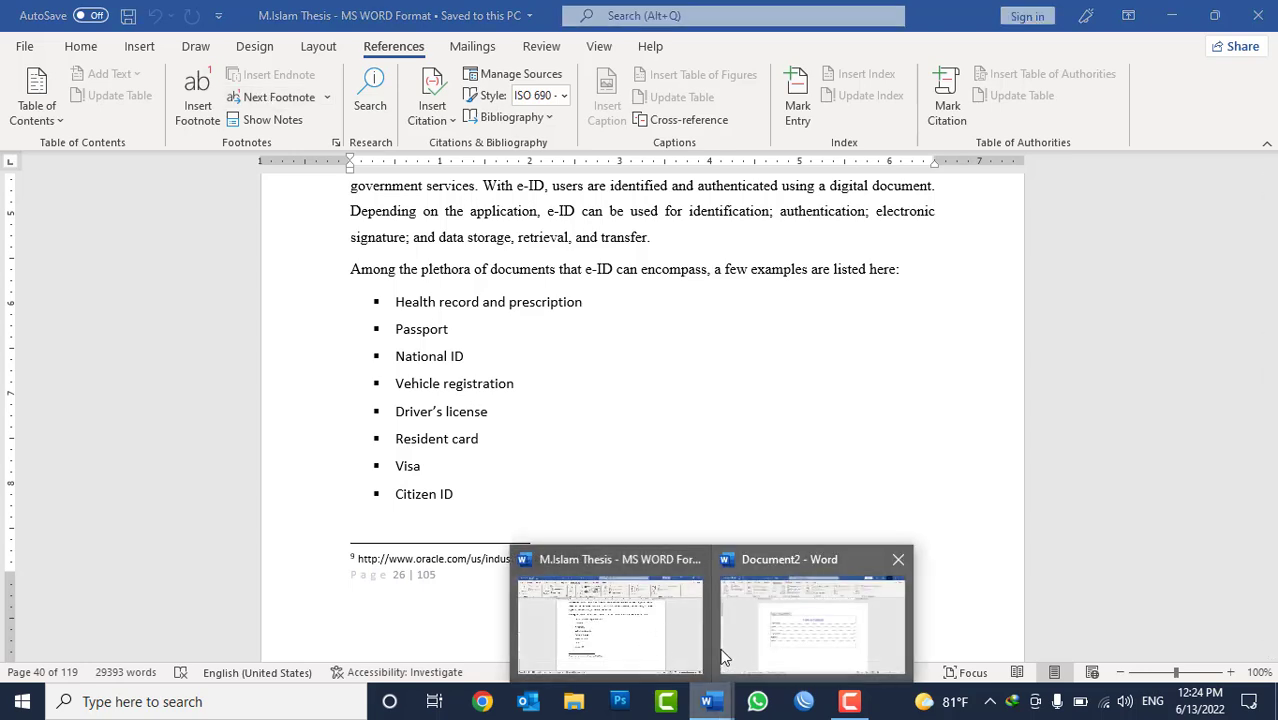
pyautogui.click(645, 568)
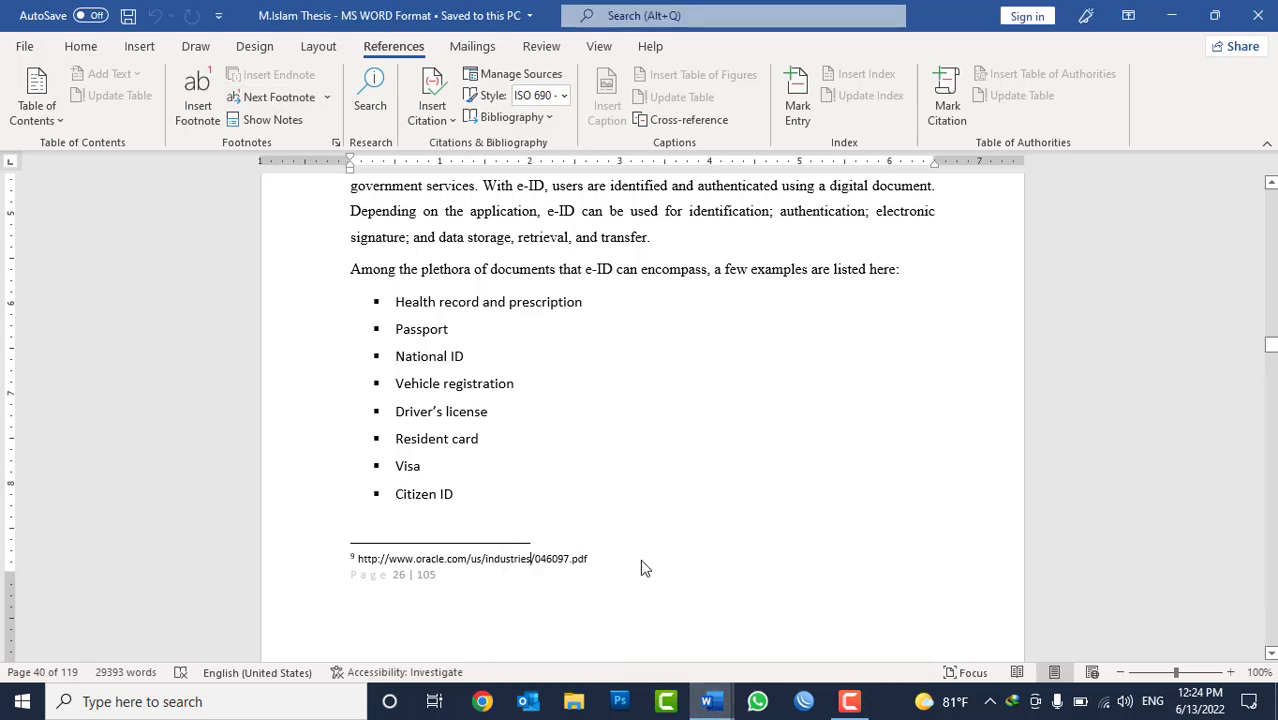
pyautogui.click(707, 701)
pyautogui.click(786, 664)
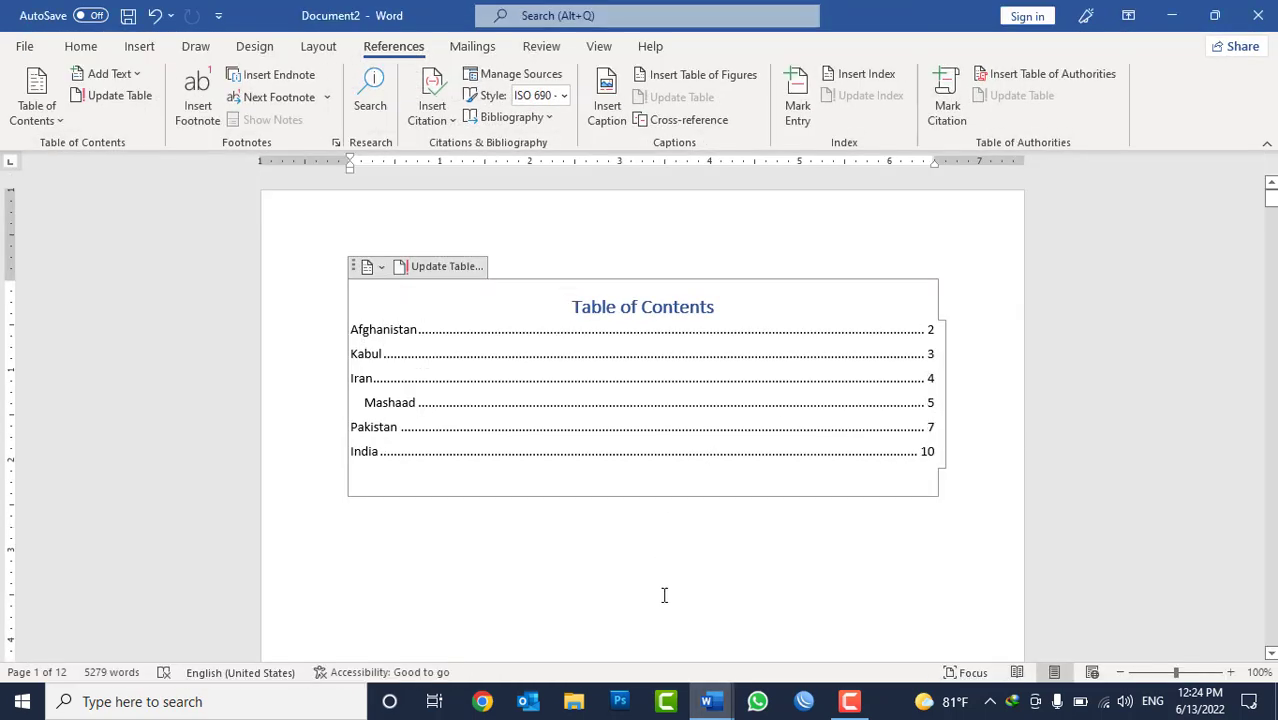
pyautogui.click(736, 525)
# Add the bold line "What is Computer?" after the first paragraph under the Afghanistan heading, with an empty paragraph below it.
pyautogui.scroll(-8, 750, 520)
pyautogui.scroll(-8, 765, 516)
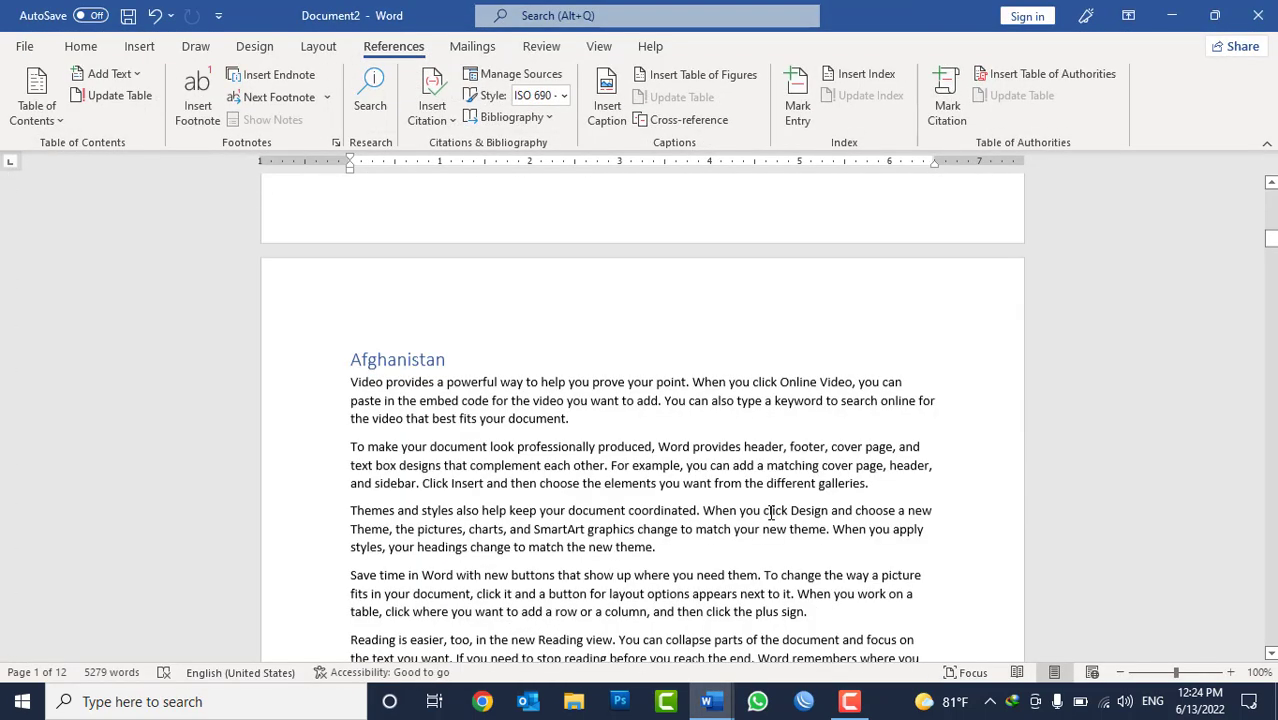
pyautogui.click(583, 277)
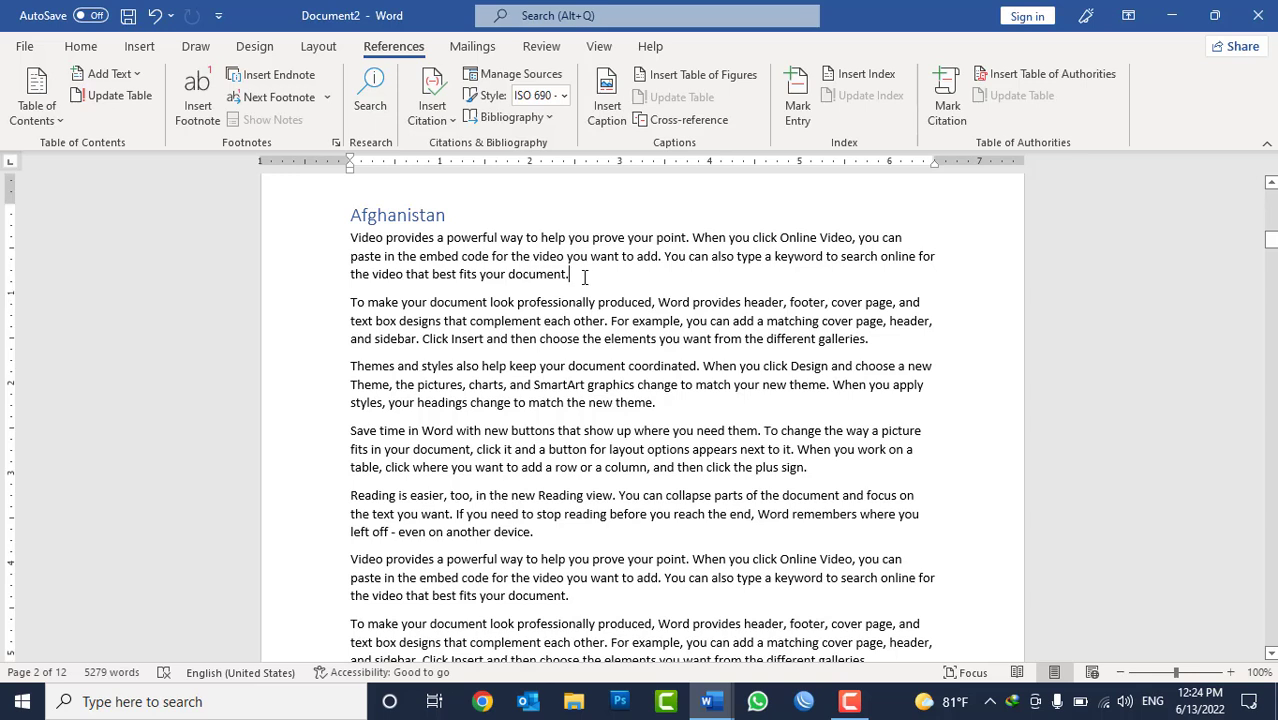
pyautogui.press('Return')
pyautogui.write('What is')
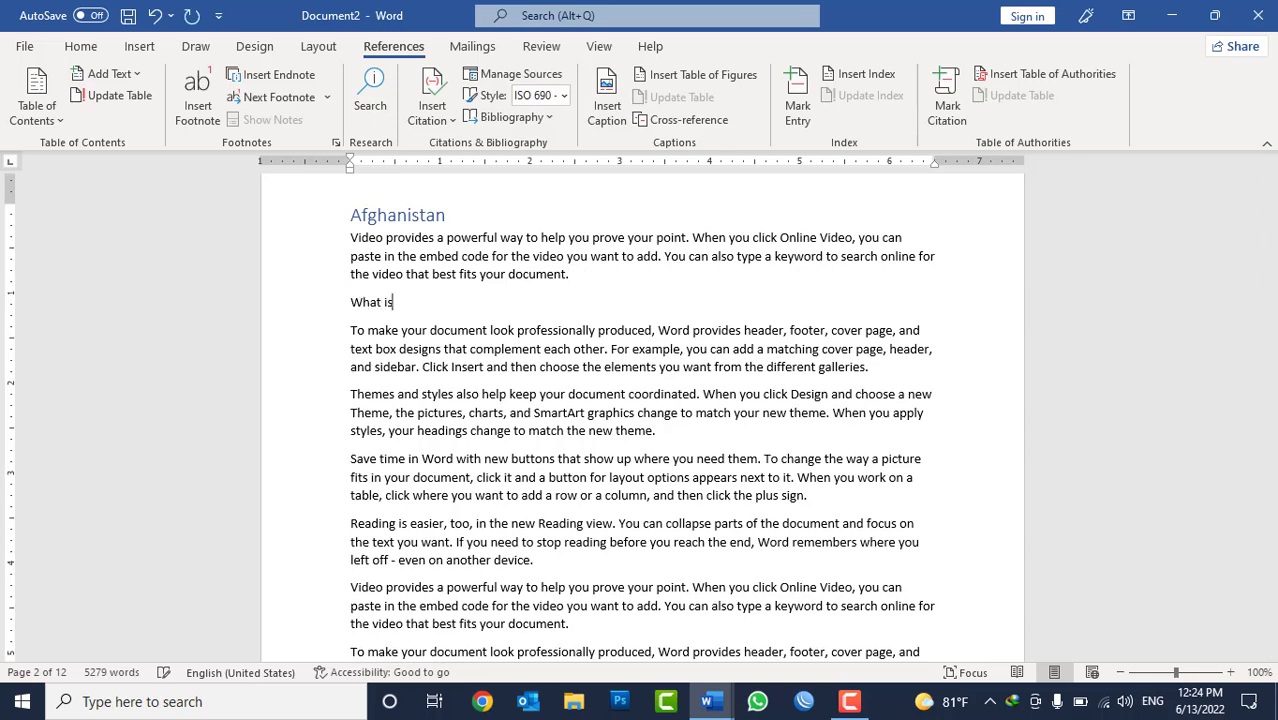
pyautogui.write(' Computer?')
pyautogui.press('Return')
pyautogui.tripleClick(443, 303)
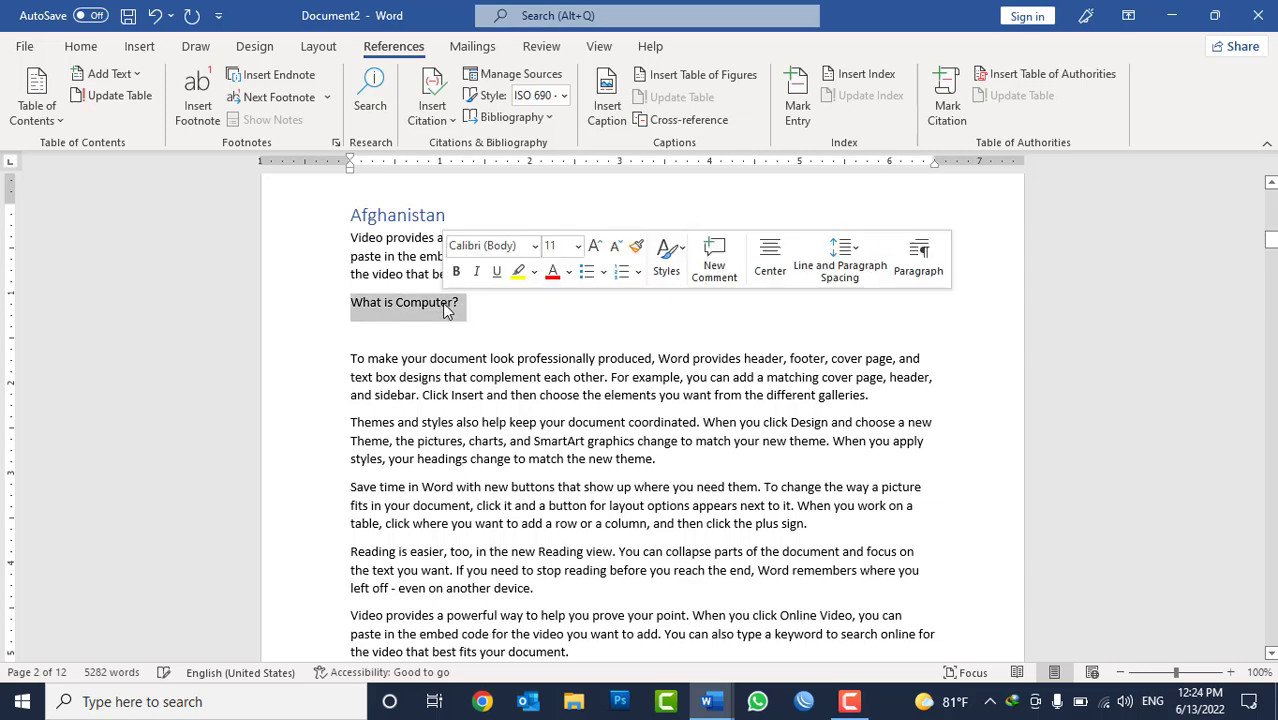
pyautogui.hotkey('ctrl', 'b')
pyautogui.press('Down')
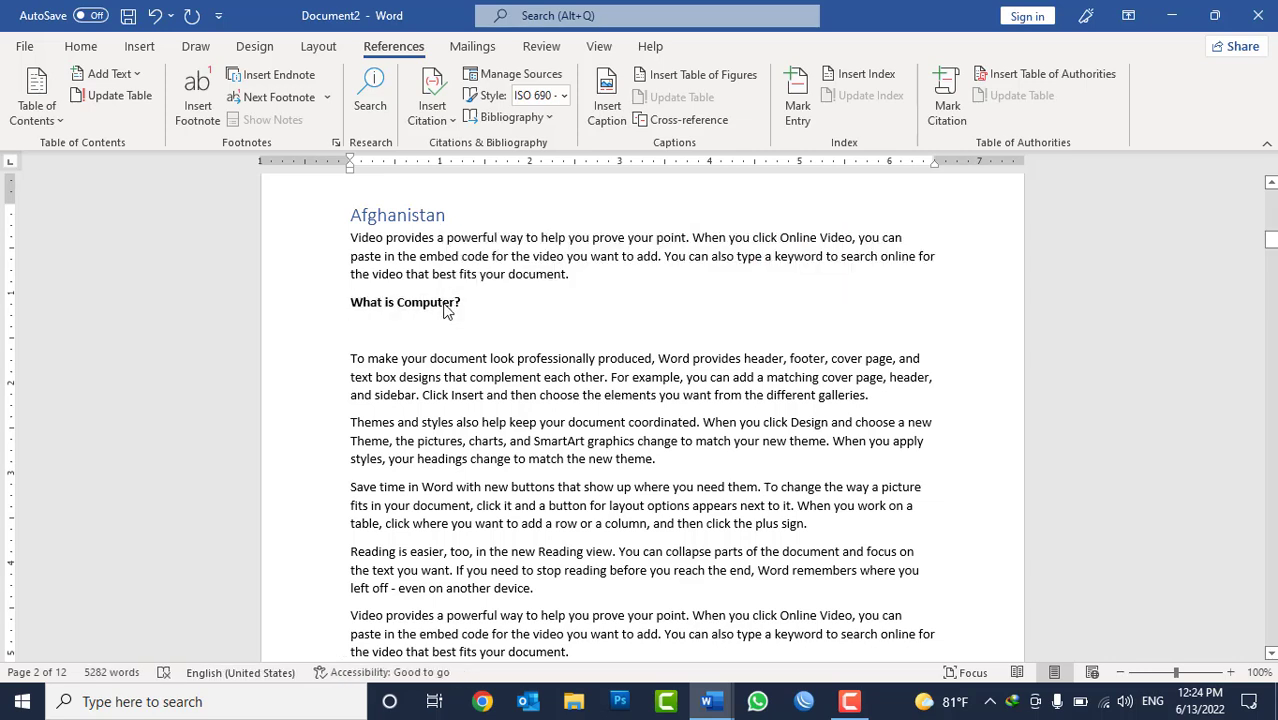
# Begin the definition below the bold question with "Computer is an electronice device or machine which accept user data in the form input,".
pyautogui.write('computer is ')
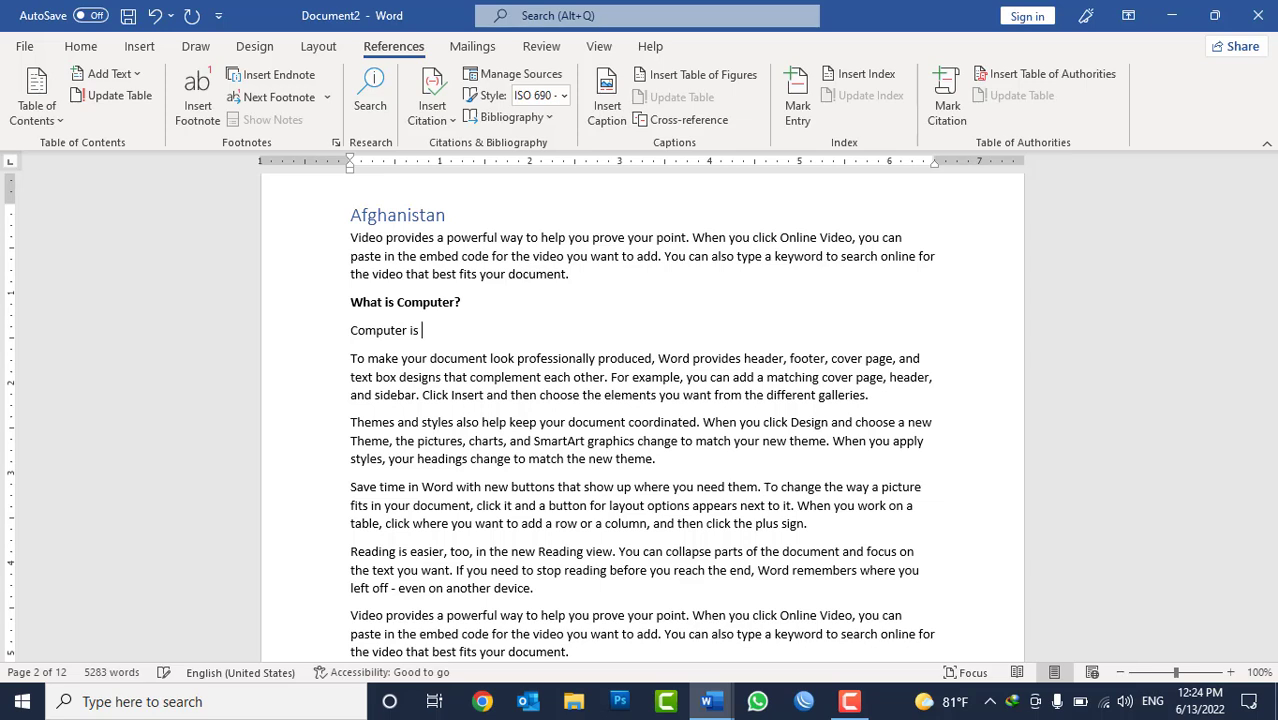
pyautogui.write('an electronice dev')
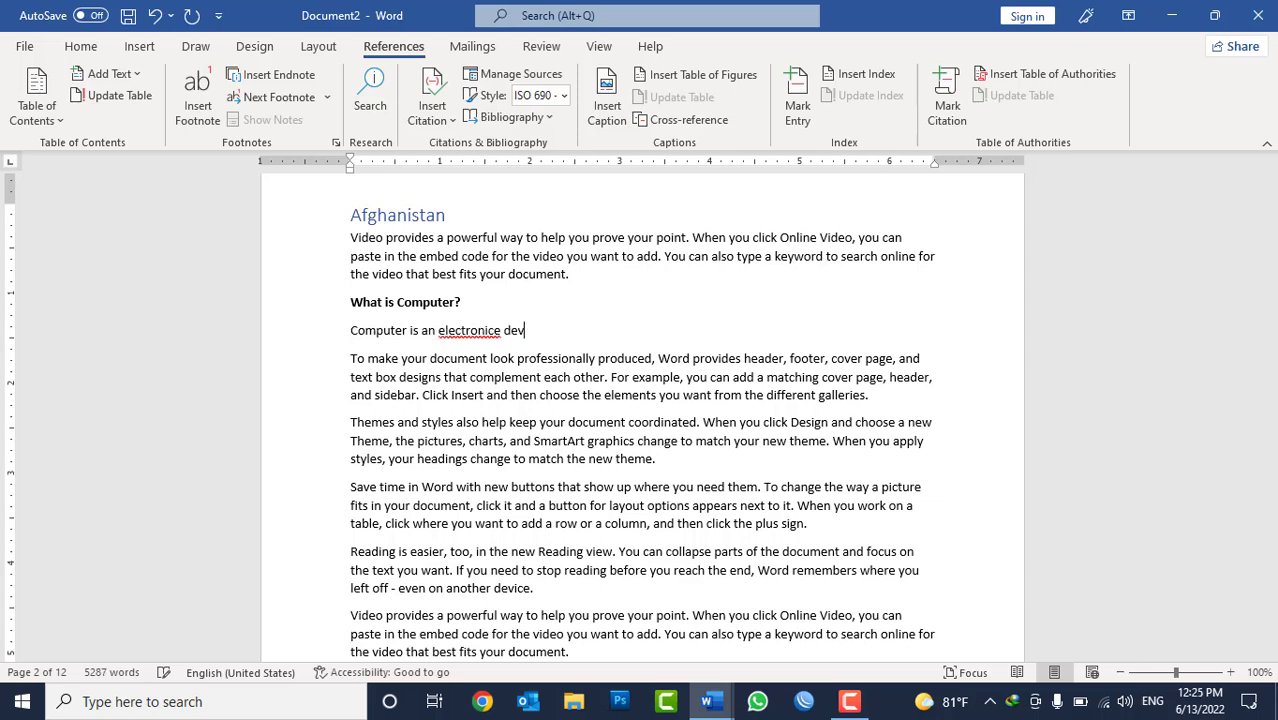
pyautogui.write('ice or machni')
pyautogui.press('BackSpace')
pyautogui.press('BackSpace')
pyautogui.write('ine which accept ')
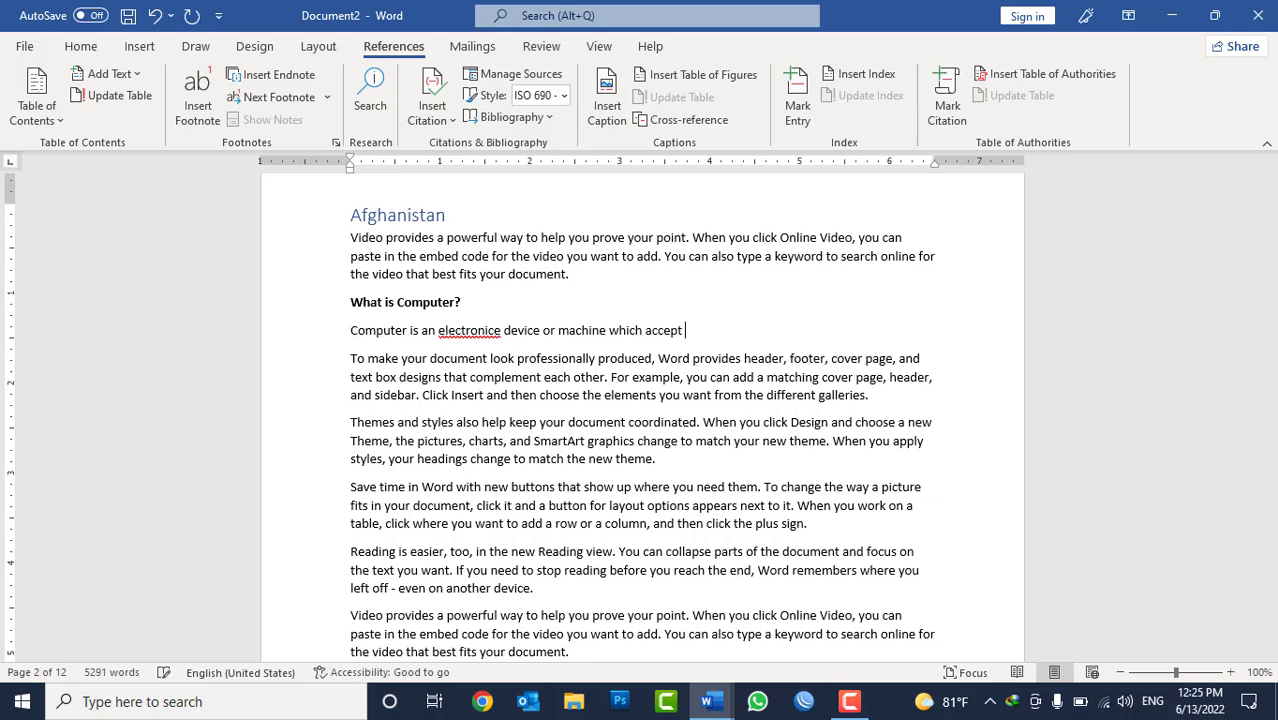
pyautogui.write('user data in the form inpu')
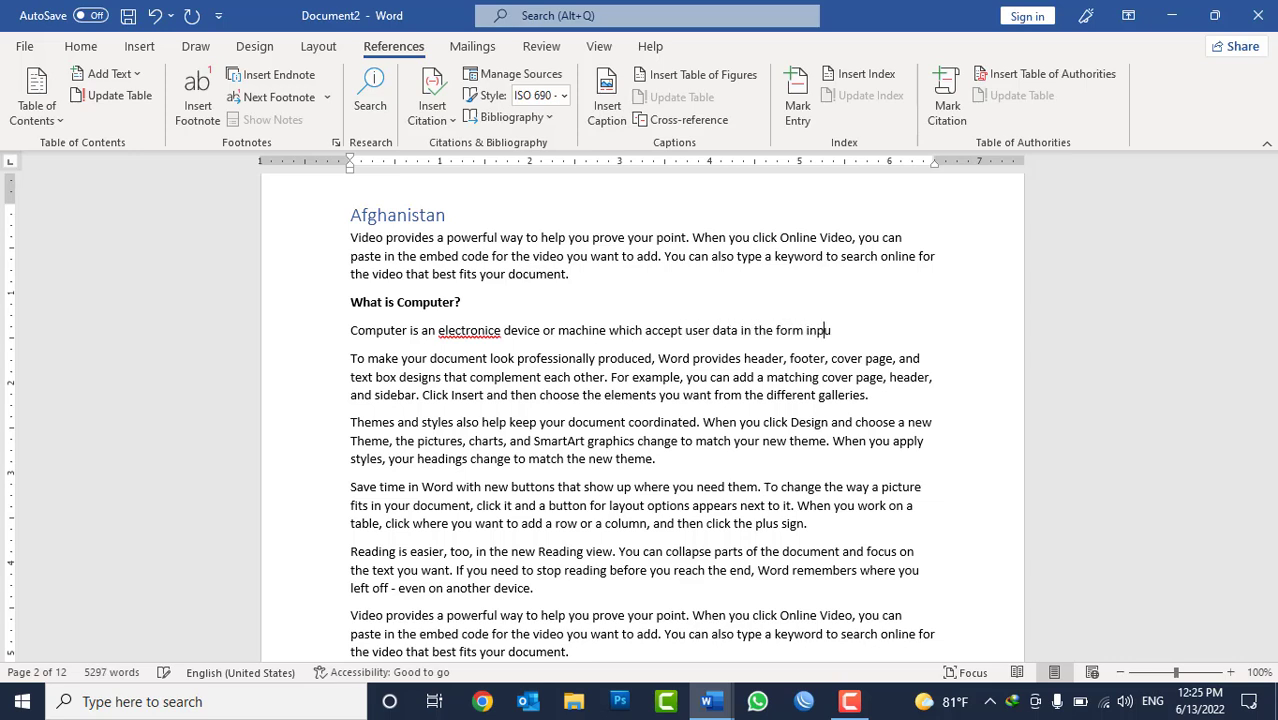
pyautogui.write('t ')
pyautogui.write(' process that data ')
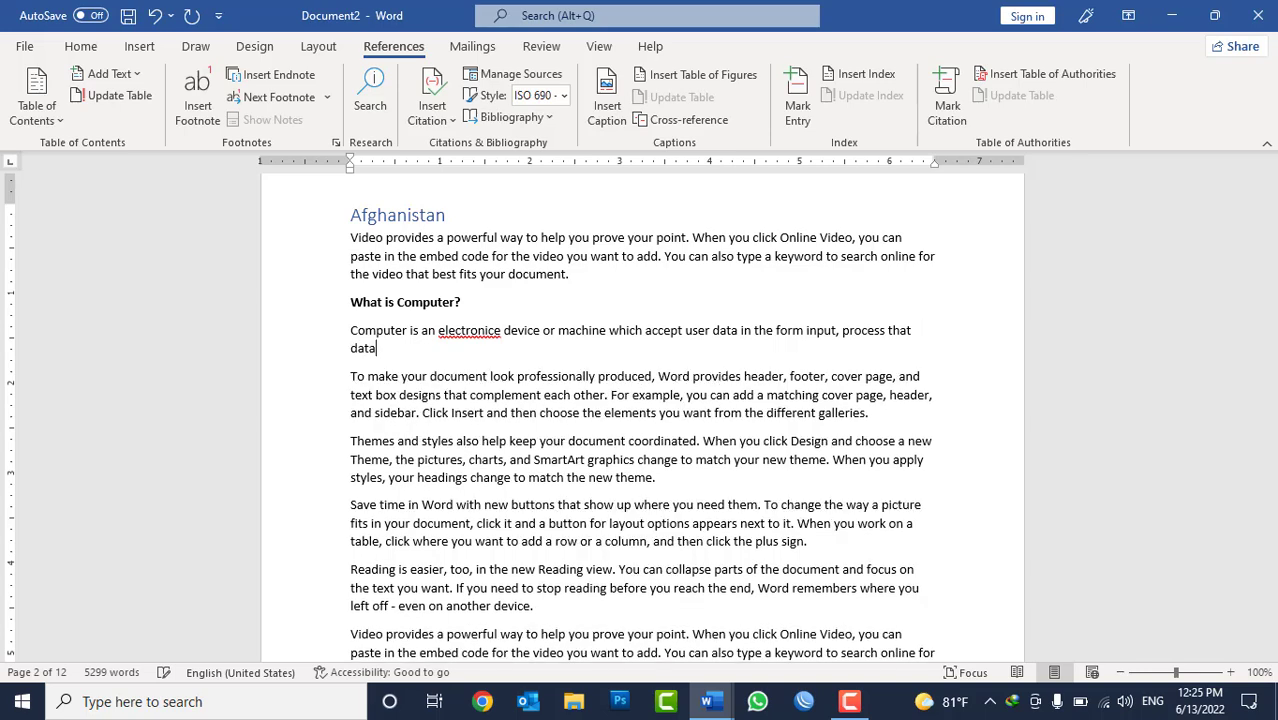
pyautogui.write('and give use')
pyautogui.write(' result in')
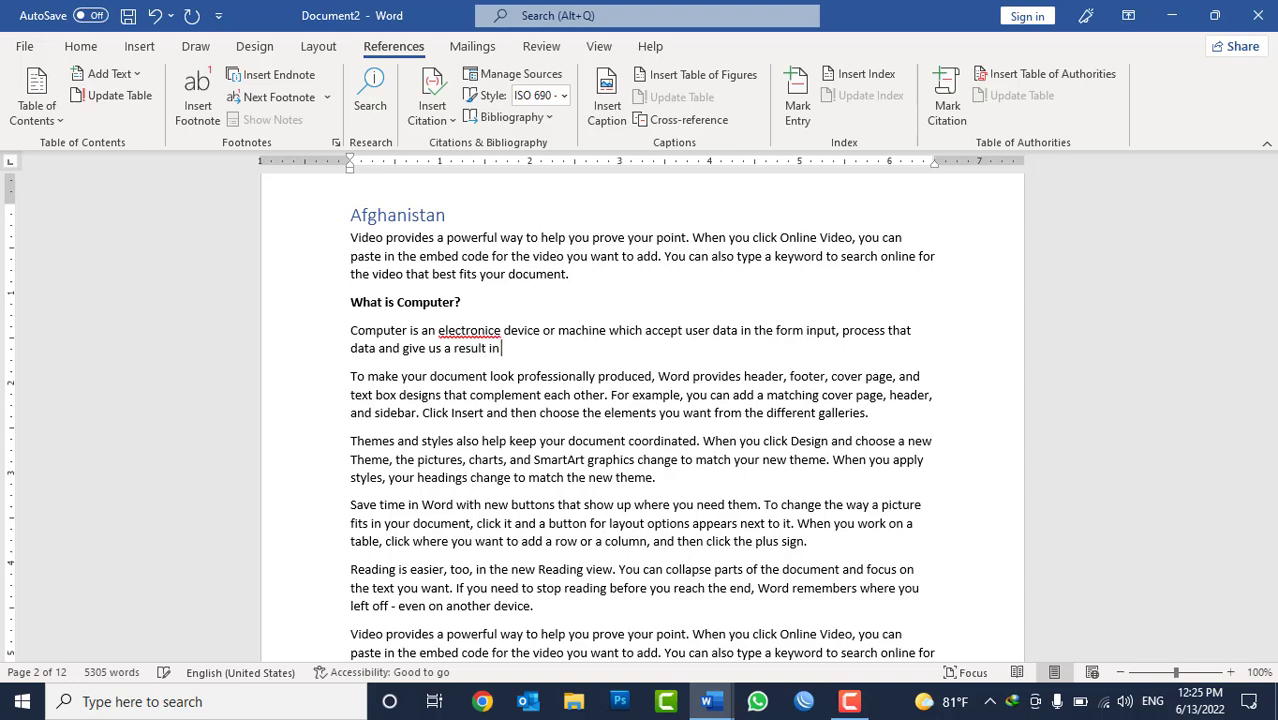
pyautogui.write(' the form of output.')
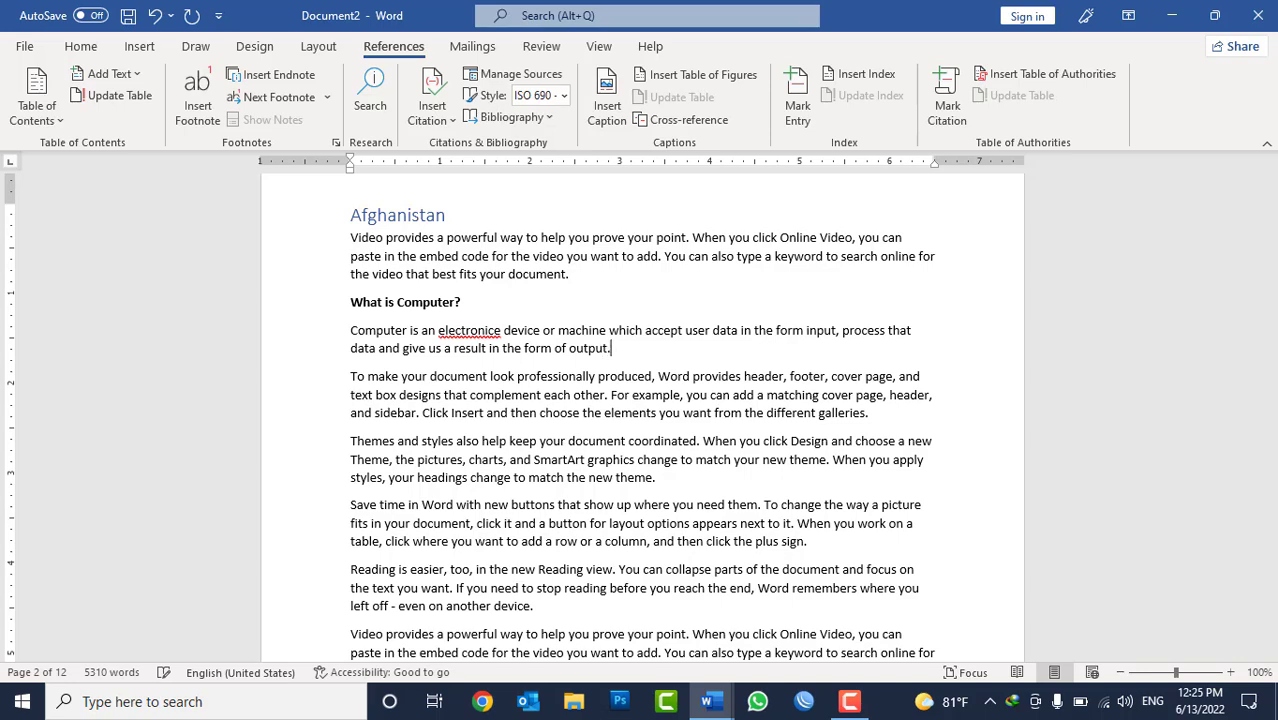
# Correct the misspelled word "electronice" in the definition to the suggested spelling "electronic".
pyautogui.rightClick(461, 326)
pyautogui.click(463, 340)
pyautogui.rightClick(465, 340)
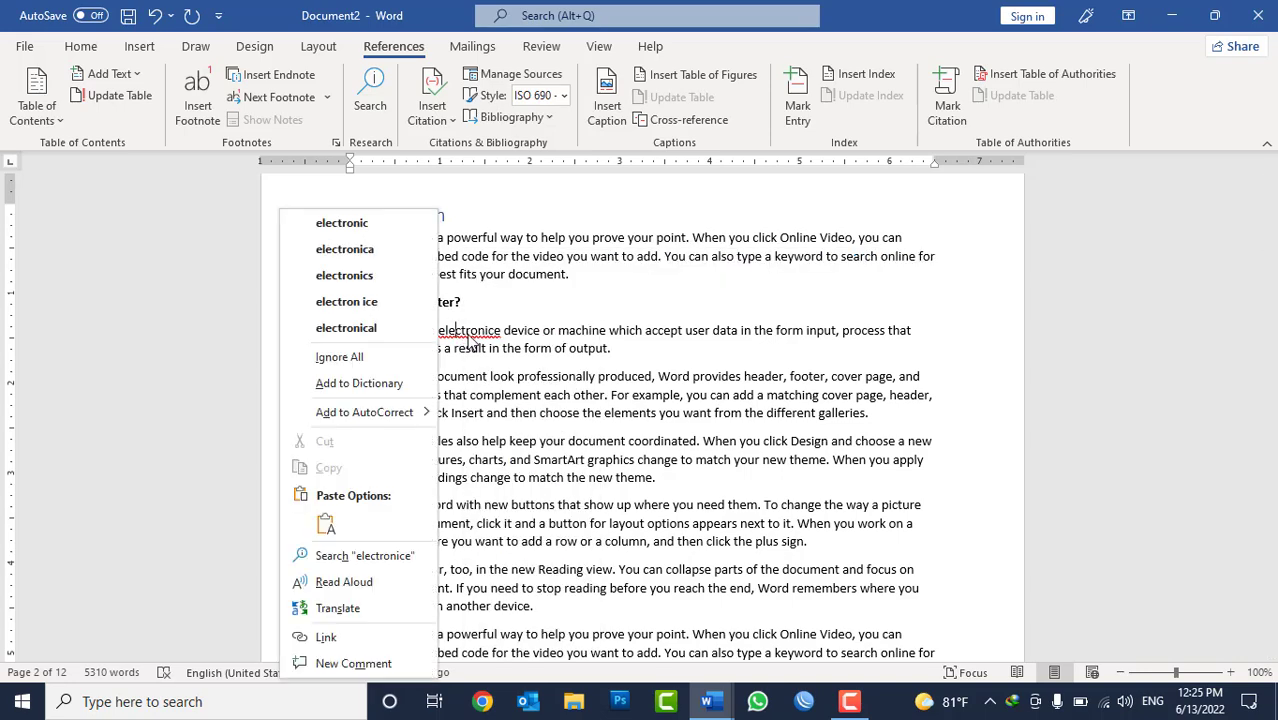
pyautogui.click(378, 218)
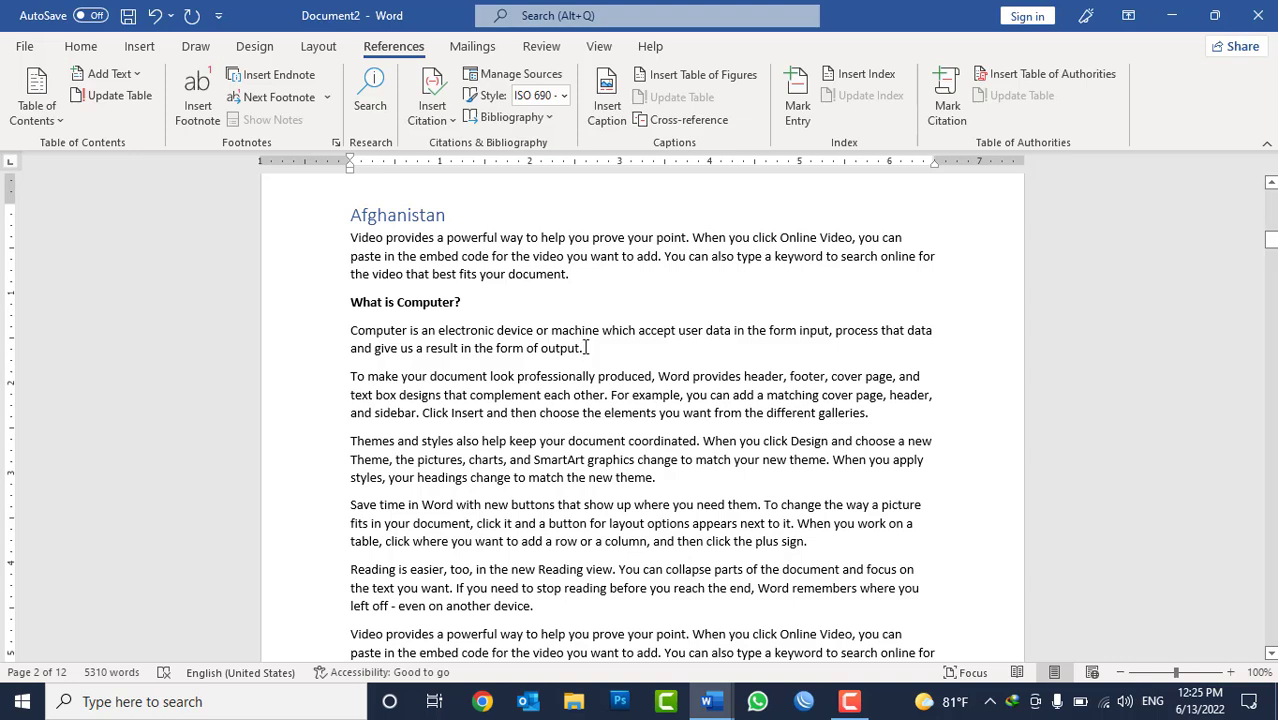
# Insert a footnote after the word "output" at the end of the computer definition.
pyautogui.tripleClick(437, 304)
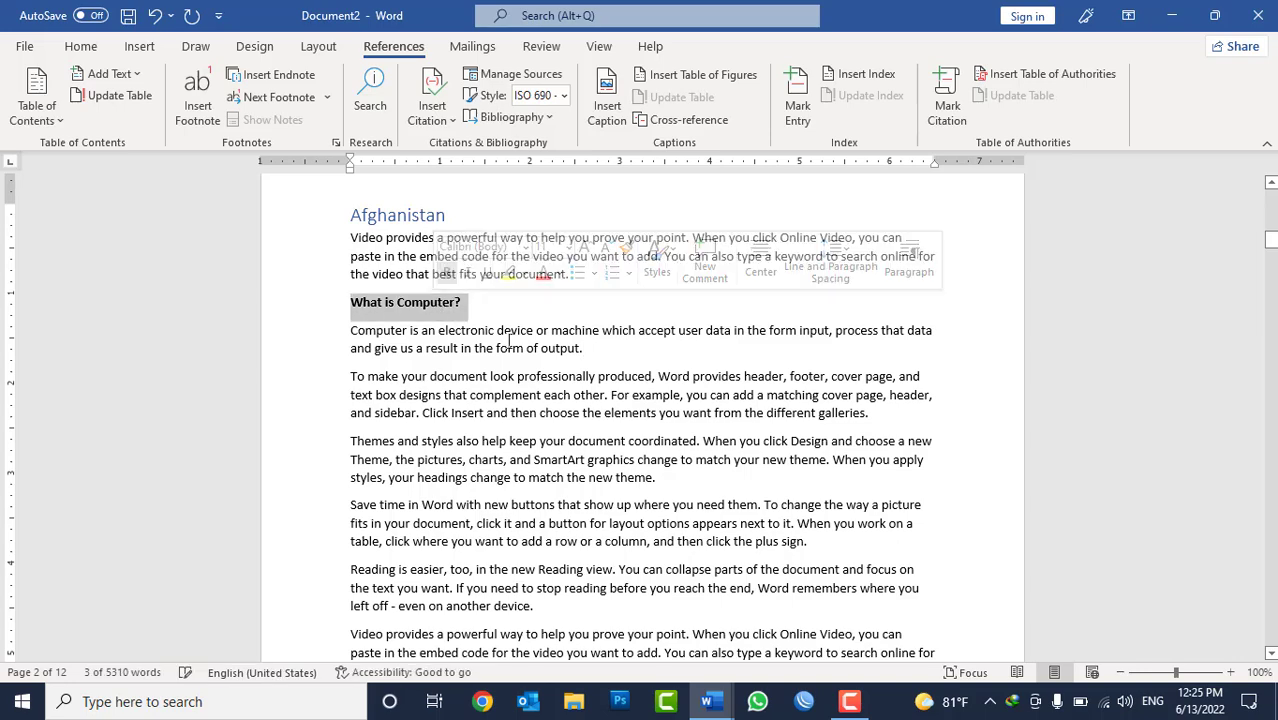
pyautogui.click(578, 347)
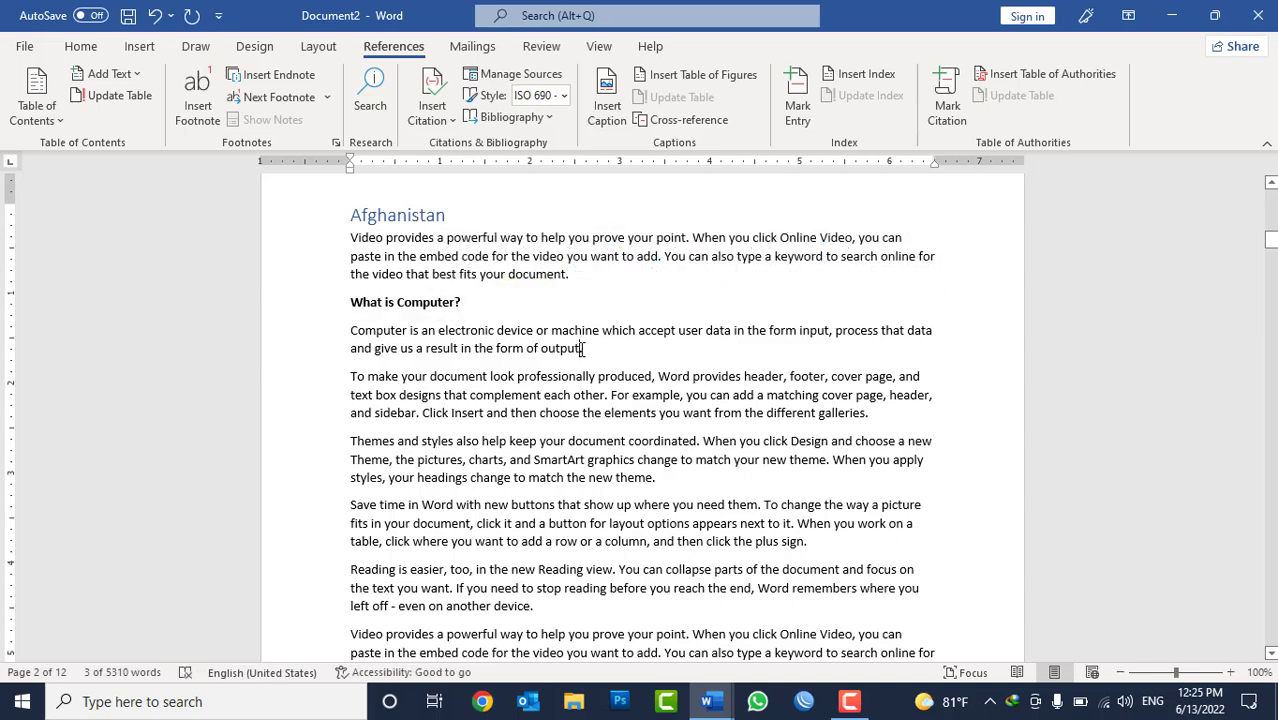
pyautogui.click(193, 122)
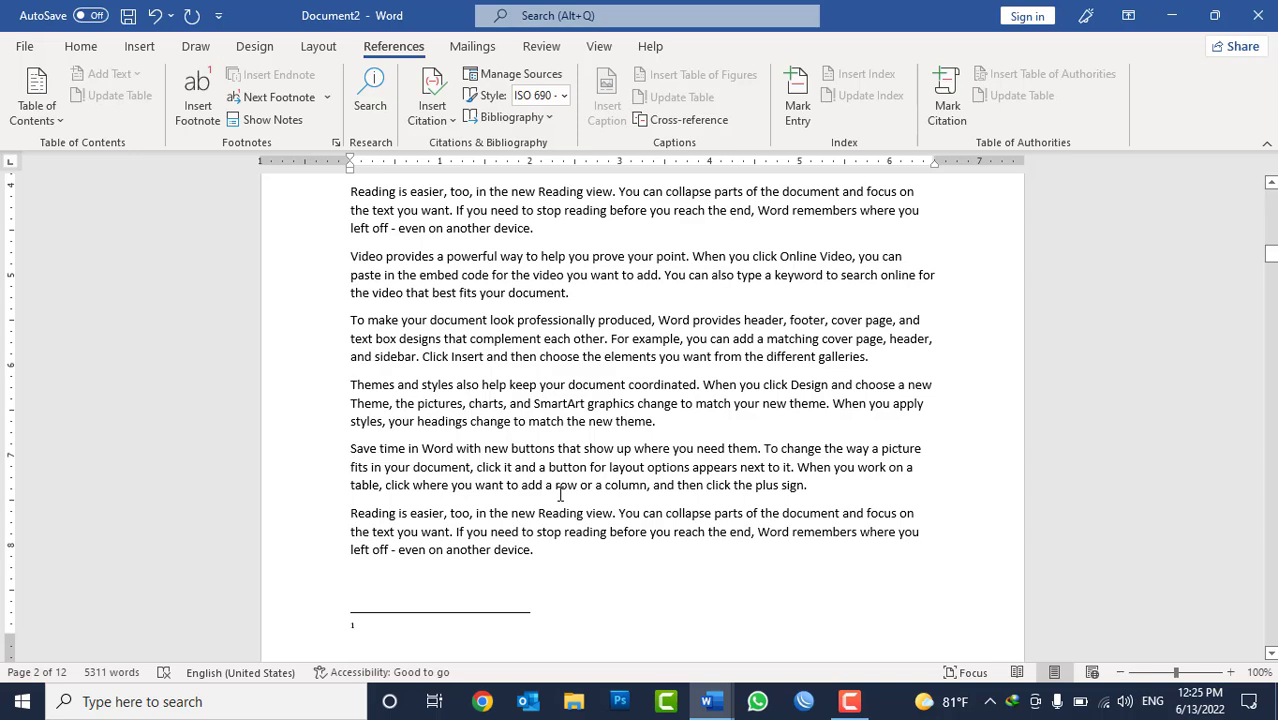
pyautogui.write('www')
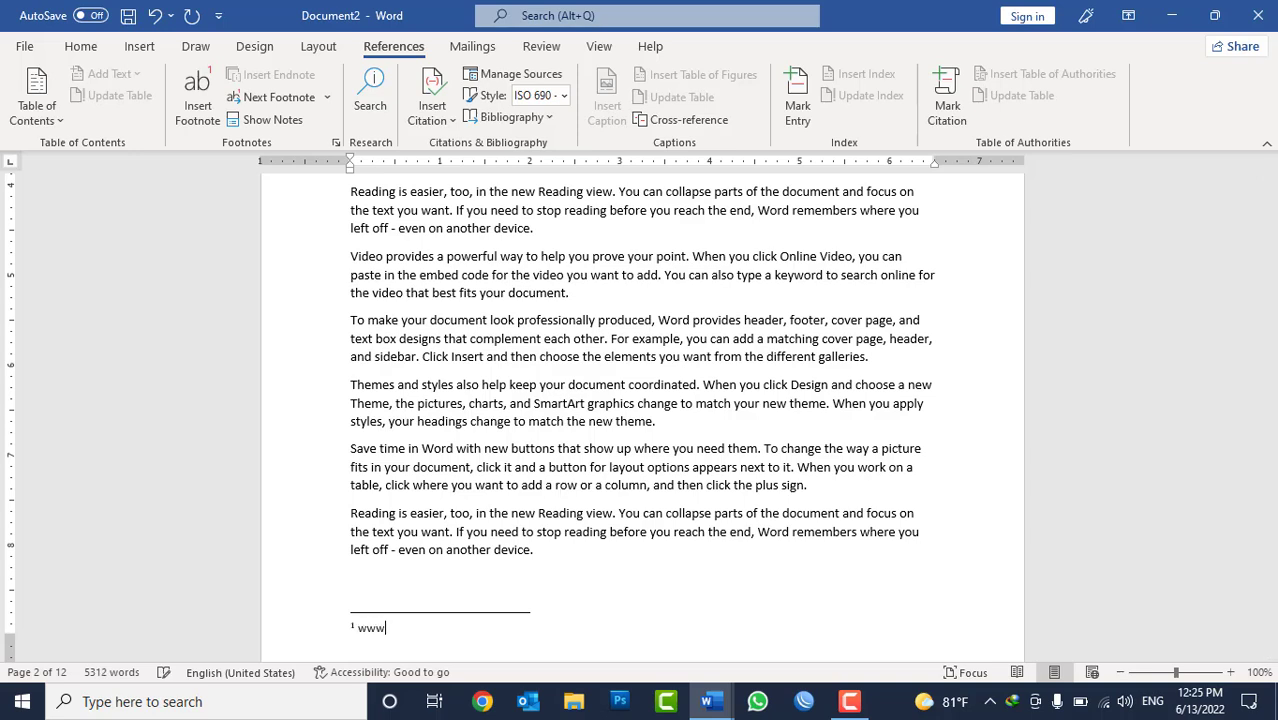
pyautogui.write('.tuto')
pyautogui.press('BackSpace')
pyautogui.press('BackSpace')
pyautogui.press('BackSpace')
pyautogui.write('rials')
pyautogui.press('BackSpace')
pyautogui.press('BackSpace')
pyautogui.press('BackSpace')
pyautogui.write('point.go')
pyautogui.press('BackSpace')
pyautogui.press('BackSpace')
pyautogui.write('com')
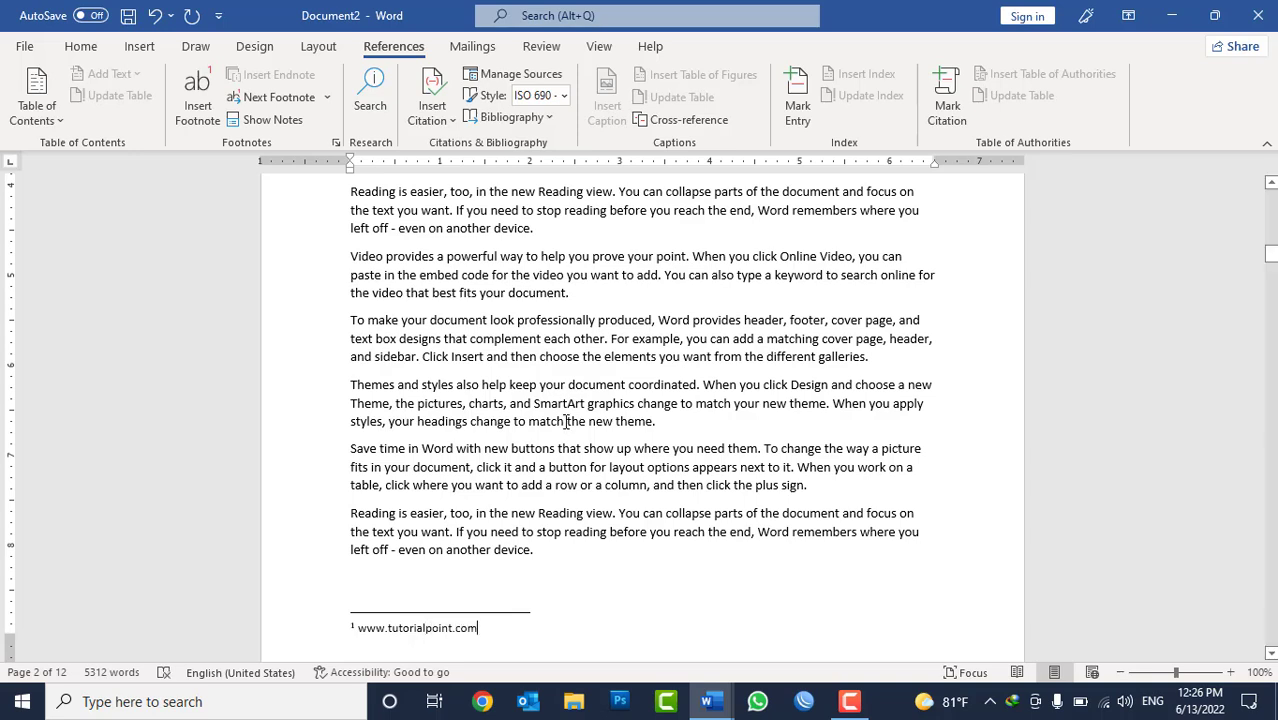
# Review the footnote reference mark in the computer definition together with its note at the foot of page 2.
pyautogui.click(567, 420)
pyautogui.scroll(10, 570, 414)
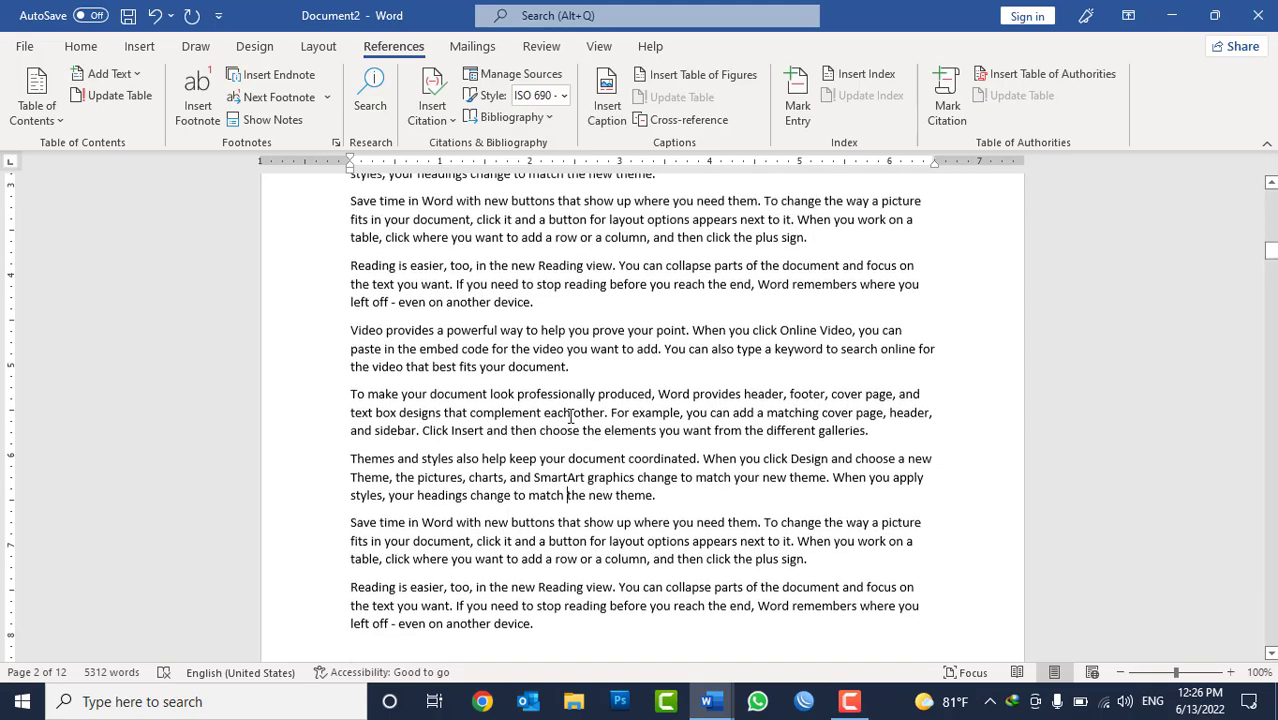
pyautogui.scroll(1, 557, 378)
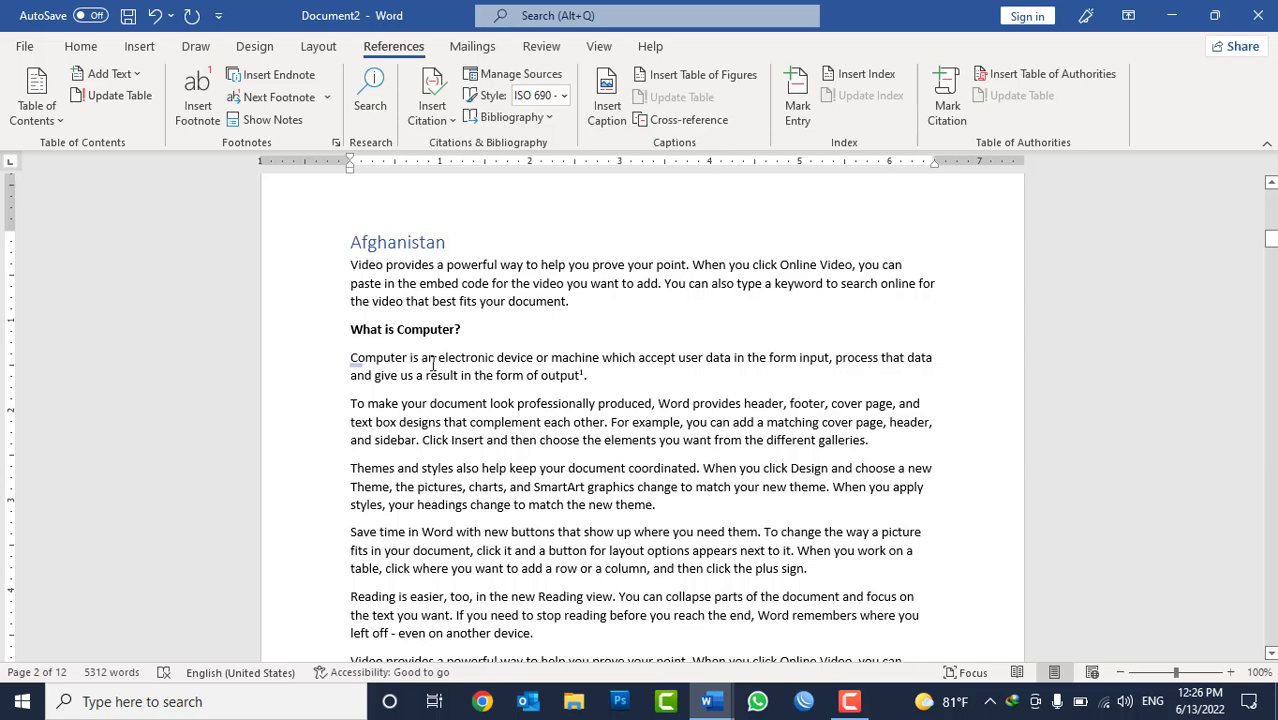
pyautogui.scroll(-8, 432, 365)
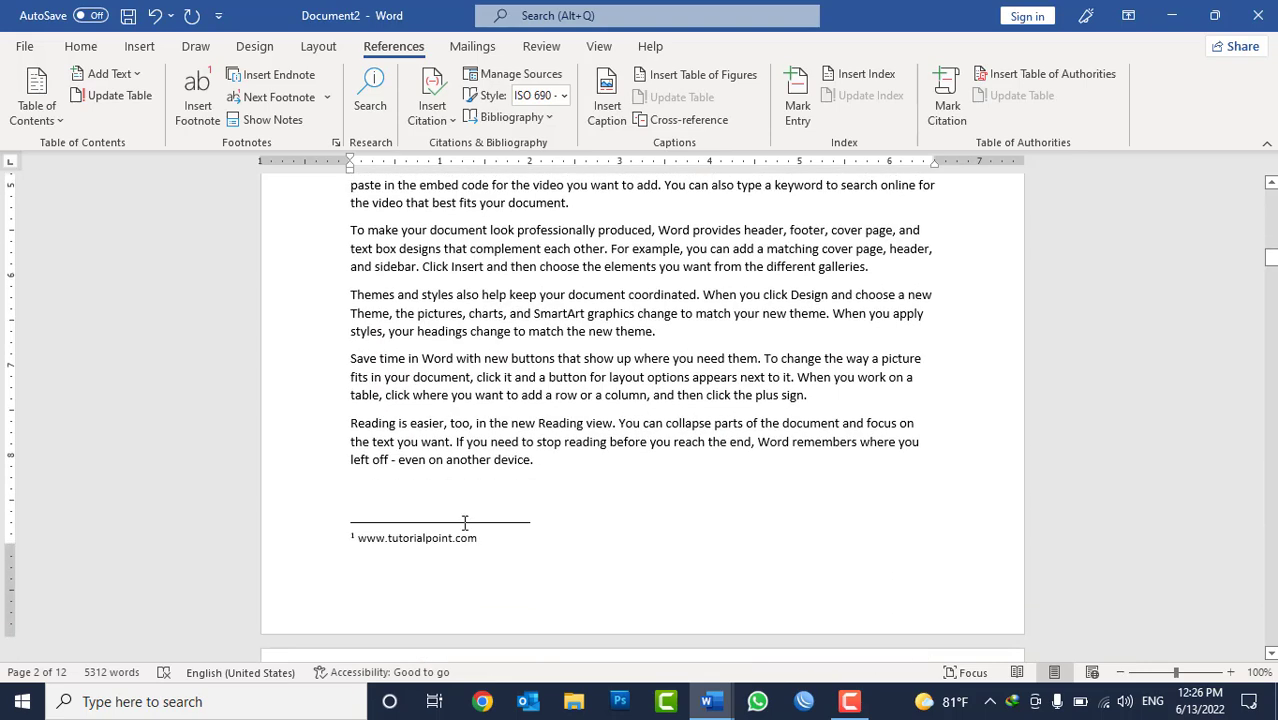
pyautogui.scroll(10, 464, 523)
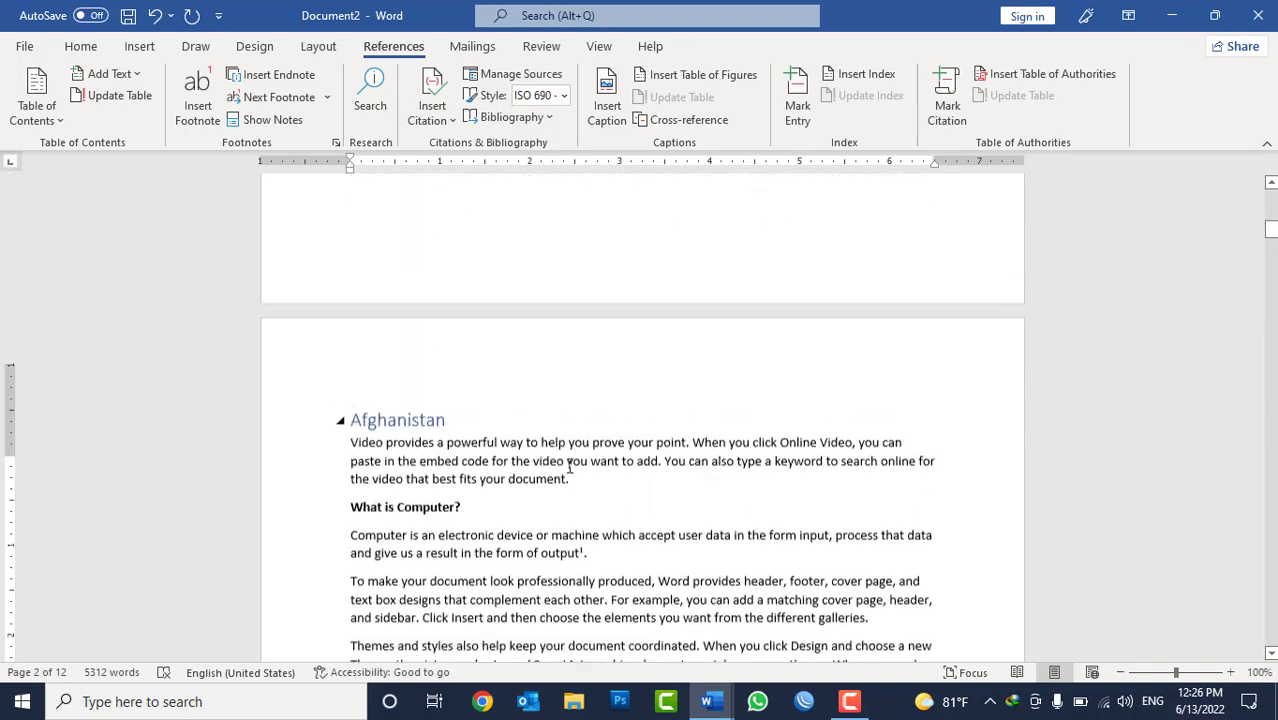
pyautogui.scroll(1, 569, 468)
pyautogui.moveTo(562, 597)
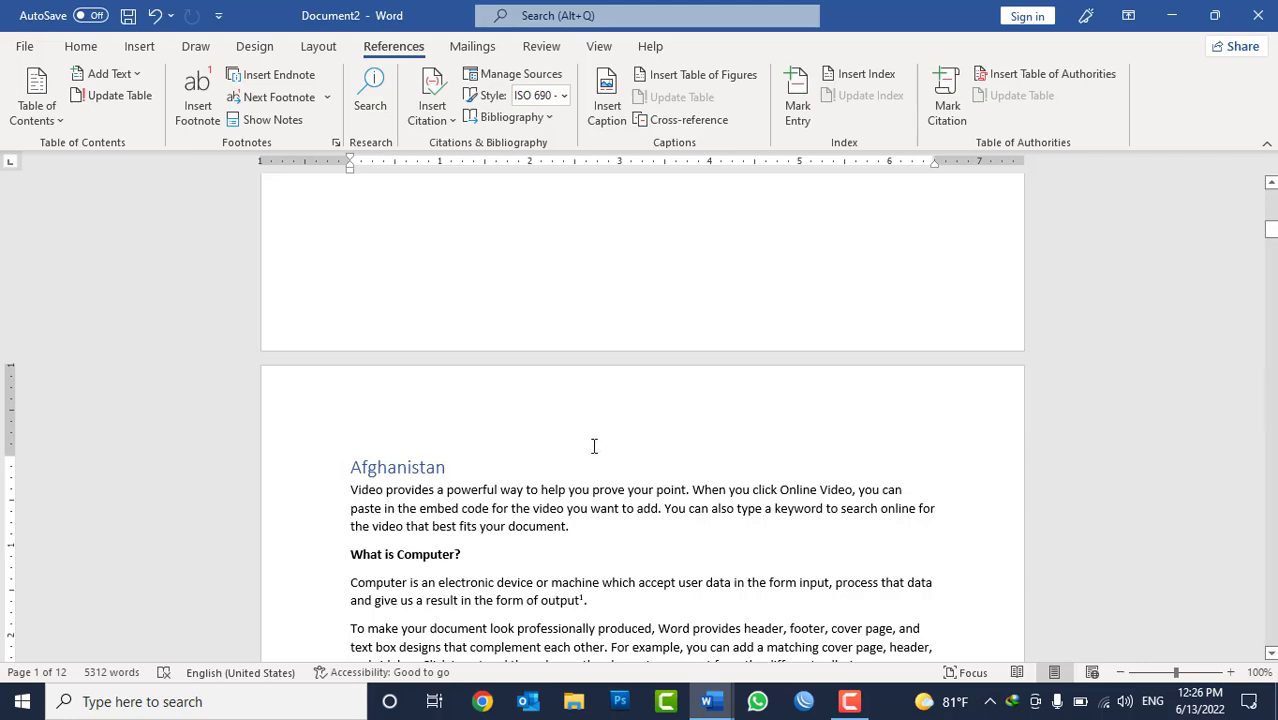
# Insert an endnote after the word "device" at the end of the document's last paragraph.
pyautogui.scroll(-15, 600, 450)
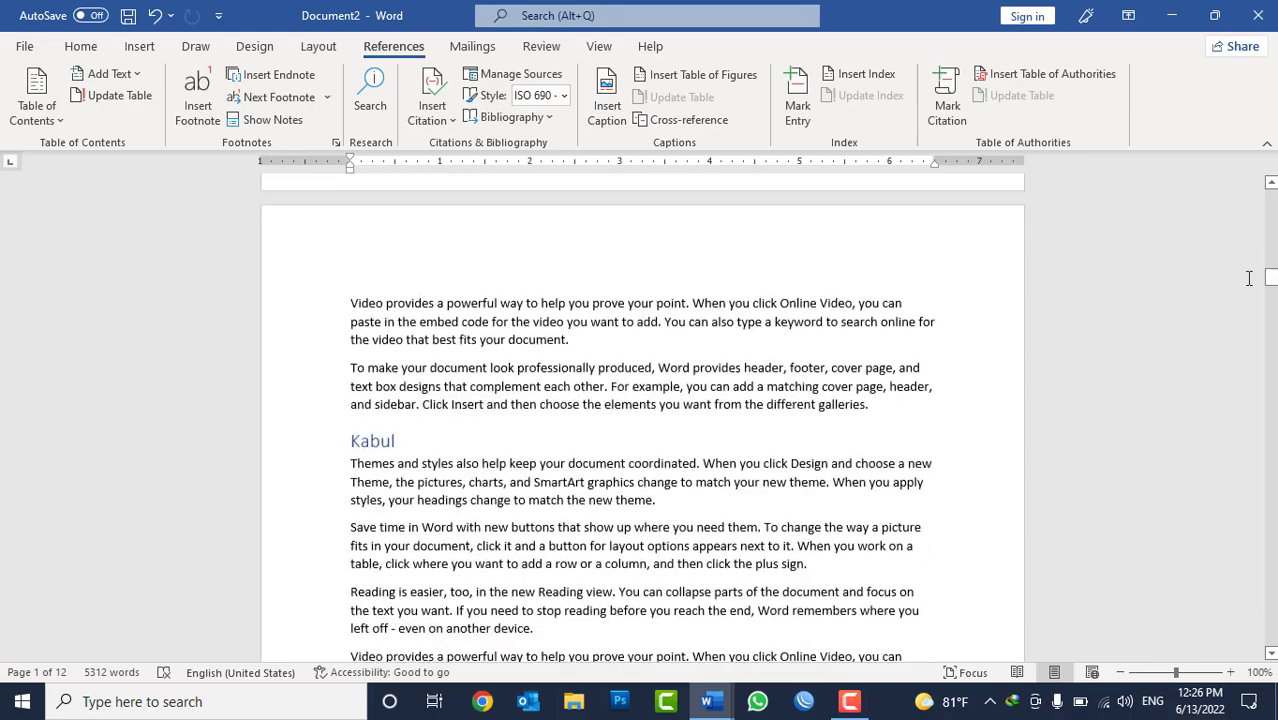
pyautogui.moveTo(1271, 278); pyautogui.dragTo(1242, 645)
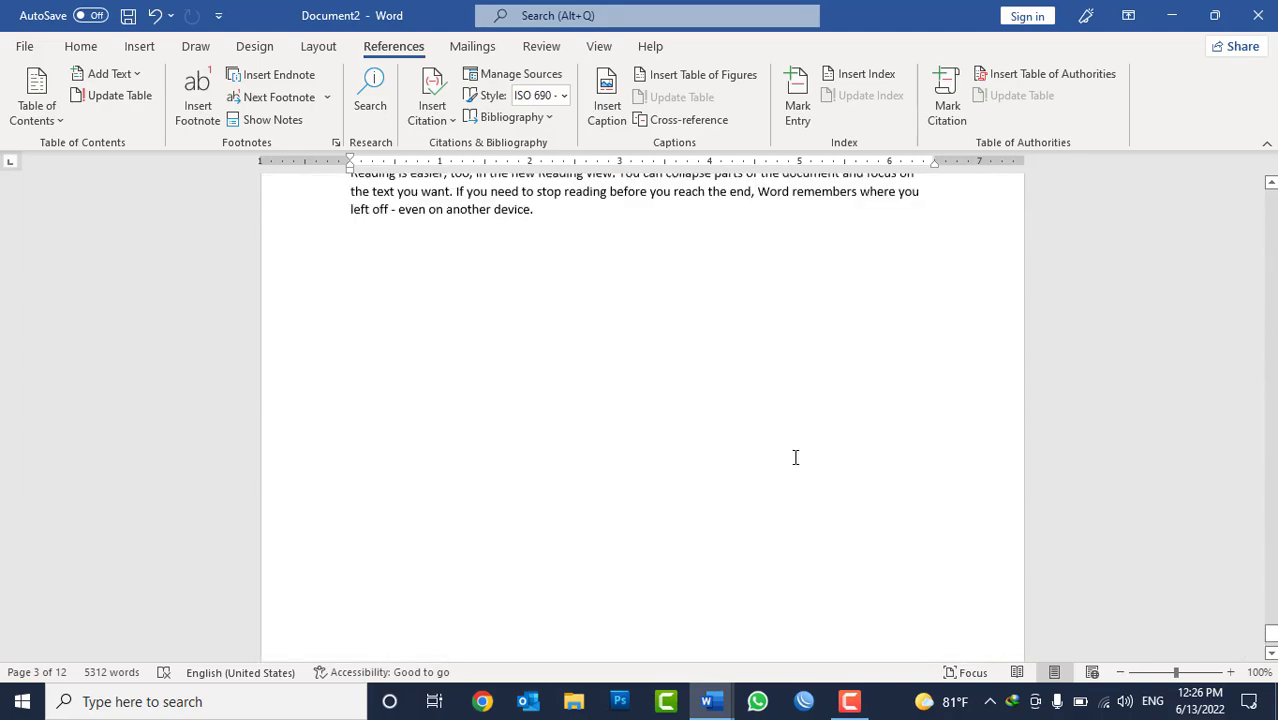
pyautogui.scroll(8, 795, 457)
pyautogui.scroll(-2, 524, 408)
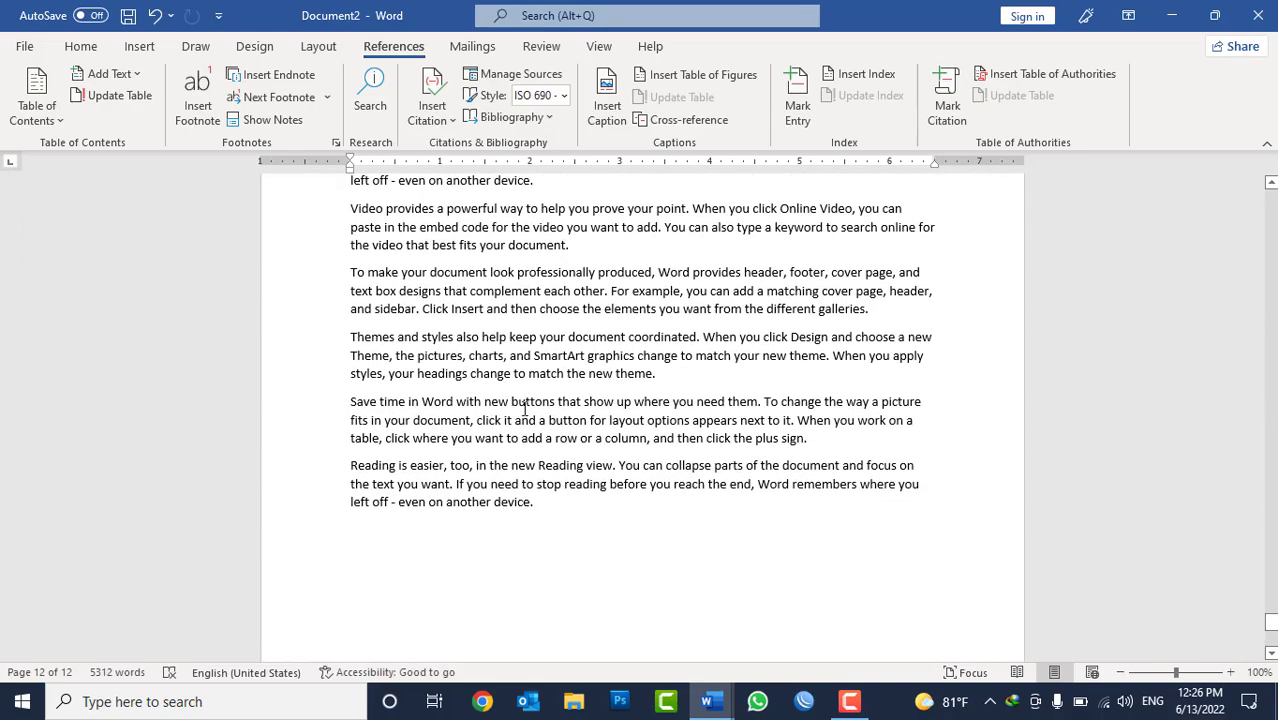
pyautogui.click(537, 505)
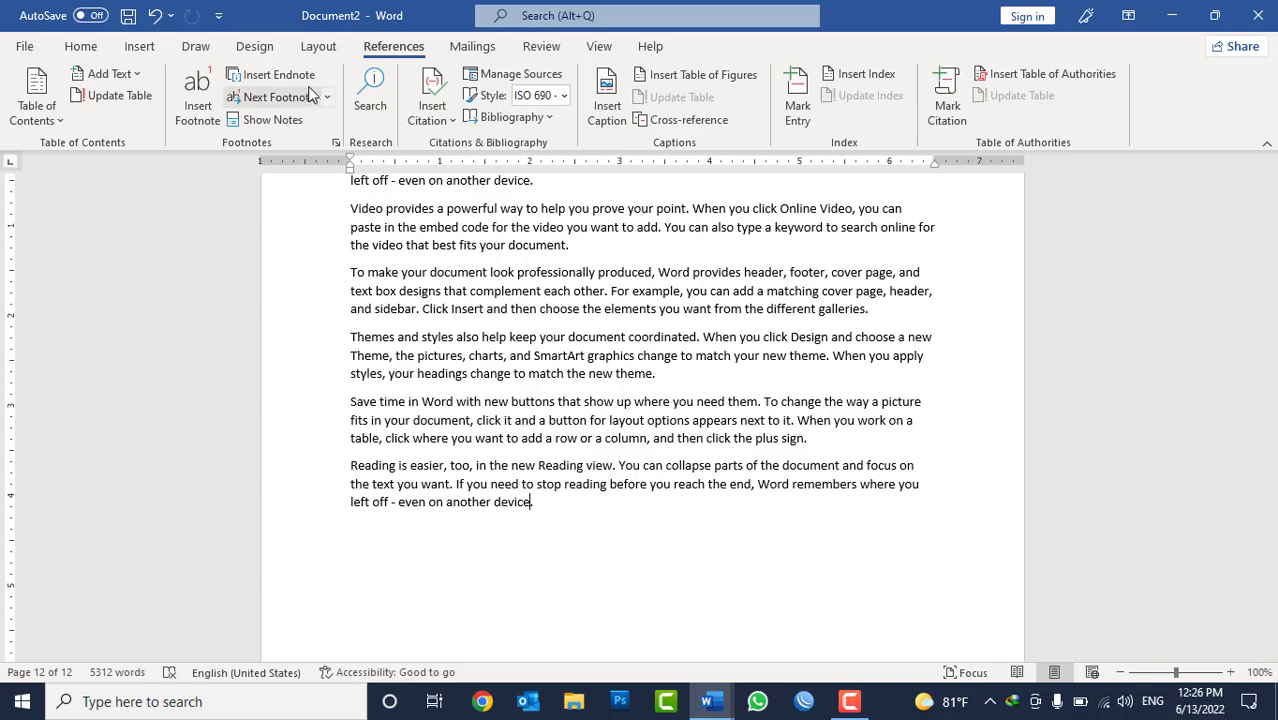
pyautogui.click(265, 76)
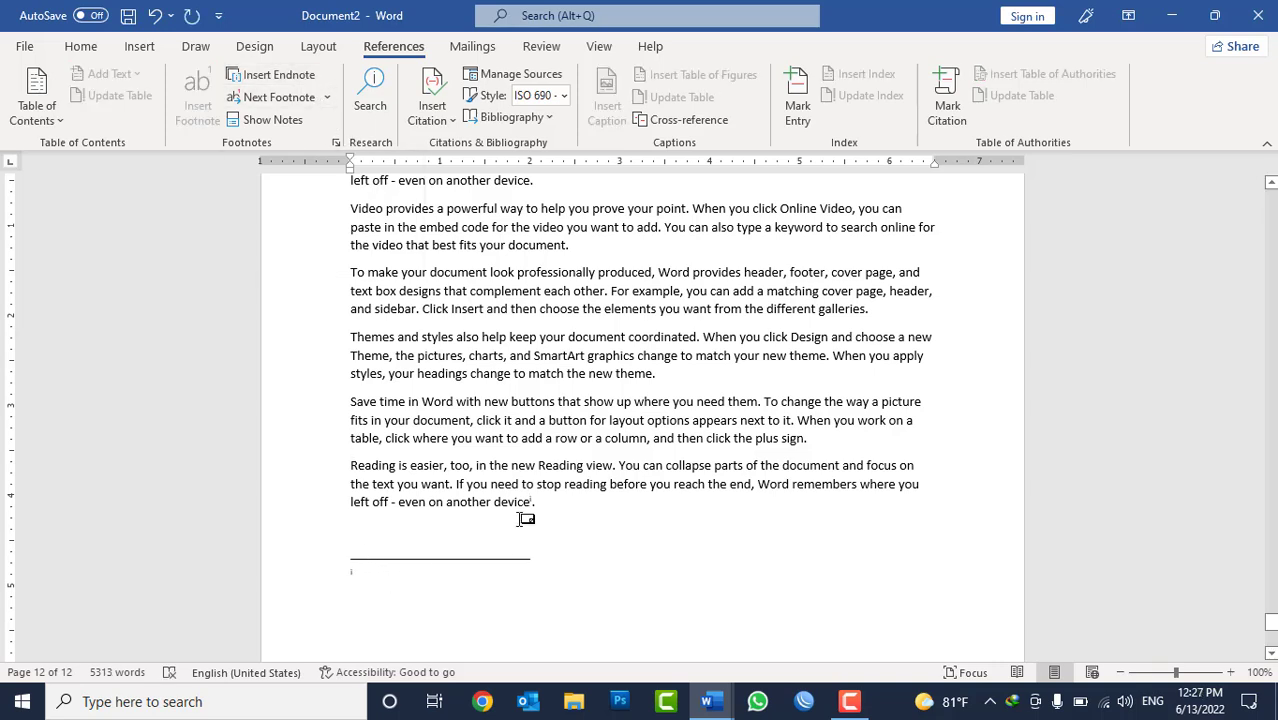
# Insert a footnote inside the word "easier" in the last paragraph, leaving its text empty.
pyautogui.click(443, 466)
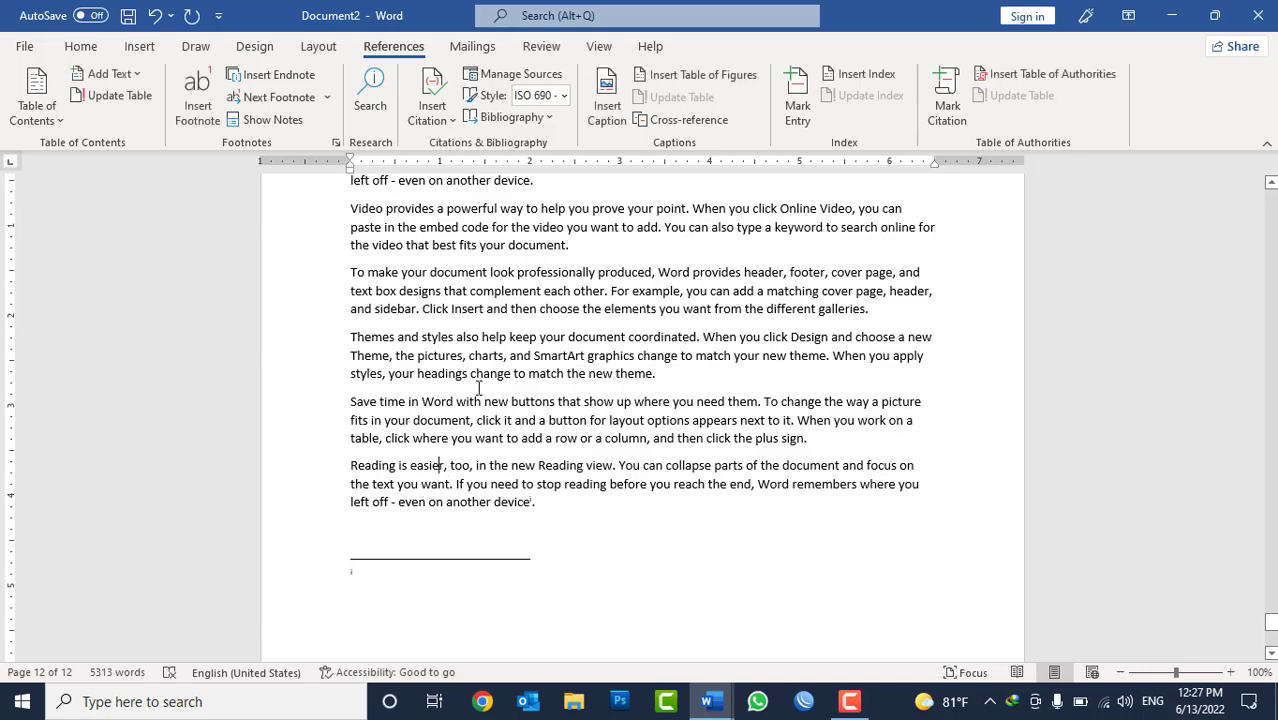
pyautogui.click(198, 112)
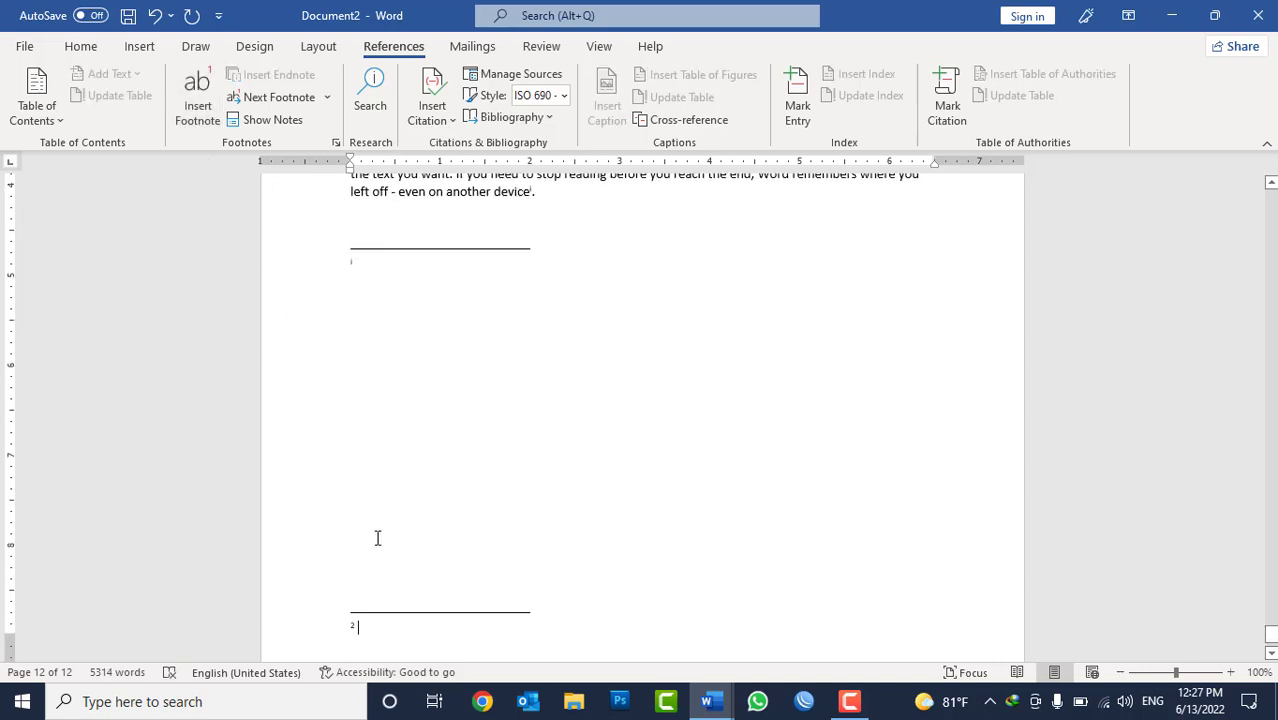
pyautogui.scroll(3, 510, 482)
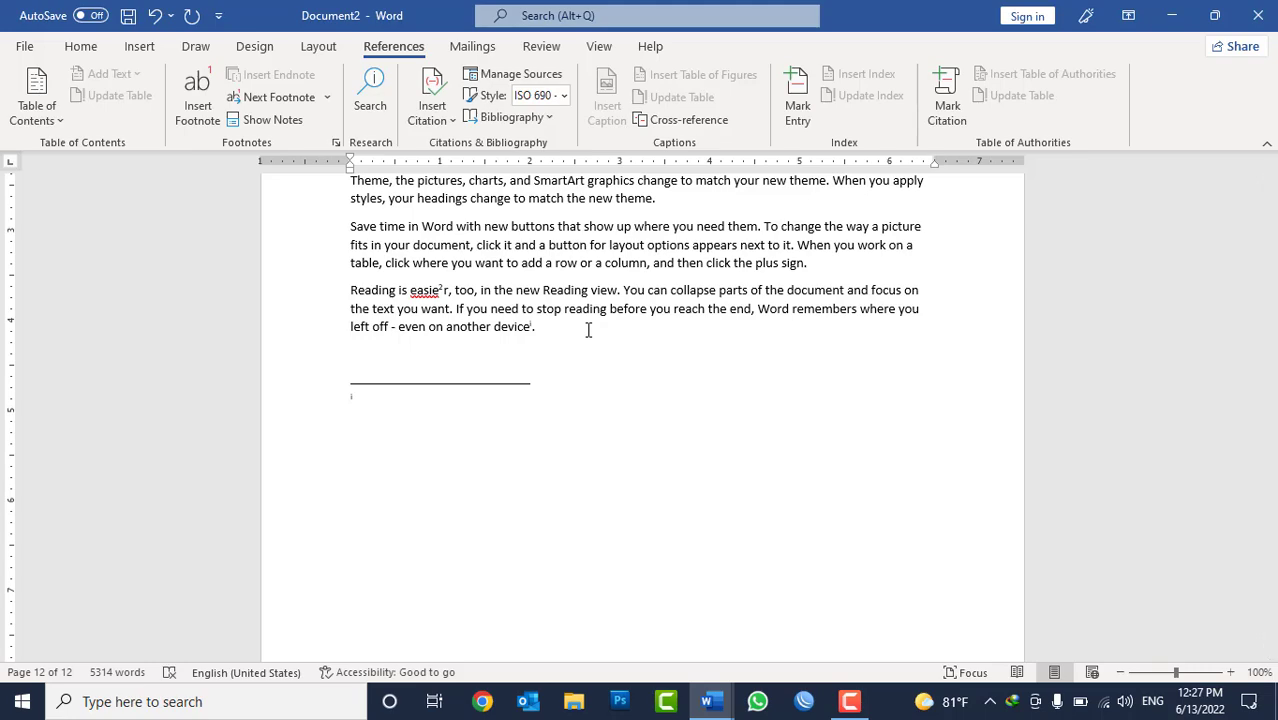
# Show the document's notes with the View footnote area option.
pyautogui.click(514, 244)
pyautogui.scroll(3, 600, 244)
pyautogui.scroll(2, 600, 244)
pyautogui.click(651, 280)
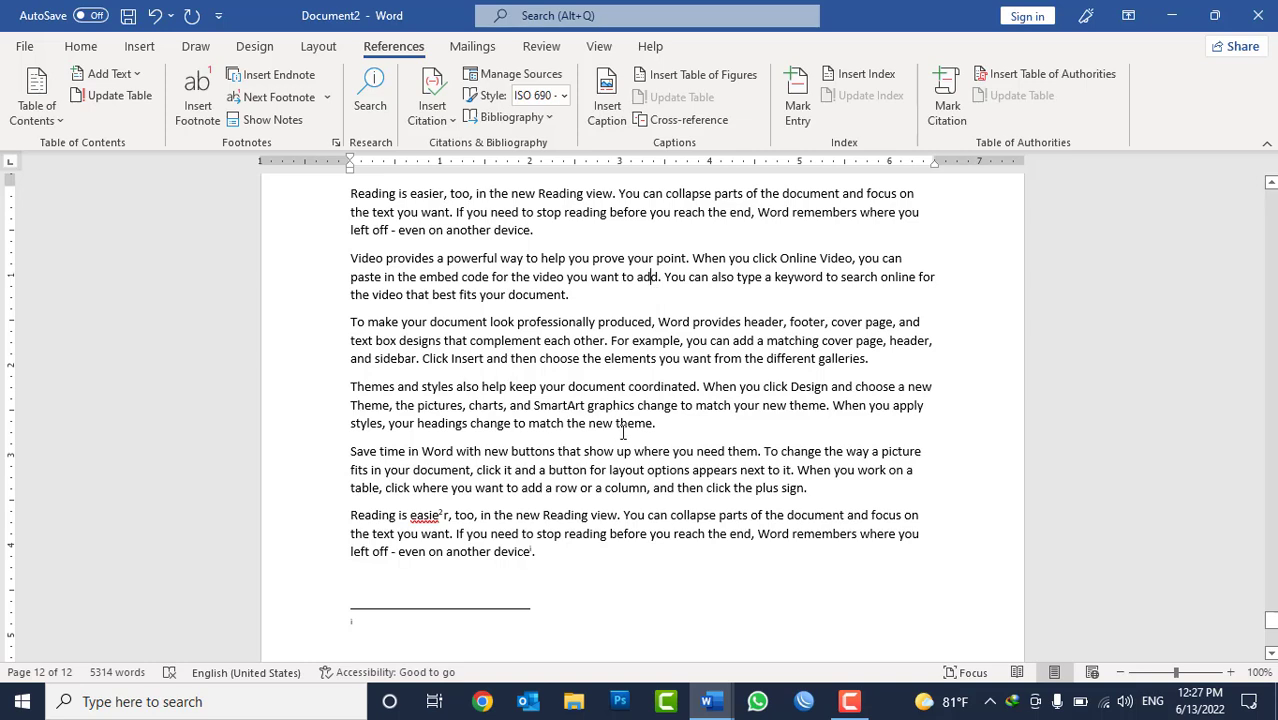
pyautogui.click(272, 121)
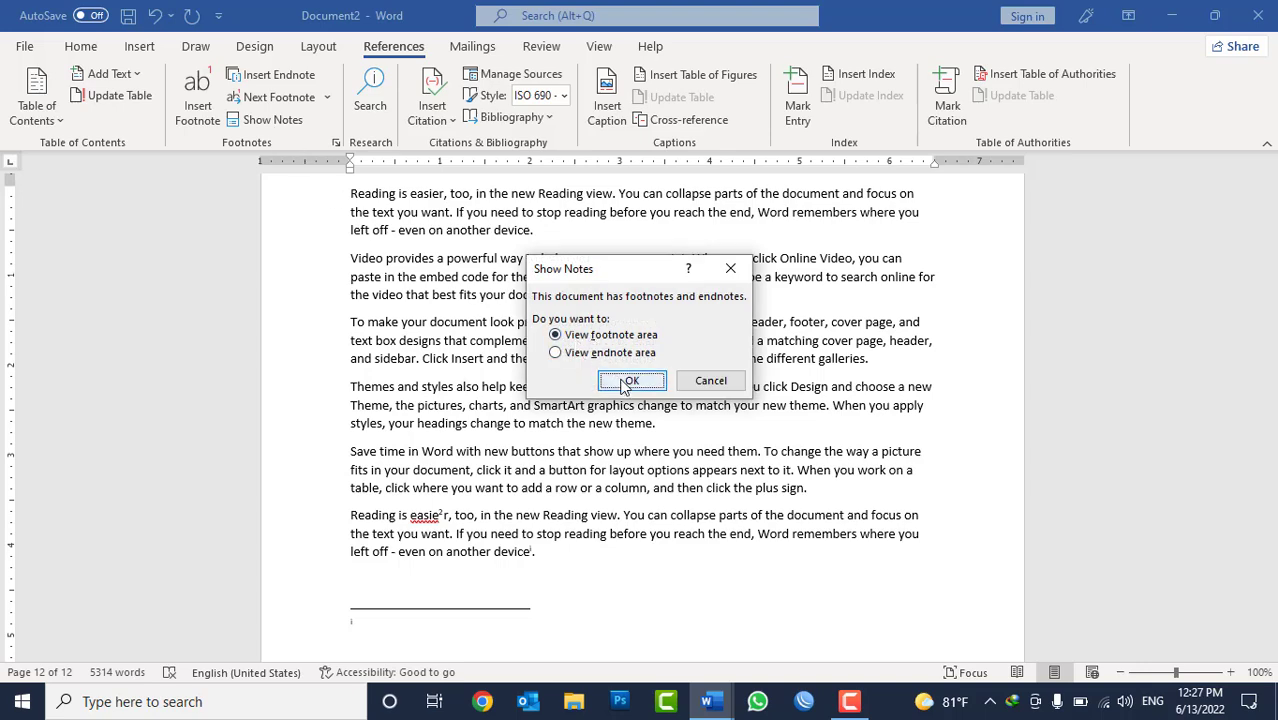
pyautogui.click(631, 382)
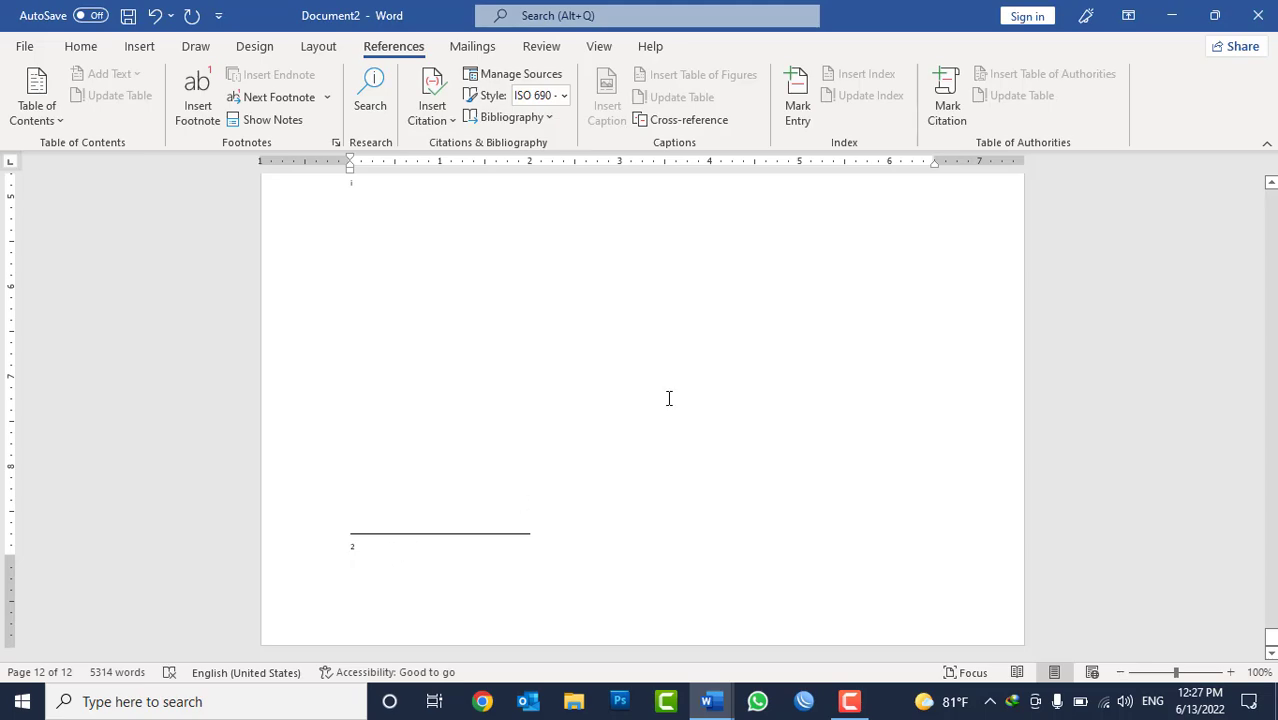
# Show the document's notes with the View endnote area option.
pyautogui.scroll(10, 669, 390)
pyautogui.click(602, 361)
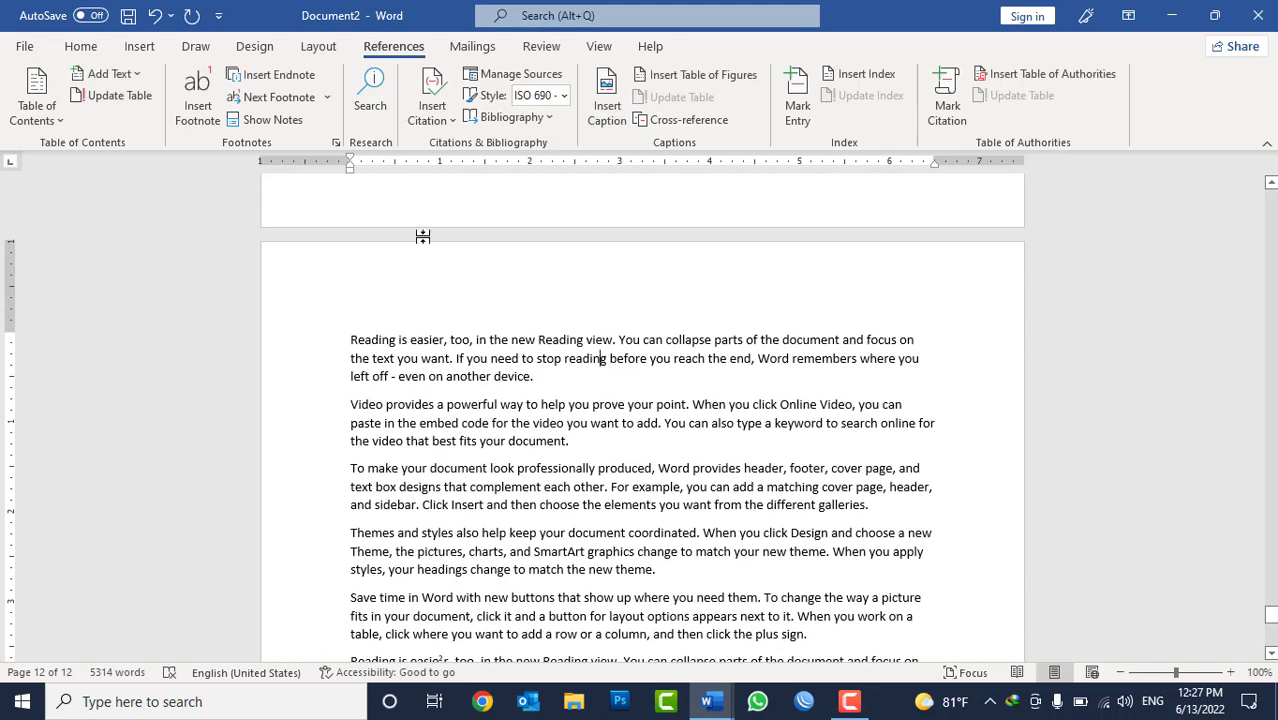
pyautogui.click(268, 119)
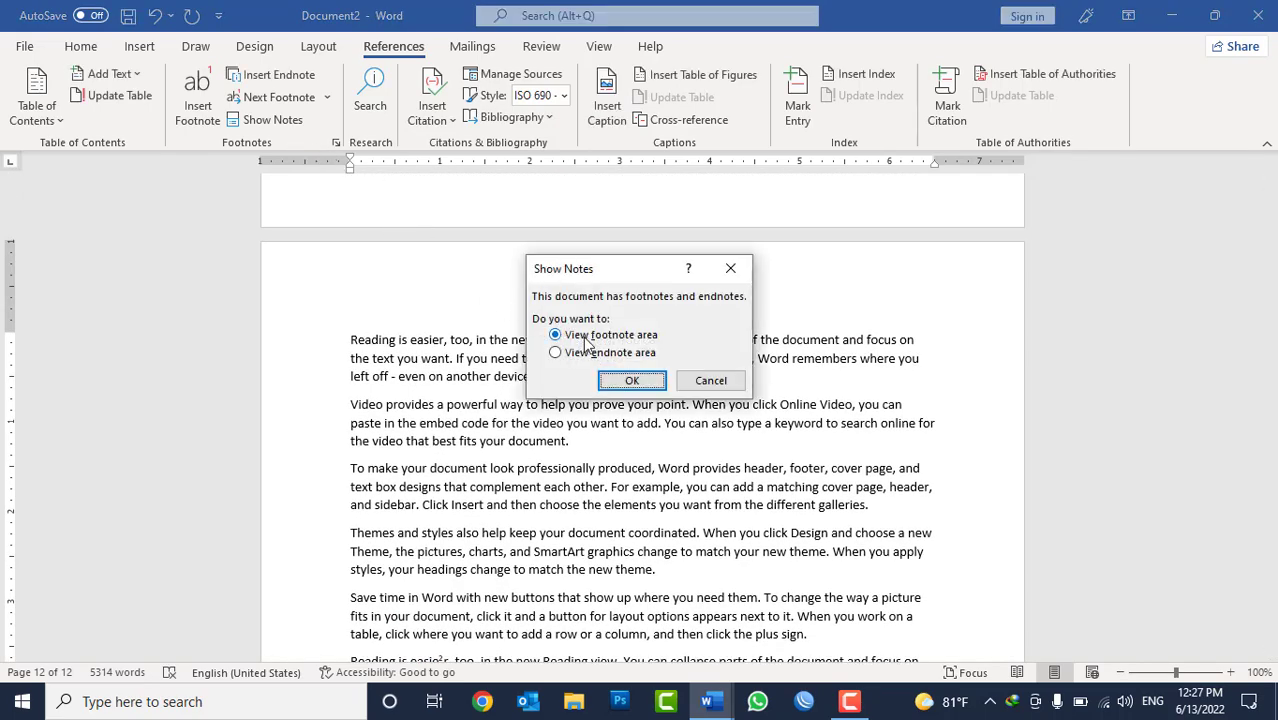
pyautogui.click(588, 352)
pyautogui.click(632, 381)
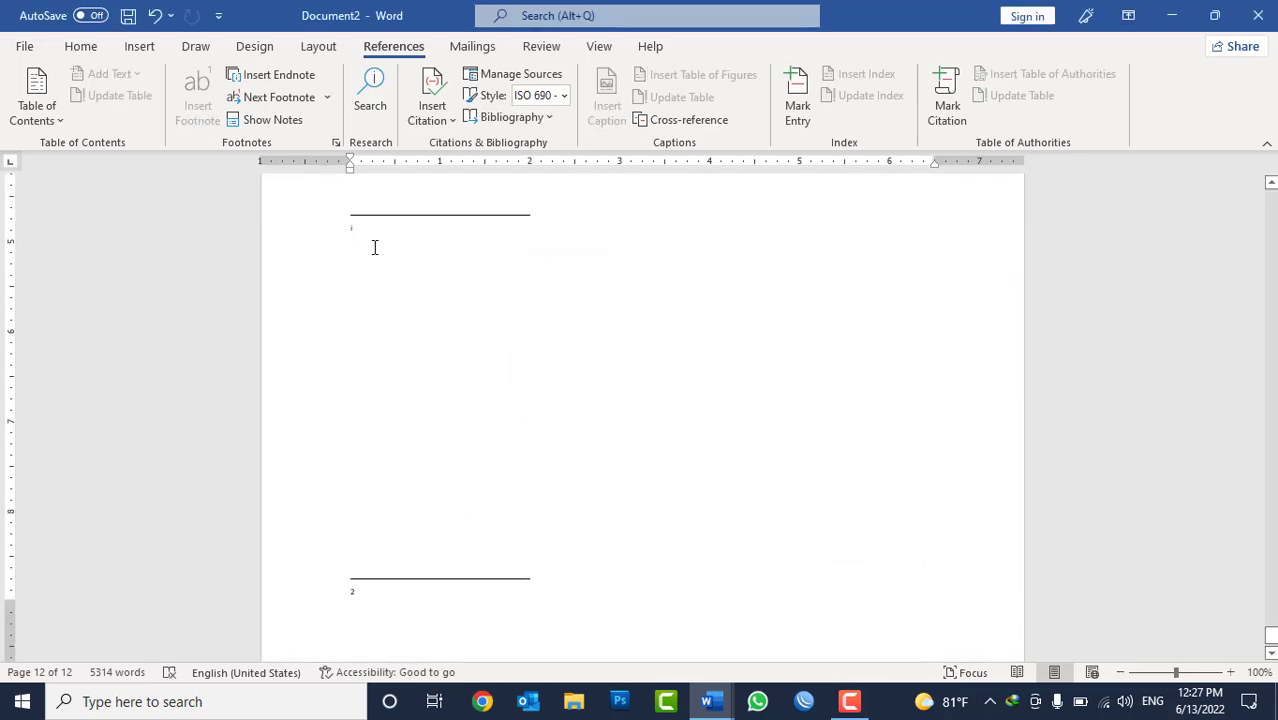
# Insert an endnote inside the word "document" in the last page's second paragraph, with the text "dsfdsfgdsfg".
pyautogui.scroll(3, 374, 247)
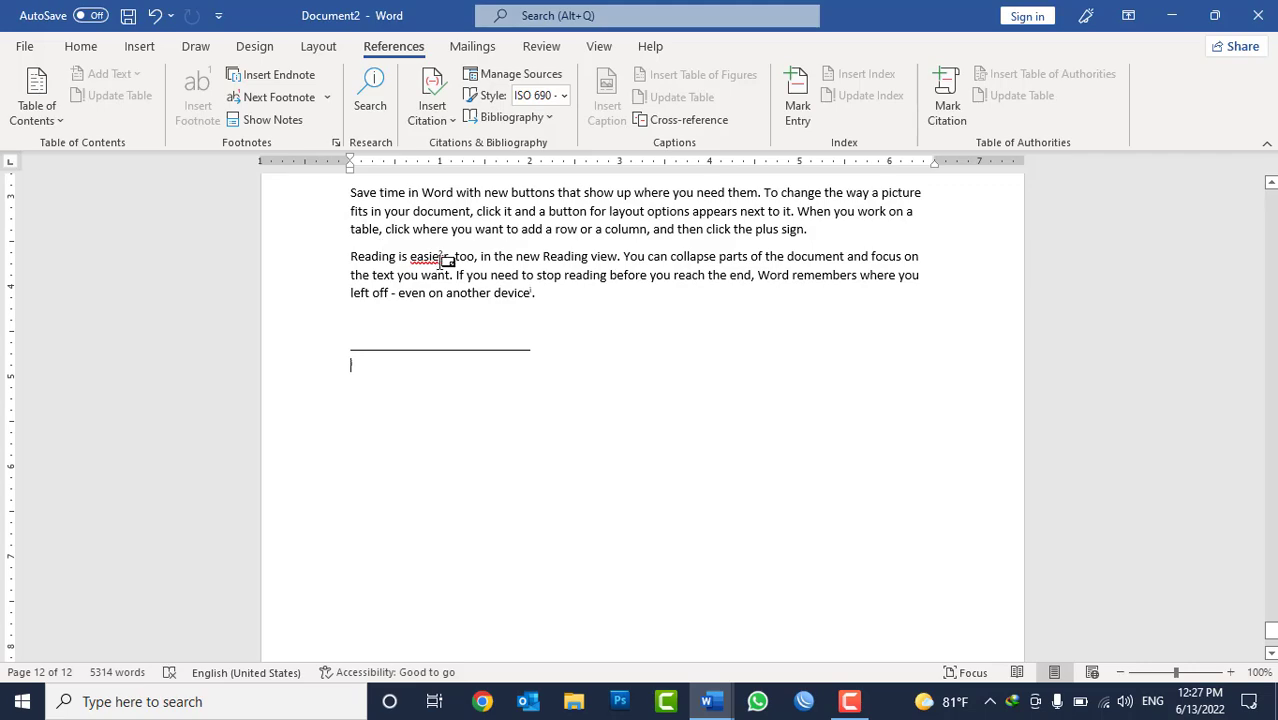
pyautogui.click(499, 211)
pyautogui.scroll(6, 600, 320)
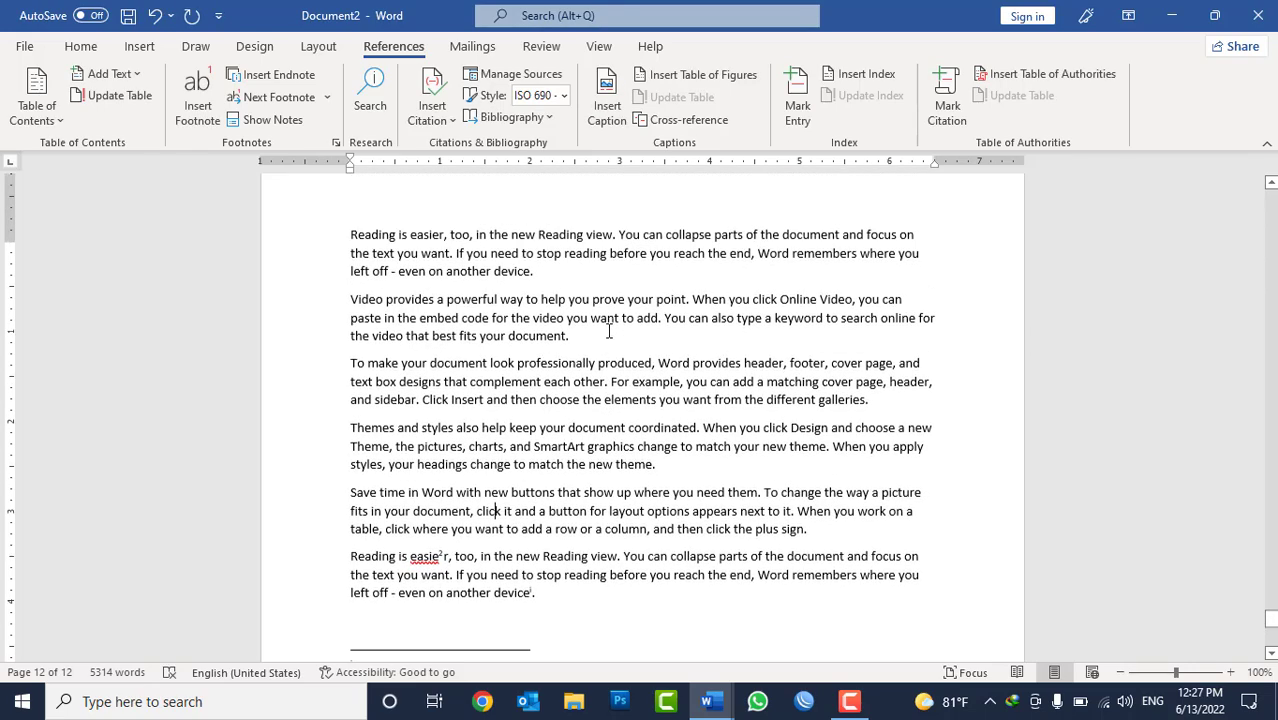
pyautogui.click(511, 350)
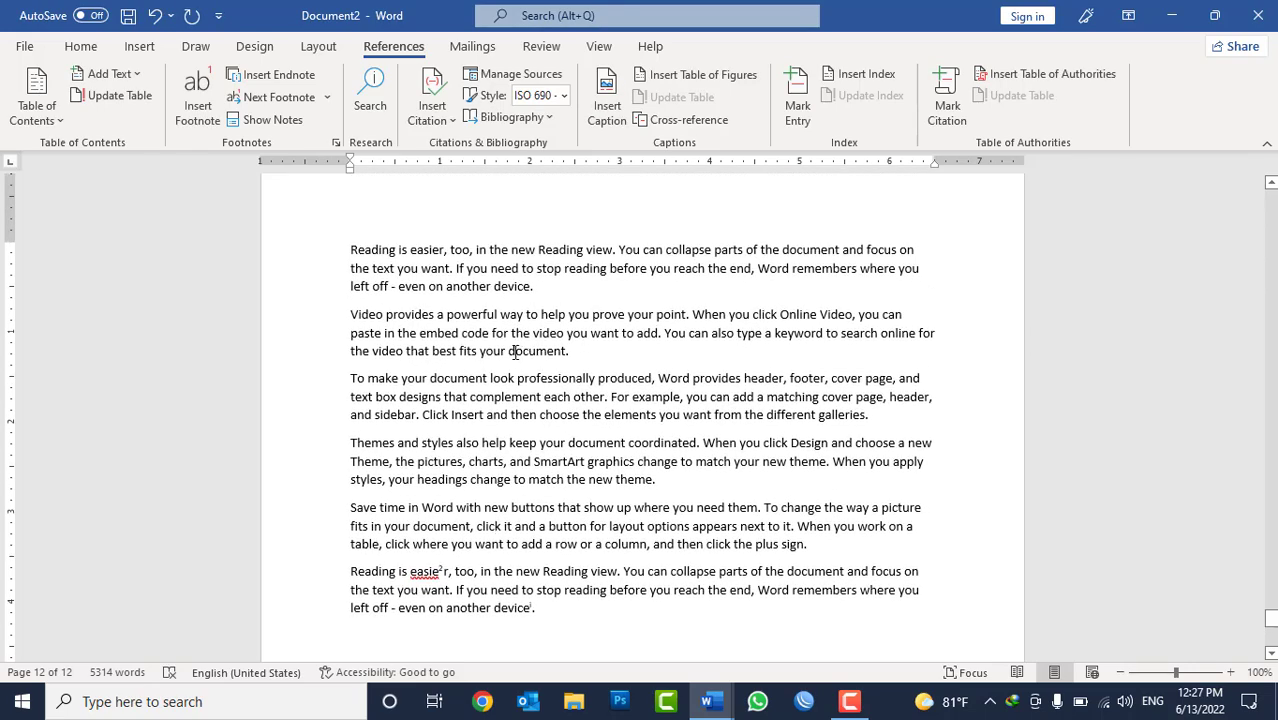
pyautogui.click(278, 75)
pyautogui.write('dsfdsfgdsfg')
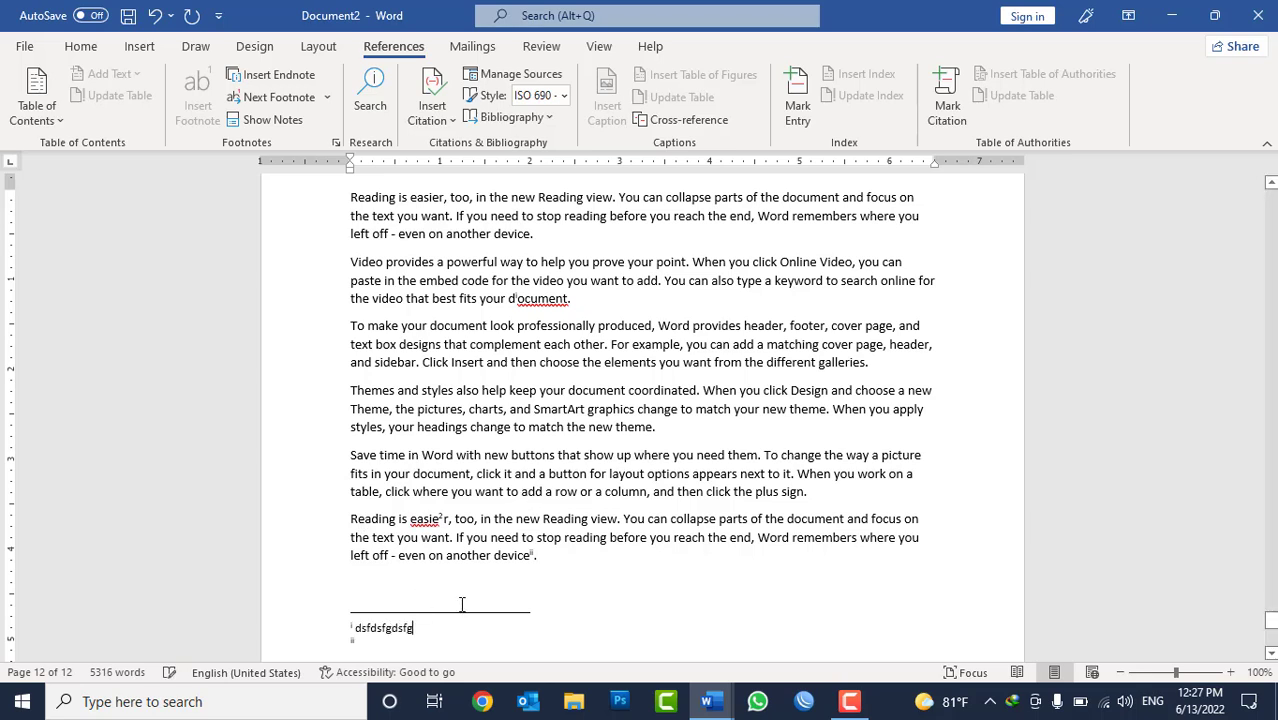
# Enter "xzvxzcvxzc" as the text of the second endnote and return to the body text.
pyautogui.press('Down')
pyautogui.write('xzvxzcvxzc')
pyautogui.click(607, 229)
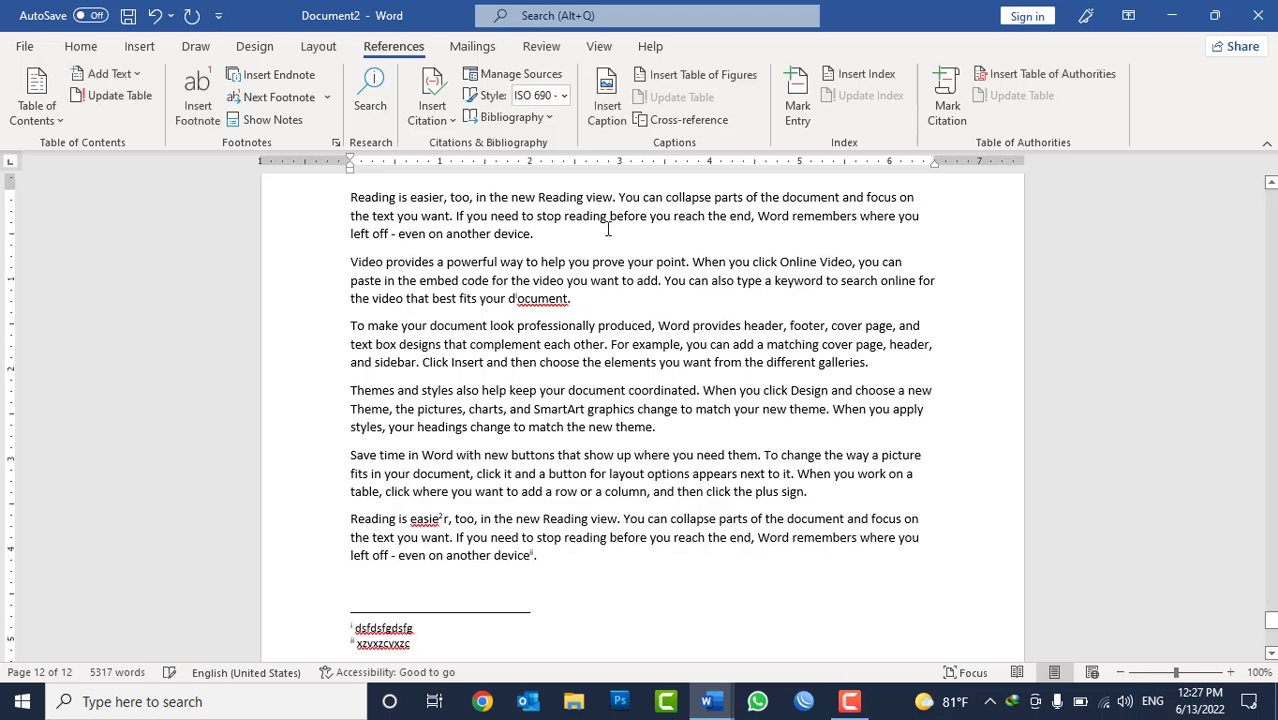
# Jump to the next footnote reference and back to the previous endnote reference.
pyautogui.click(326, 97)
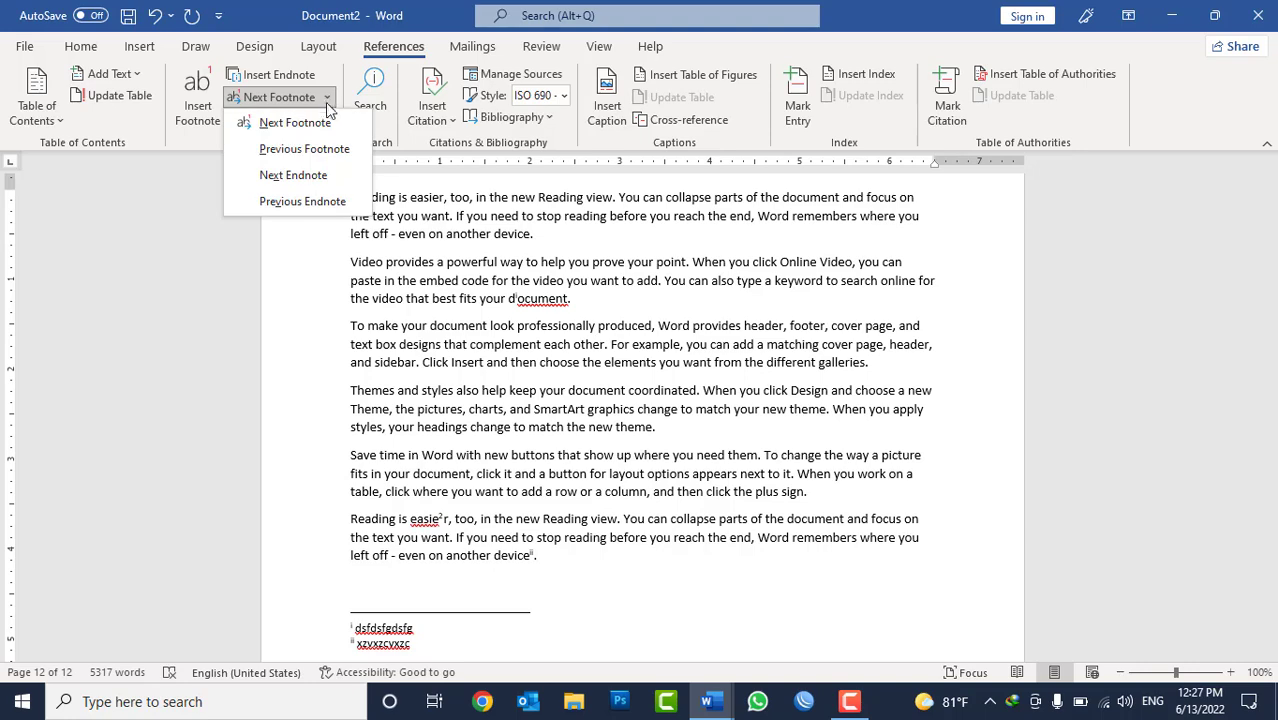
pyautogui.click(315, 126)
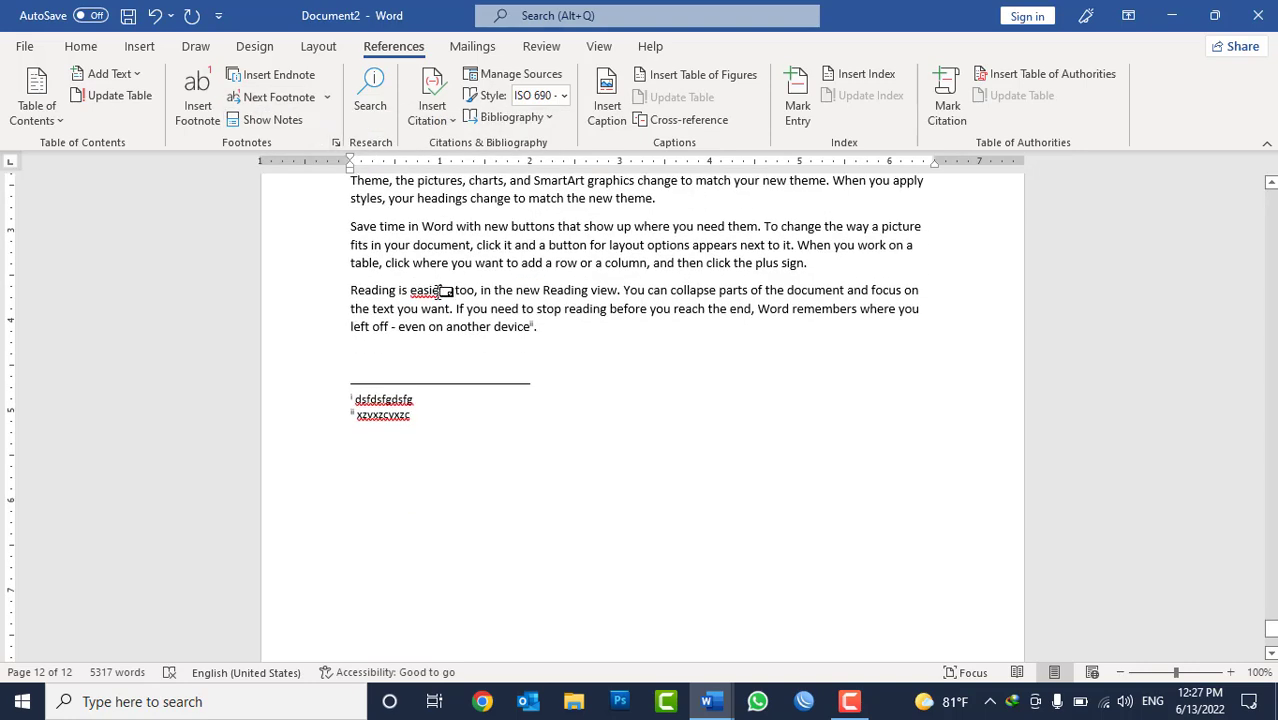
pyautogui.click(328, 99)
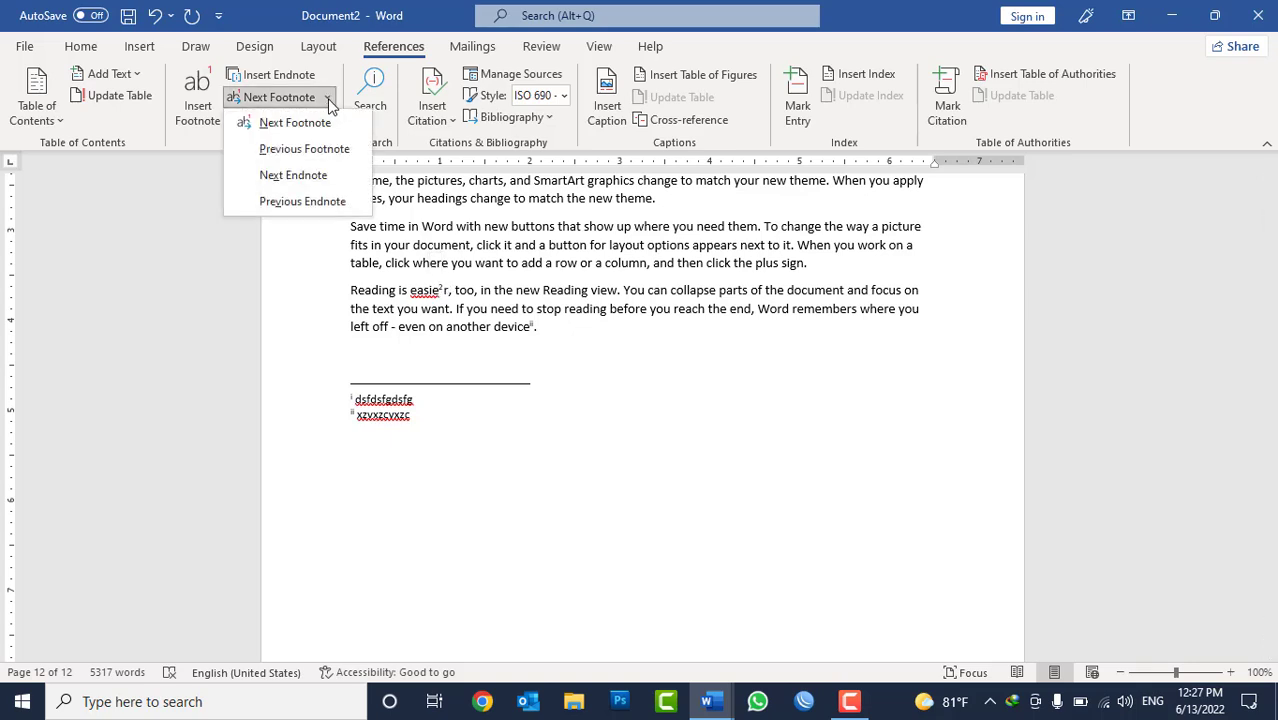
pyautogui.click(283, 201)
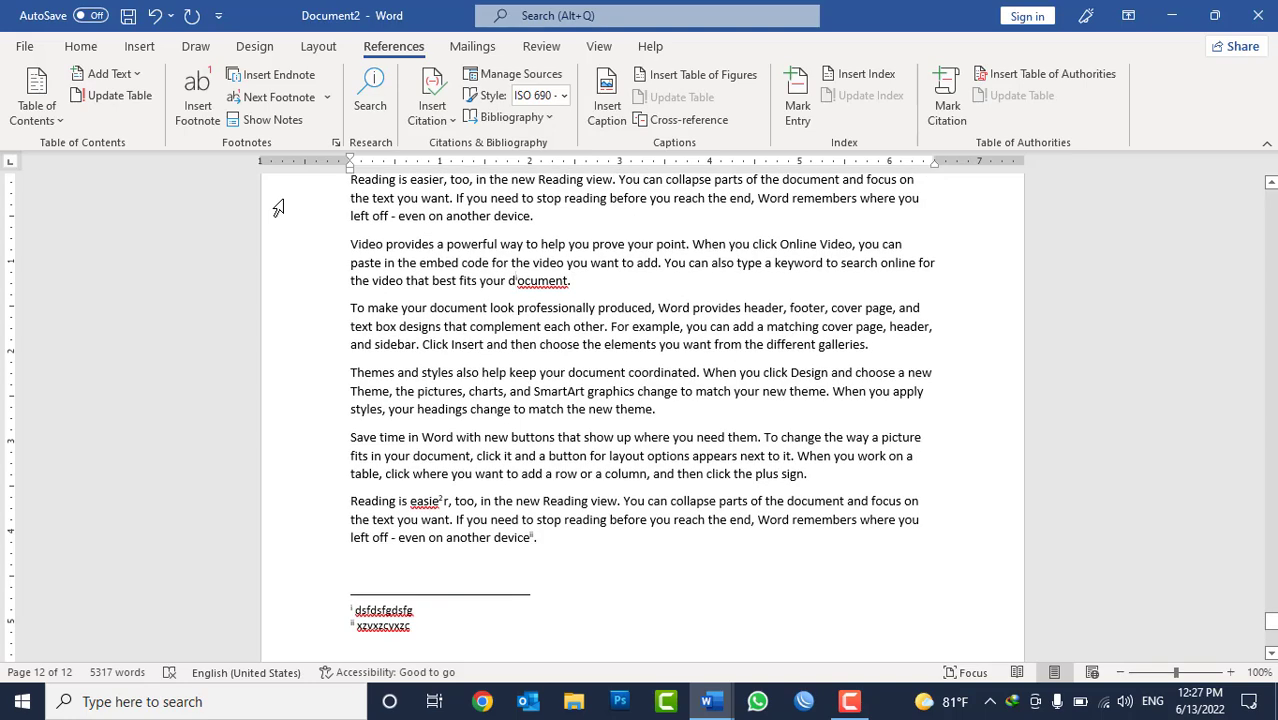
pyautogui.click(326, 97)
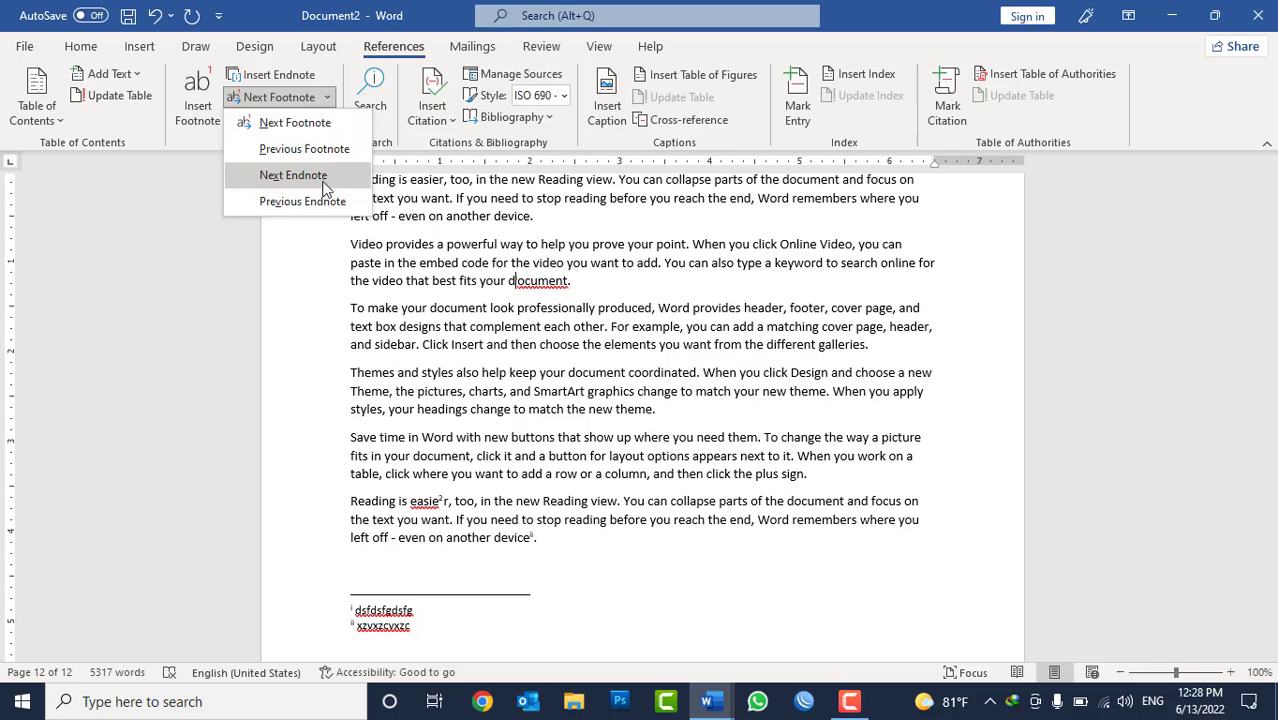
pyautogui.click(430, 221)
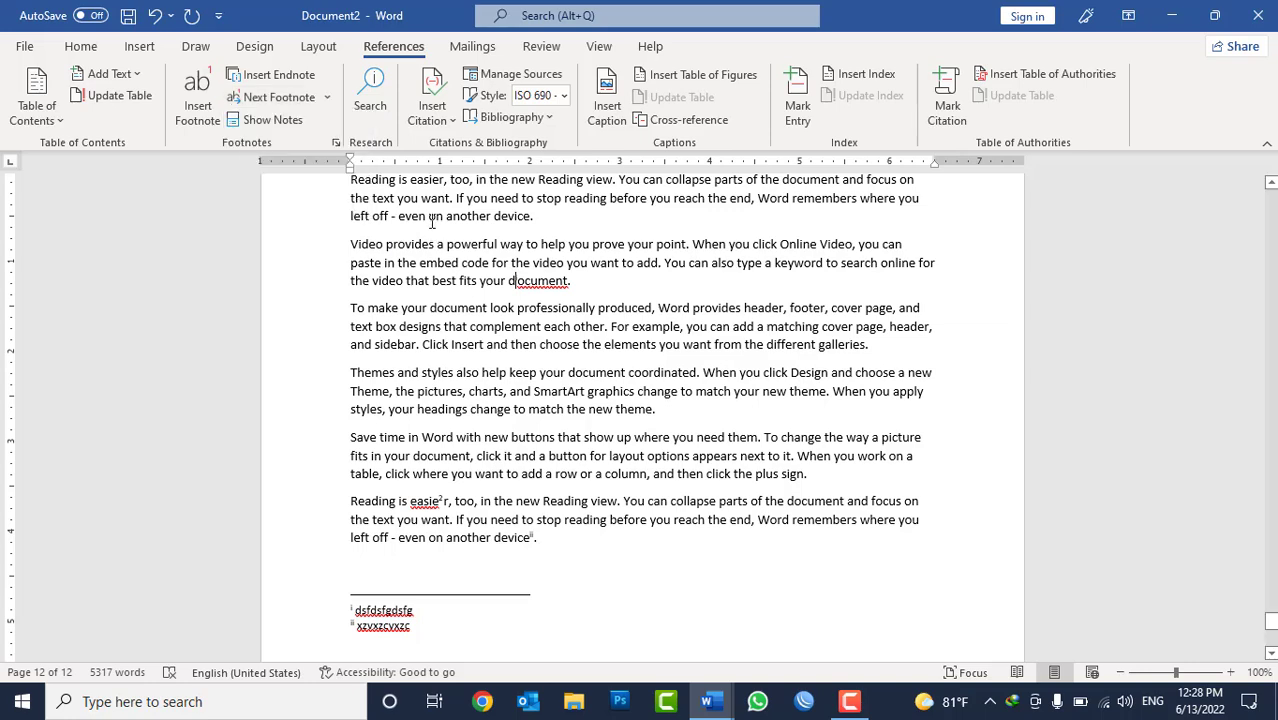
# Try to convert all footnotes to endnotes with the conversion options of the footnote and endnote settings.
pyautogui.click(336, 145)
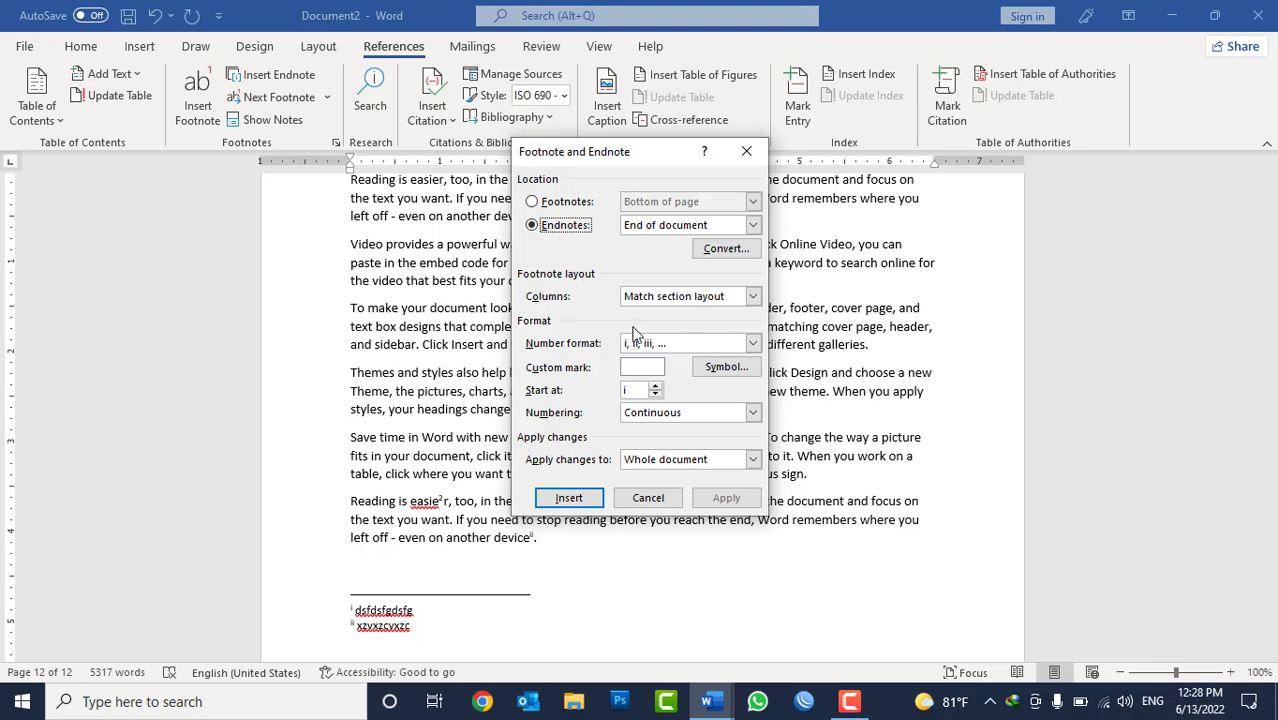
pyautogui.click(556, 203)
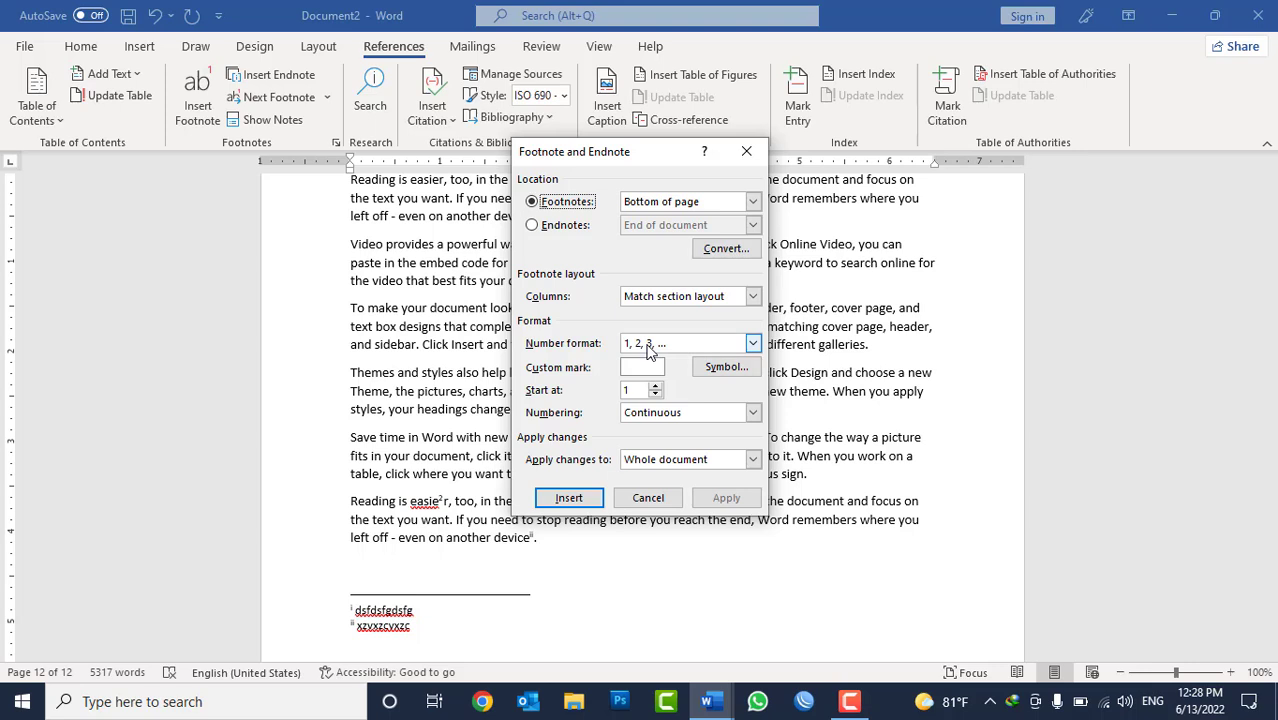
pyautogui.click(561, 226)
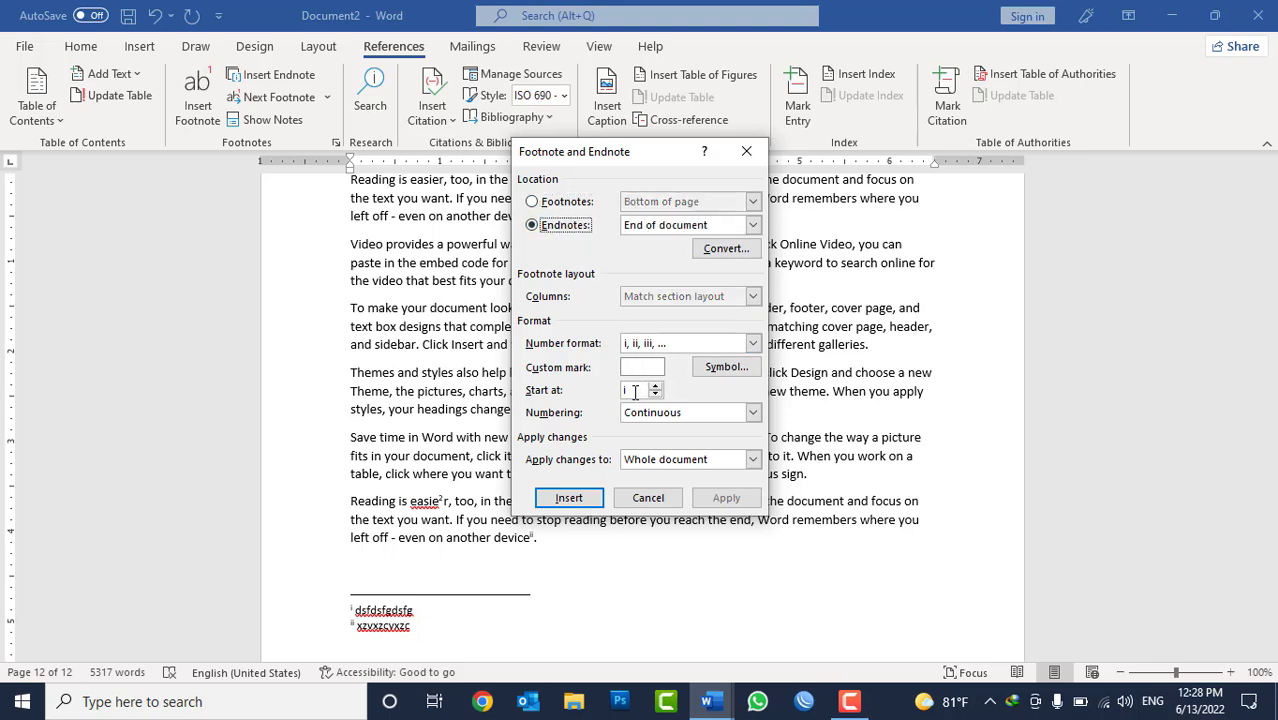
pyautogui.click(726, 250)
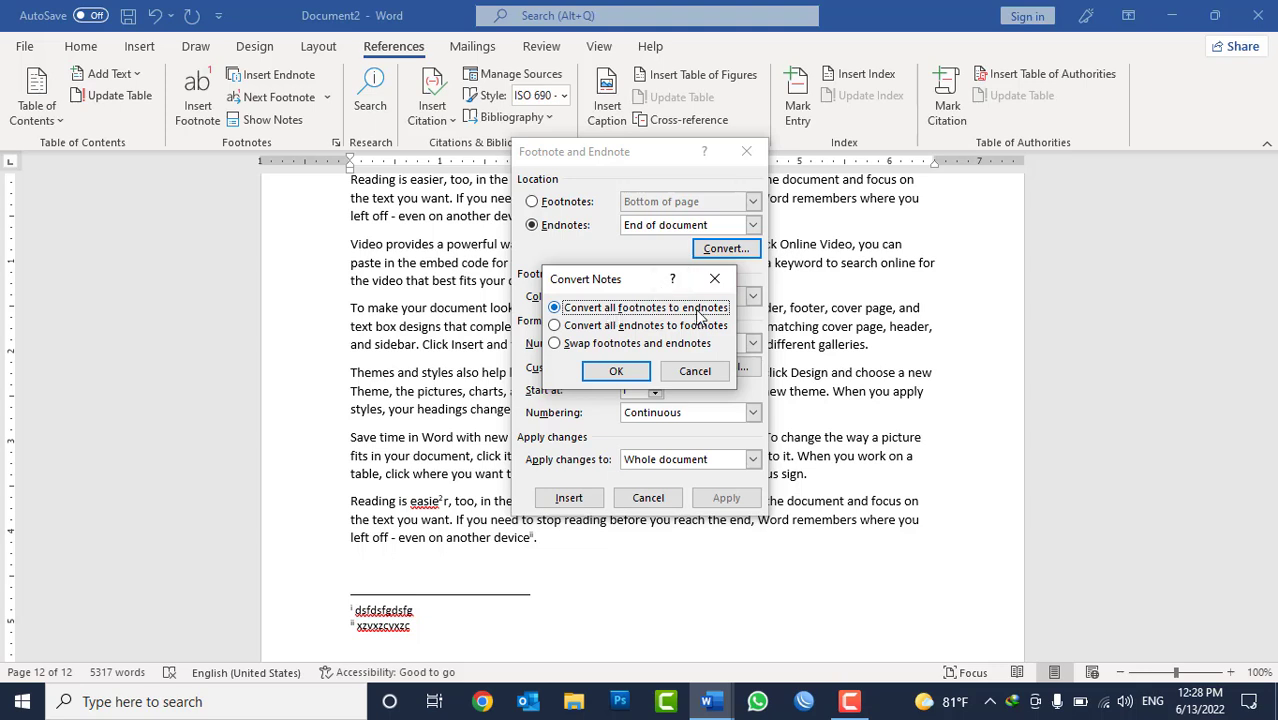
pyautogui.click(655, 326)
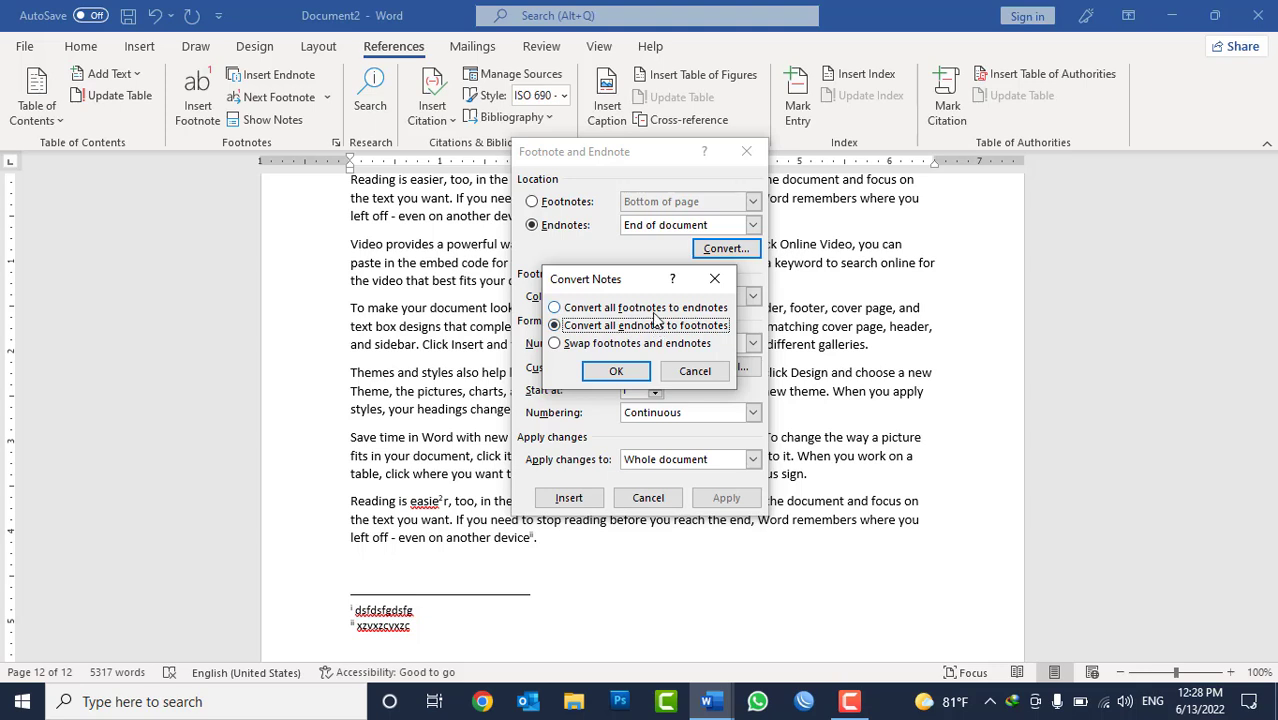
pyautogui.click(651, 312)
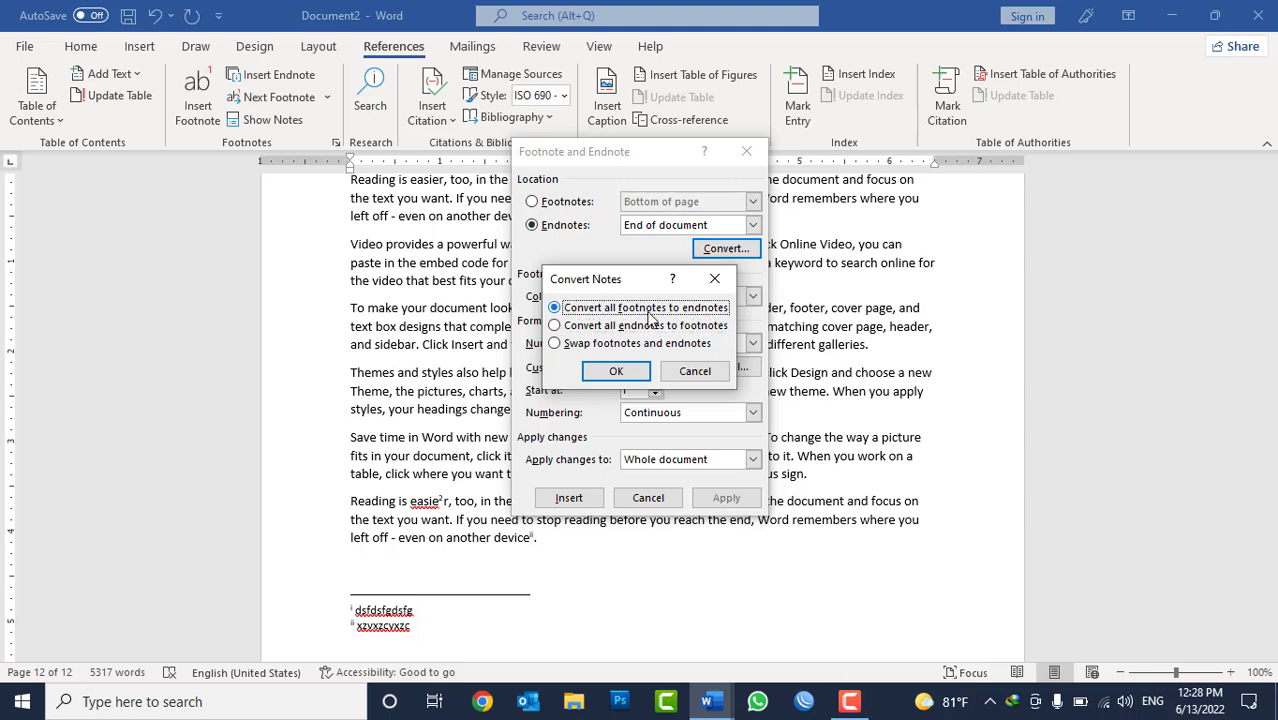
pyautogui.click(616, 371)
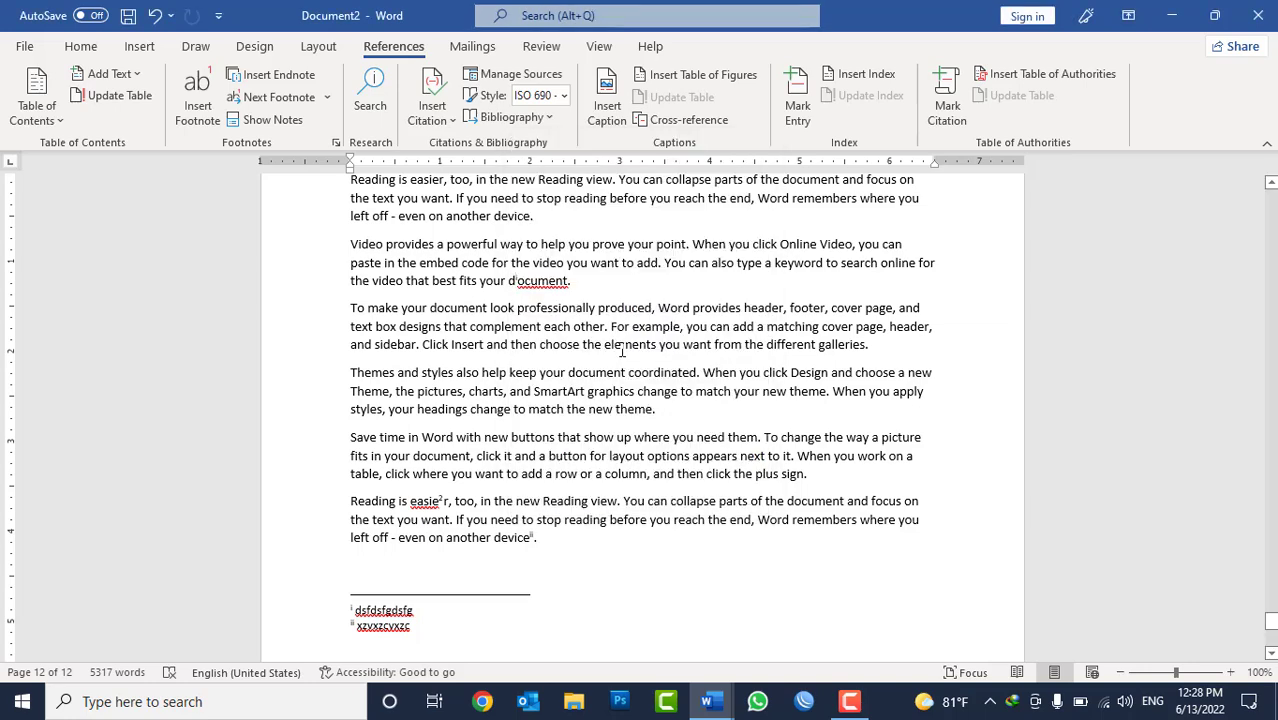
# Delete all content and close the document without saving, and start a new blank document.
pyautogui.hotkey('ctrl', 'a')
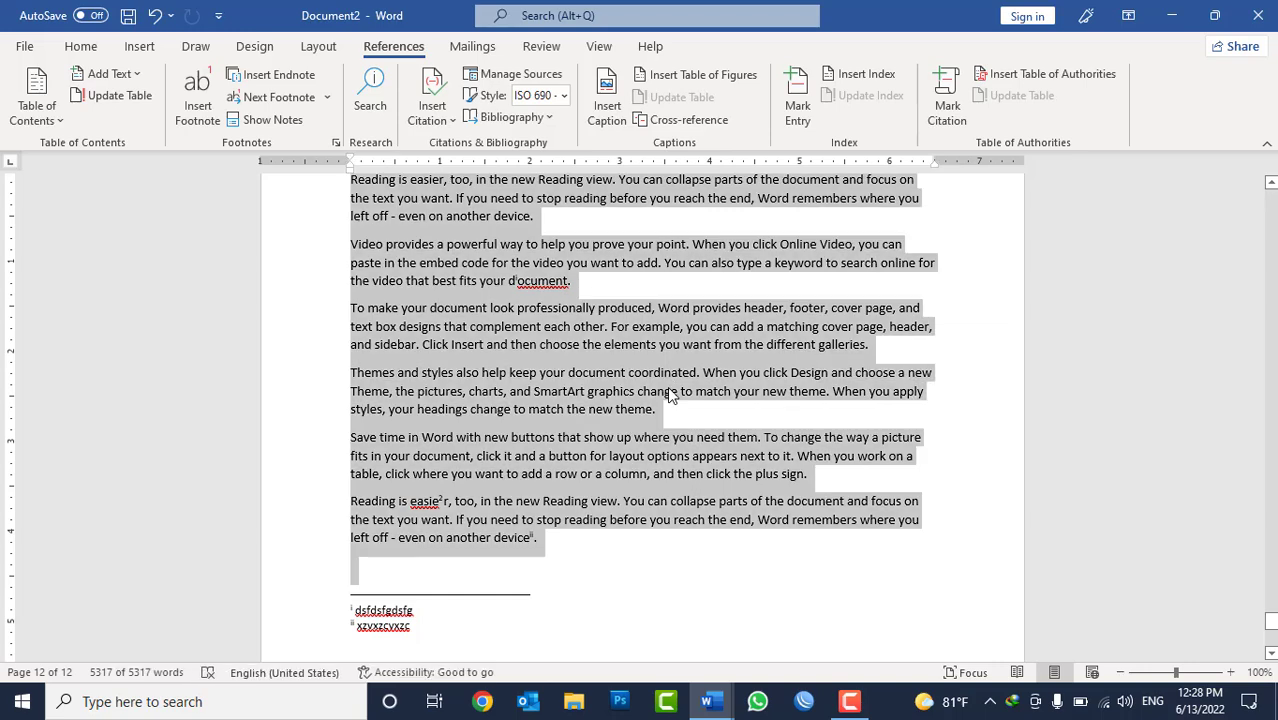
pyautogui.press('Delete')
pyautogui.hotkey('ctrl', 'w')
pyautogui.click(641, 386)
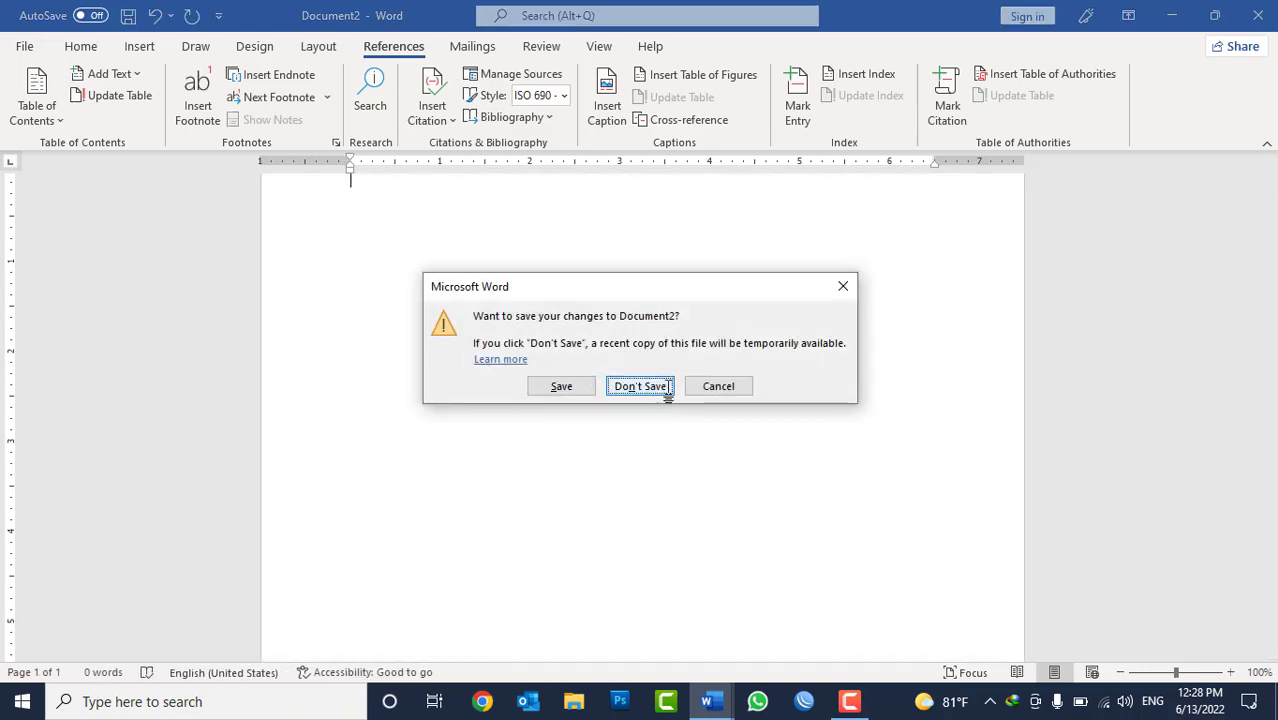
pyautogui.hotkey('ctrl', 'w')
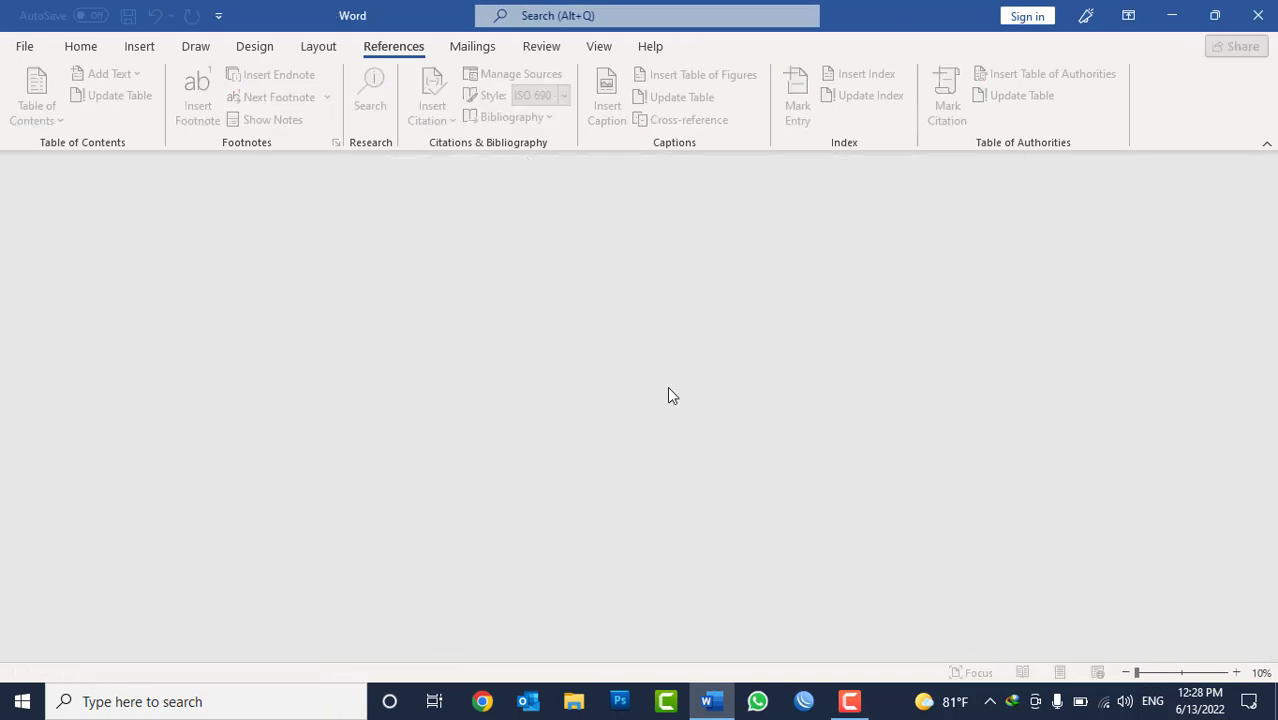
pyautogui.hotkey('ctrl', 'n')
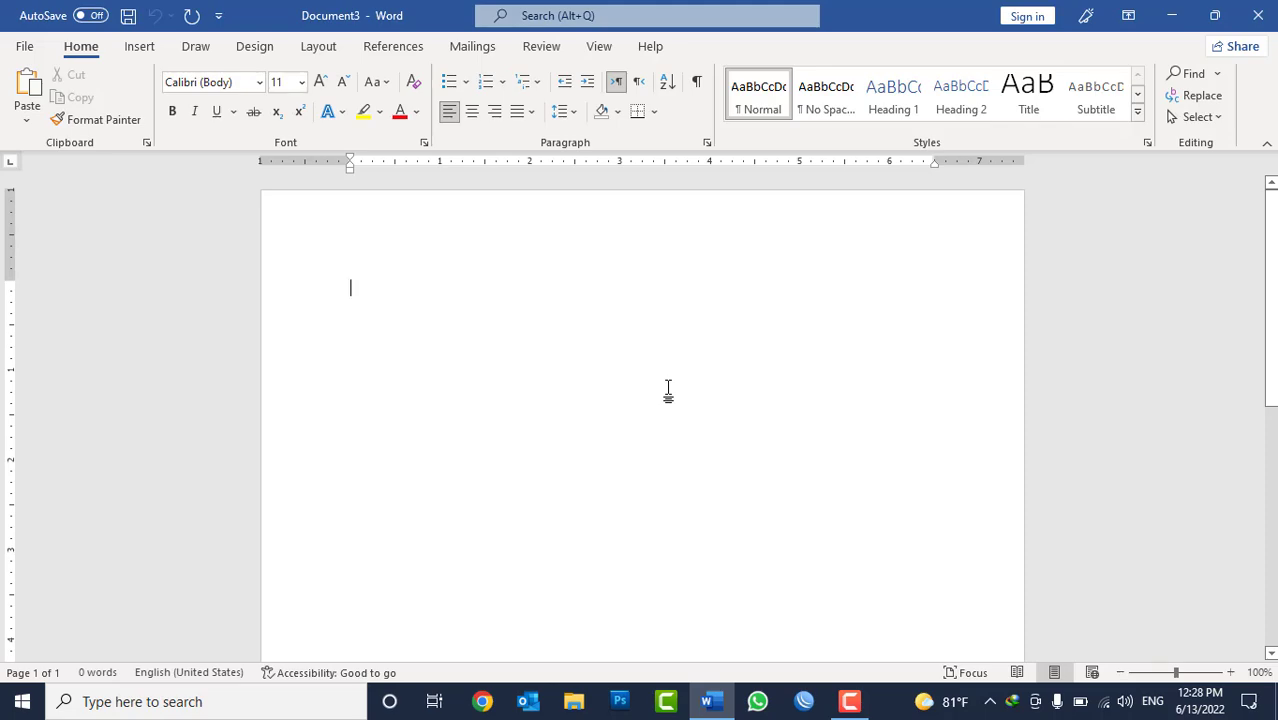
# Try to open the recent document "گزارش سالانه" from the پیشنهادات folder.
pyautogui.click(27, 47)
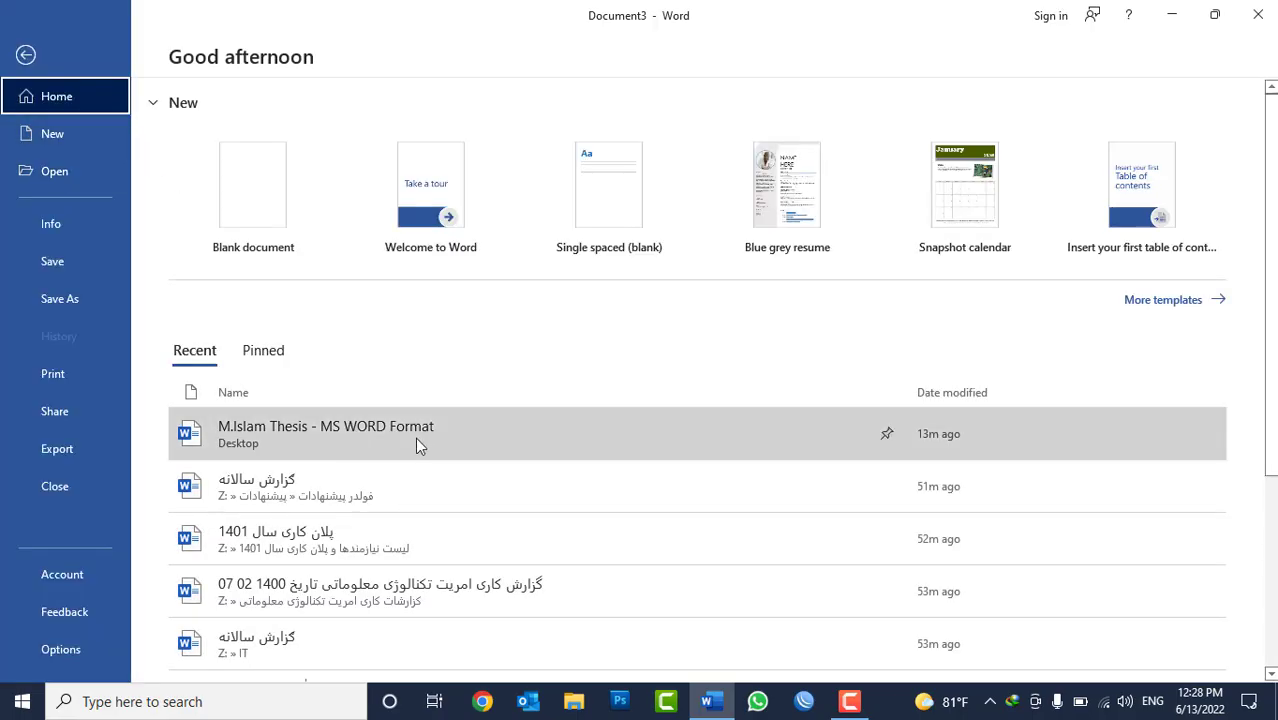
pyautogui.scroll(-3, 419, 437)
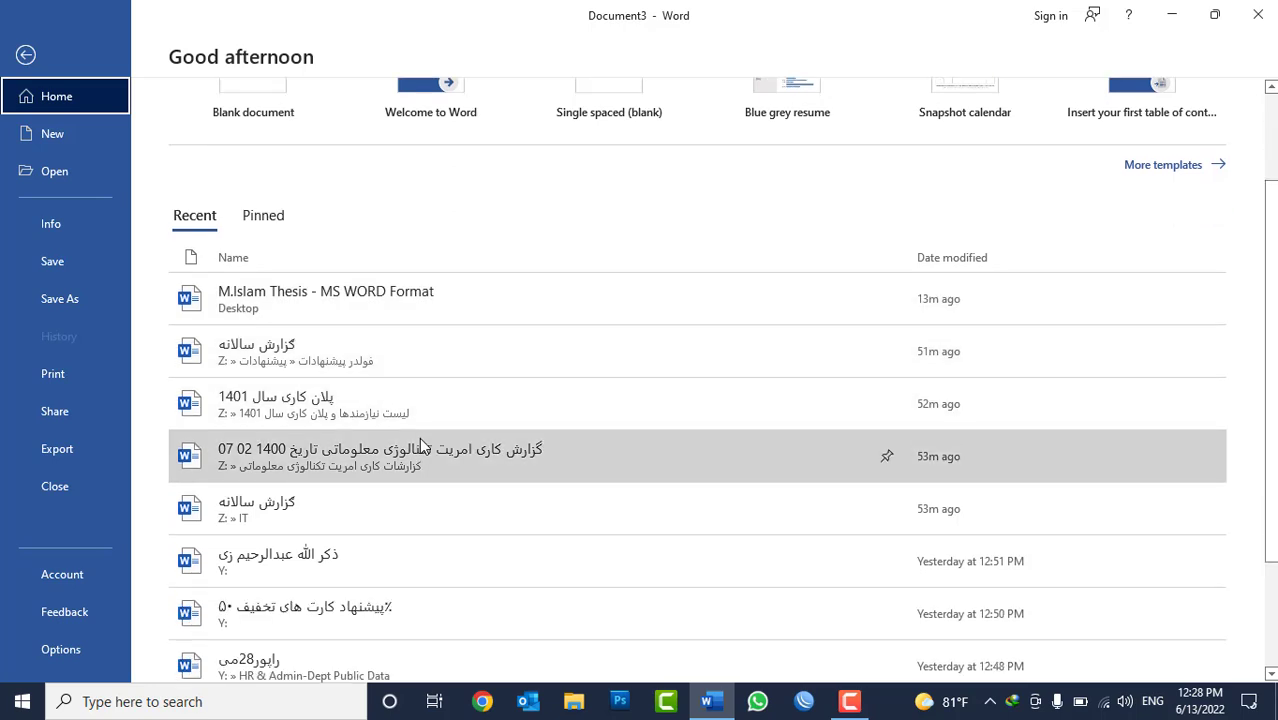
pyautogui.scroll(-2, 419, 437)
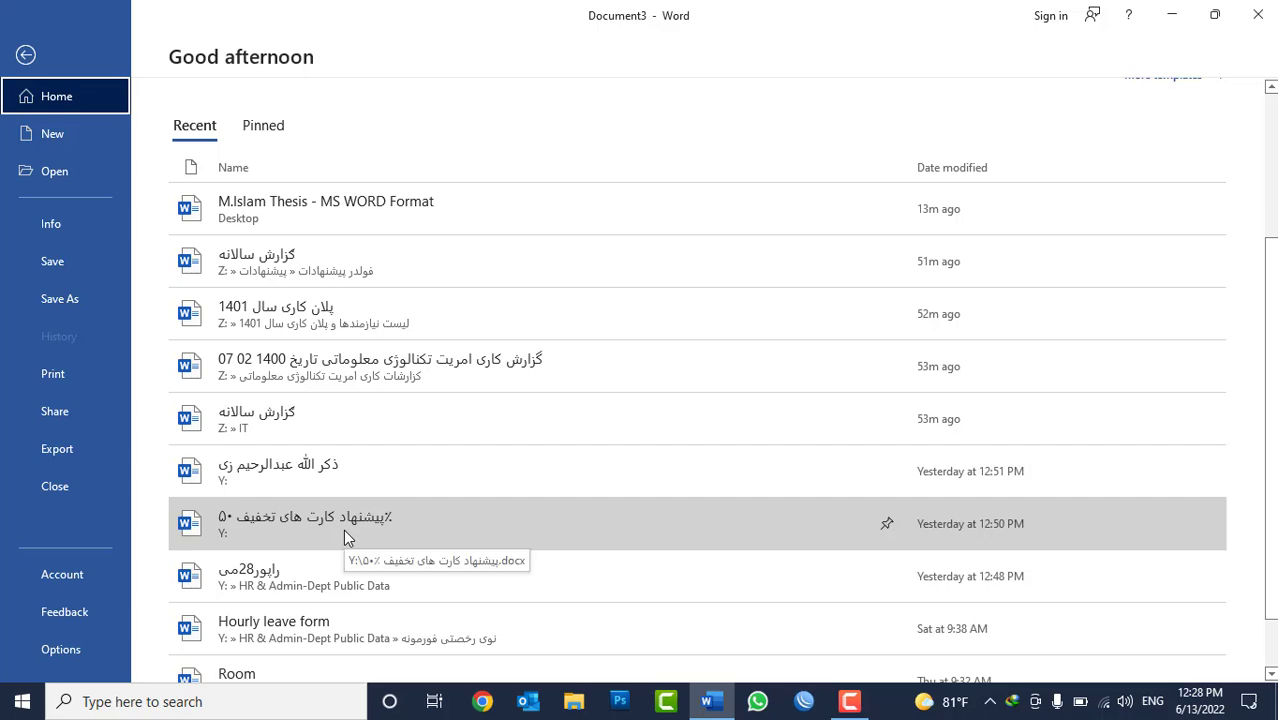
pyautogui.click(296, 266)
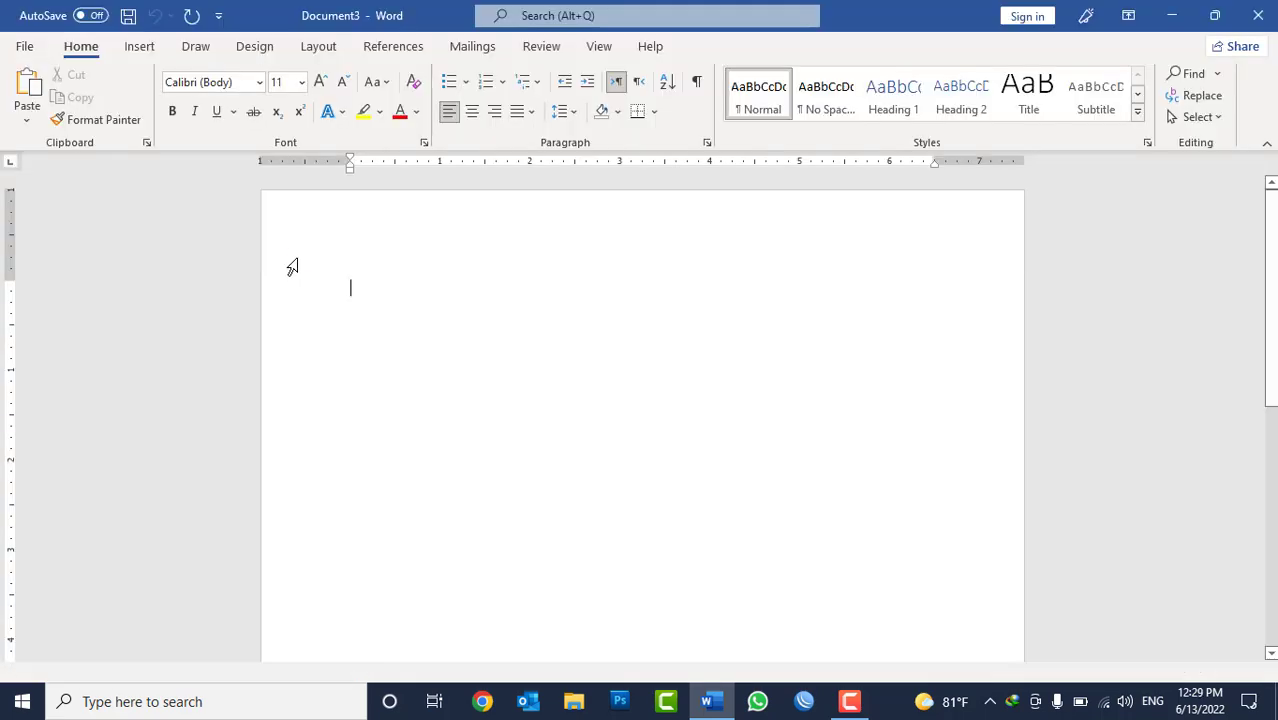
pyautogui.click(648, 403)
# Open the recent document "پلان کاری سال 1401" and enable editing.
pyautogui.click(30, 46)
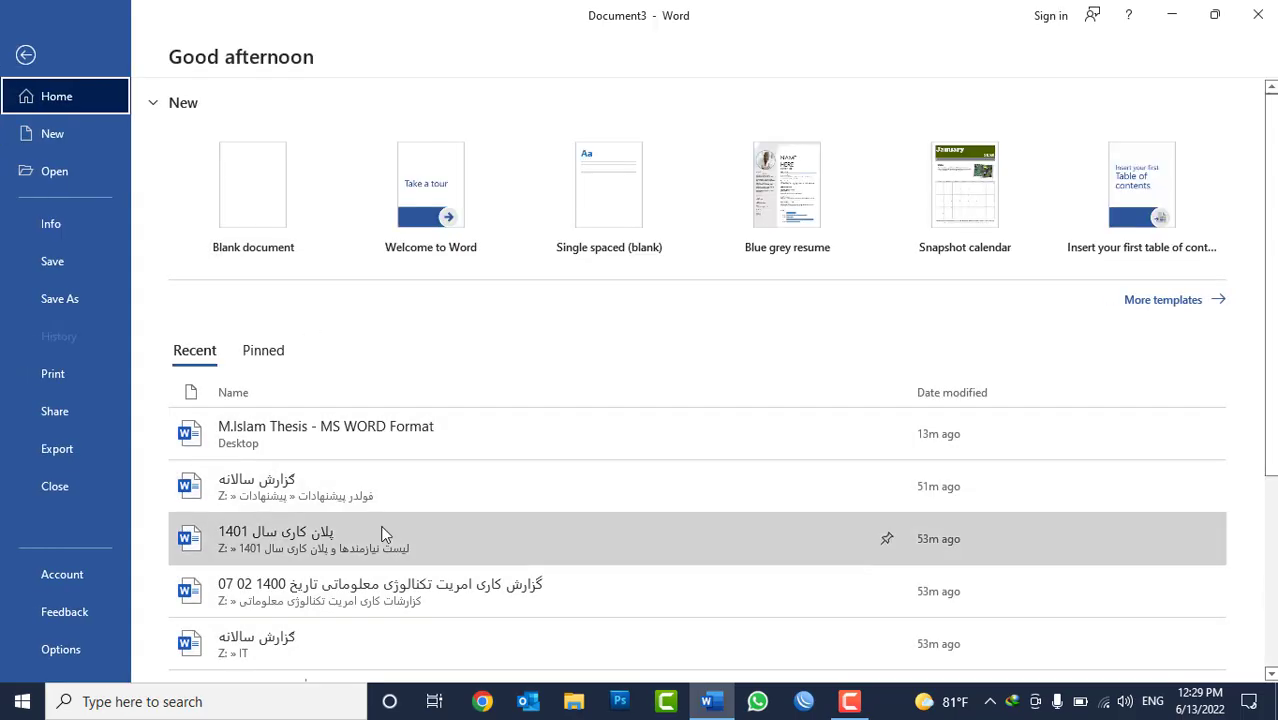
pyautogui.click(350, 532)
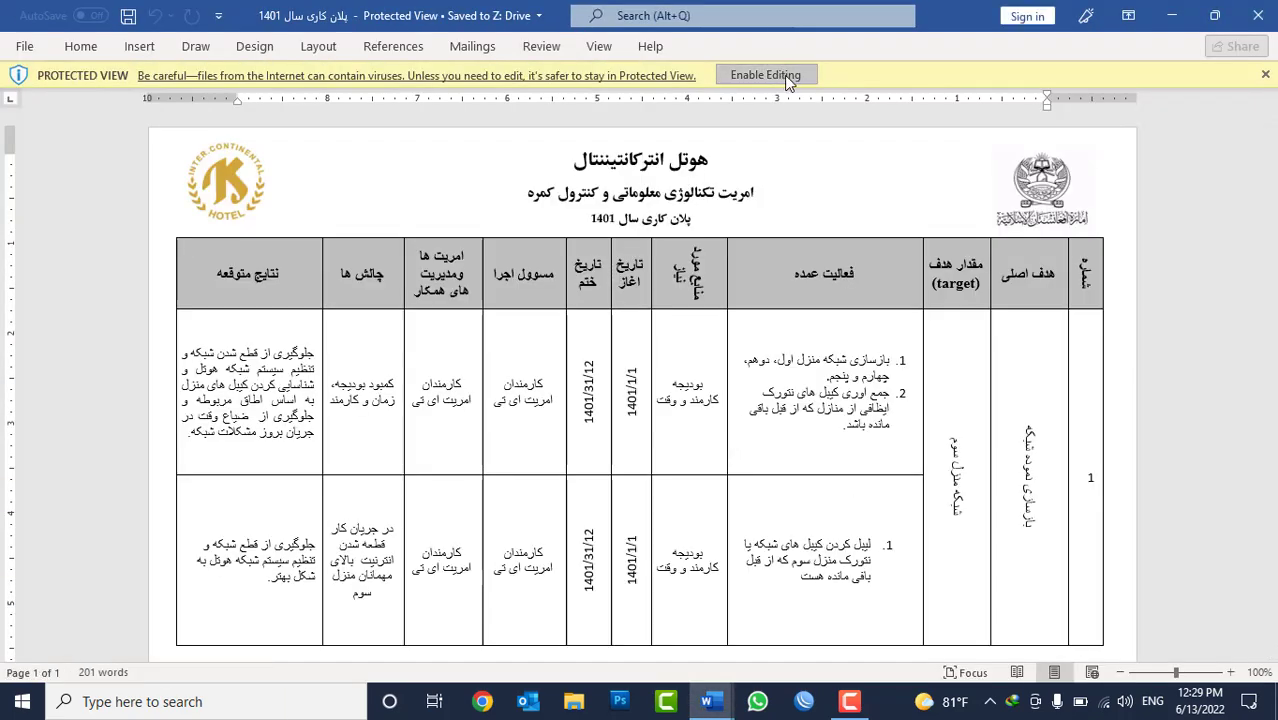
pyautogui.click(785, 74)
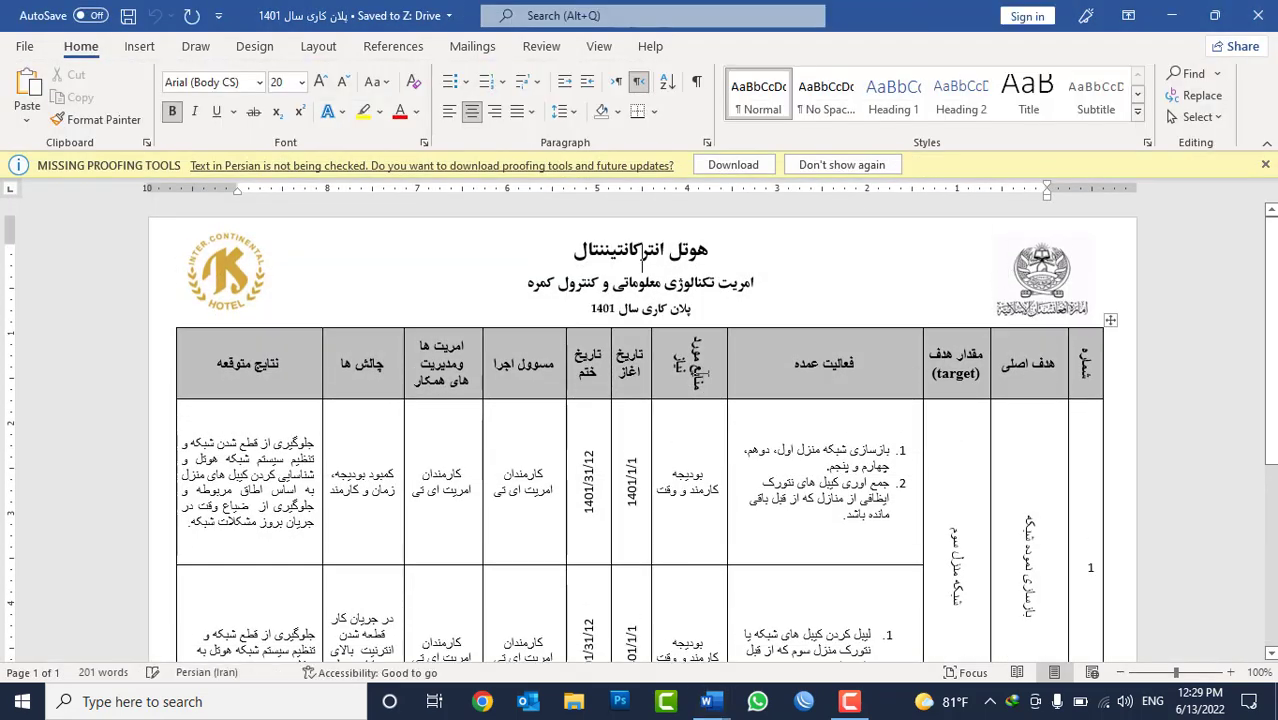
# Delete the centred signature block below the closing sentence that follows the table.
pyautogui.scroll(-3, 748, 396)
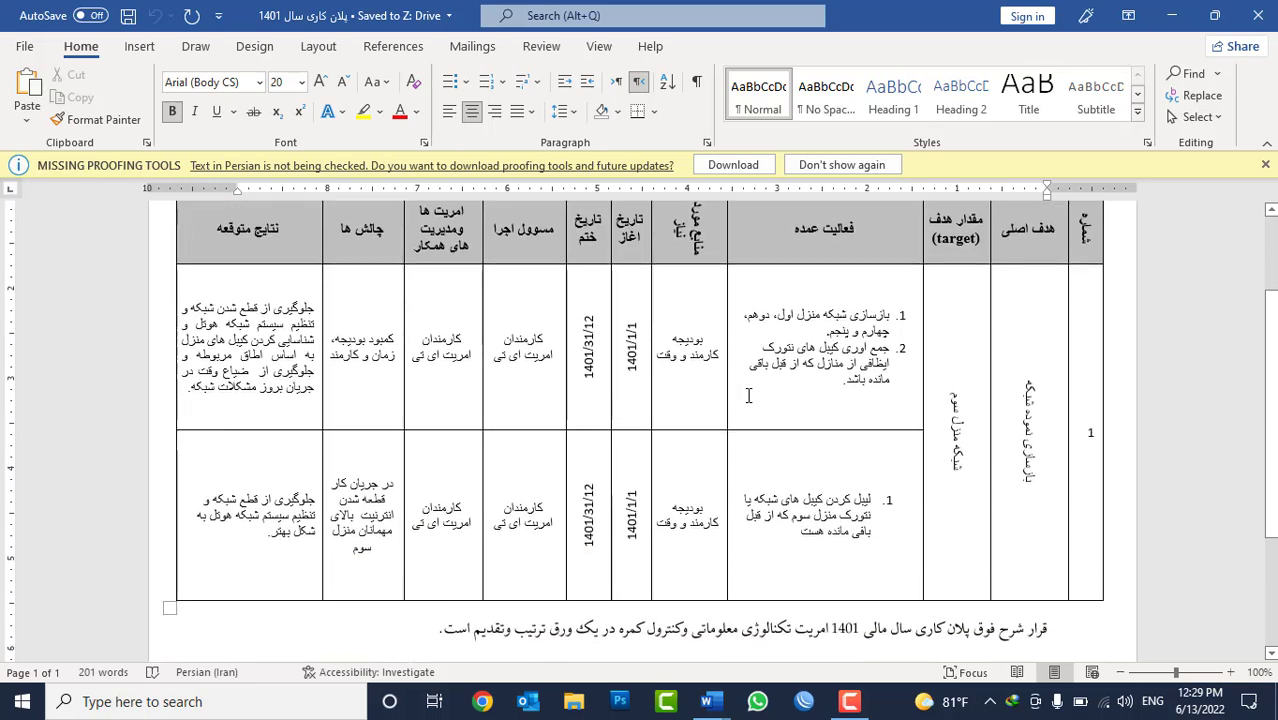
pyautogui.scroll(-3, 757, 396)
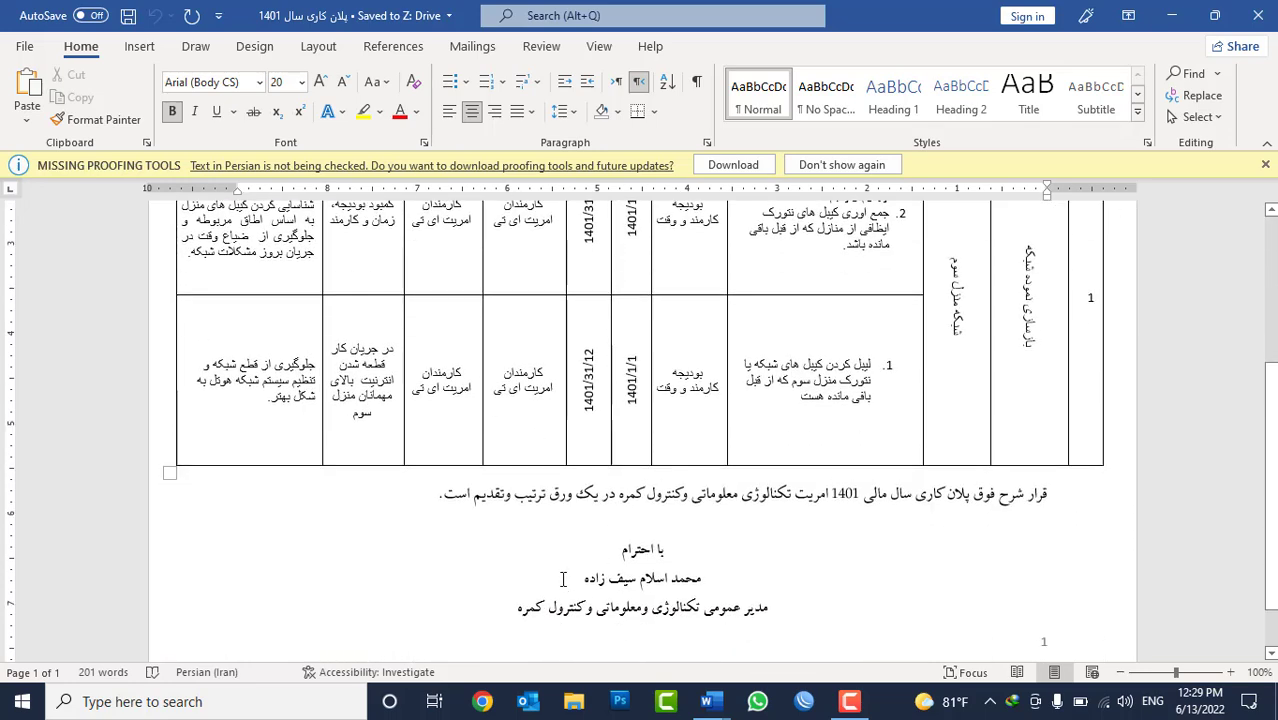
pyautogui.moveTo(563, 579); pyautogui.dragTo(620, 548)
pyautogui.press('Delete')
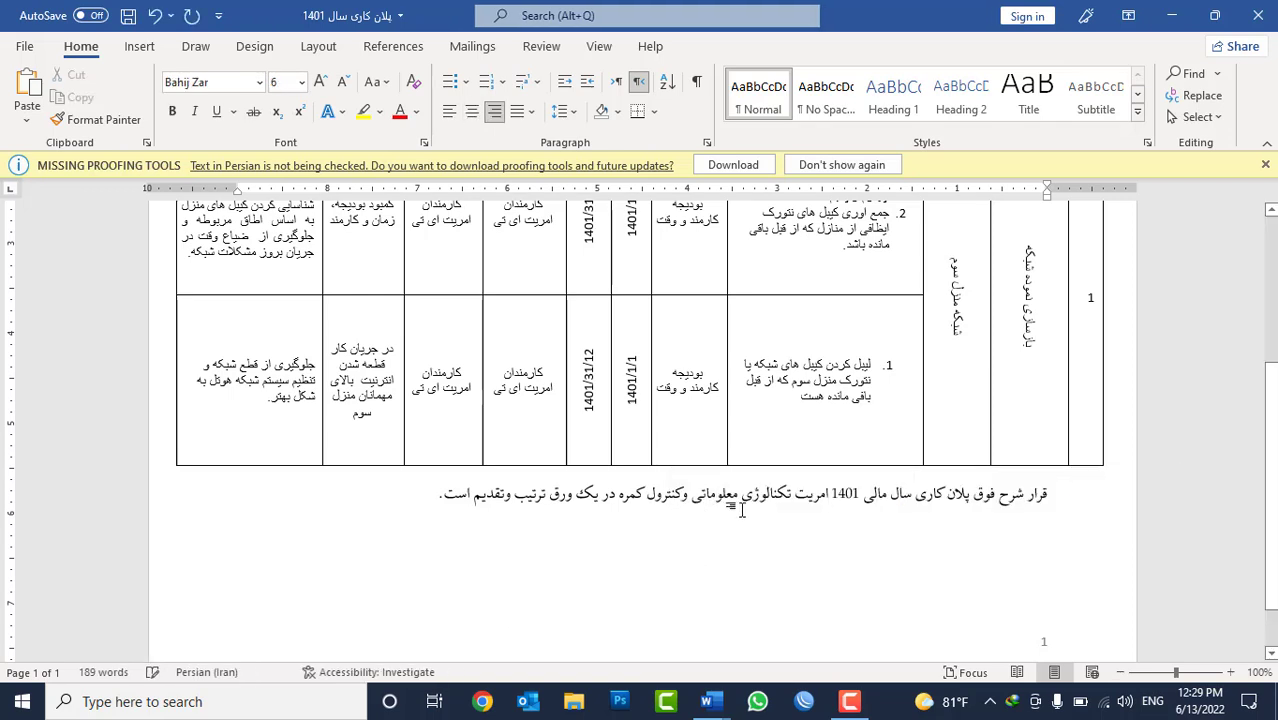
# Insert a footnote before the full stop of the closing sentence below the table, with the text "افغانستان ته ښه راغلاست".
pyautogui.click(444, 492)
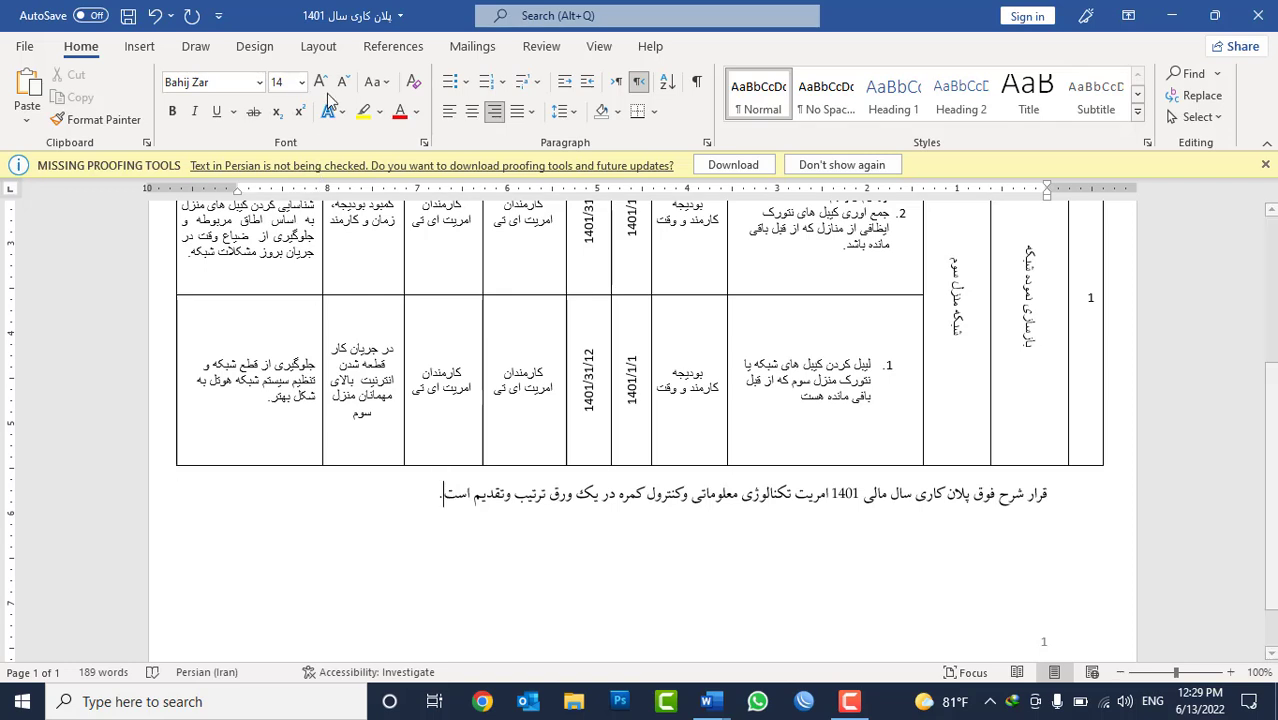
pyautogui.click(381, 50)
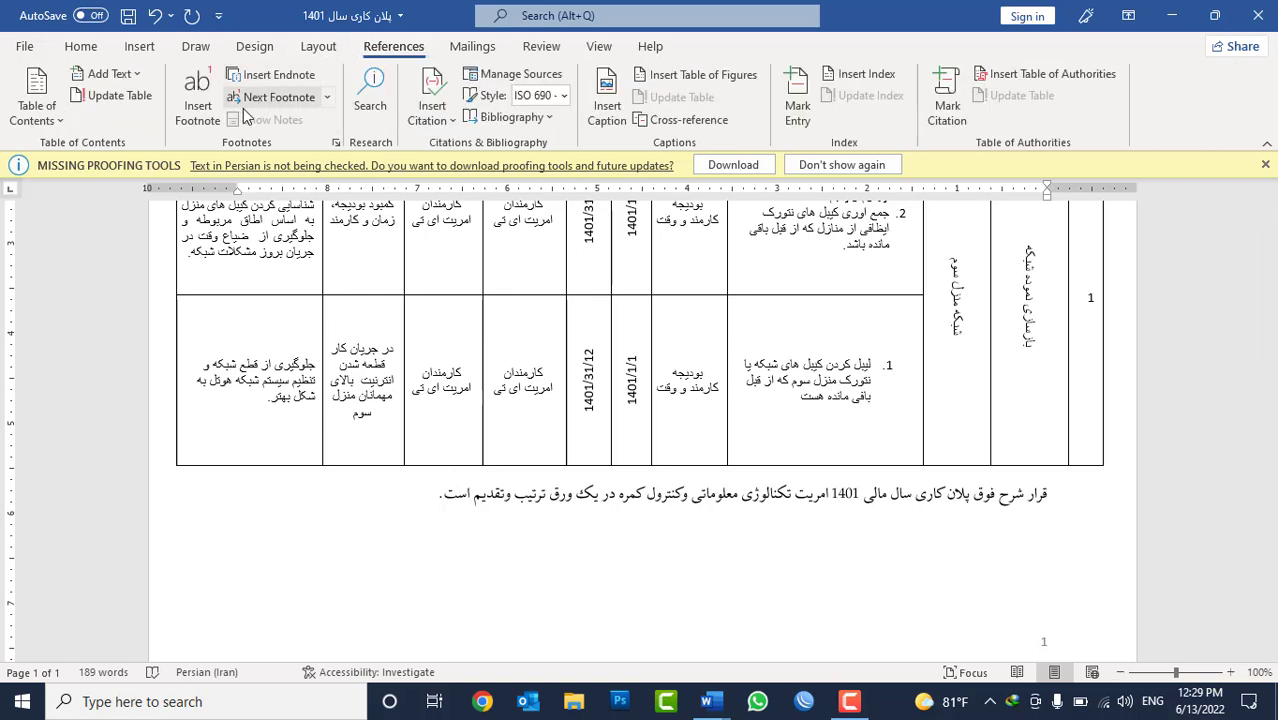
pyautogui.click(198, 112)
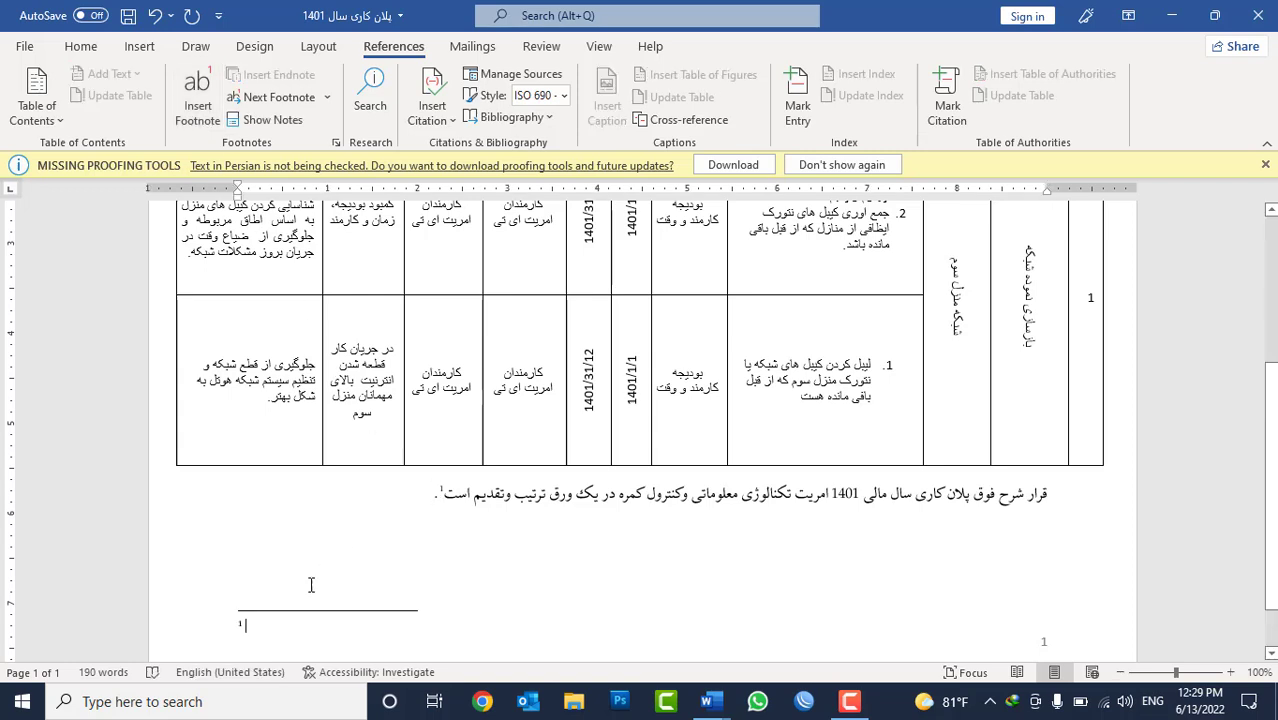
pyautogui.hotkey('alt', 'shift')
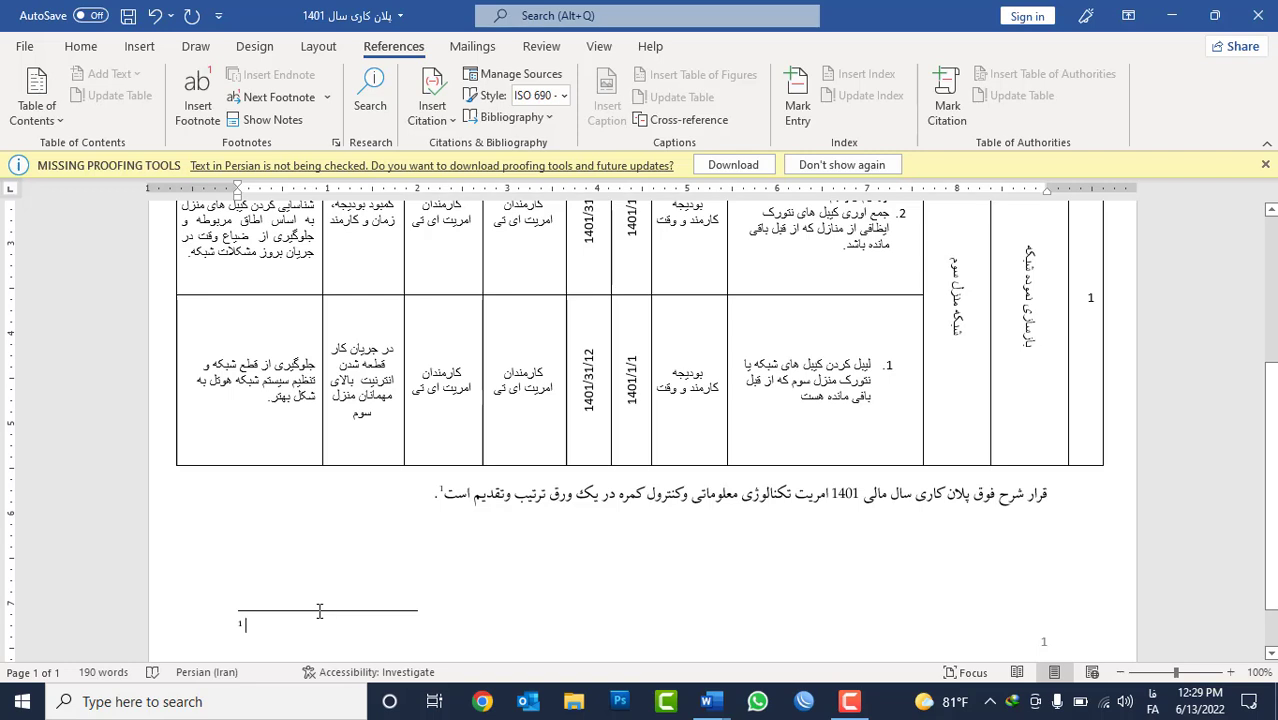
pyautogui.write('افغانستان ت')
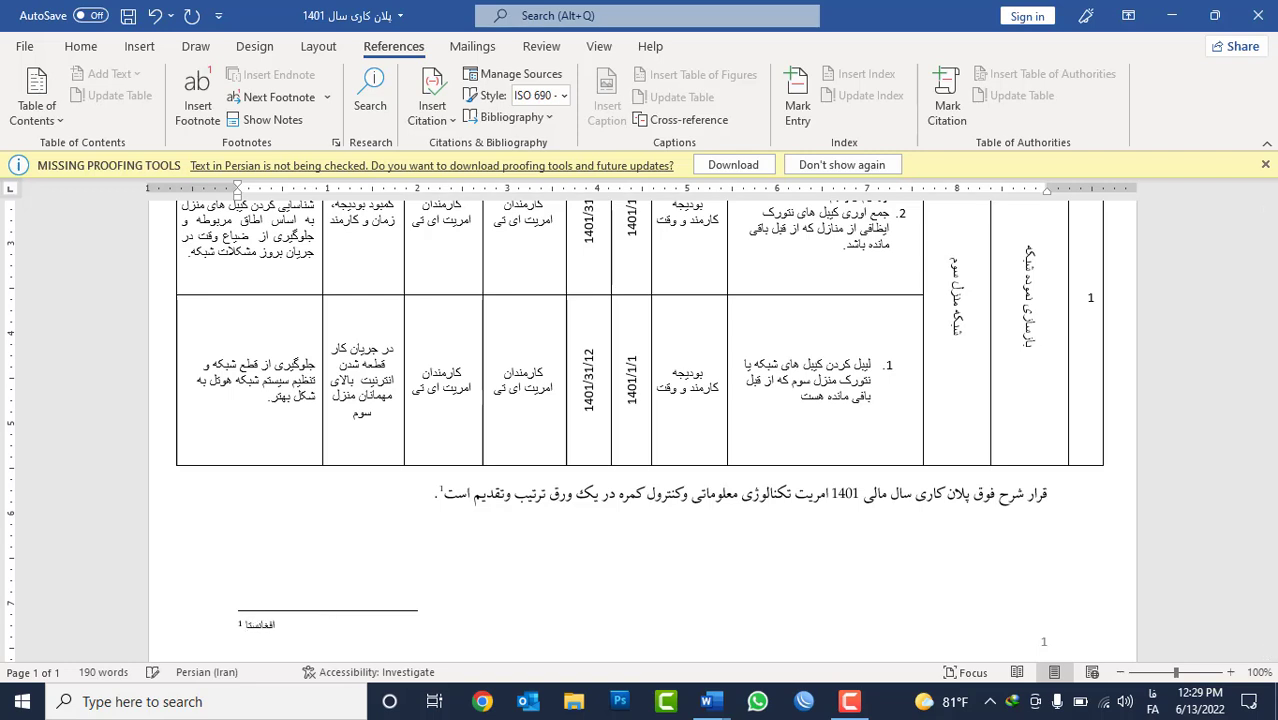
pyautogui.write('ه')
pyautogui.hotkey('alt', 'shift')
pyautogui.write('ښه راغلاس')
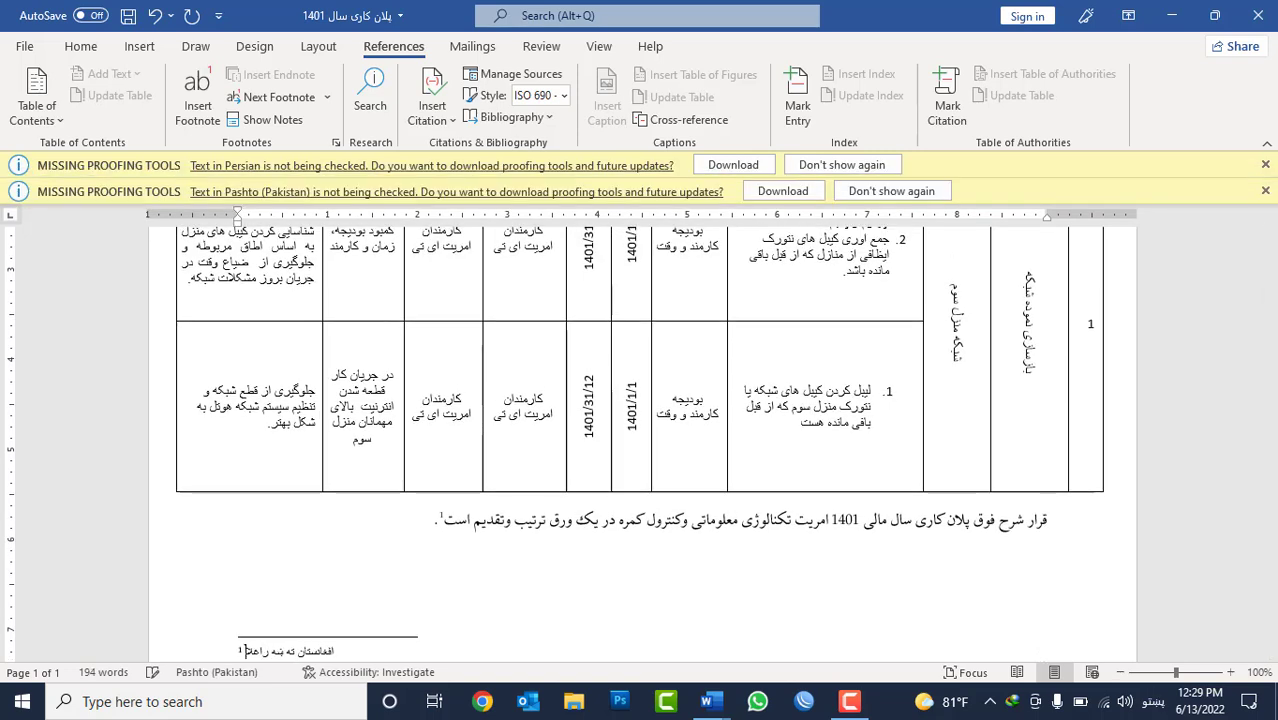
pyautogui.write('ت')
pyautogui.scroll(-2, 497, 515)
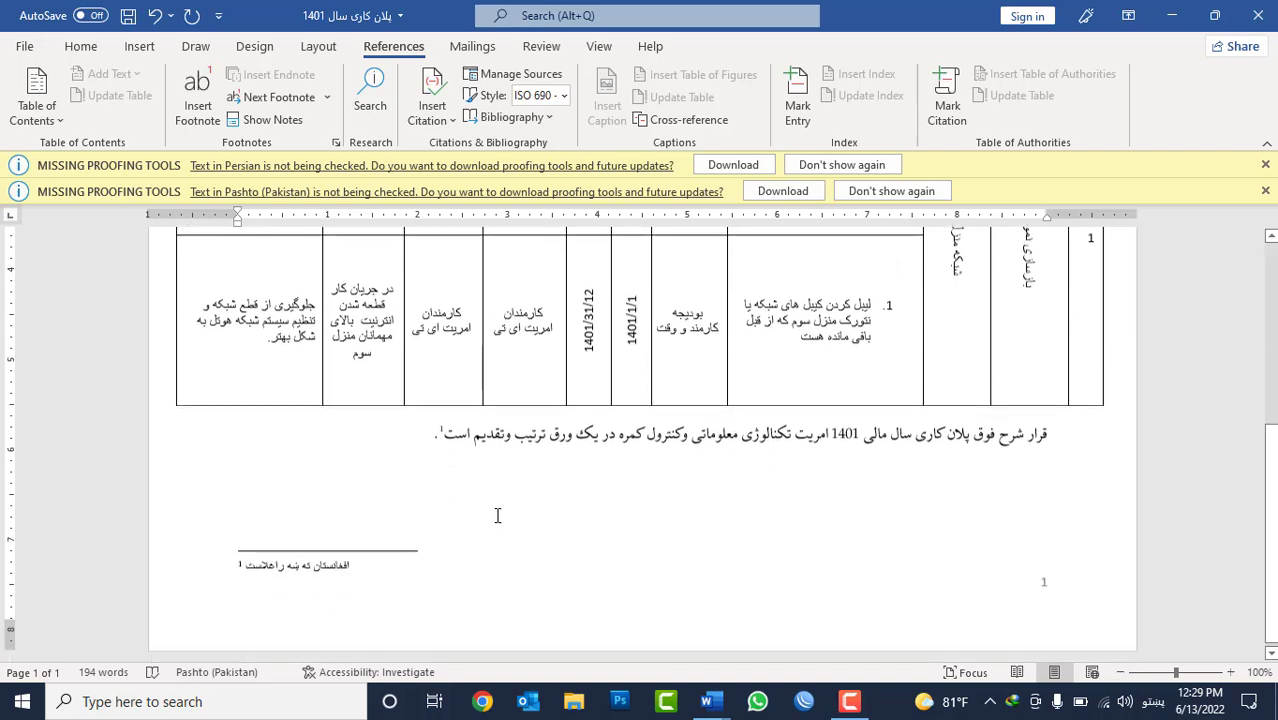
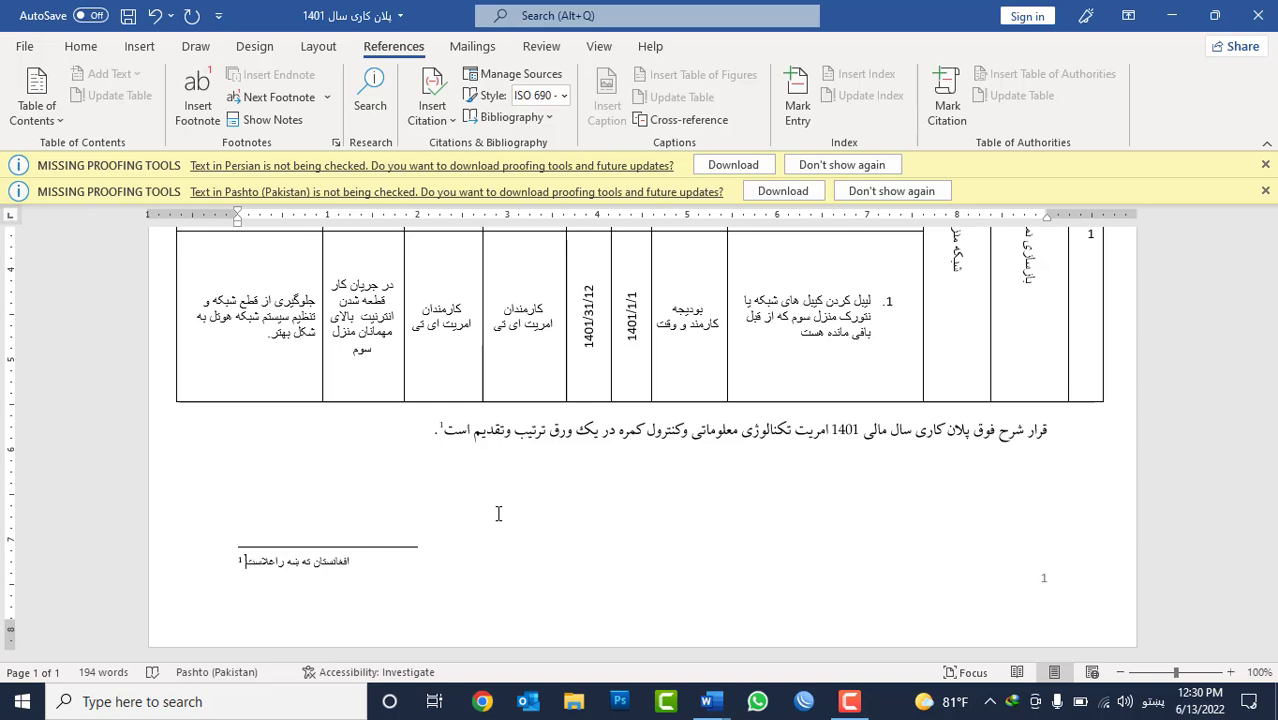
# Set the footnote text's direction to right-to-left.
pyautogui.click(80, 46)
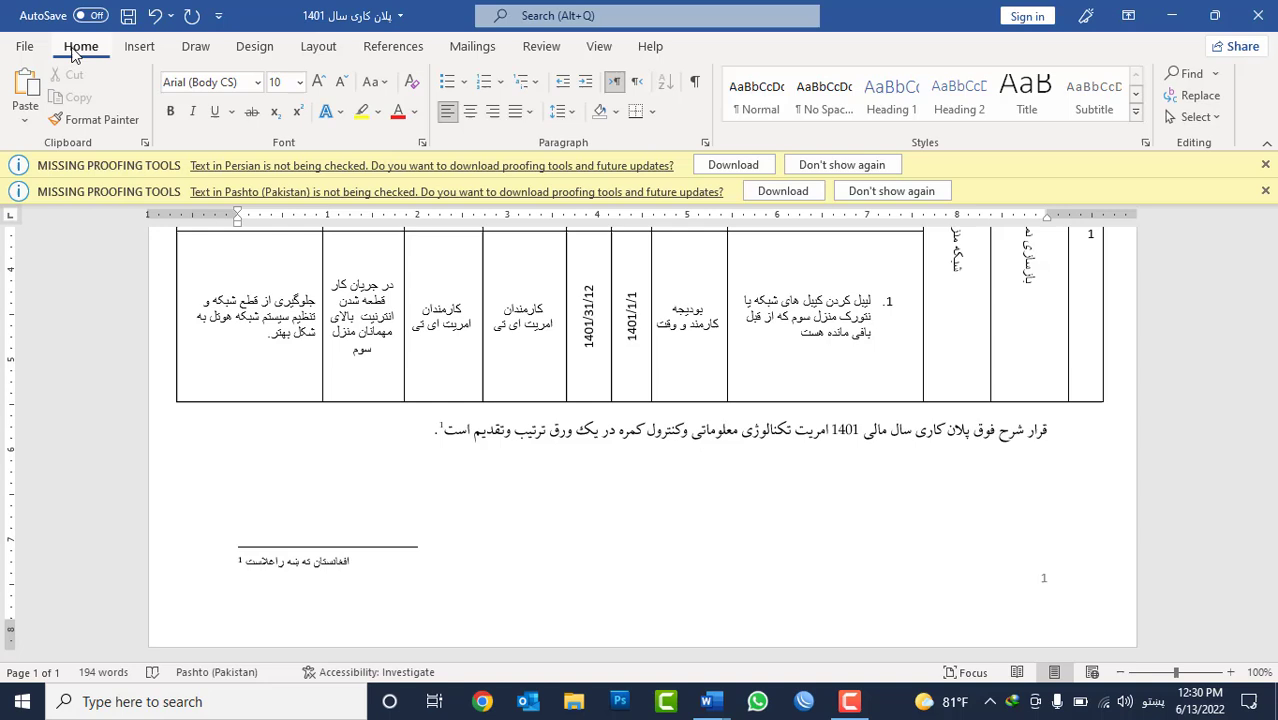
pyautogui.click(641, 84)
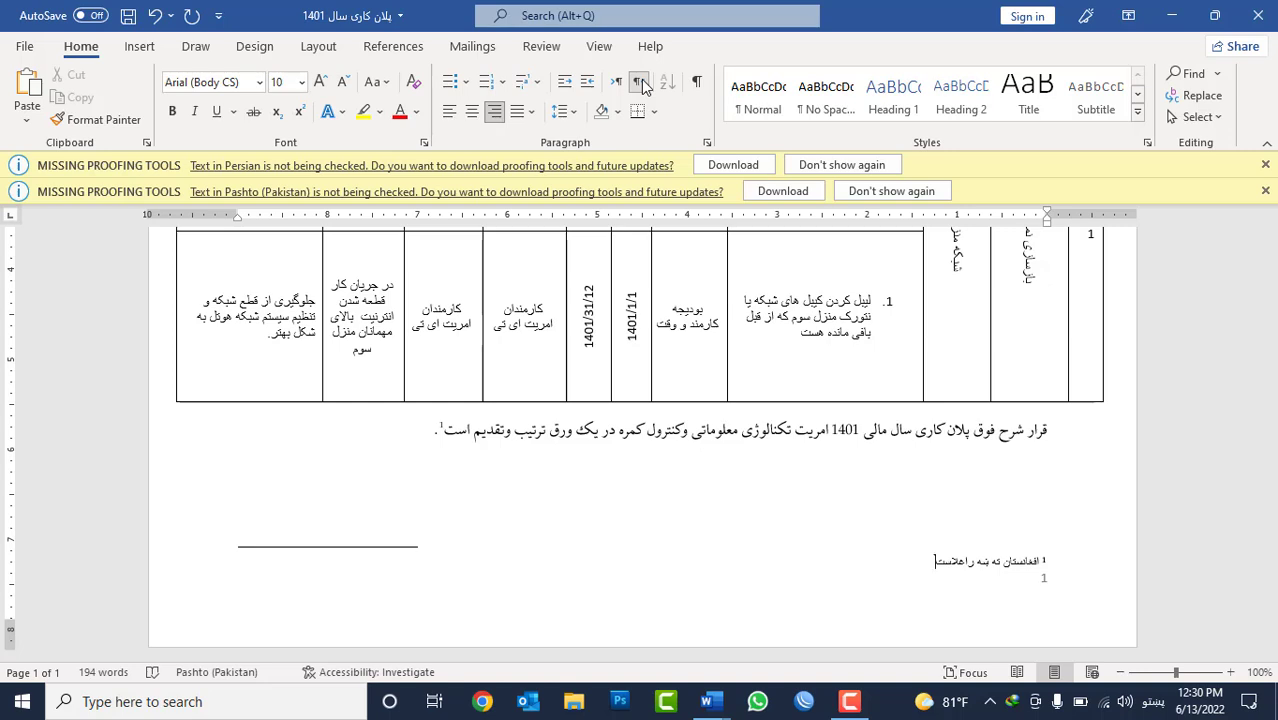
# Switch the document to Draft view and display the Footnote Separator in the notes area.
pyautogui.click(598, 47)
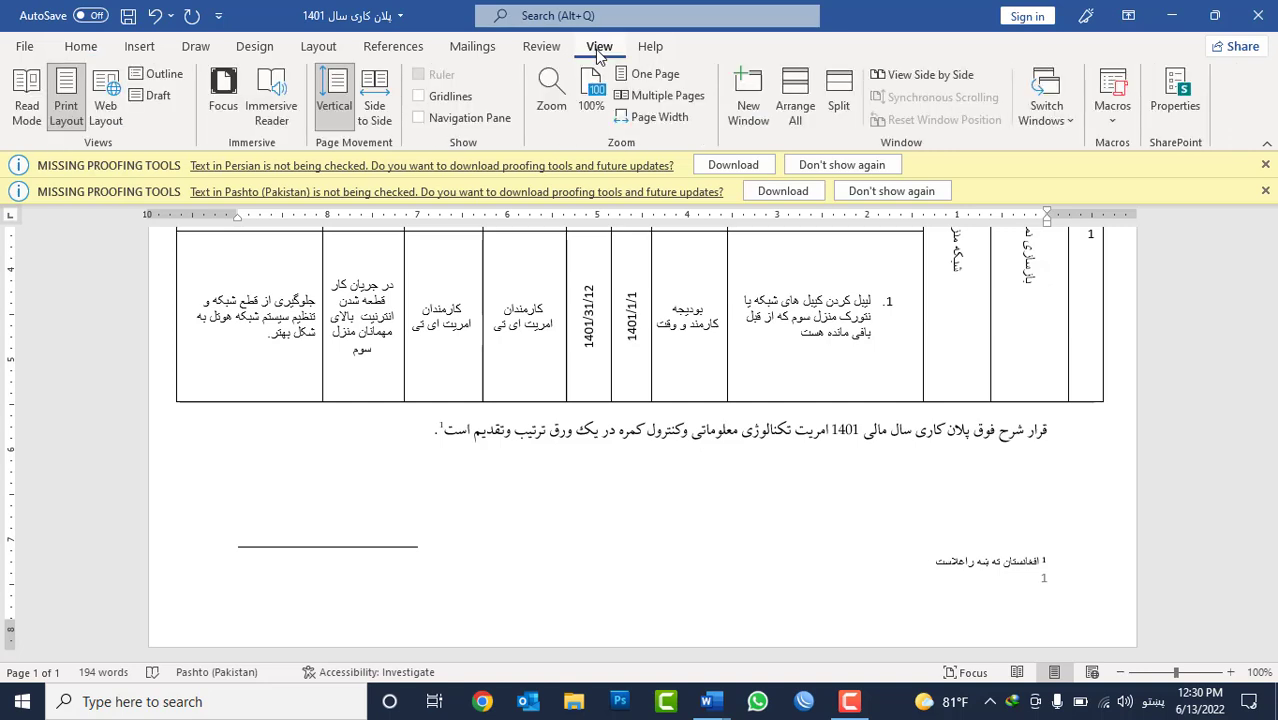
pyautogui.click(157, 95)
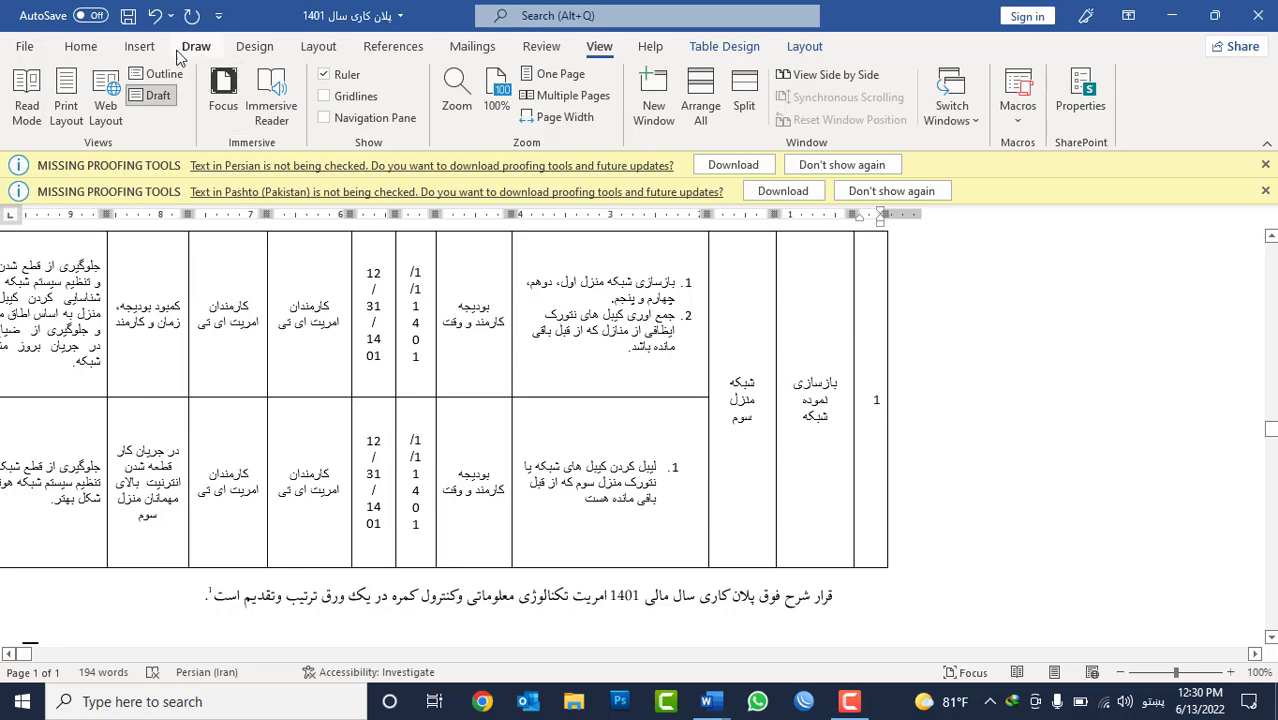
pyautogui.click(378, 48)
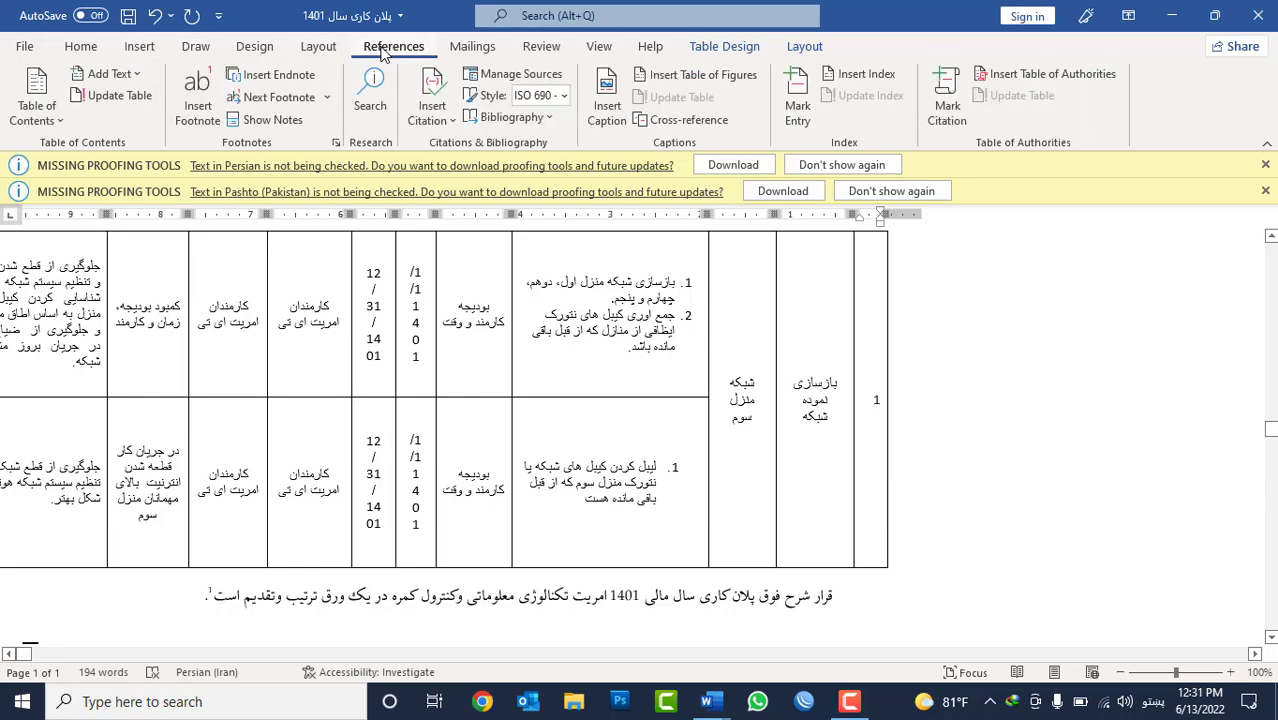
pyautogui.click(279, 121)
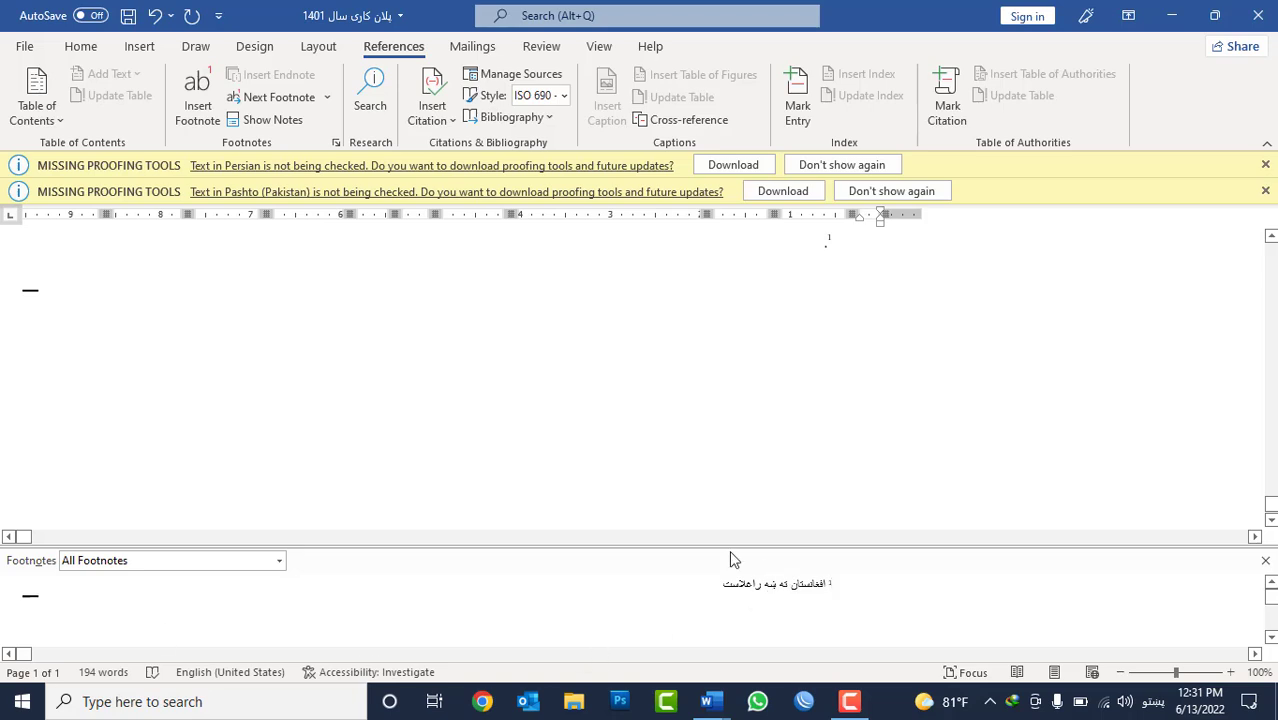
pyautogui.click(111, 562)
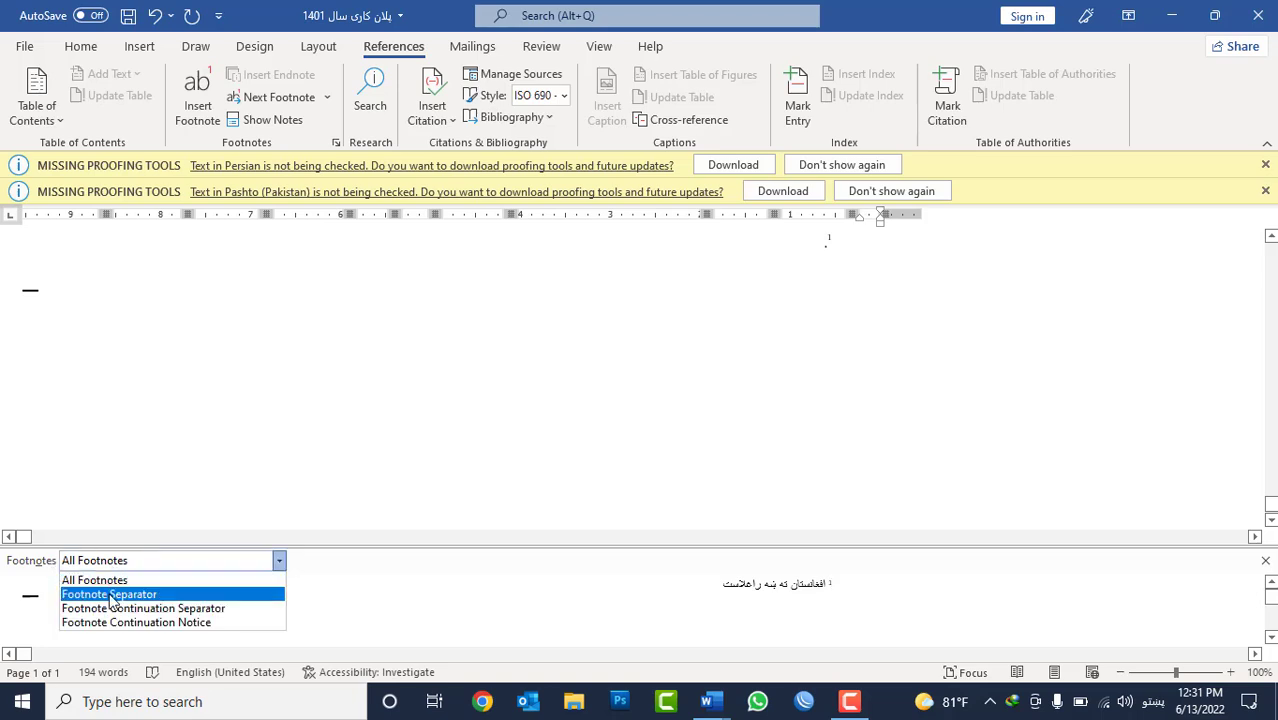
pyautogui.click(111, 595)
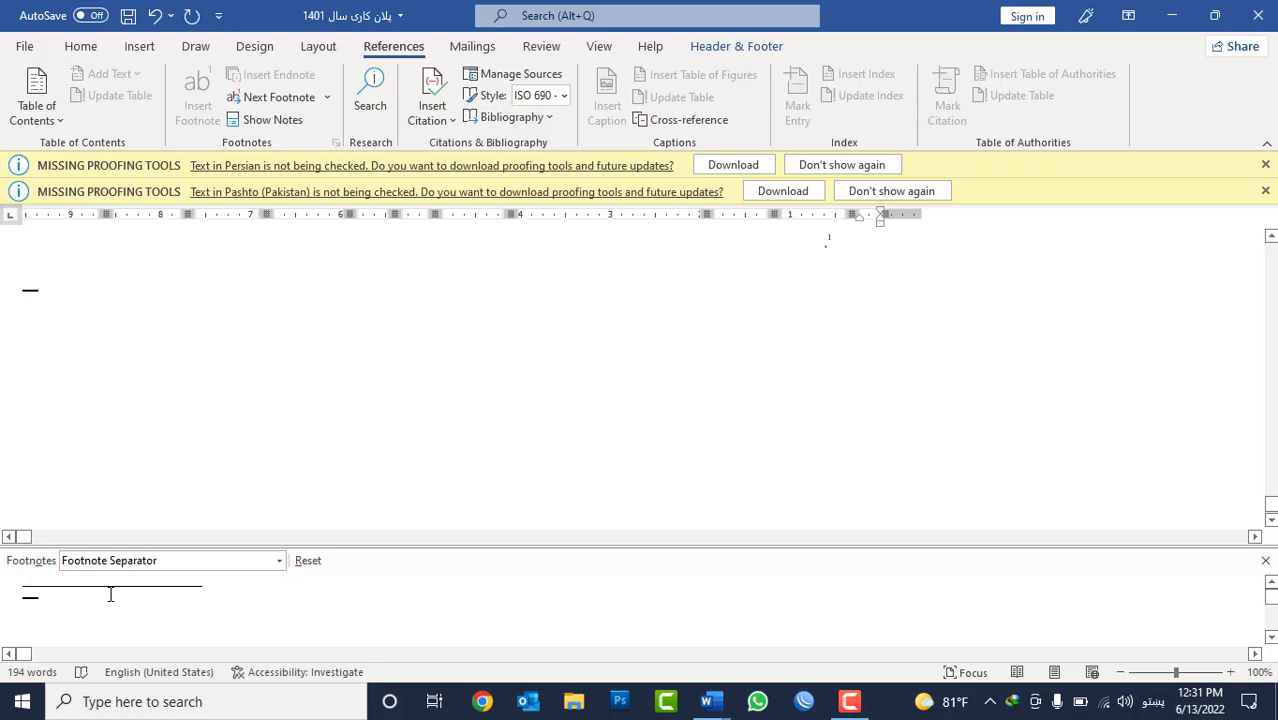
# Set the footnote separator line's direction to right-to-left and return to Print Layout view to check the footnote below the table.
pyautogui.doubleClick(104, 586)
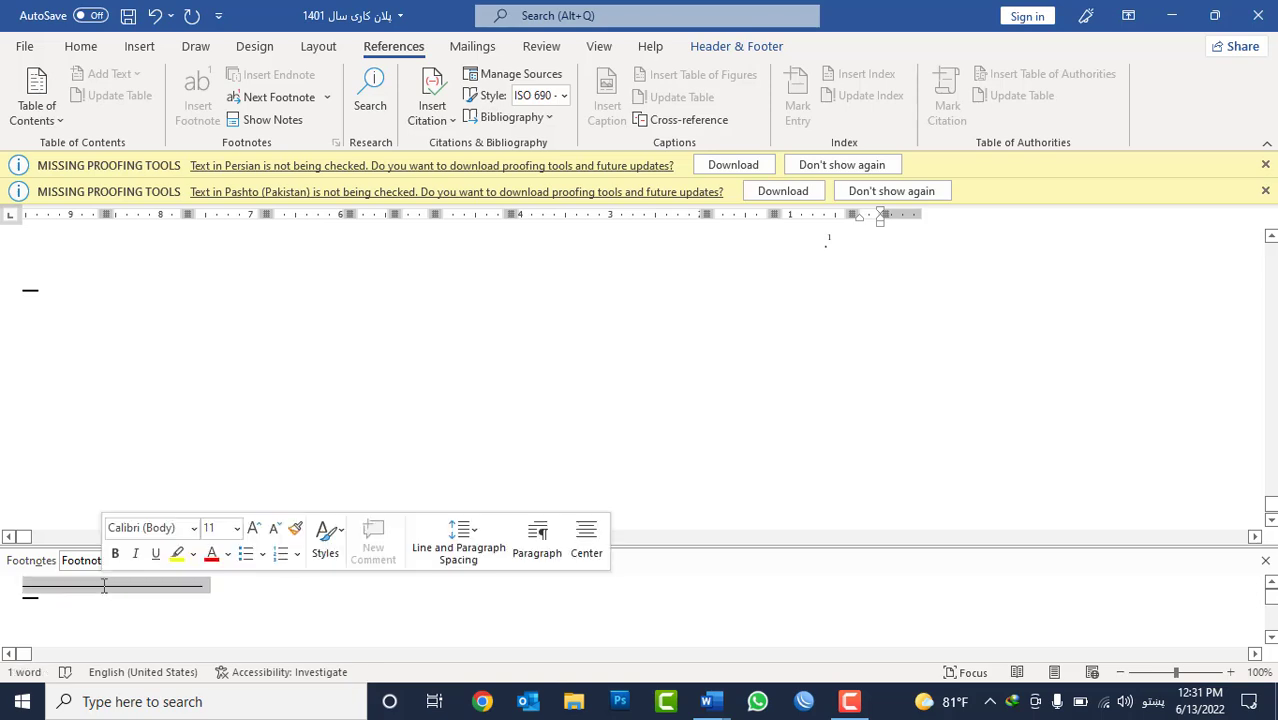
pyautogui.click(86, 48)
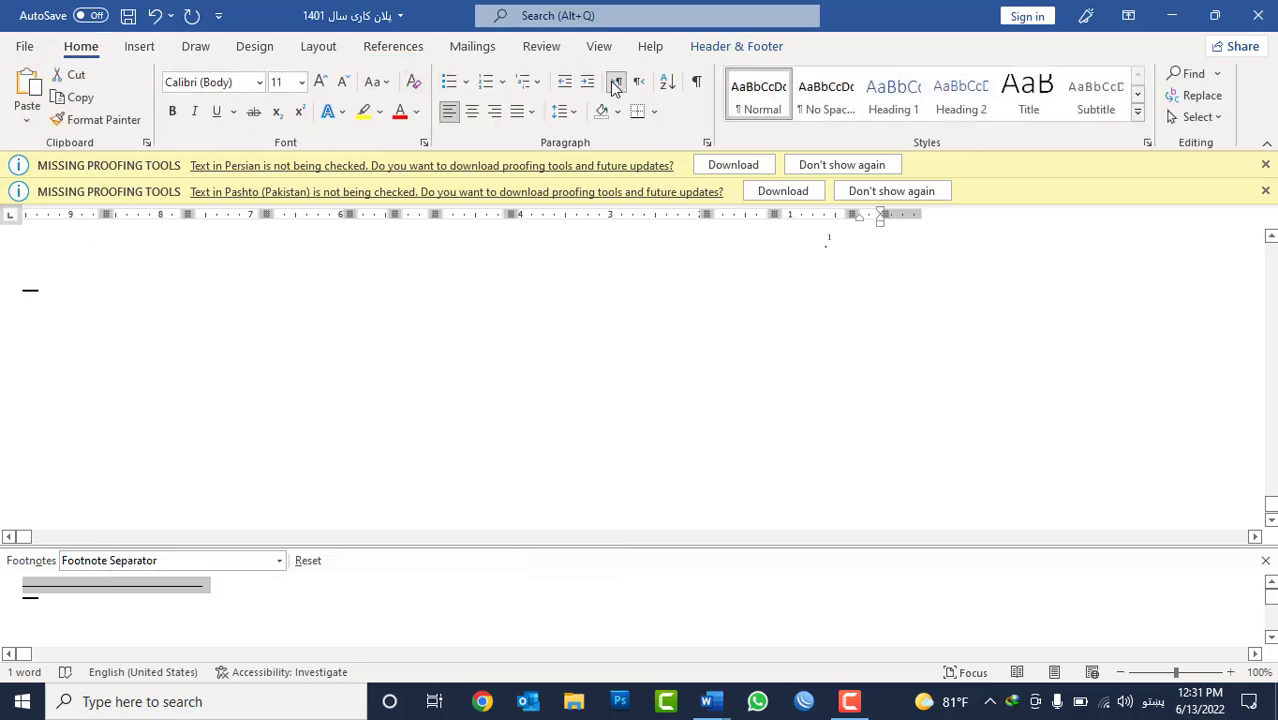
pyautogui.click(615, 86)
pyautogui.click(642, 86)
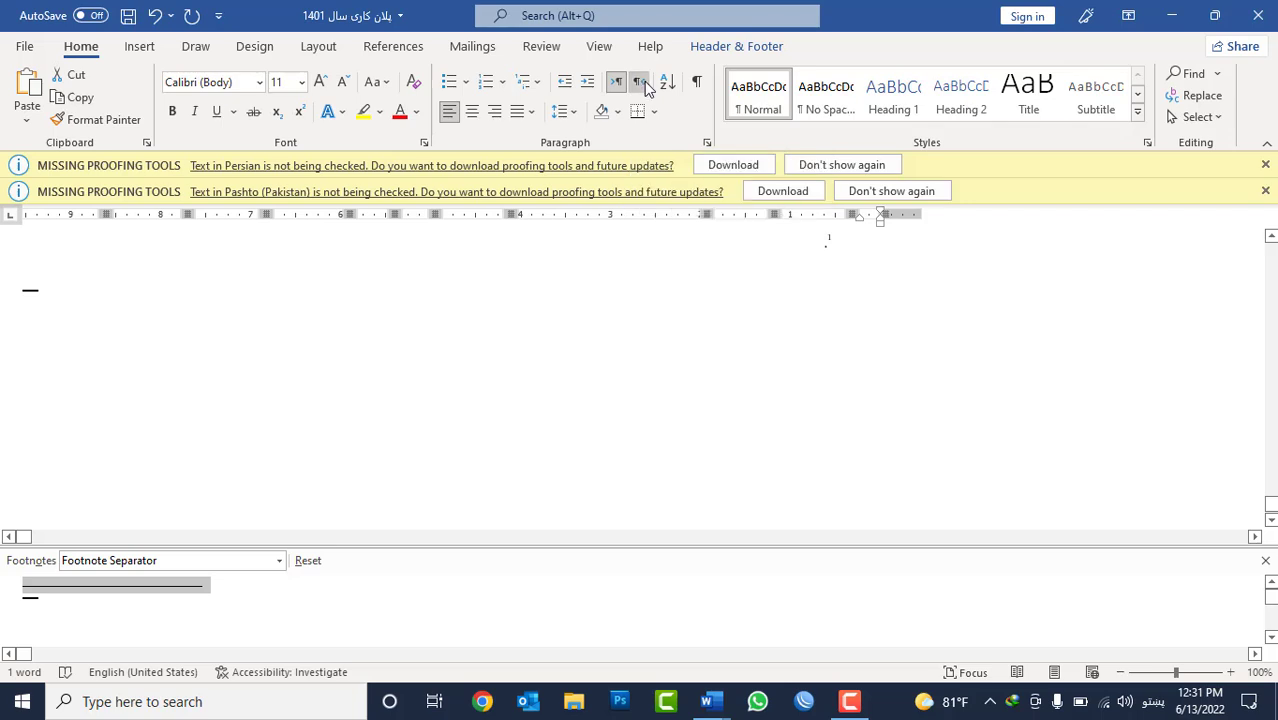
pyautogui.click(598, 48)
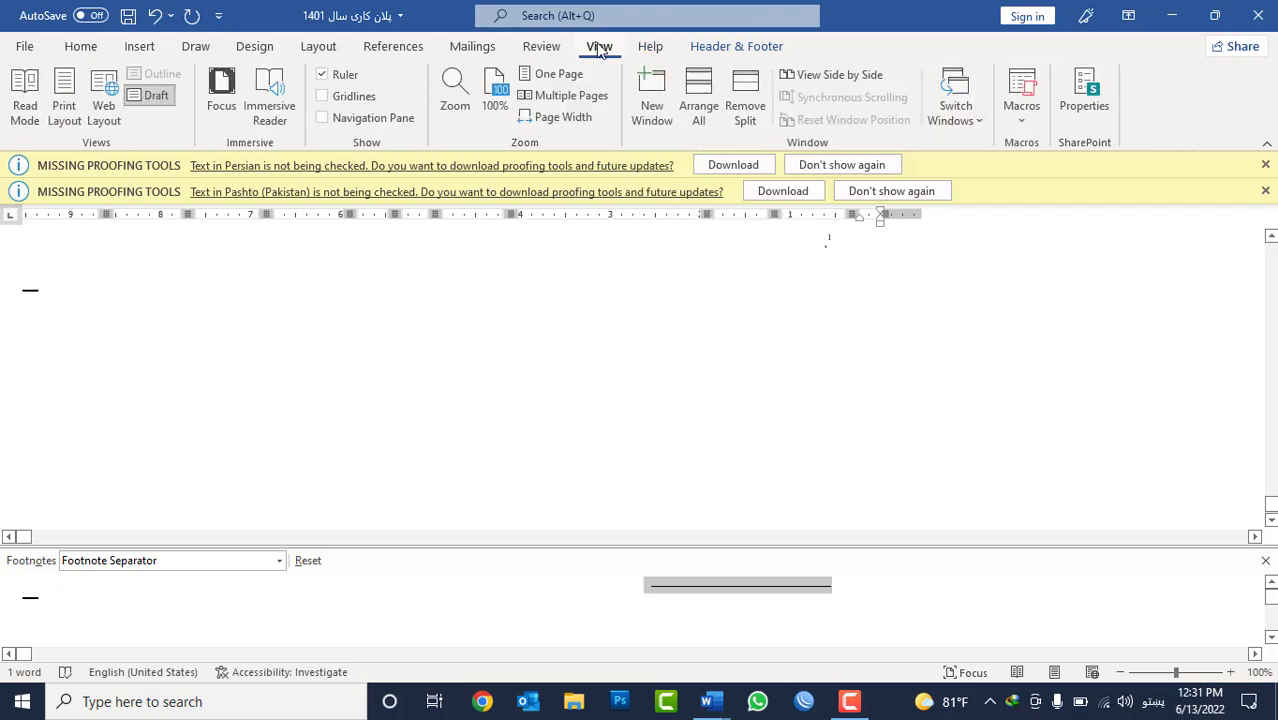
pyautogui.click(66, 108)
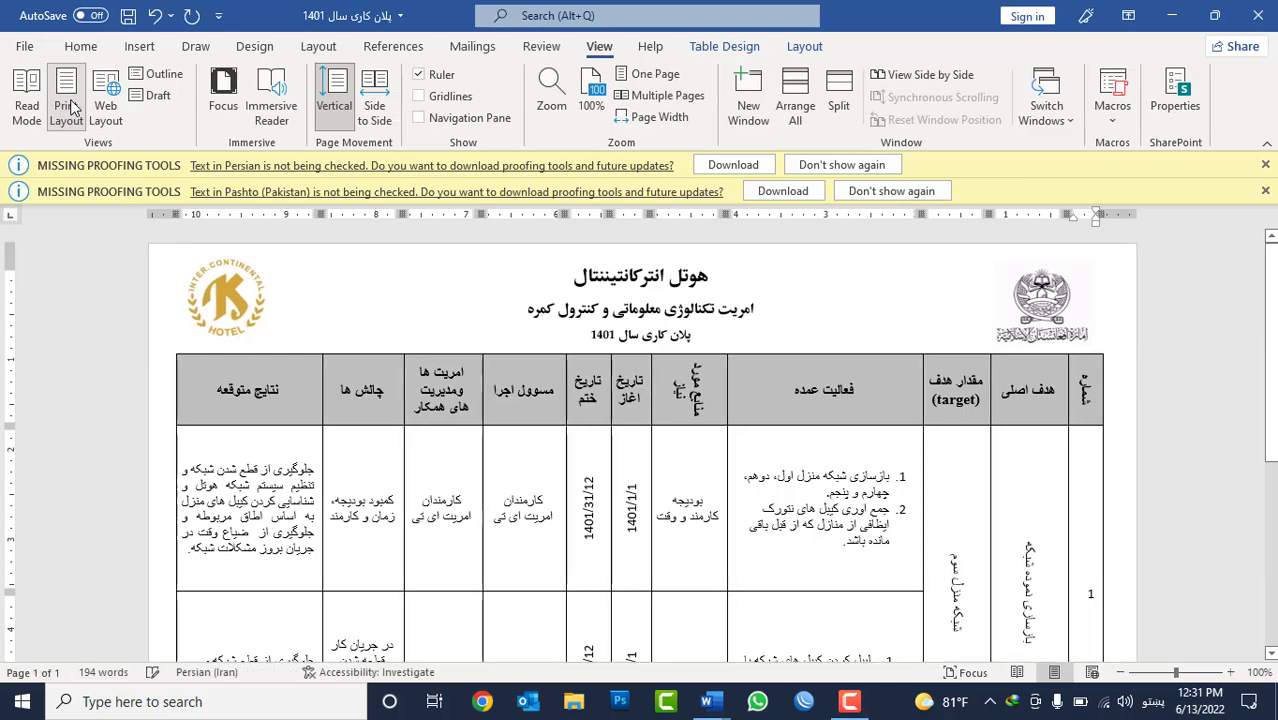
pyautogui.scroll(-7, 611, 347)
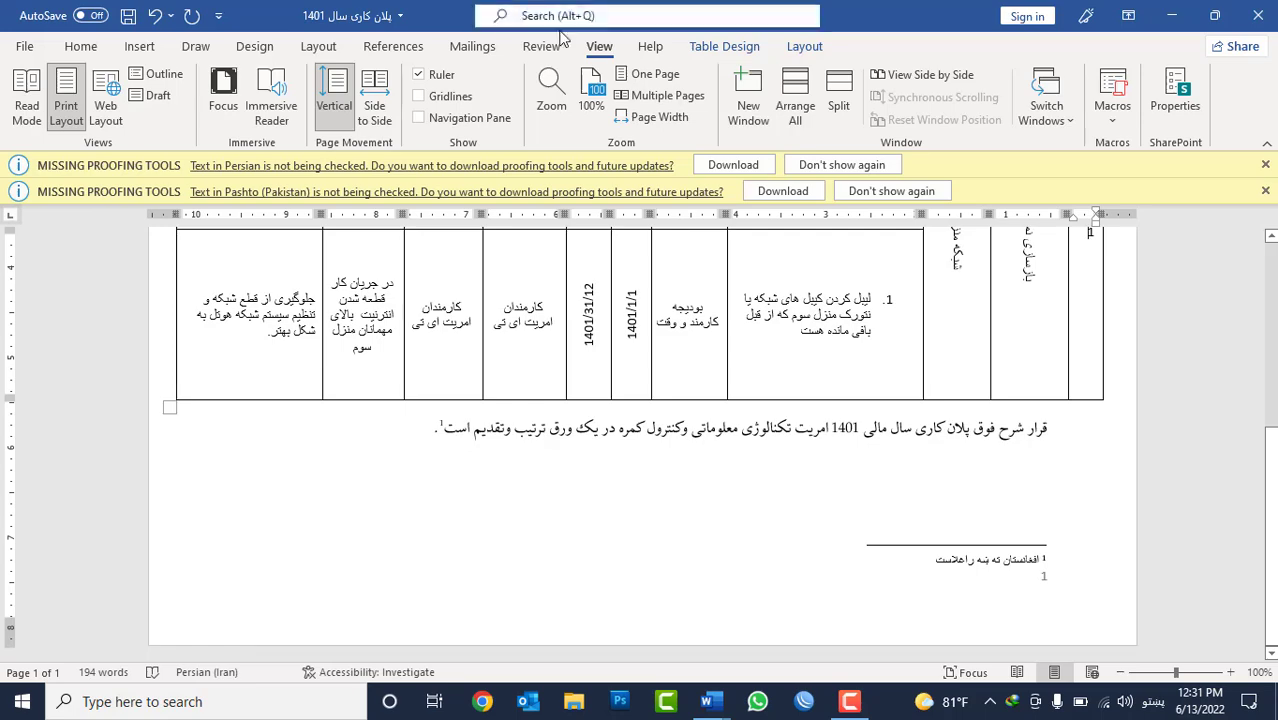
pyautogui.click(533, 47)
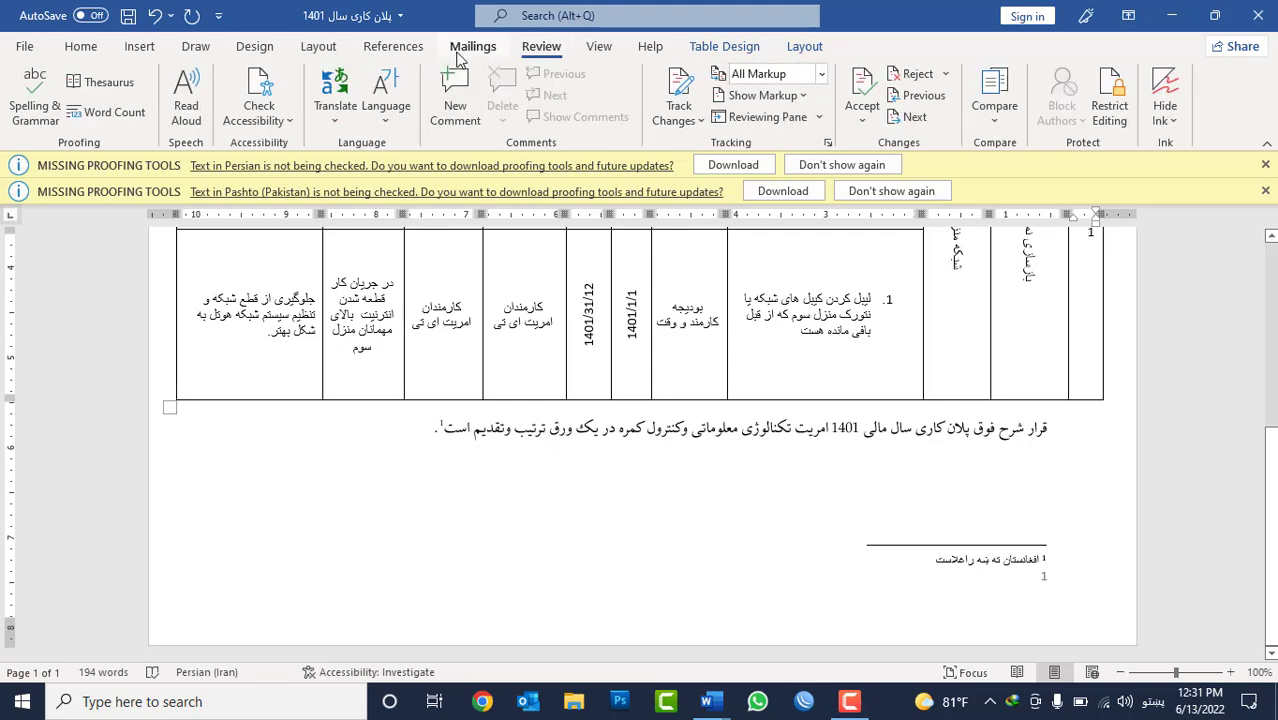
pyautogui.click(393, 47)
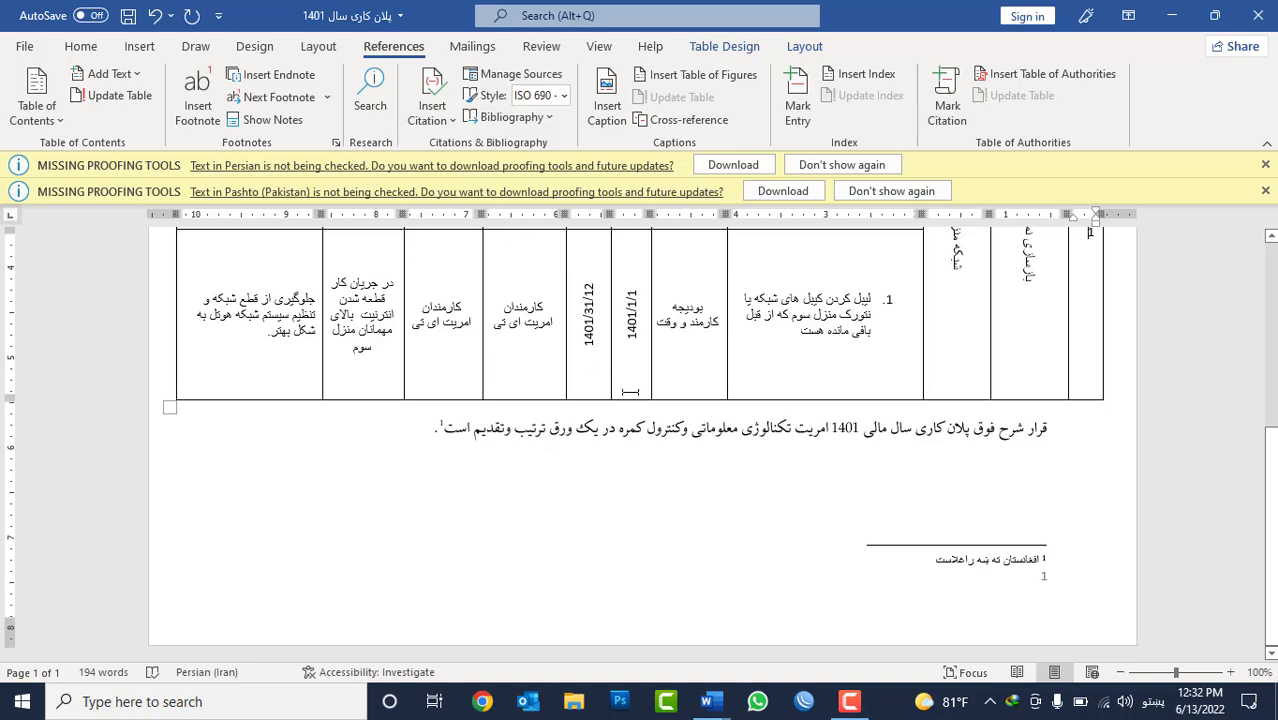
pyautogui.click(827, 511)
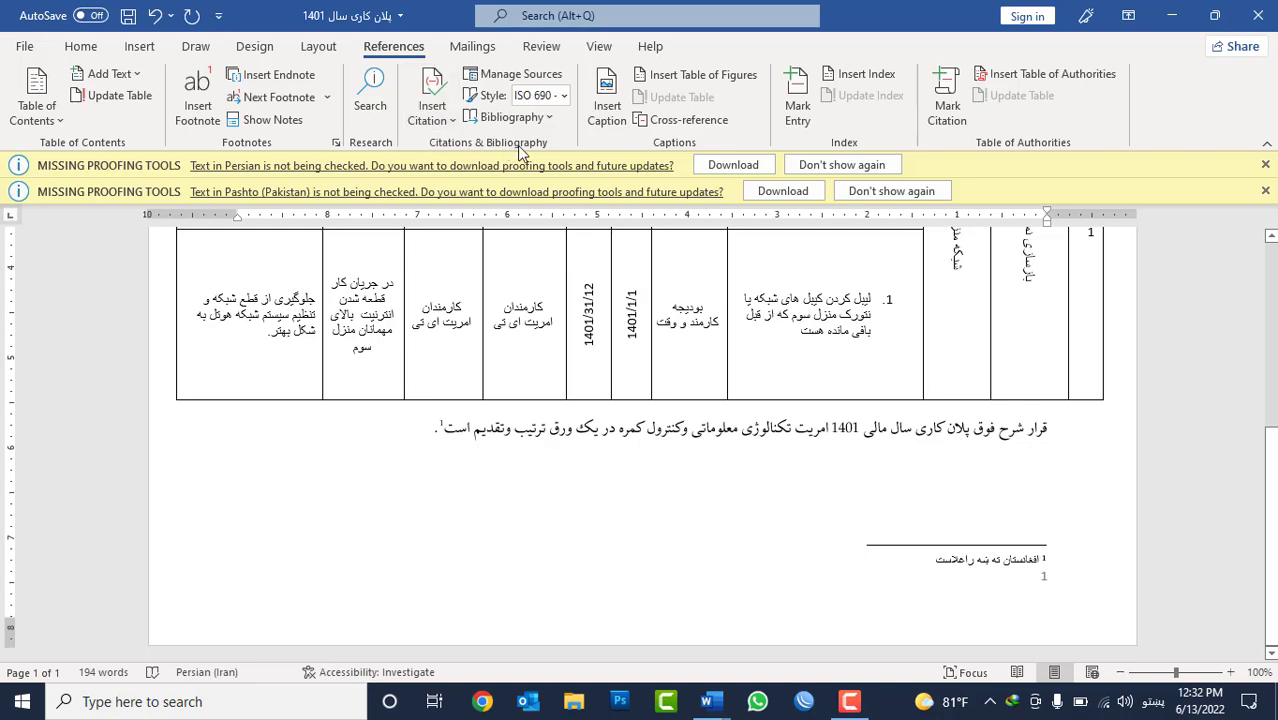
# Close the document "پلان کاری سال 1401" without saving its changes, and close the blank Document3.
pyautogui.click(1258, 15)
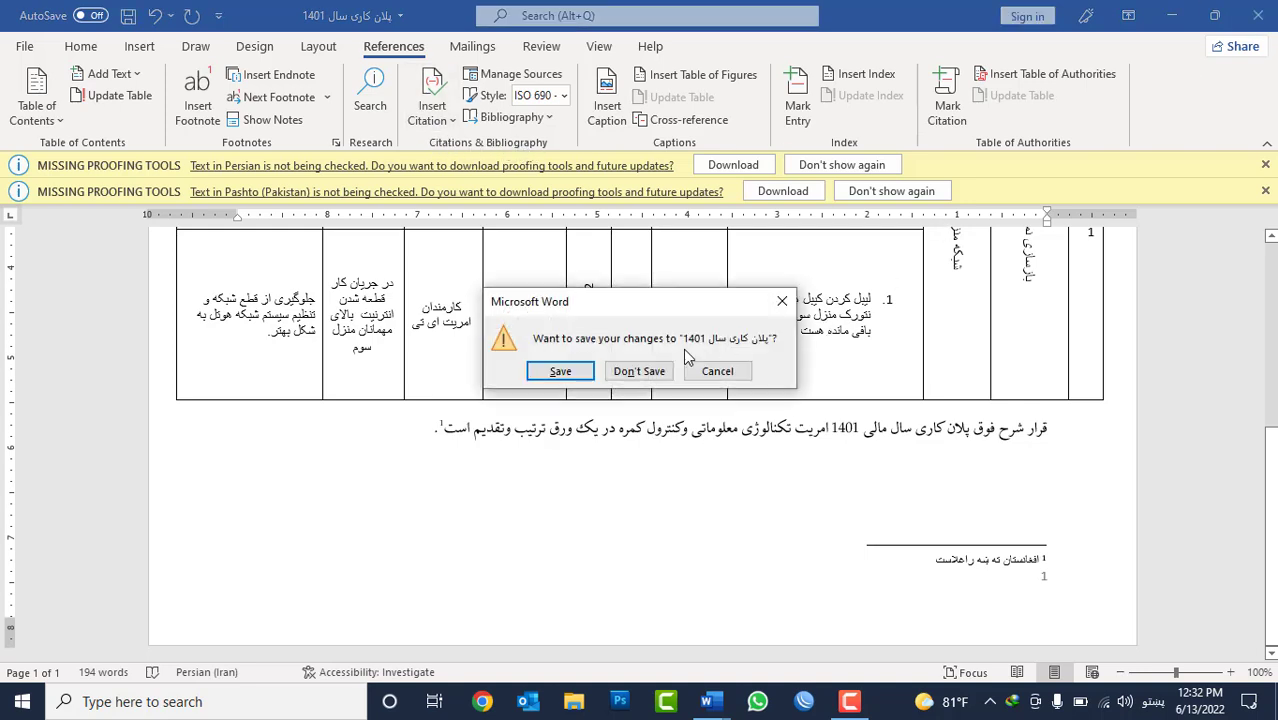
pyautogui.click(645, 373)
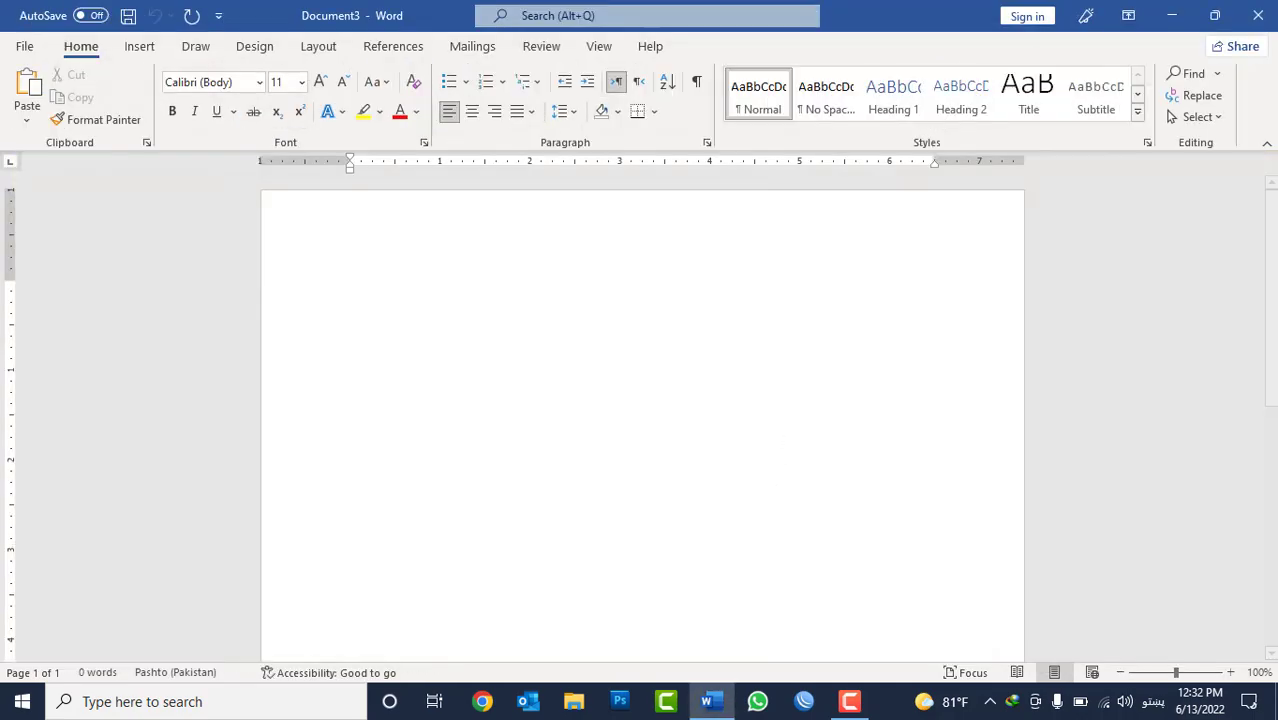
pyautogui.click(1266, 16)
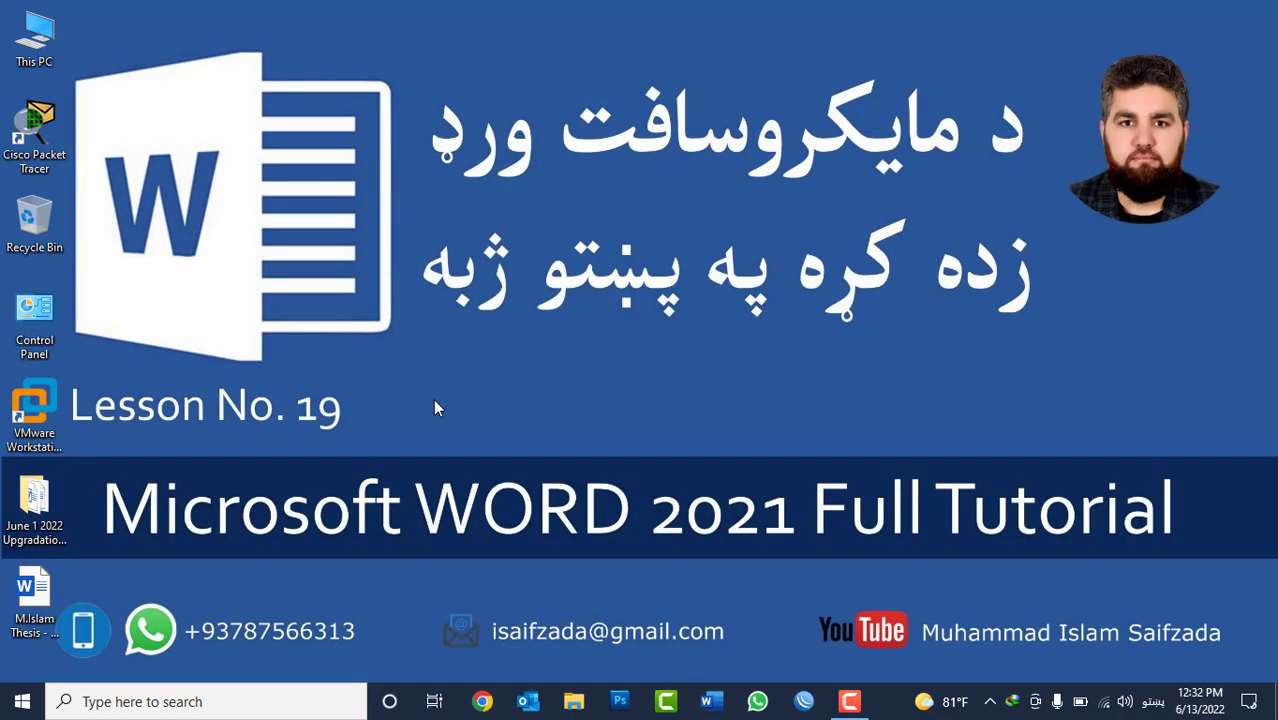
# Open the master's thesis Word document from the desktop and go to page 19.
pyautogui.doubleClick(58, 580)
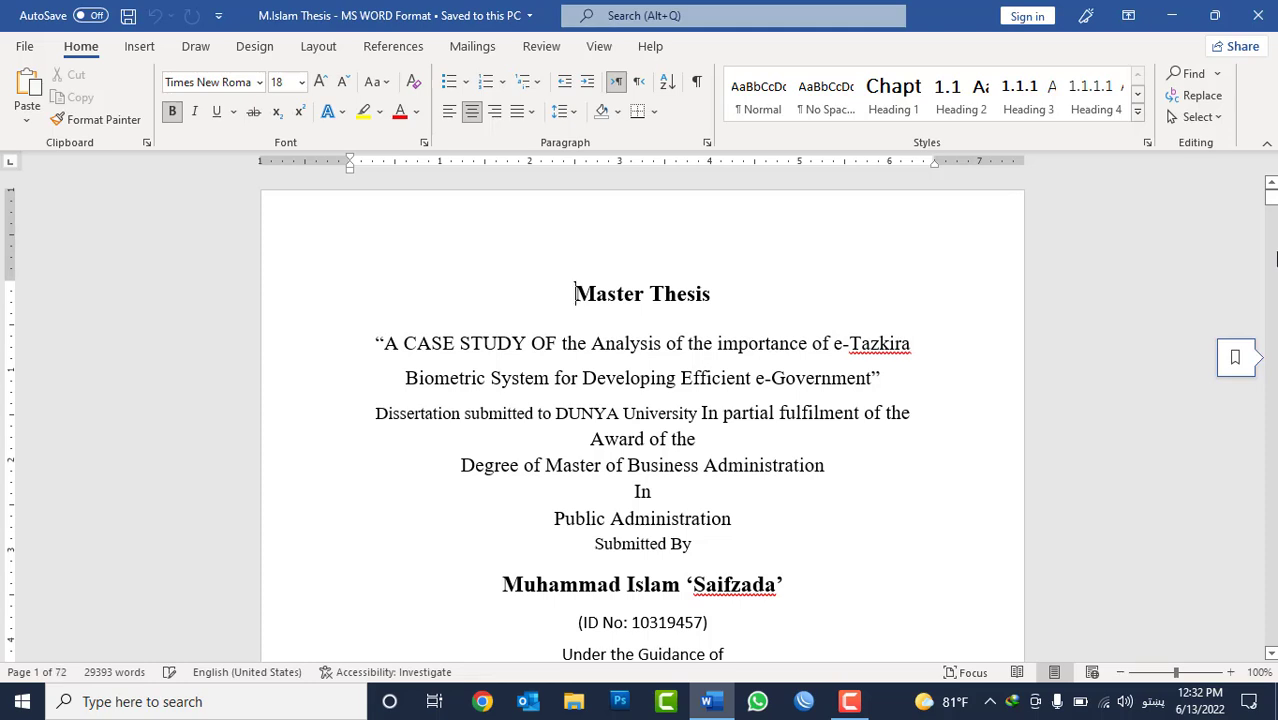
pyautogui.click(400, 50)
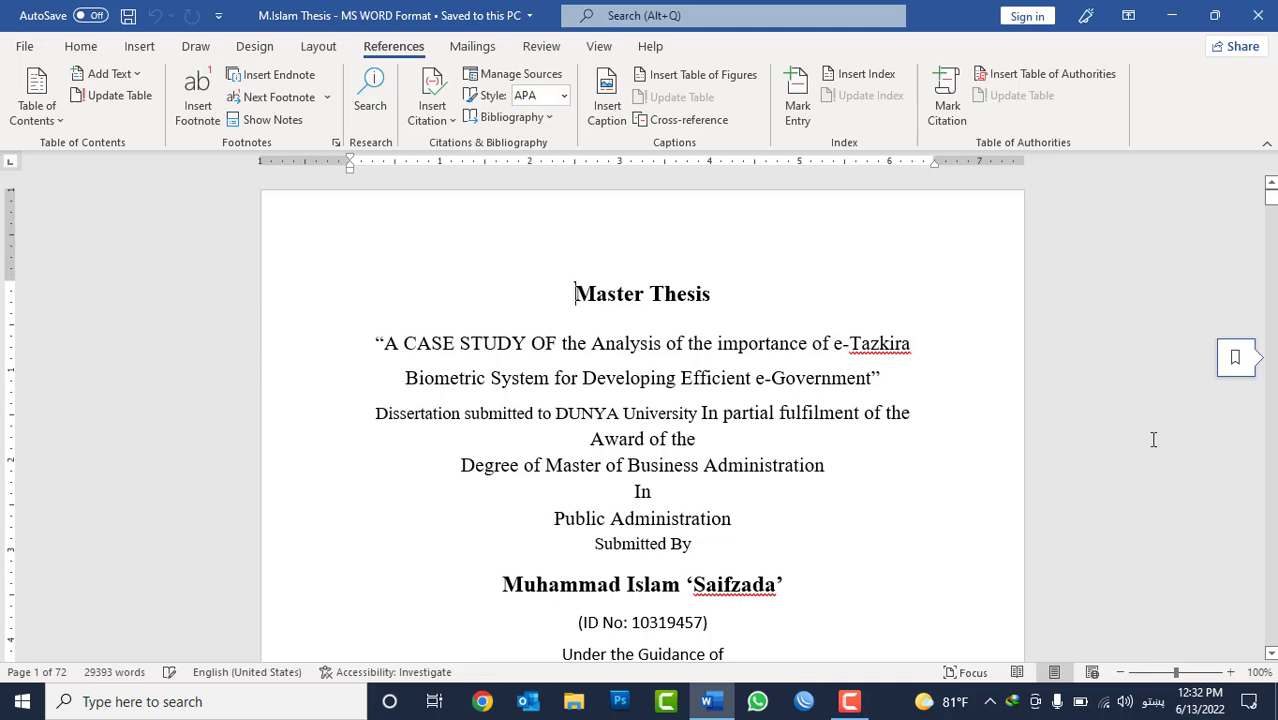
pyautogui.click(785, 436)
pyautogui.hotkey('ctrl', 'g')
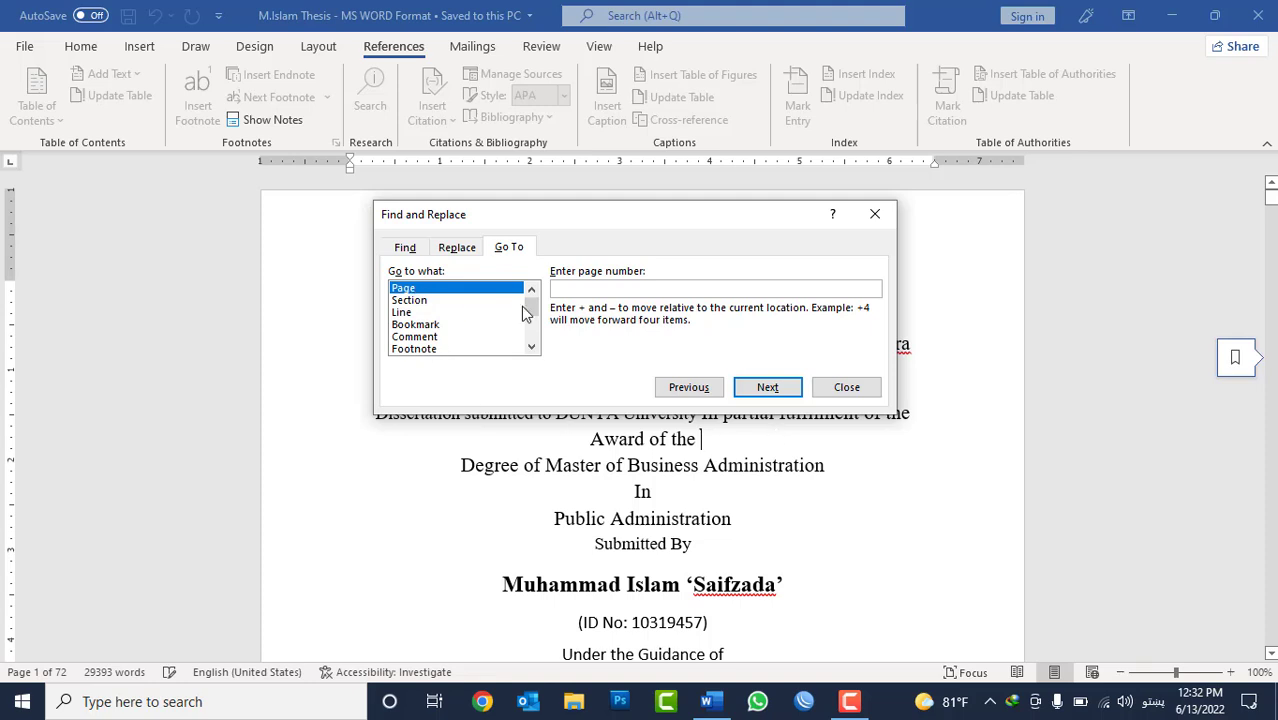
pyautogui.hotkey('alt', 'shift')
pyautogui.write('19')
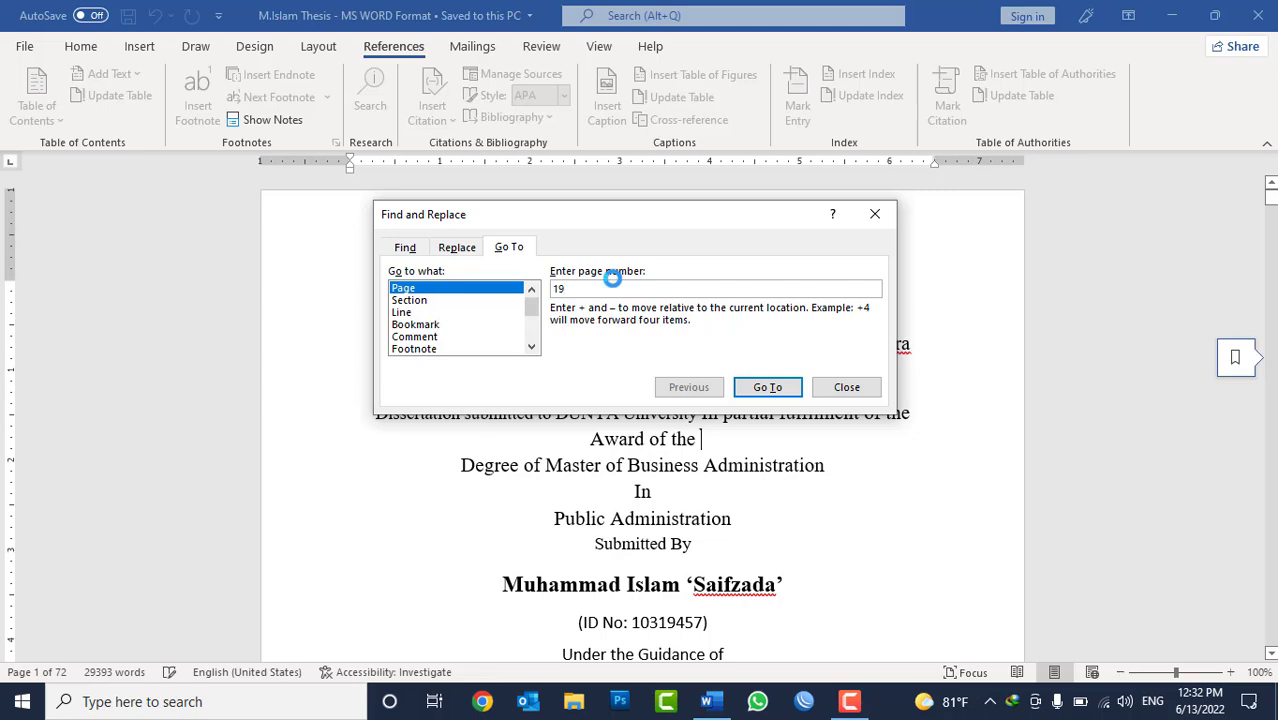
pyautogui.press('Return')
pyautogui.press('Escape')
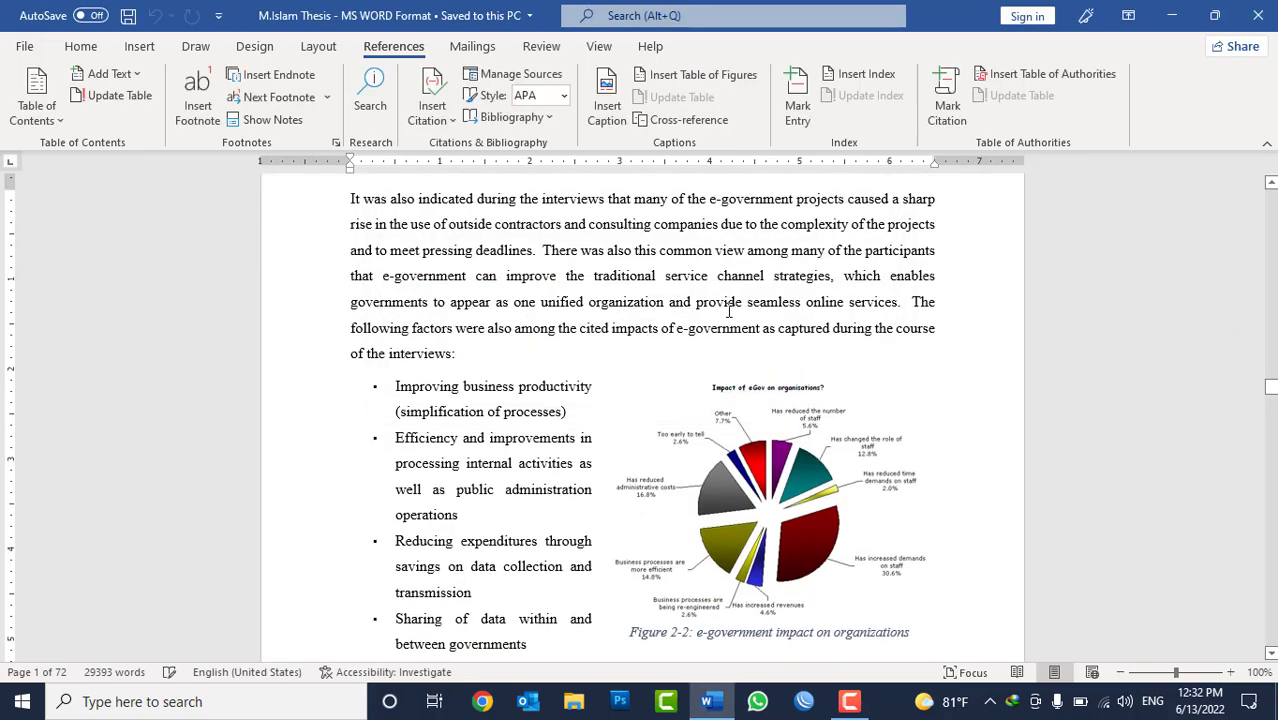
# Examine the footnote of heading 2.1.5 and the first author-year citation with its cited passage under 2.1.5.1 ICT Infrastructure.
pyautogui.scroll(-9, 573, 388)
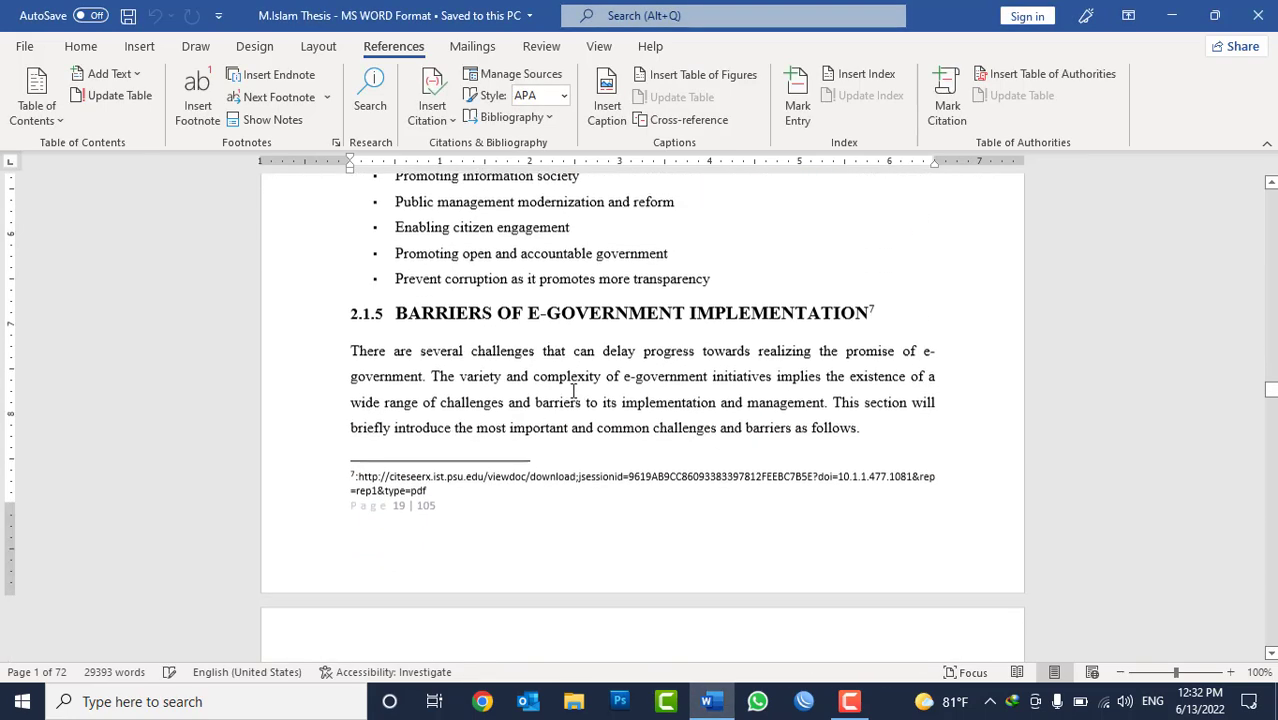
pyautogui.scroll(-8, 573, 390)
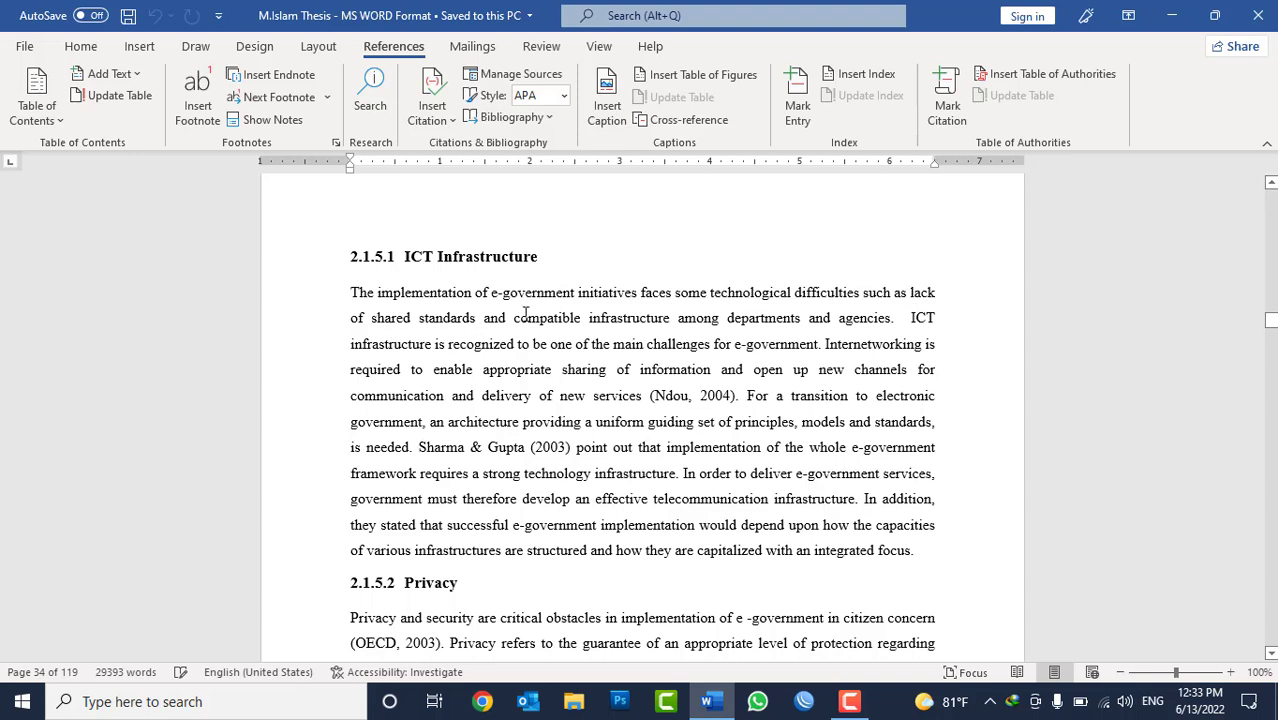
pyautogui.moveTo(746, 396); pyautogui.dragTo(352, 294)
pyautogui.click(658, 398)
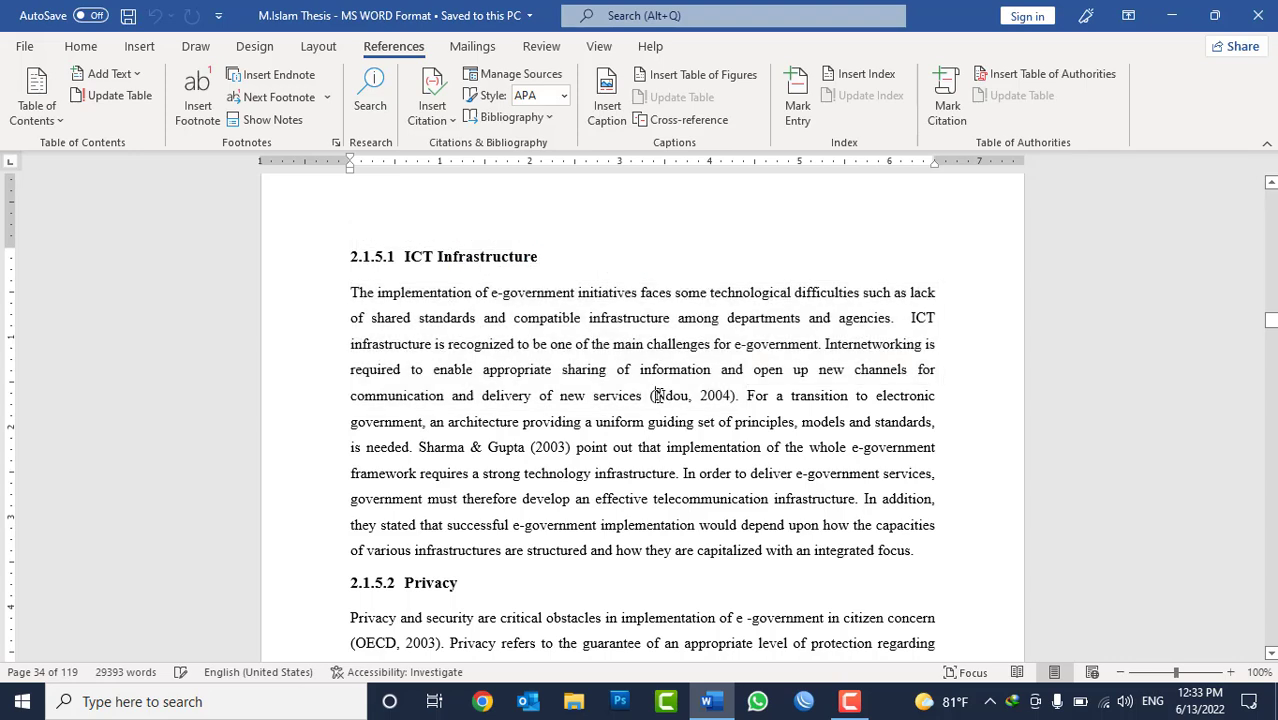
pyautogui.moveTo(655, 396); pyautogui.dragTo(692, 397)
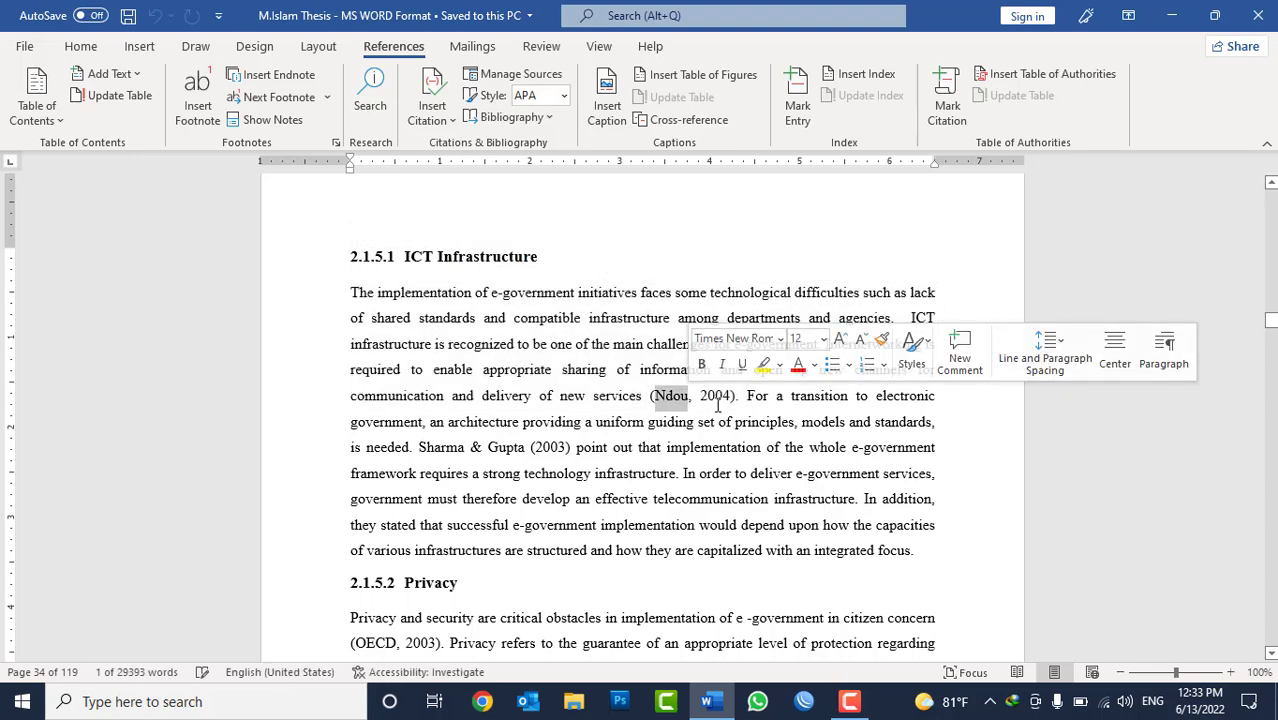
pyautogui.doubleClick(716, 400)
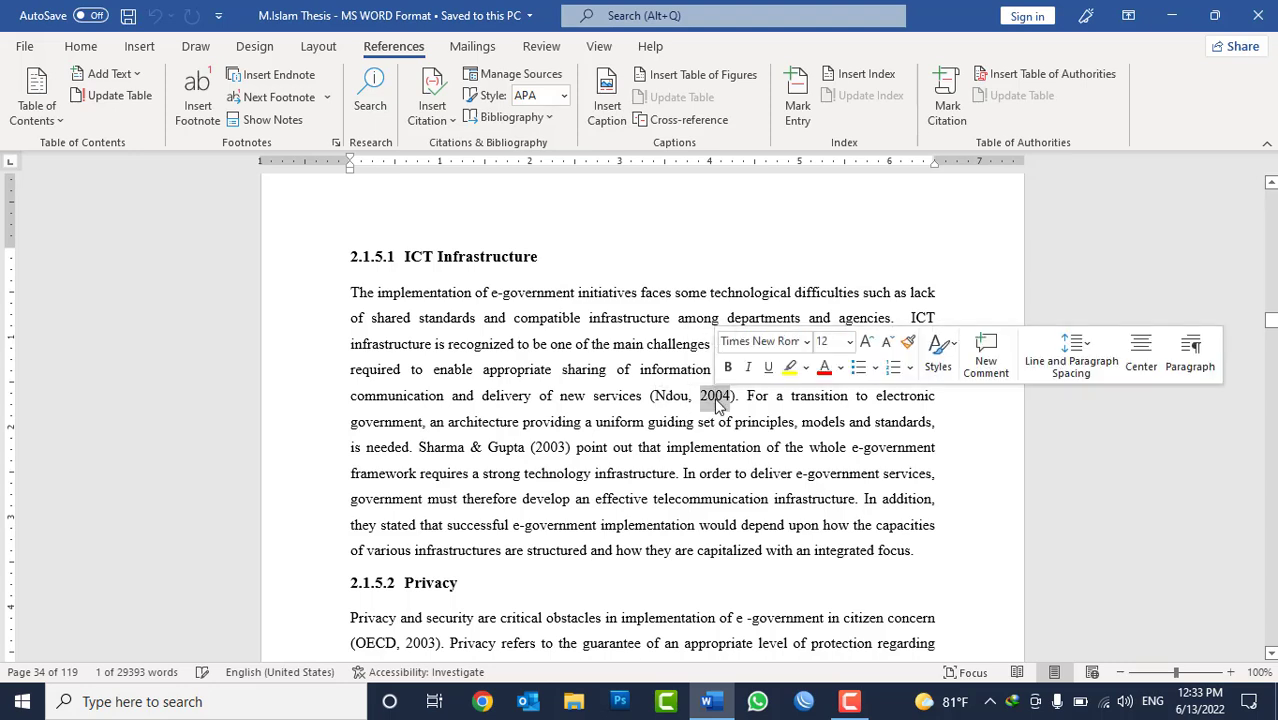
pyautogui.doubleClick(671, 397)
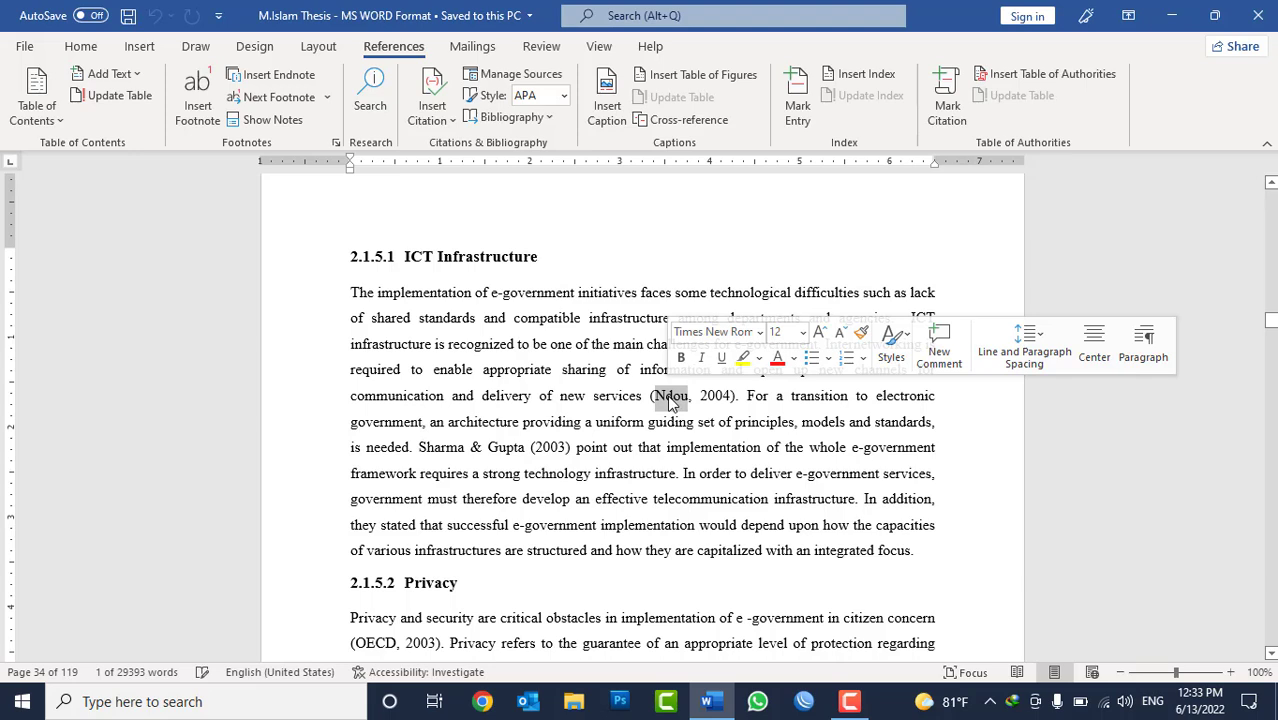
pyautogui.click(667, 396)
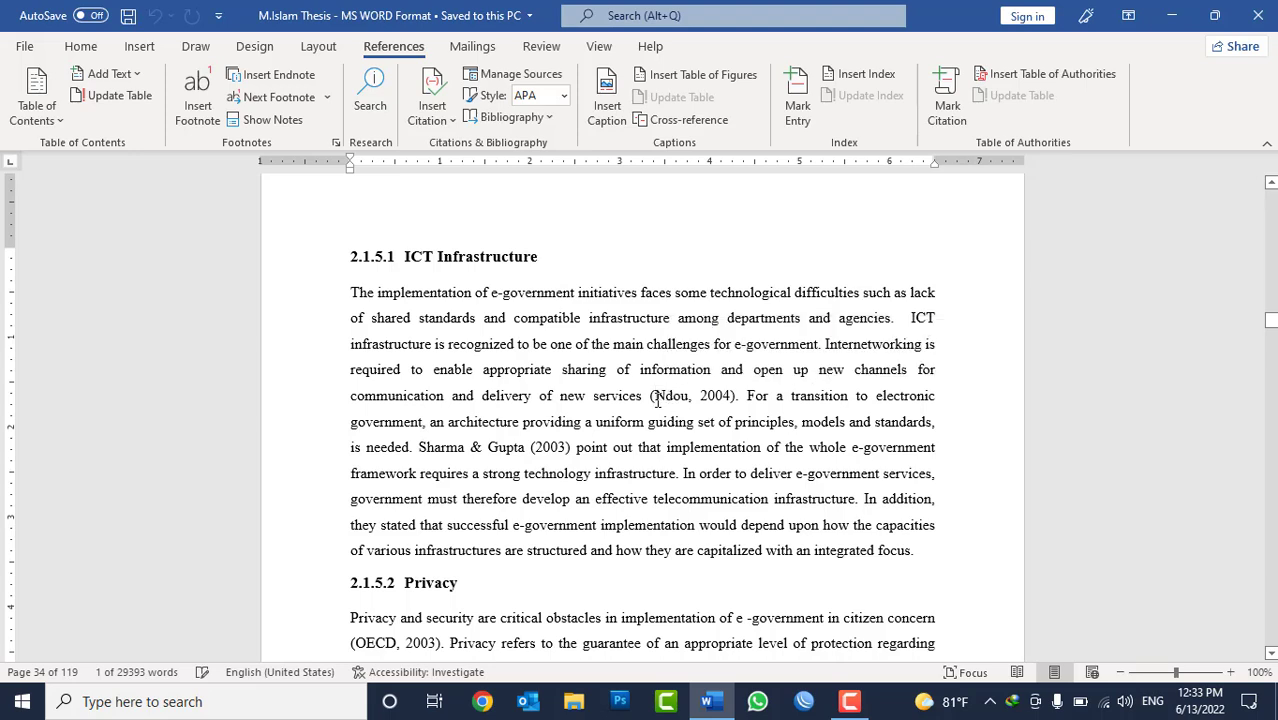
pyautogui.moveTo(700, 395); pyautogui.dragTo(732, 395)
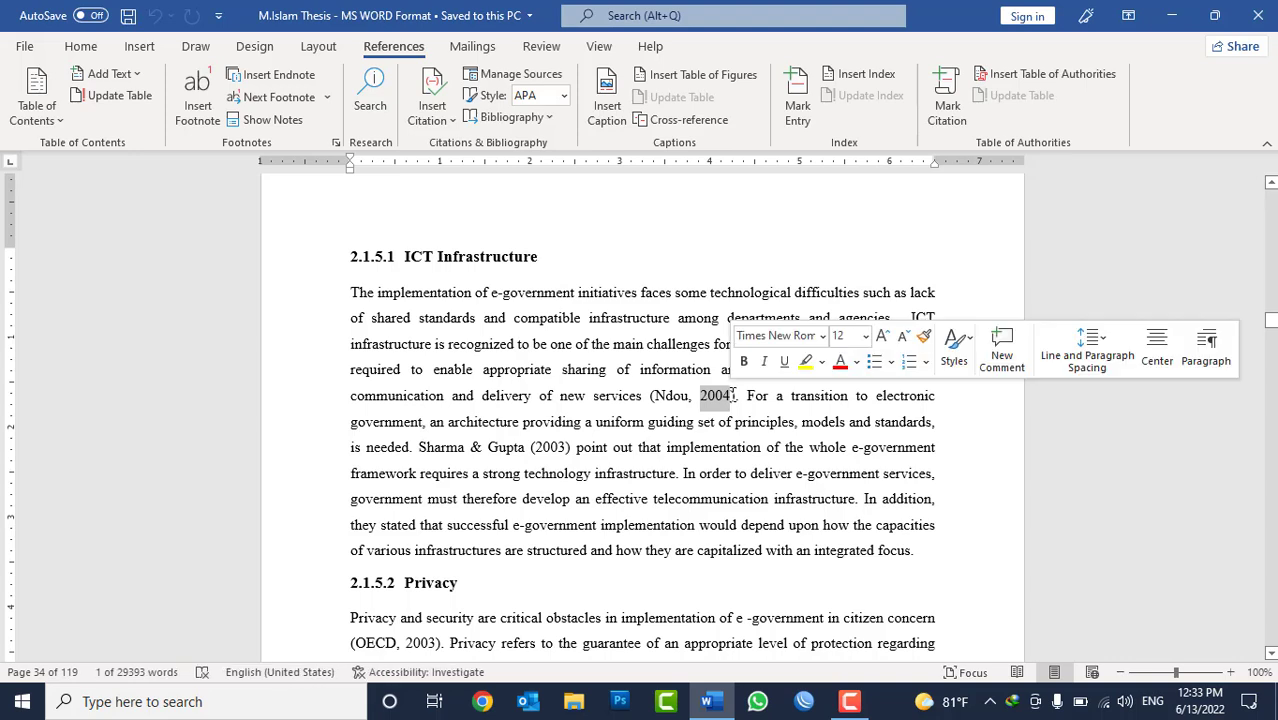
pyautogui.moveTo(645, 395); pyautogui.dragTo(362, 298)
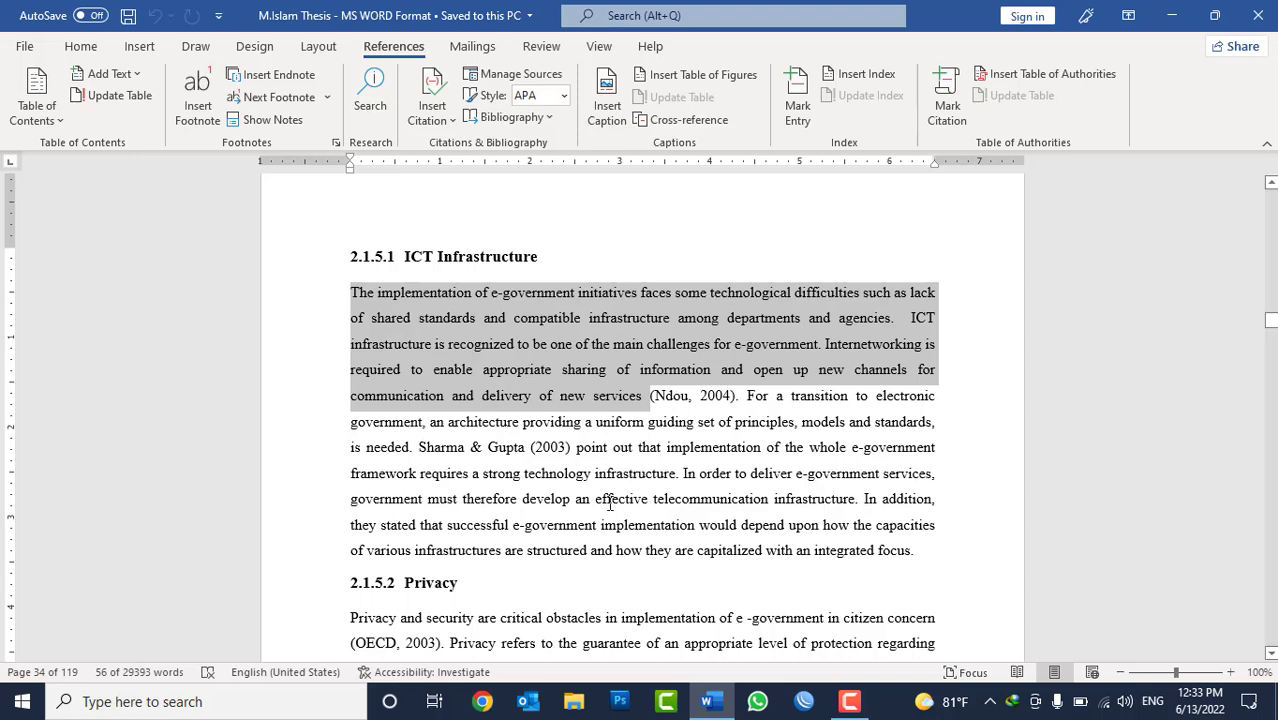
pyautogui.click(556, 580)
pyautogui.click(931, 545)
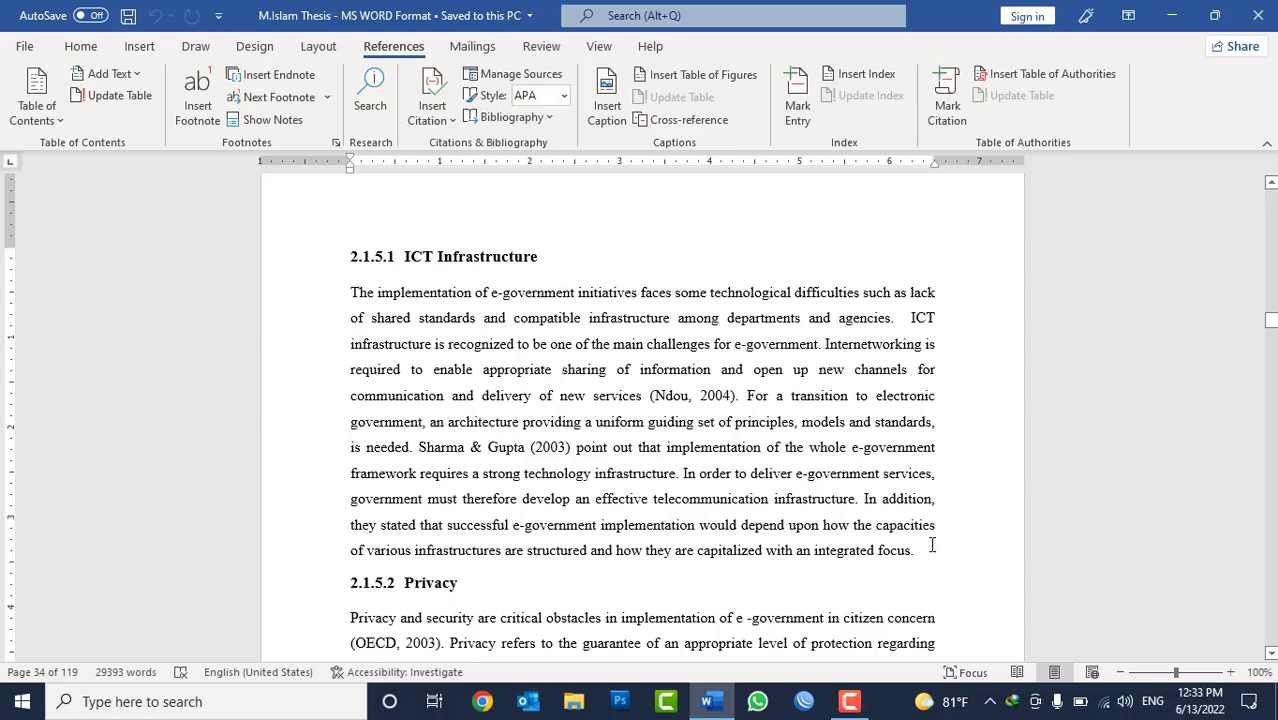
# Add a blank line after the ICT Infrastructure paragraph and place the cursor right before the paragraph's final period.
pyautogui.press('Return')
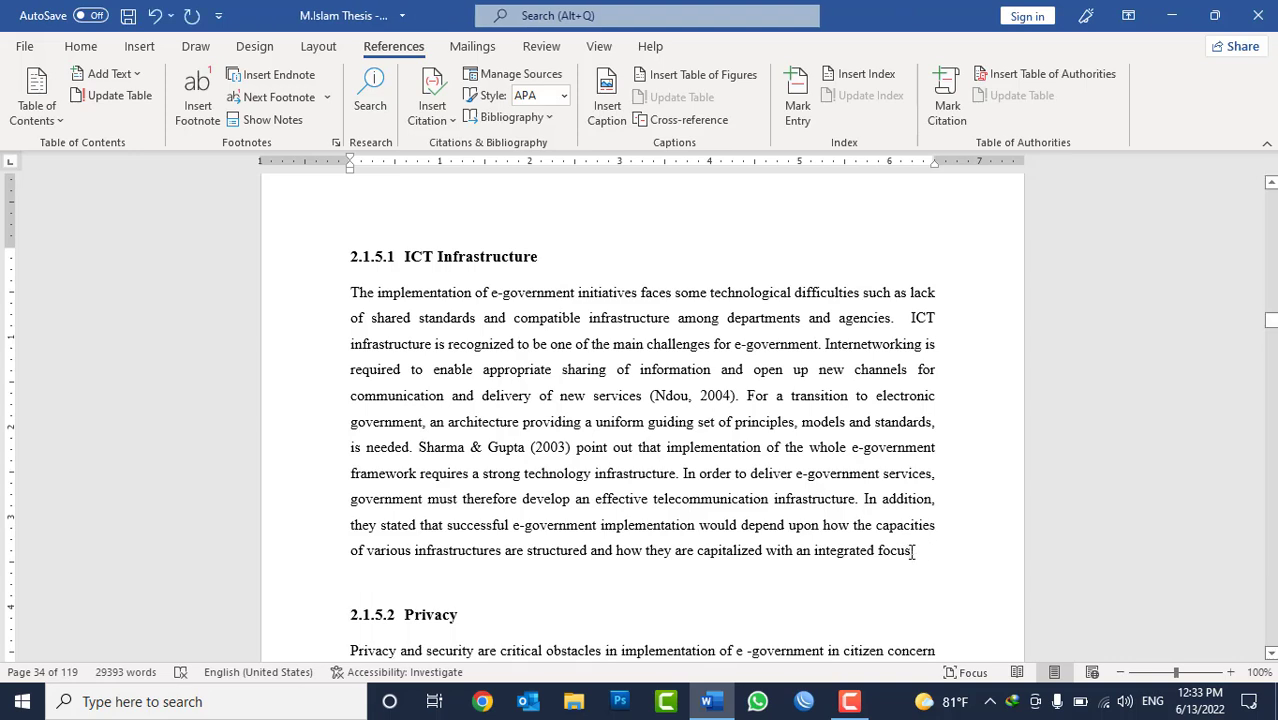
pyautogui.moveTo(913, 552); pyautogui.dragTo(684, 470)
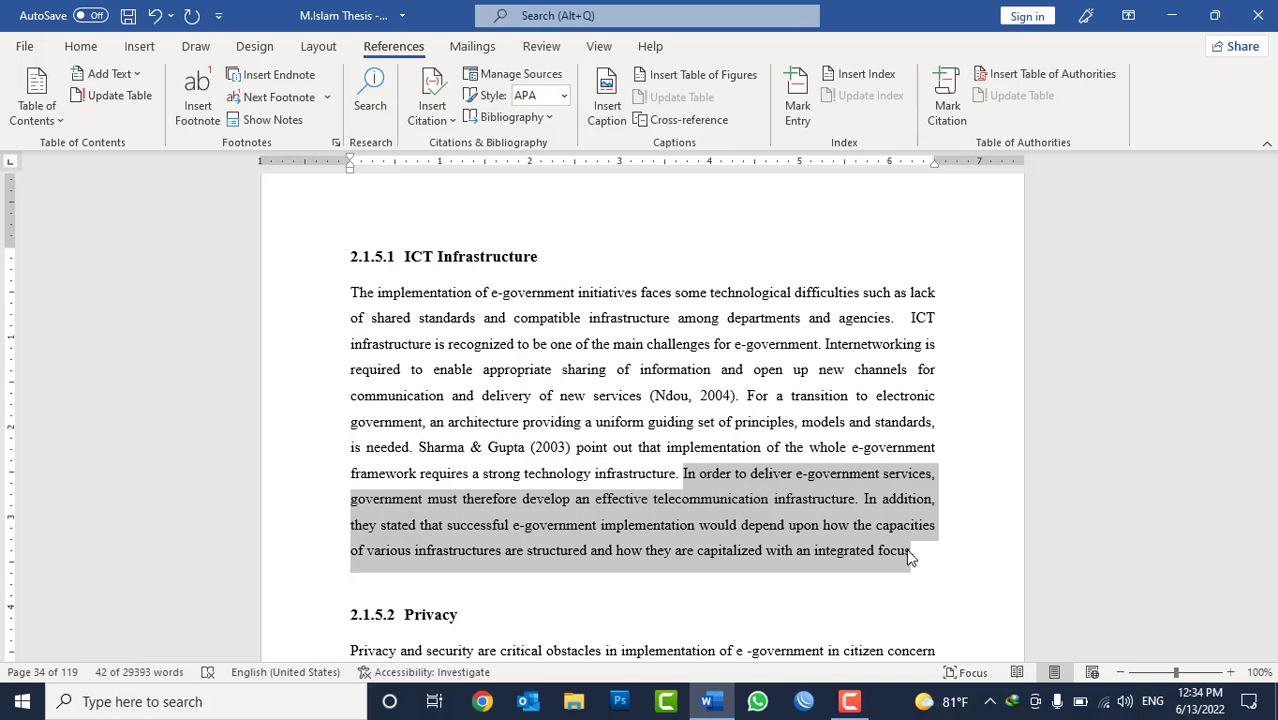
pyautogui.click(912, 556)
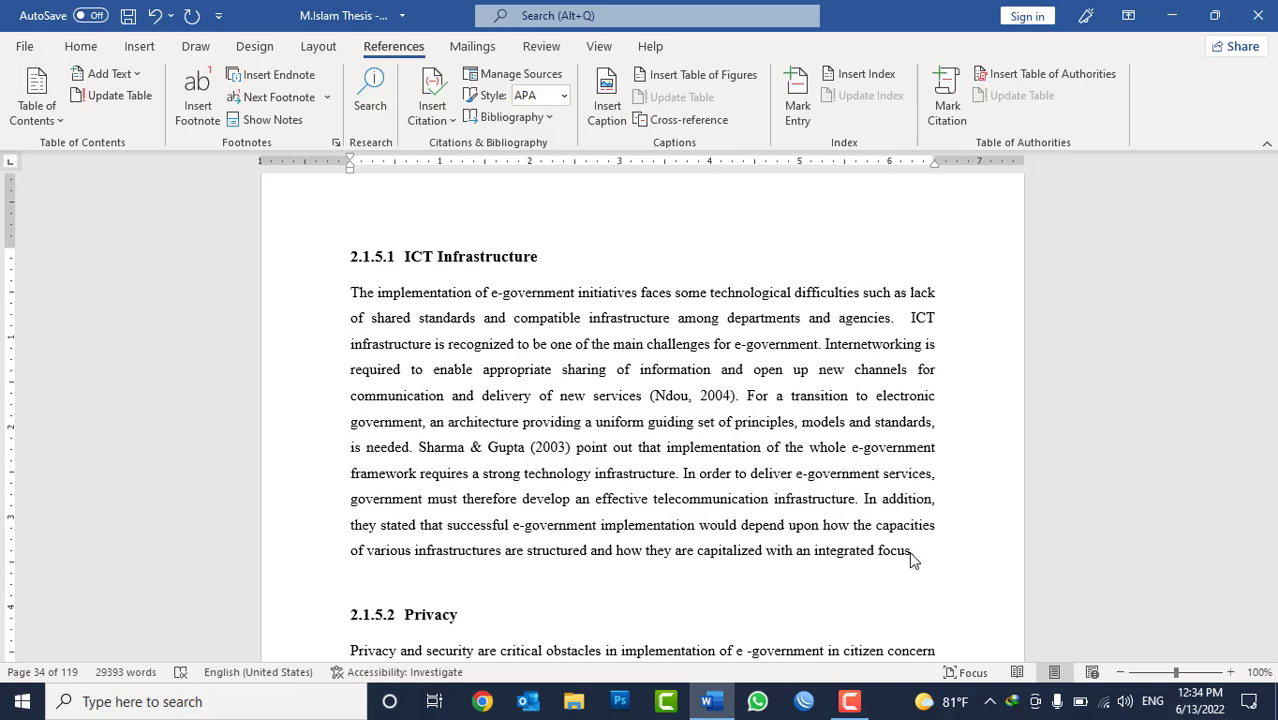
# Compare the thesis's saved citation sources with the citation options in a new blank document, and minimize the blank document.
pyautogui.click(433, 120)
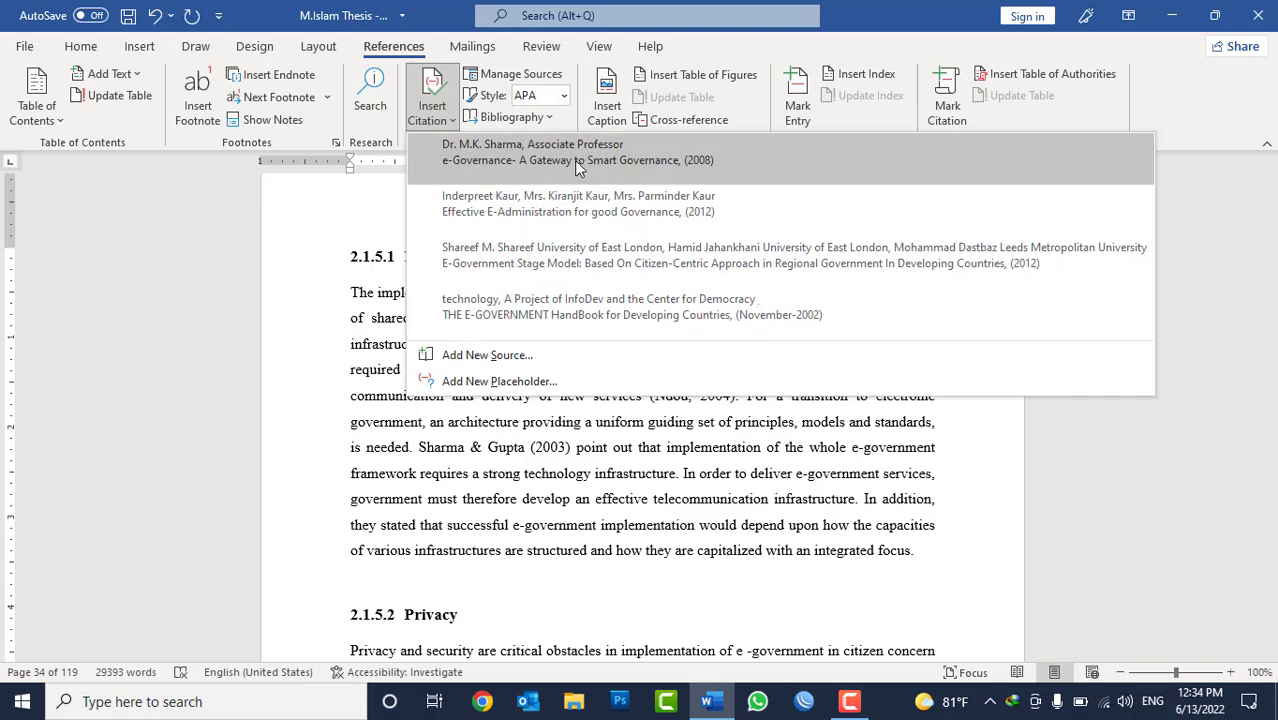
pyautogui.click(608, 460)
pyautogui.hotkey('ctrl', 'n')
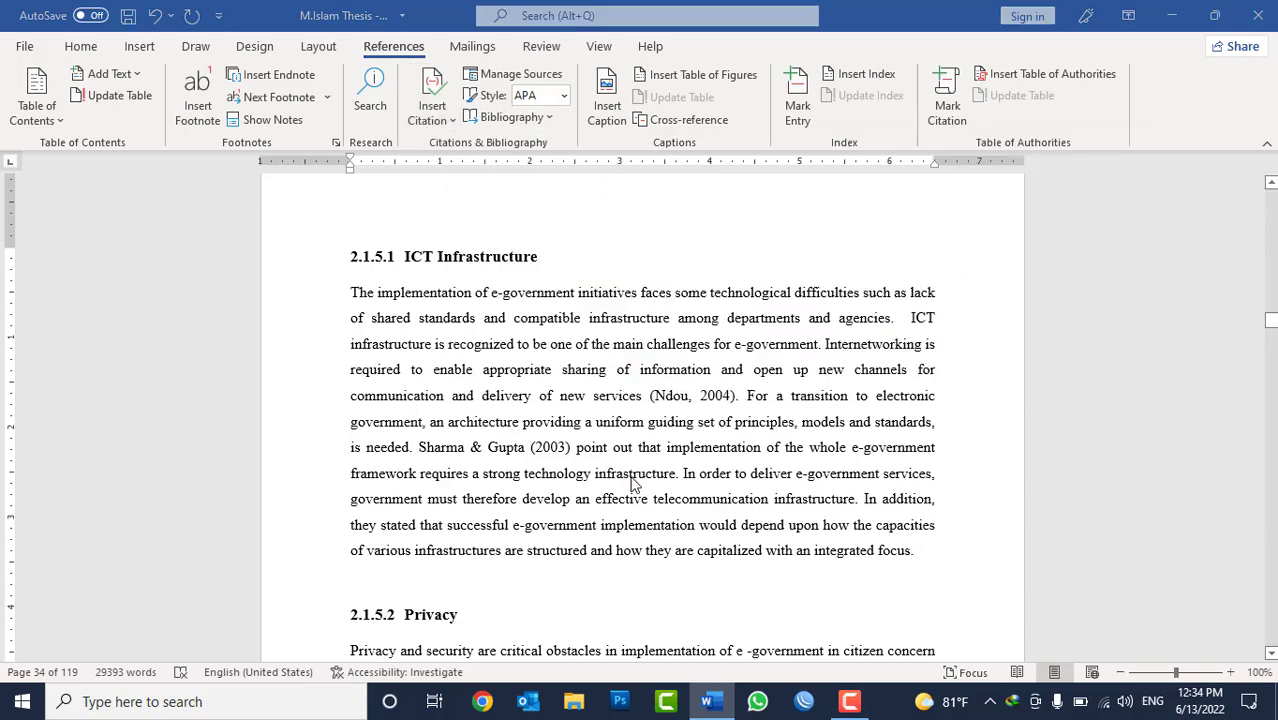
pyautogui.click(390, 45)
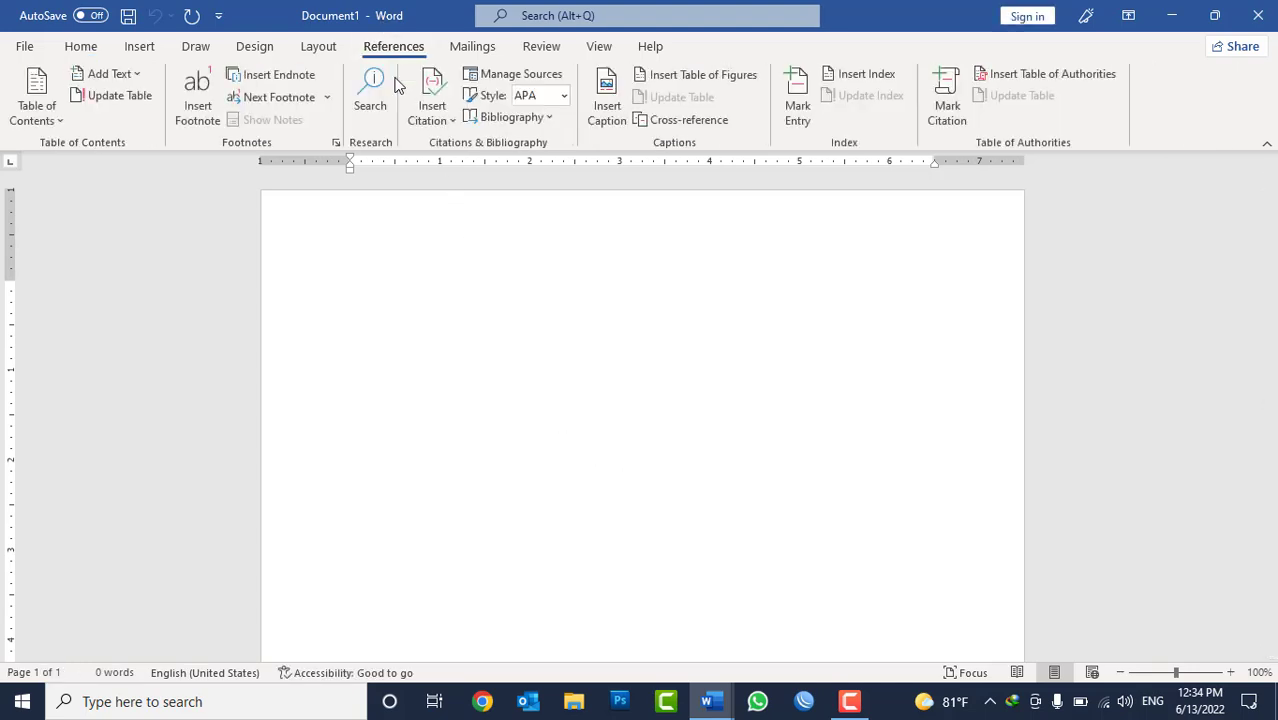
pyautogui.click(433, 110)
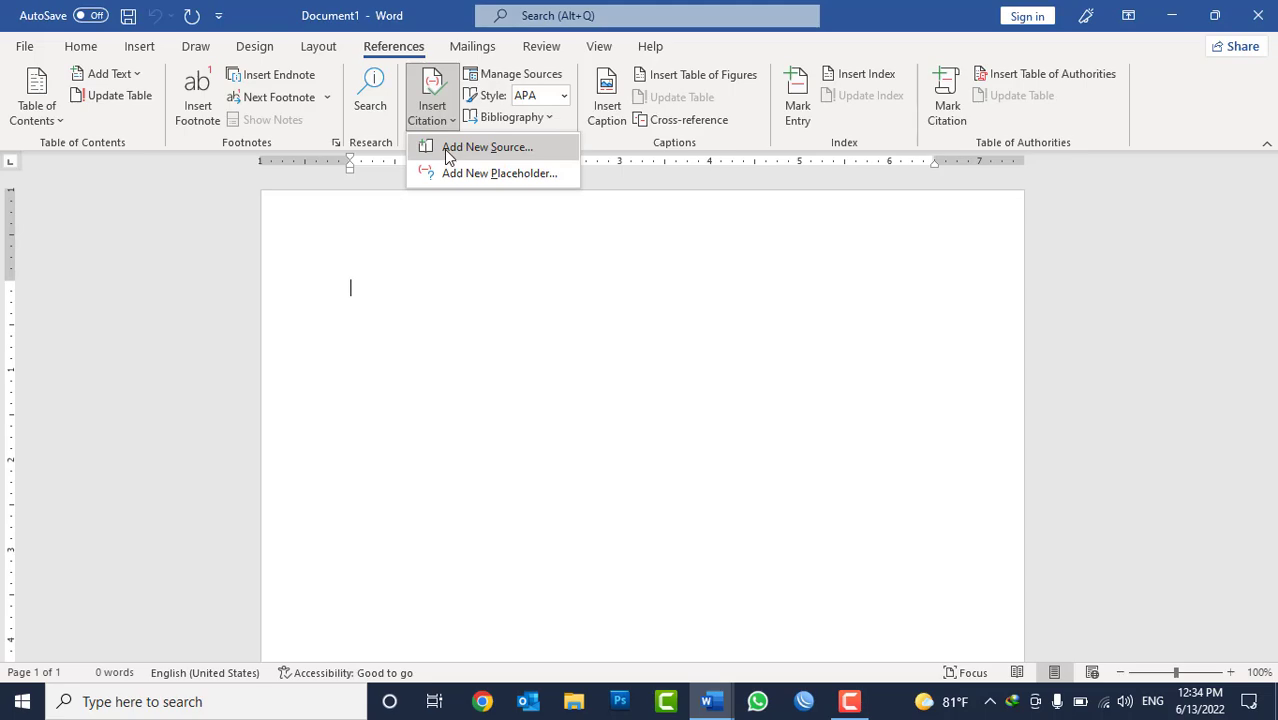
pyautogui.click(1168, 14)
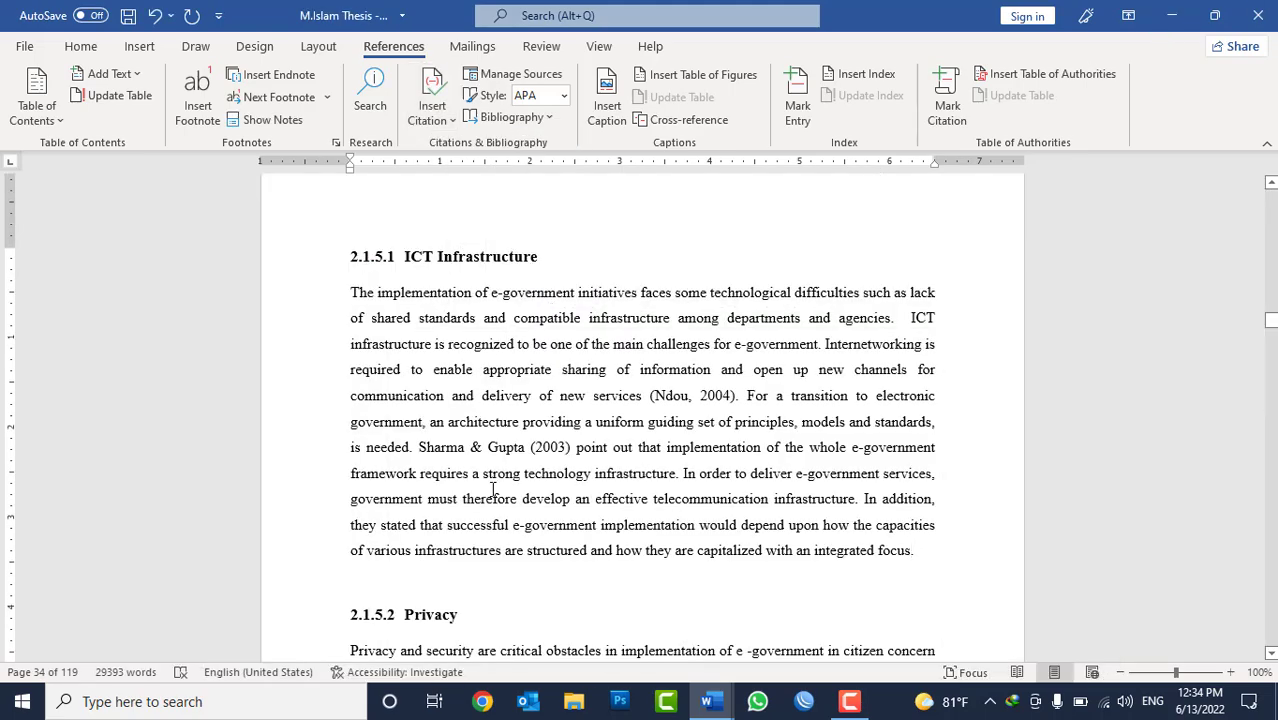
# Start a new citation source of type Book at the end of the ICT Infrastructure paragraph.
pyautogui.click(432, 108)
pyautogui.click(465, 362)
pyautogui.click(603, 238)
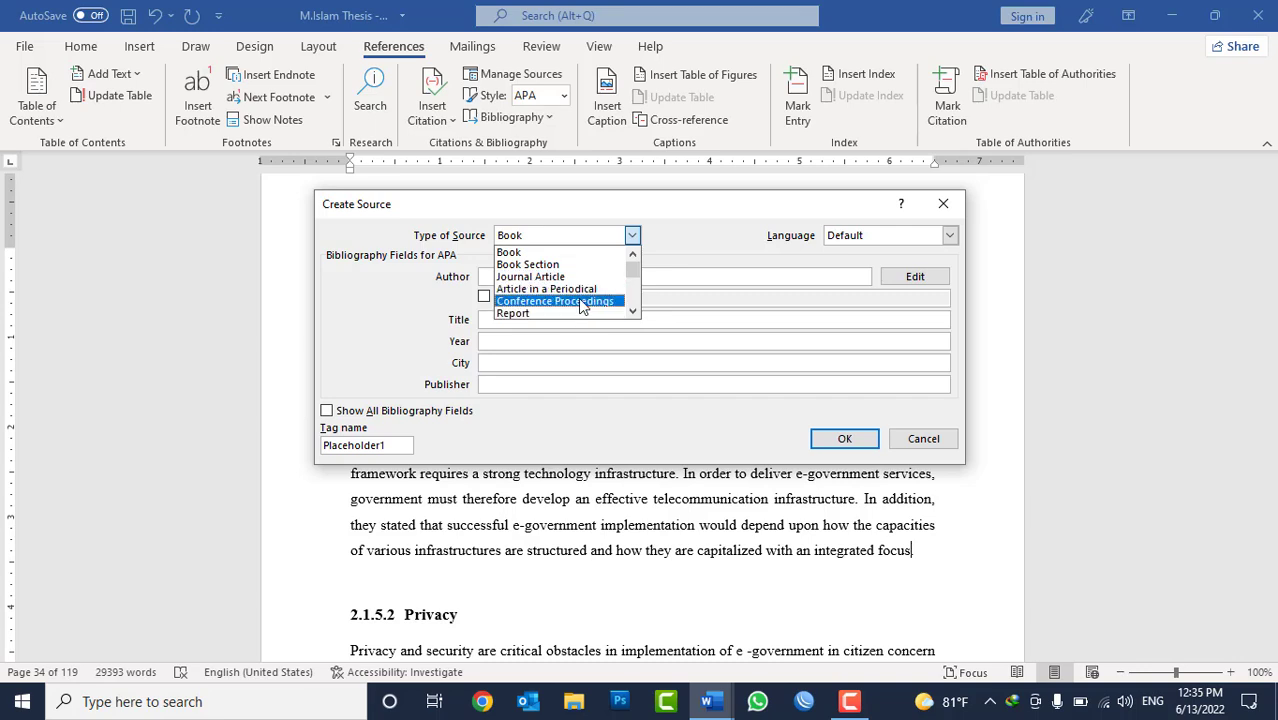
pyautogui.scroll(-2, 581, 305)
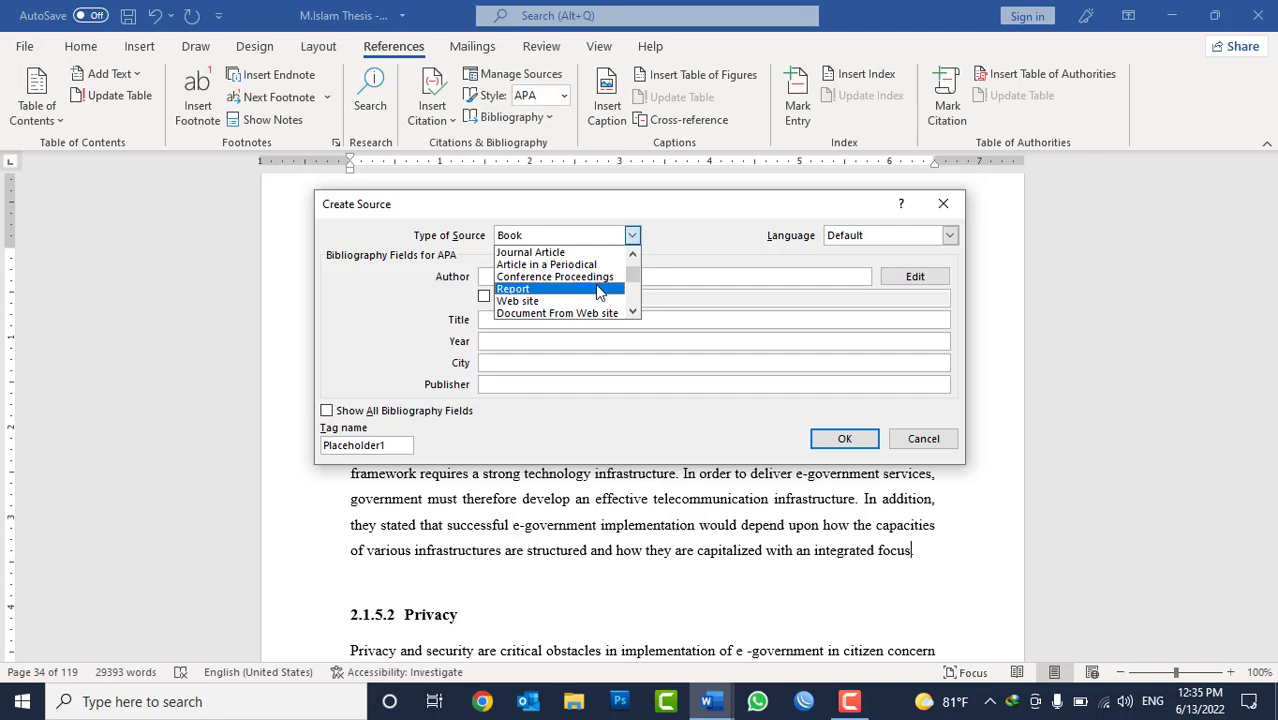
pyautogui.scroll(2, 593, 280)
pyautogui.click(550, 256)
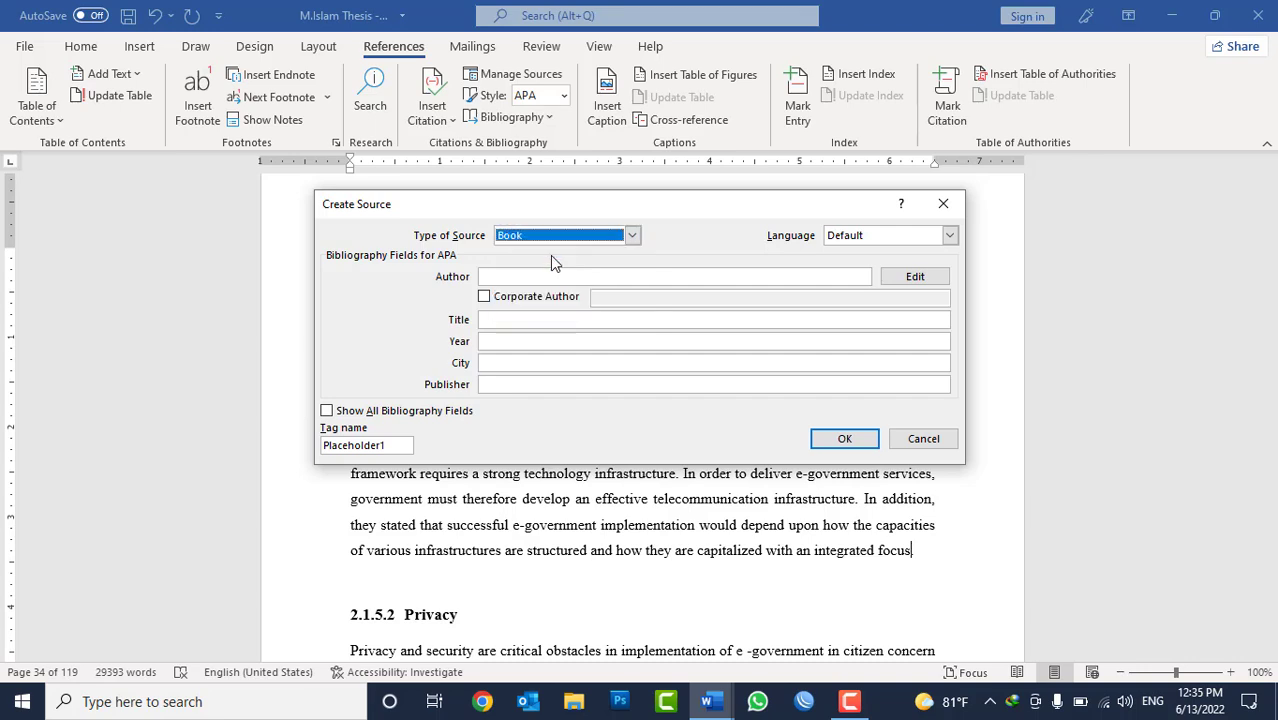
# Enter the author's full name and the title "Fundamentals of Networking" for the new book source.
pyautogui.click(533, 277)
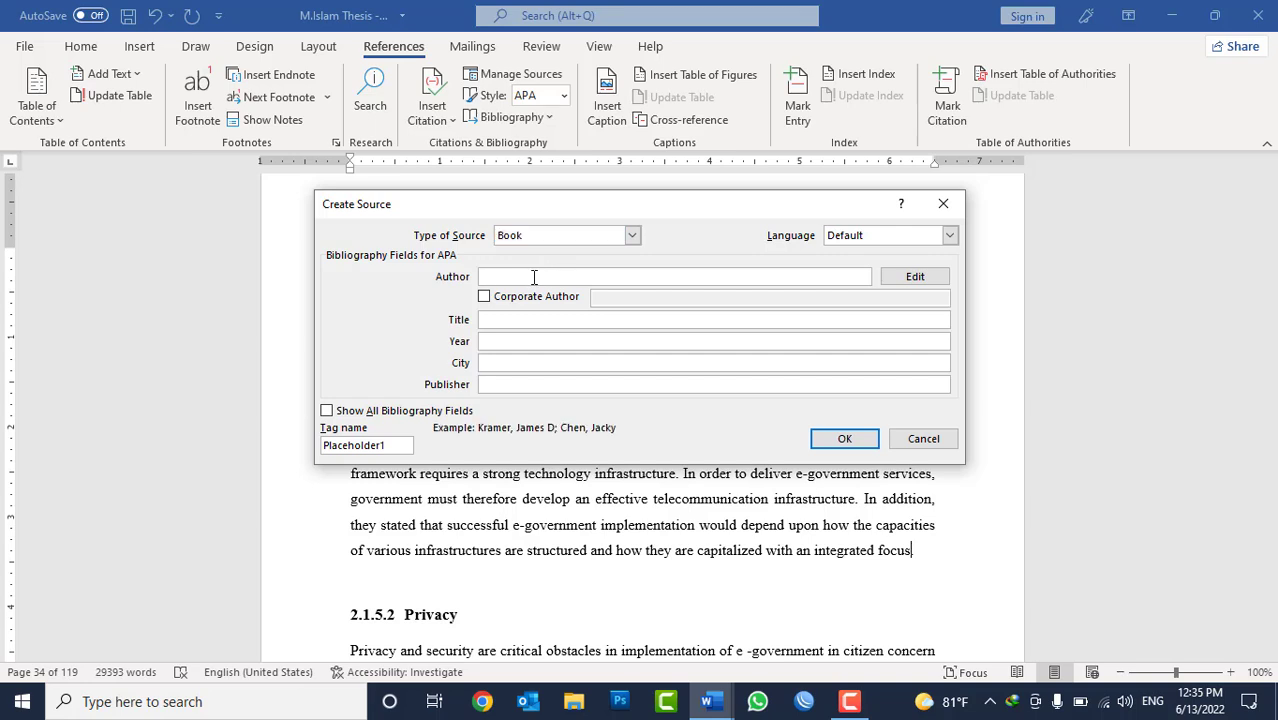
pyautogui.write('Muhammad Islam Saifzada')
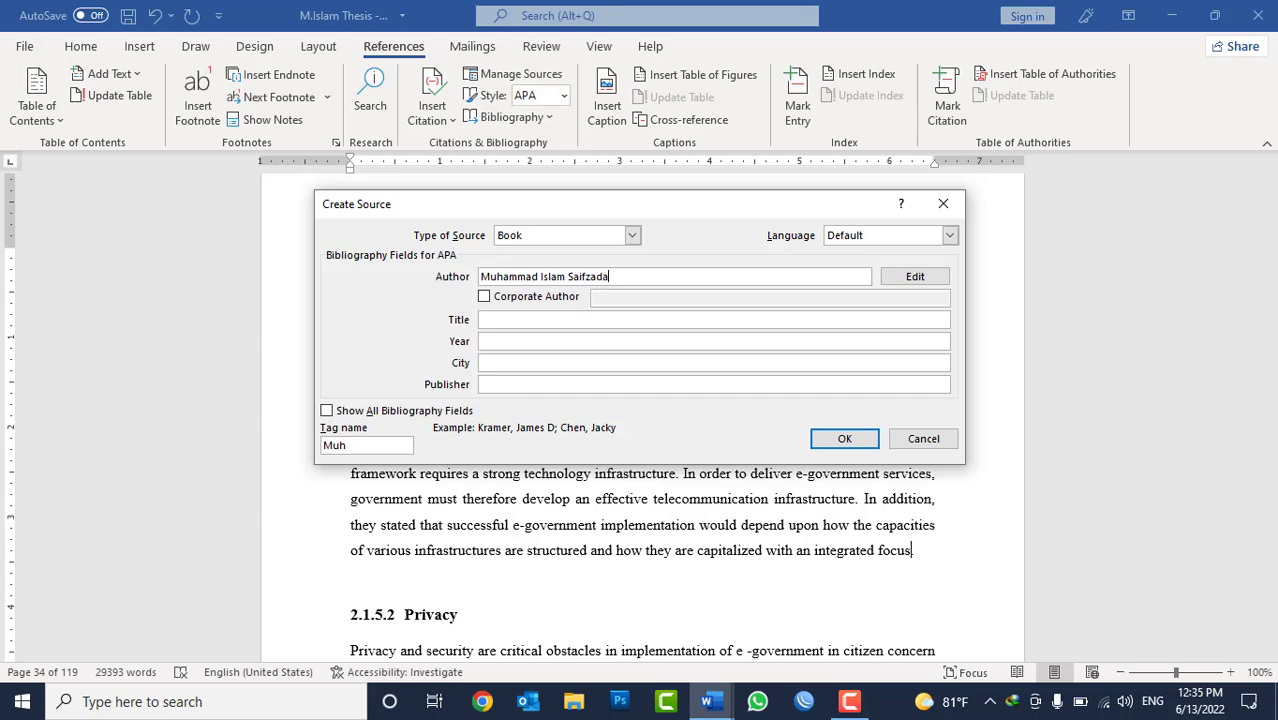
pyautogui.click(505, 318)
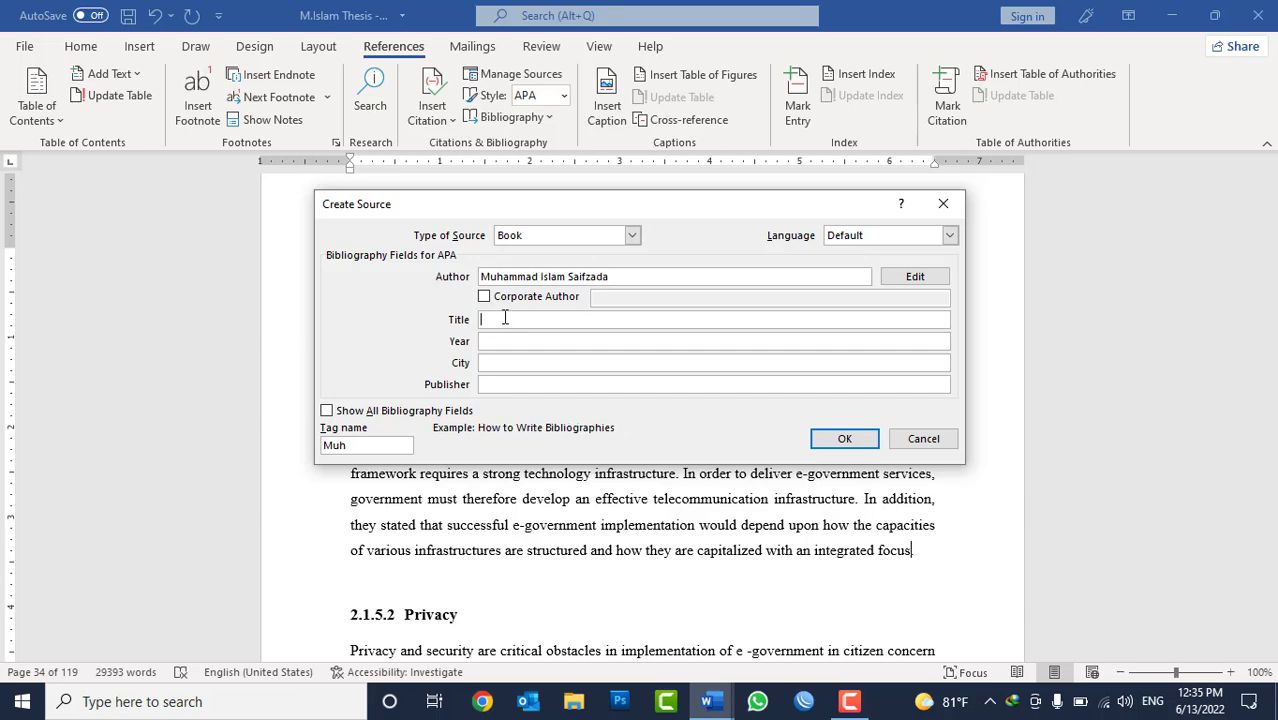
pyautogui.write('Fundamentals of Networking')
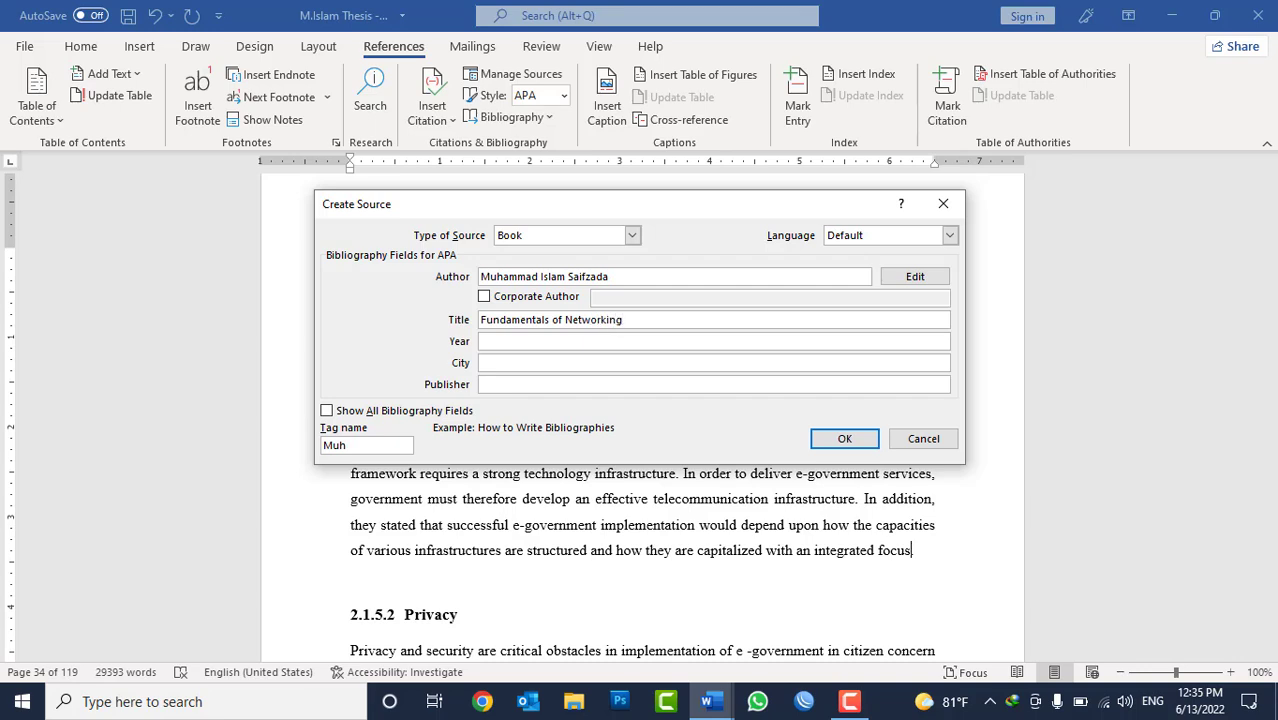
# Set the source's year to 2010, city to Kabul and publisher to "Estiqlal Publication", and insert its citation in the paragraph.
pyautogui.click(500, 345)
pyautogui.write('20')
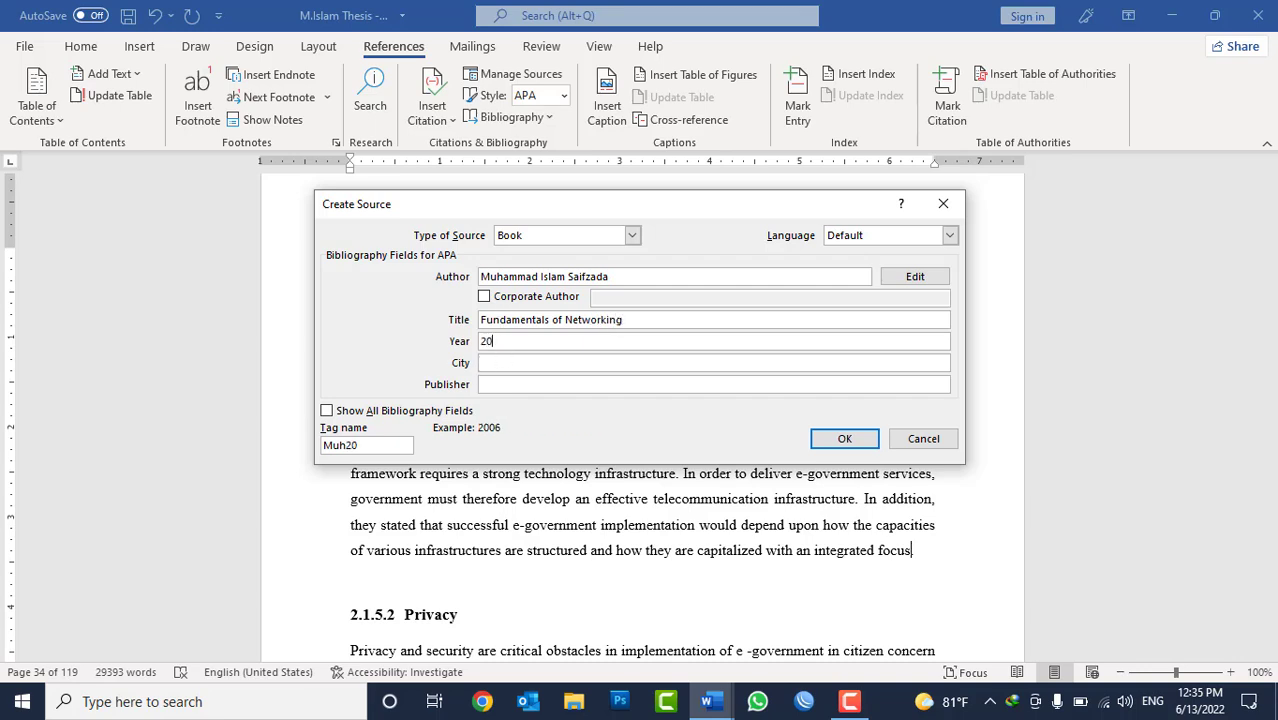
pyautogui.write('10')
pyautogui.press('Tab')
pyautogui.write('Kabul')
pyautogui.press('Tab')
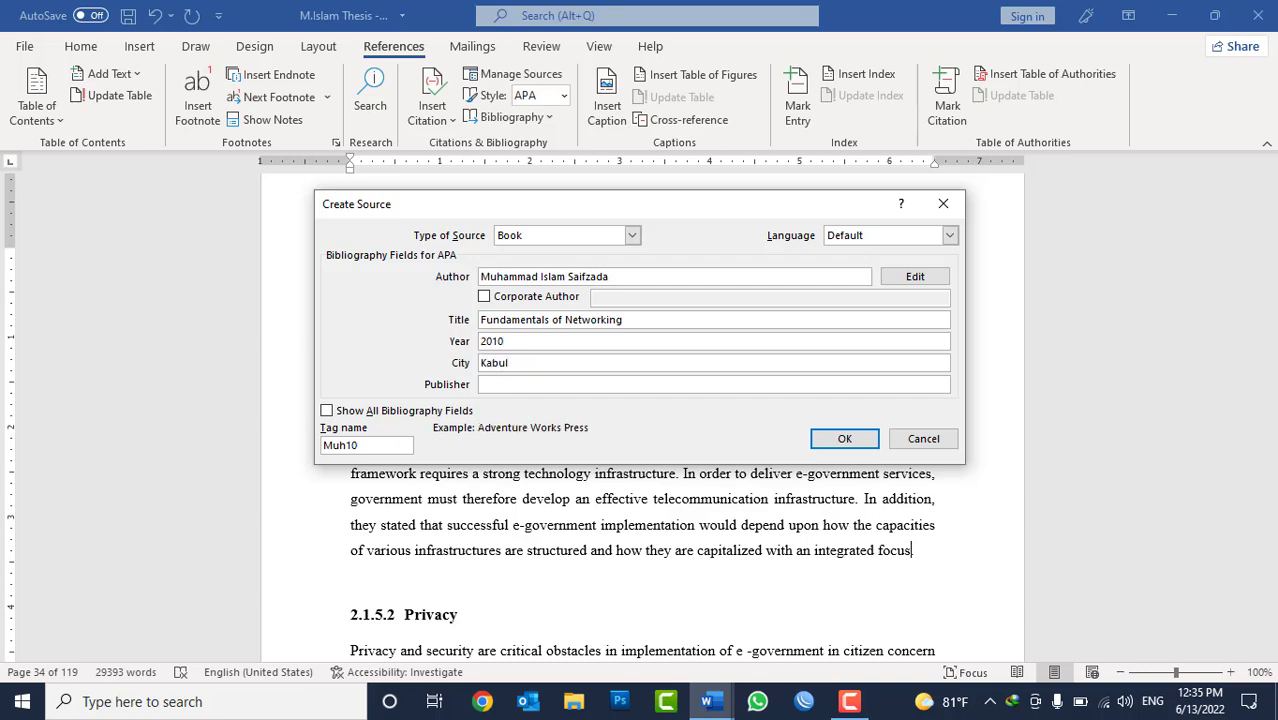
pyautogui.write('Estiqlal Publication')
pyautogui.click(832, 437)
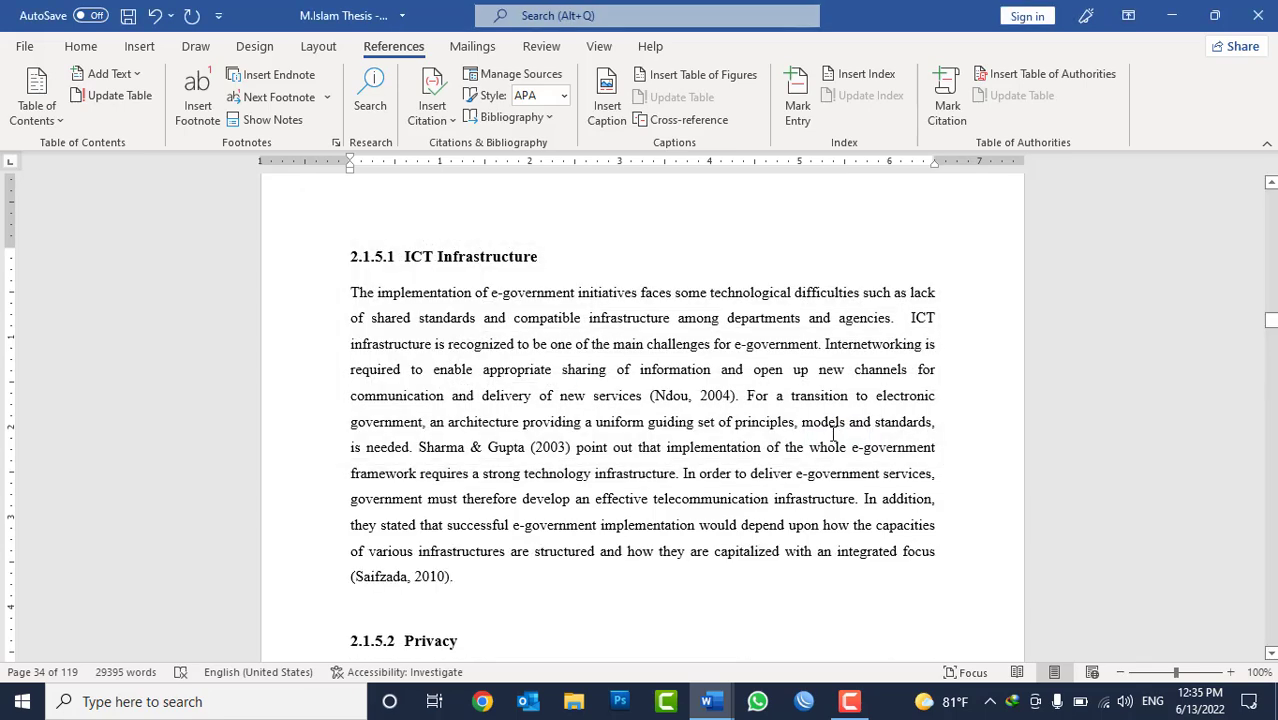
# Check the saved source list for "Fundamentals of Networking" and highlight the passage that its citation supports.
pyautogui.click(434, 126)
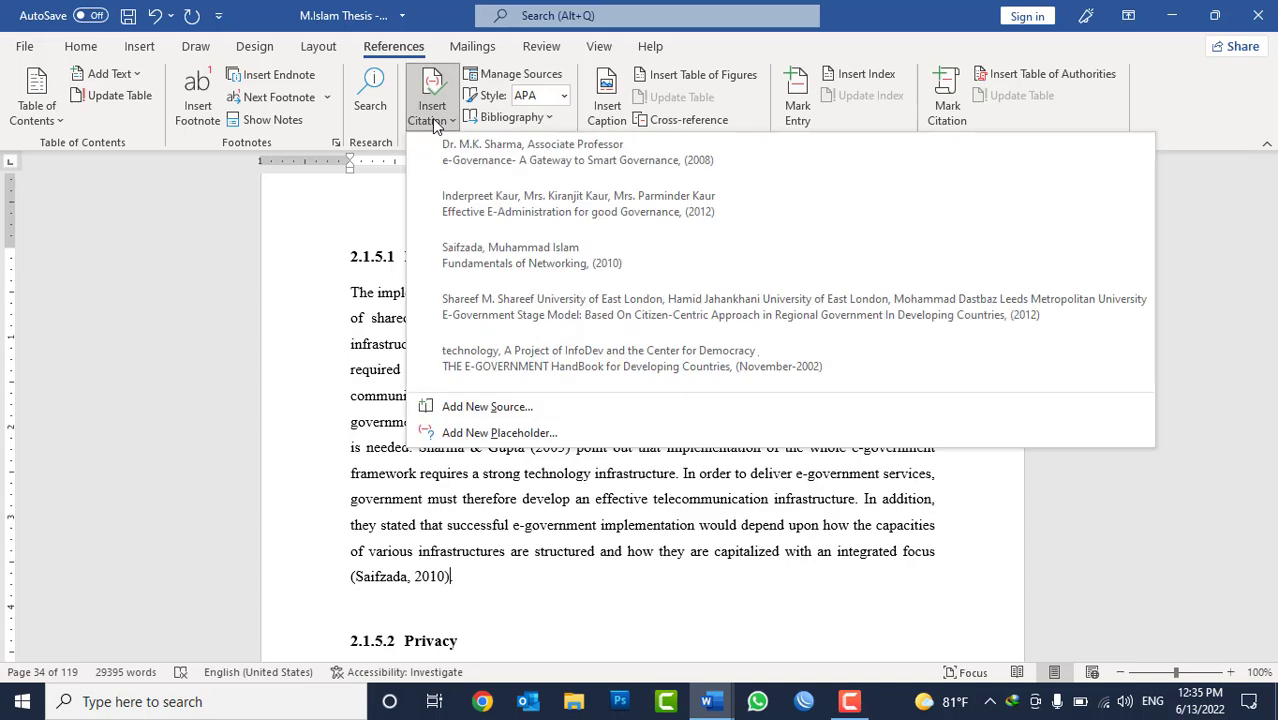
pyautogui.click(467, 576)
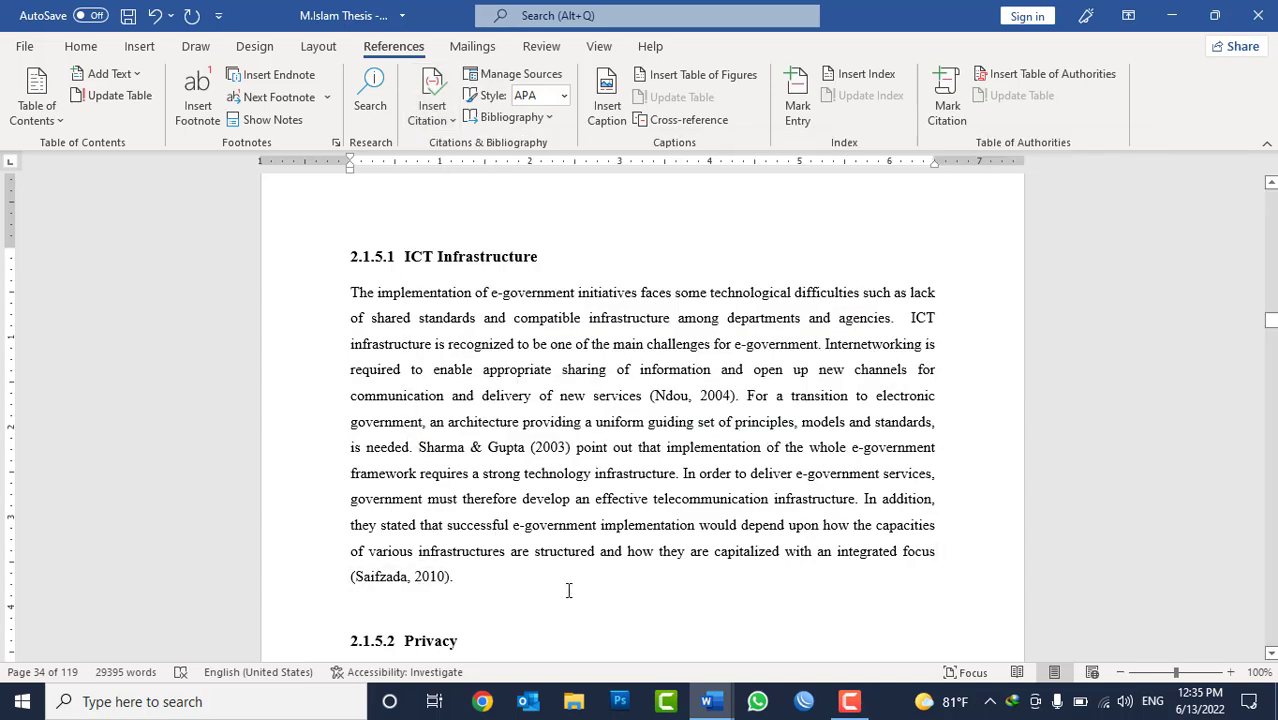
pyautogui.moveTo(460, 577); pyautogui.dragTo(352, 498)
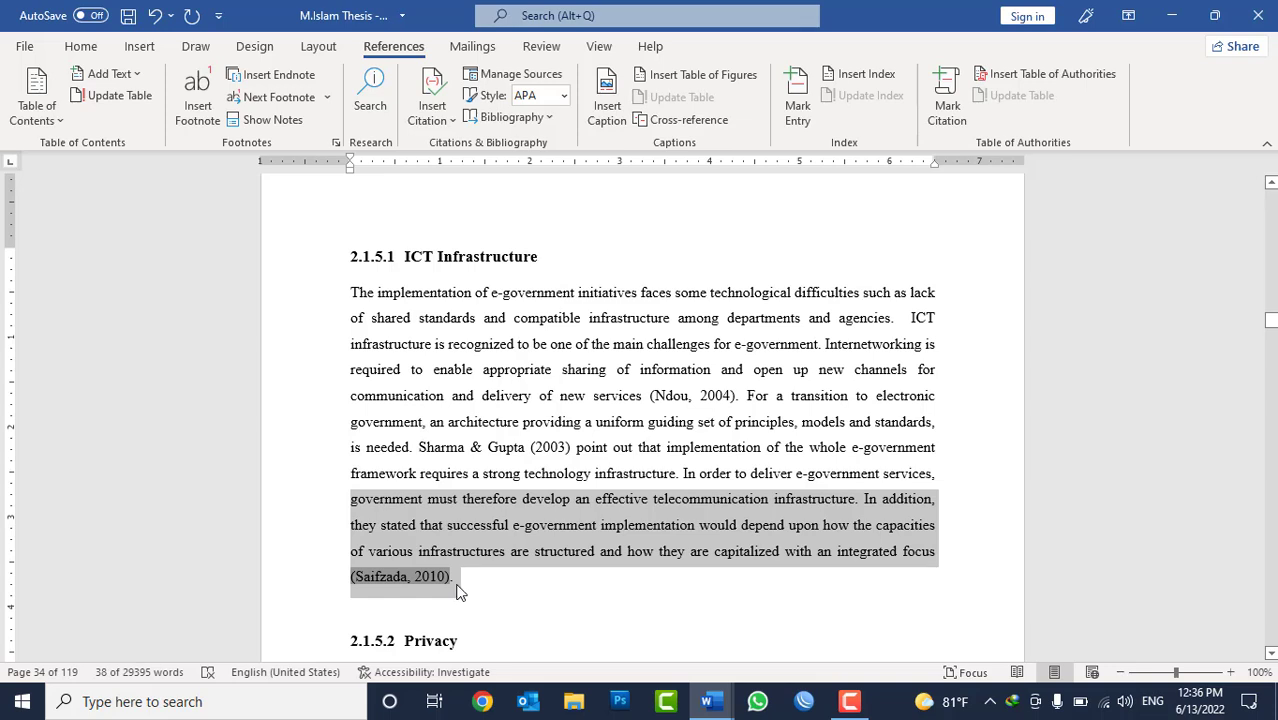
pyautogui.click(456, 585)
# Edit the new 2010 citation at the end of the ICT Infrastructure paragraph to include page 10.
pyautogui.doubleClick(432, 578)
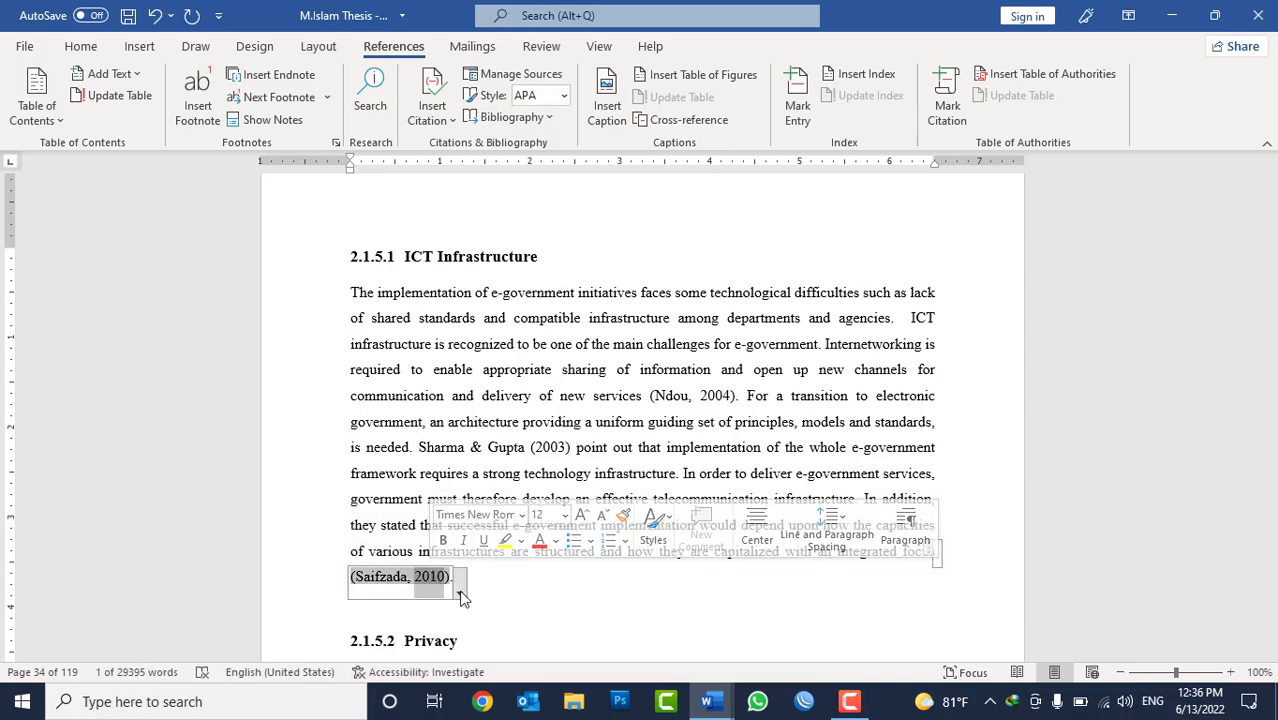
pyautogui.click(460, 594)
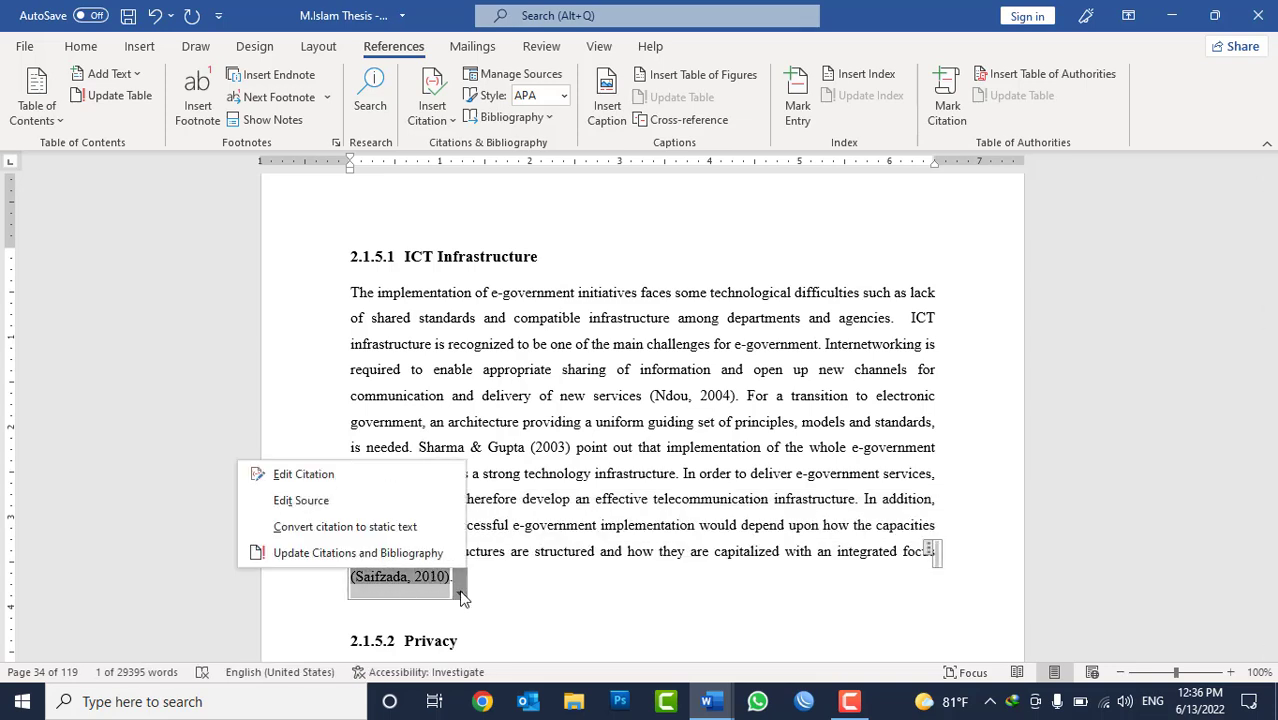
pyautogui.click(335, 484)
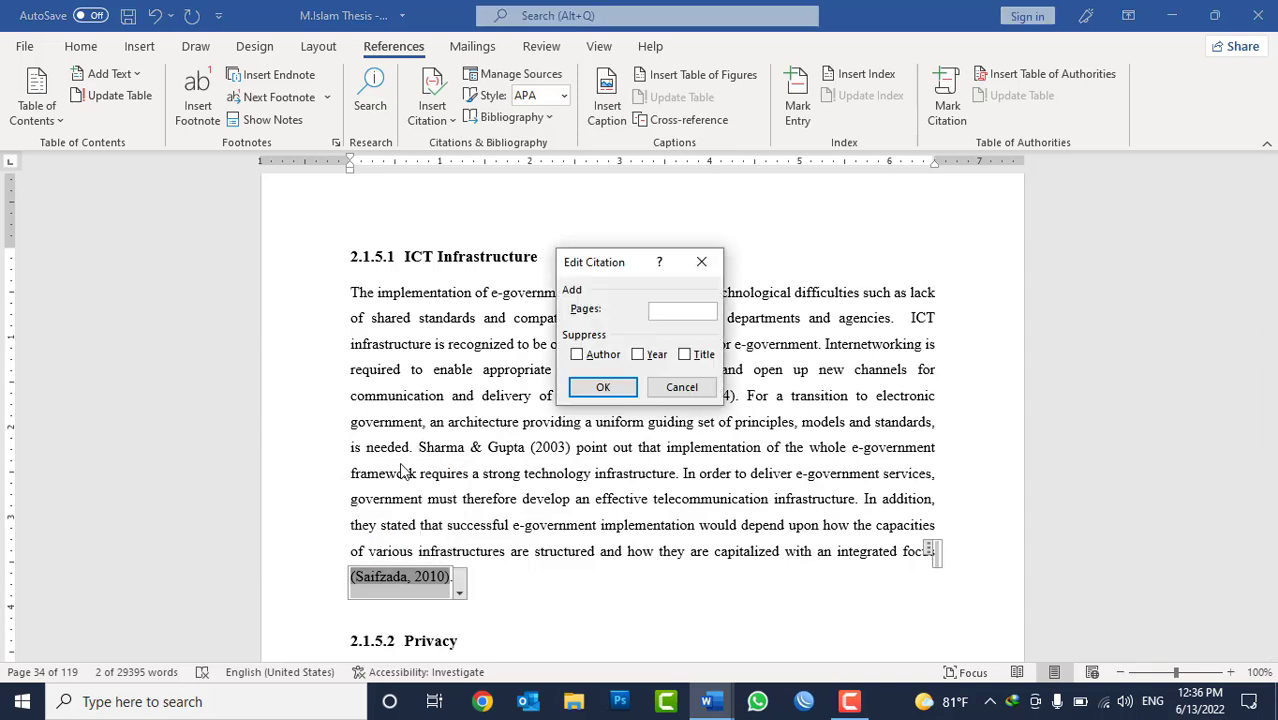
pyautogui.moveTo(604, 264); pyautogui.dragTo(667, 190)
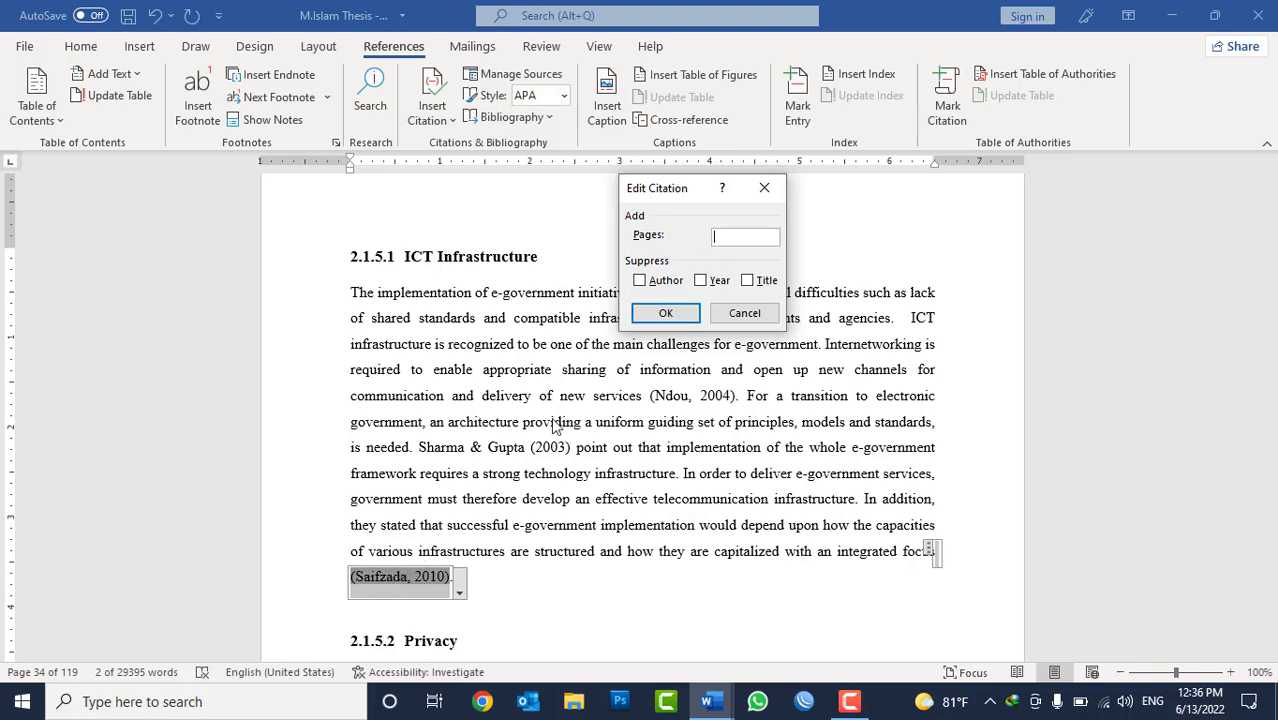
pyautogui.write('10')
pyautogui.click(664, 316)
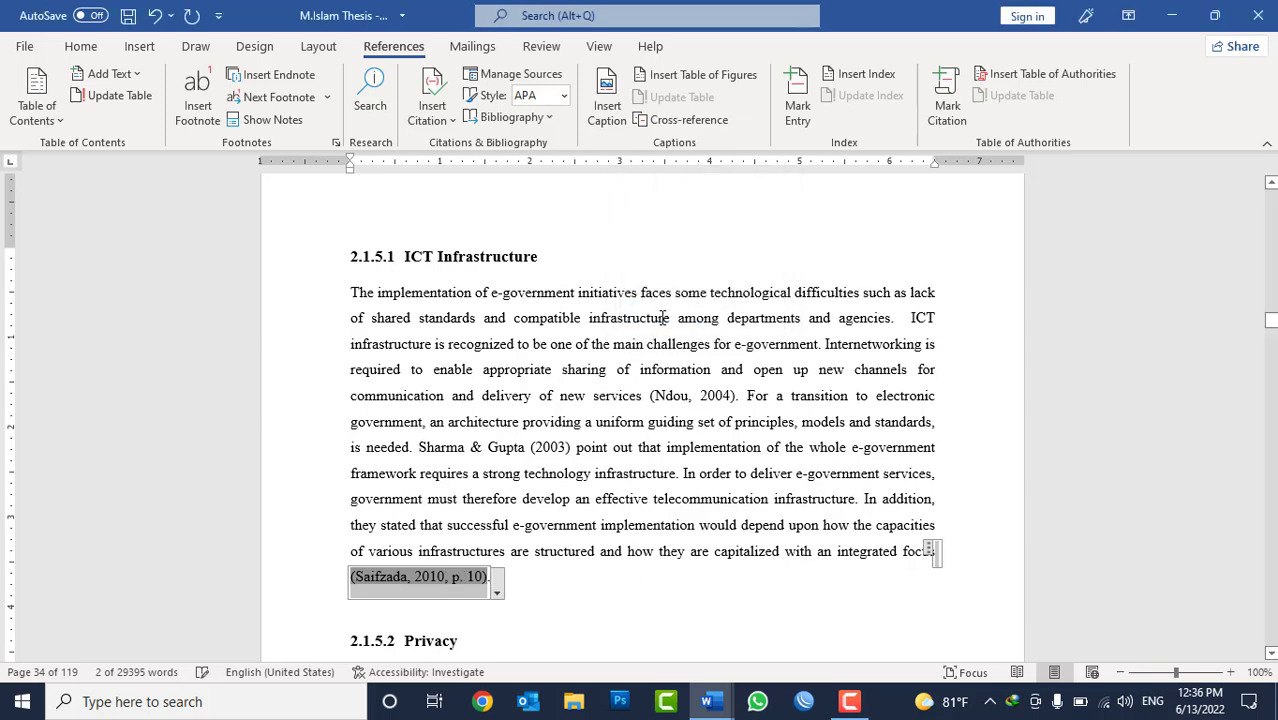
pyautogui.click(435, 525)
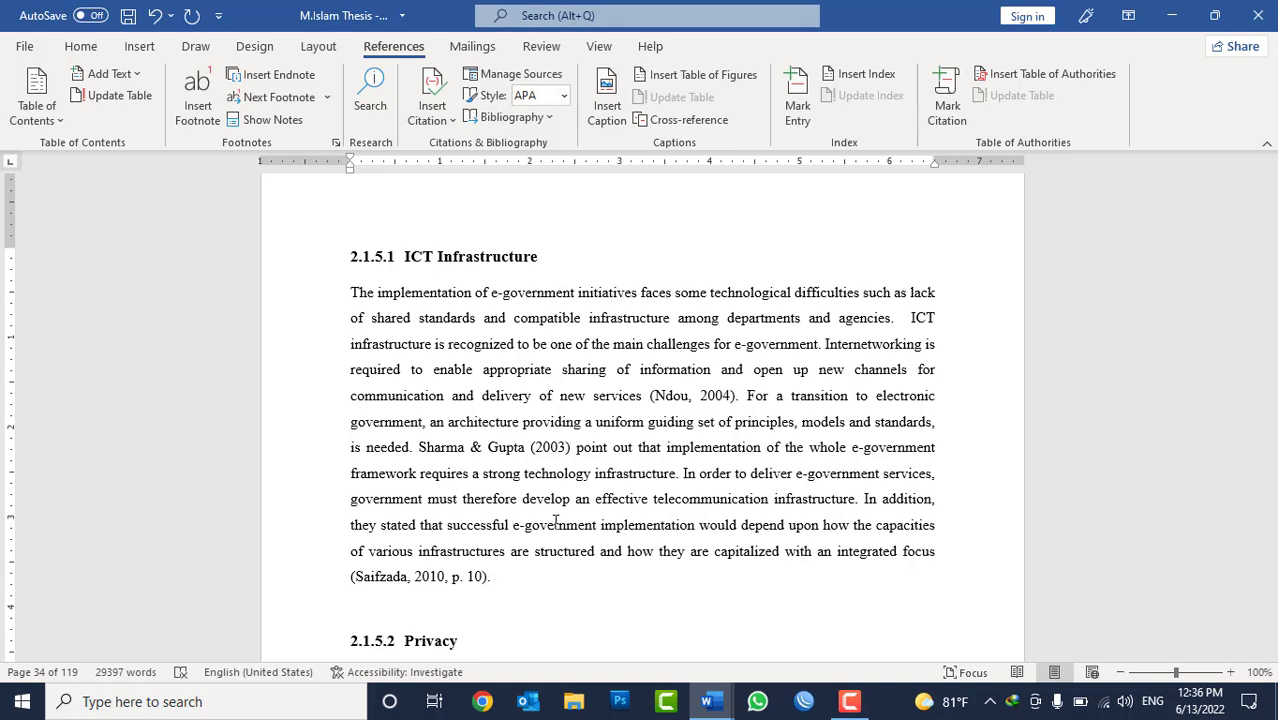
# Switch the document's citation style to Chicago Sixteenth Edition and back to APA Sixth Edition.
pyautogui.click(468, 570)
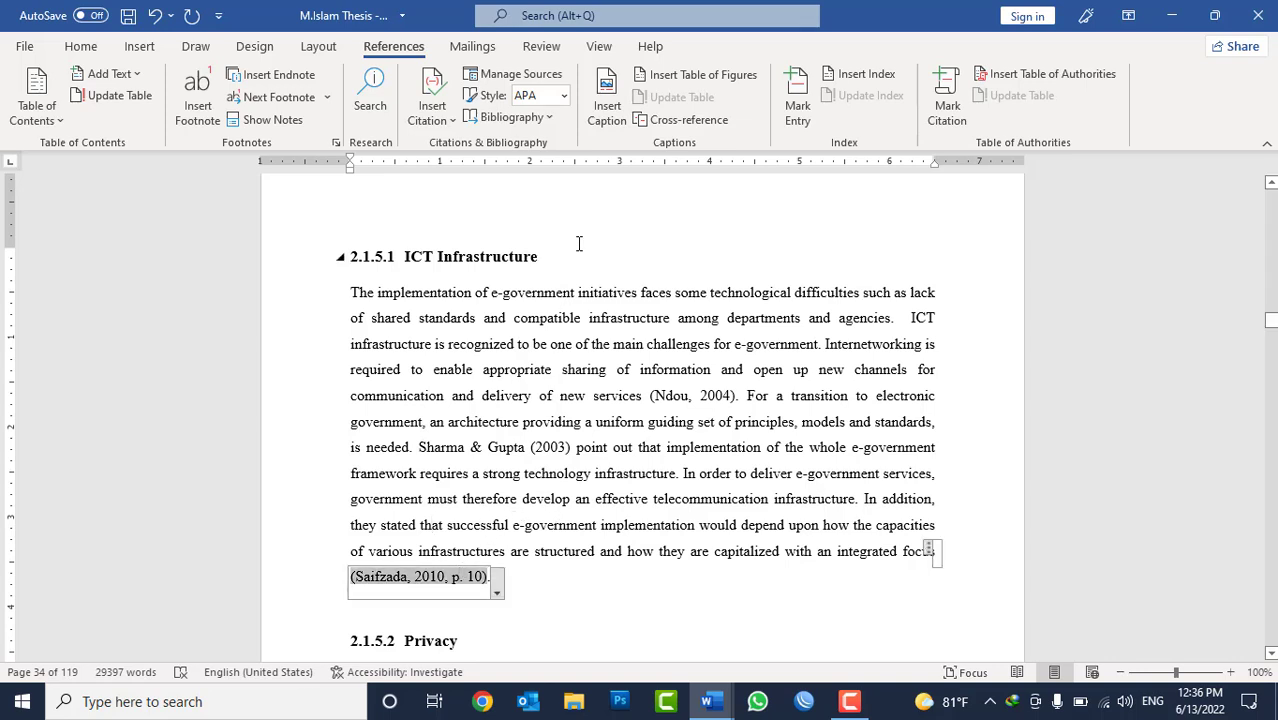
pyautogui.click(566, 93)
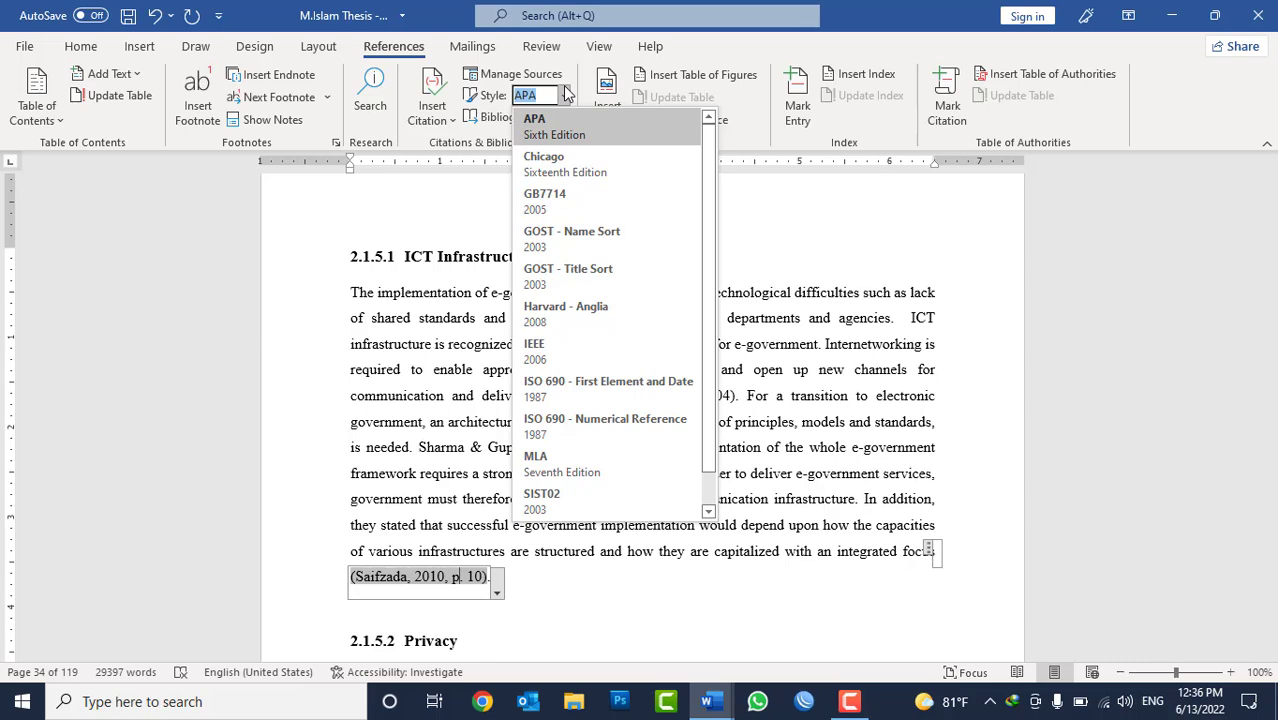
pyautogui.click(606, 140)
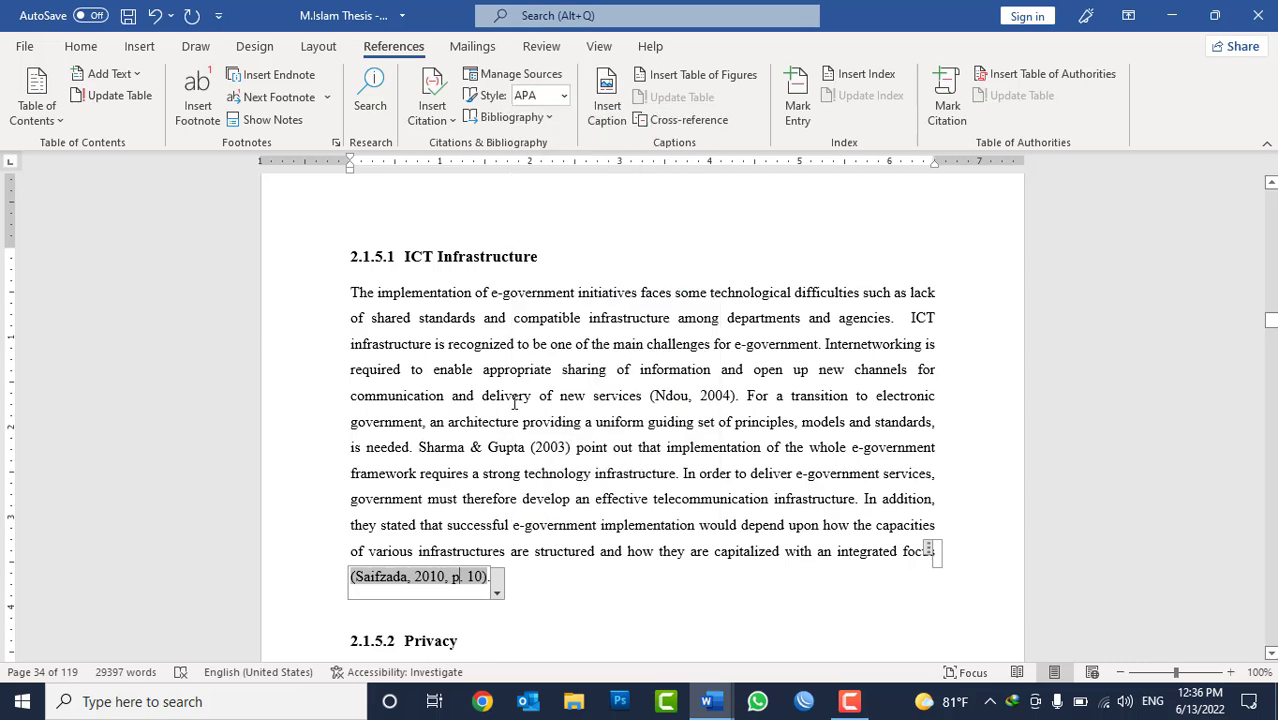
pyautogui.click(563, 95)
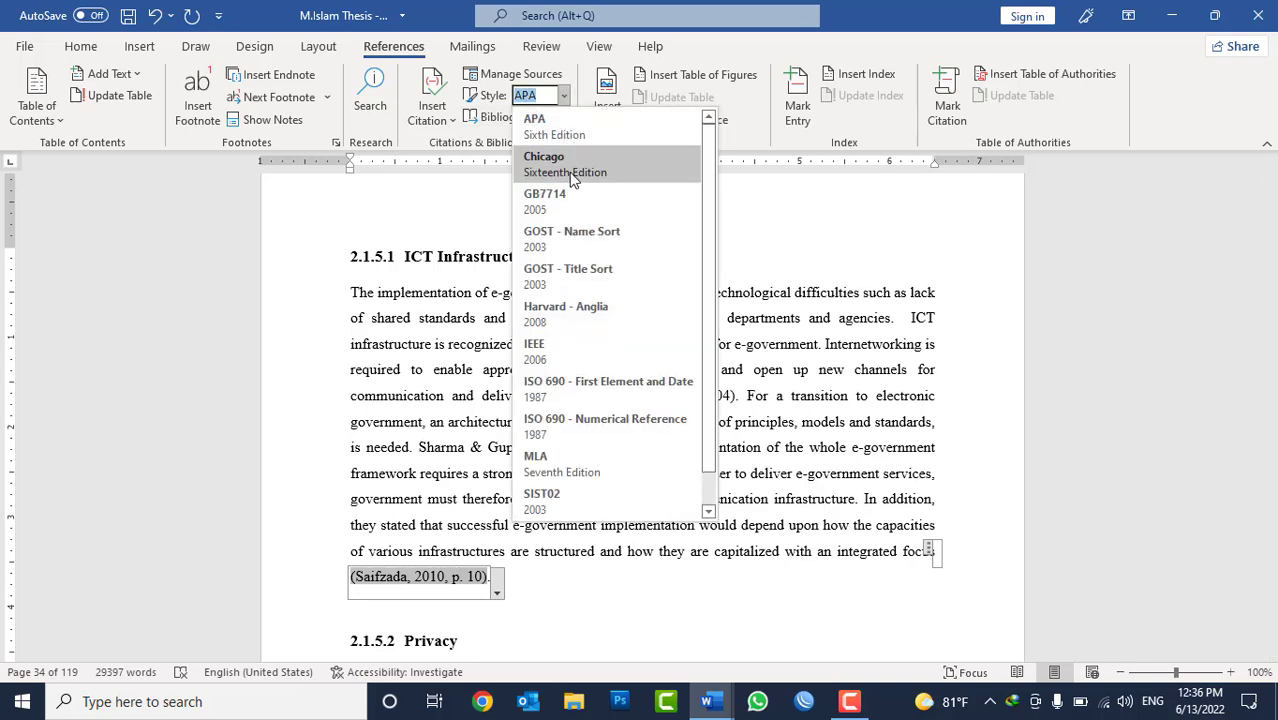
pyautogui.click(572, 176)
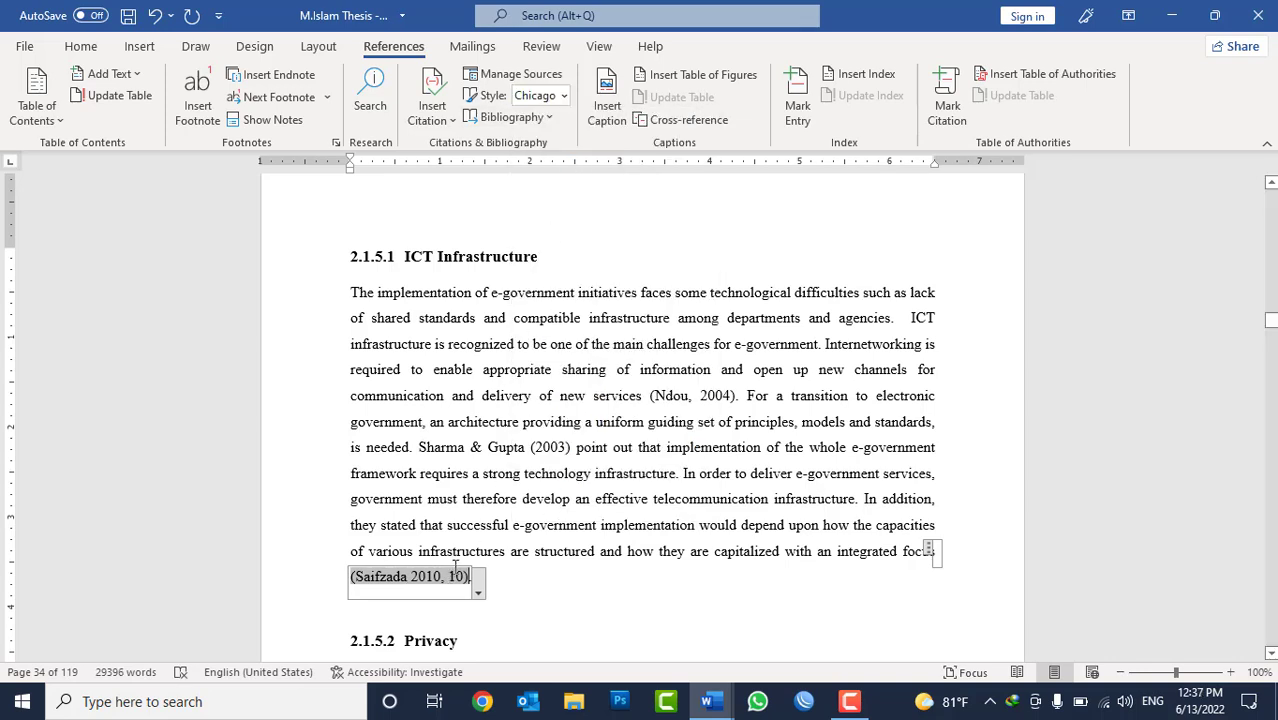
pyautogui.click(563, 96)
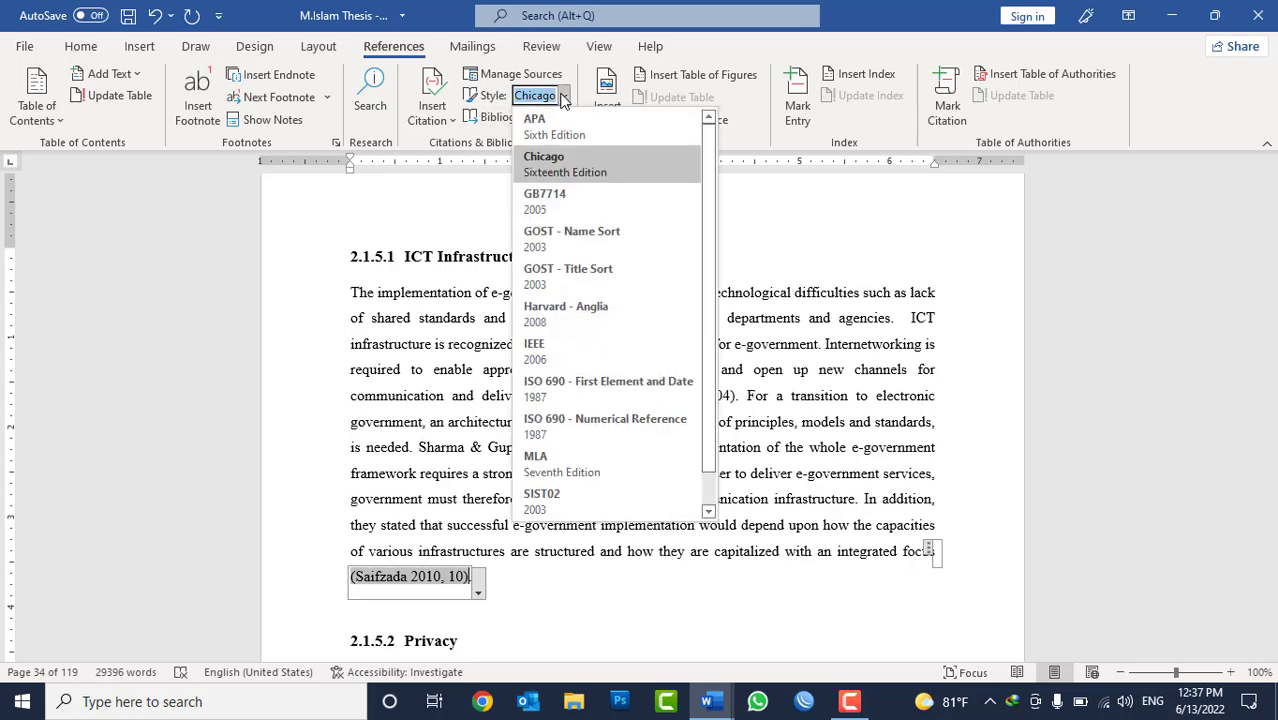
pyautogui.click(564, 127)
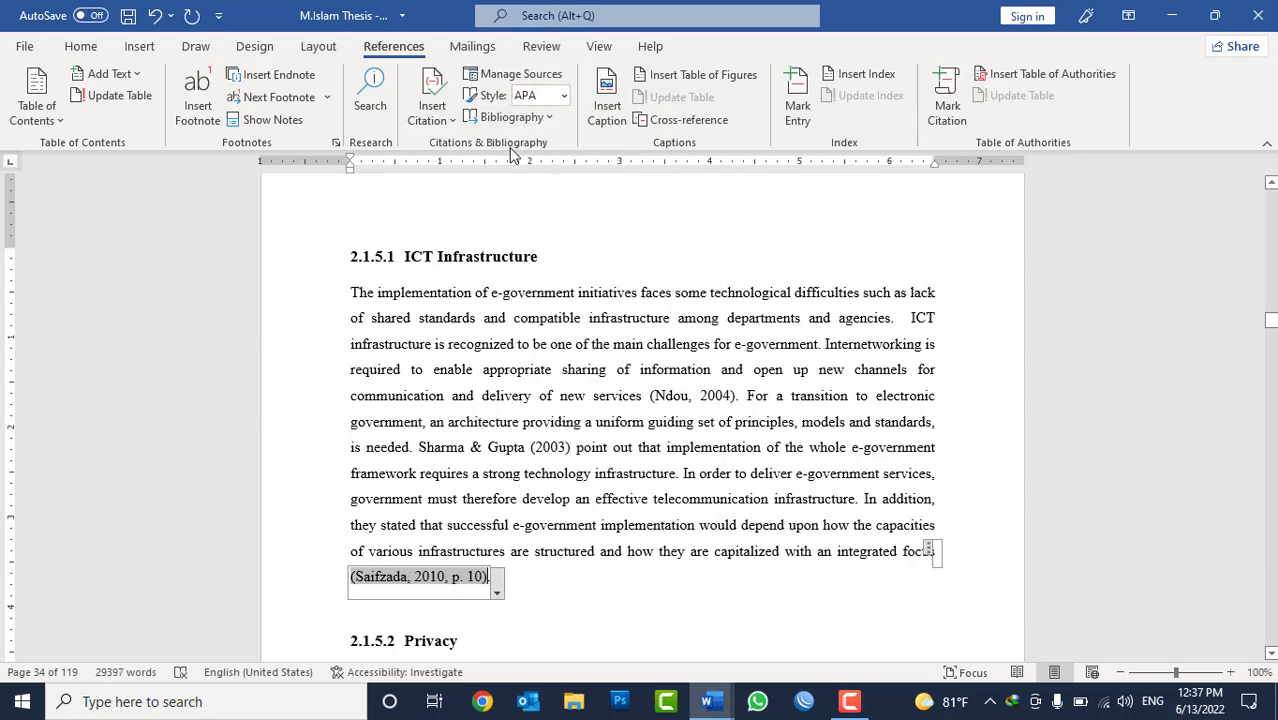
pyautogui.click(440, 116)
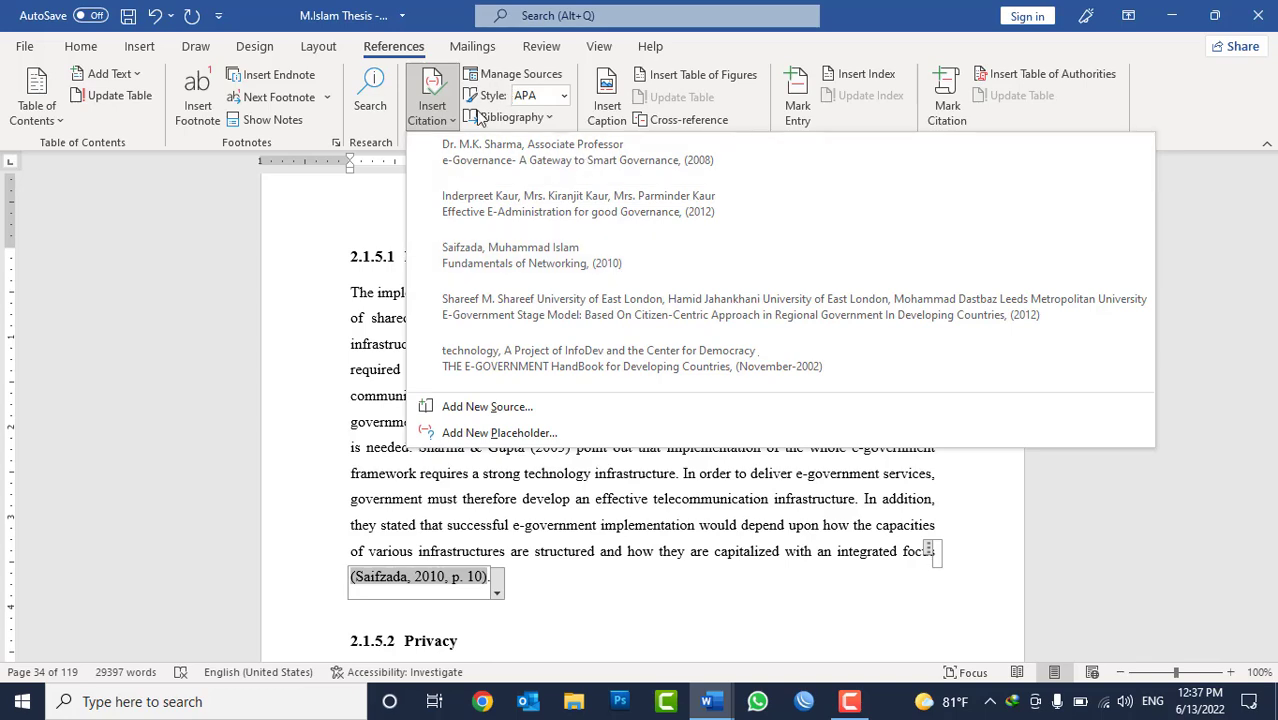
pyautogui.click(708, 500)
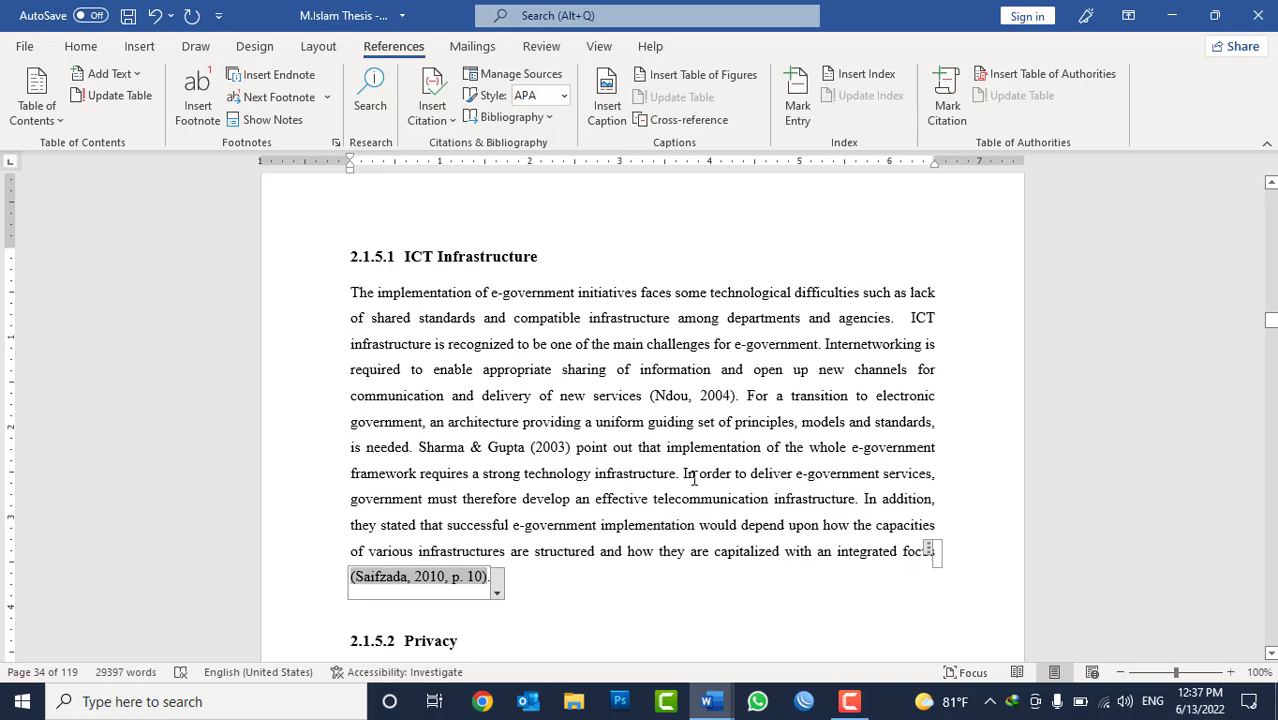
pyautogui.click(697, 475)
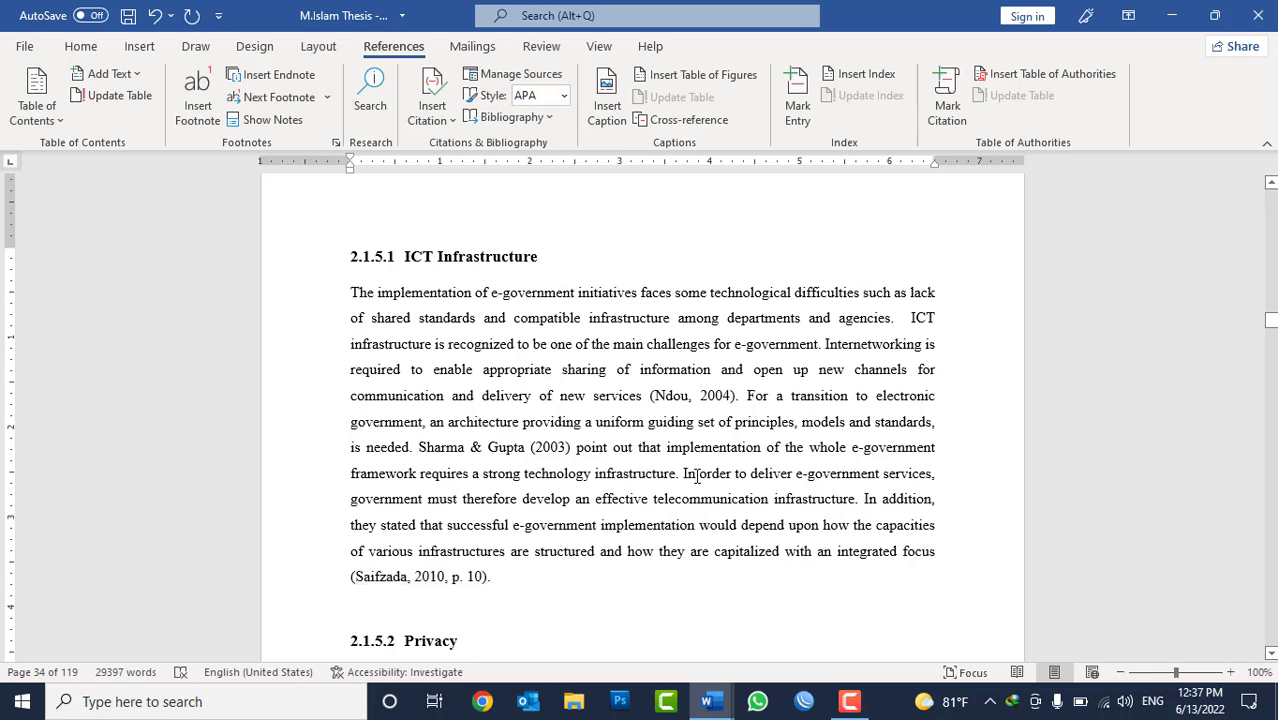